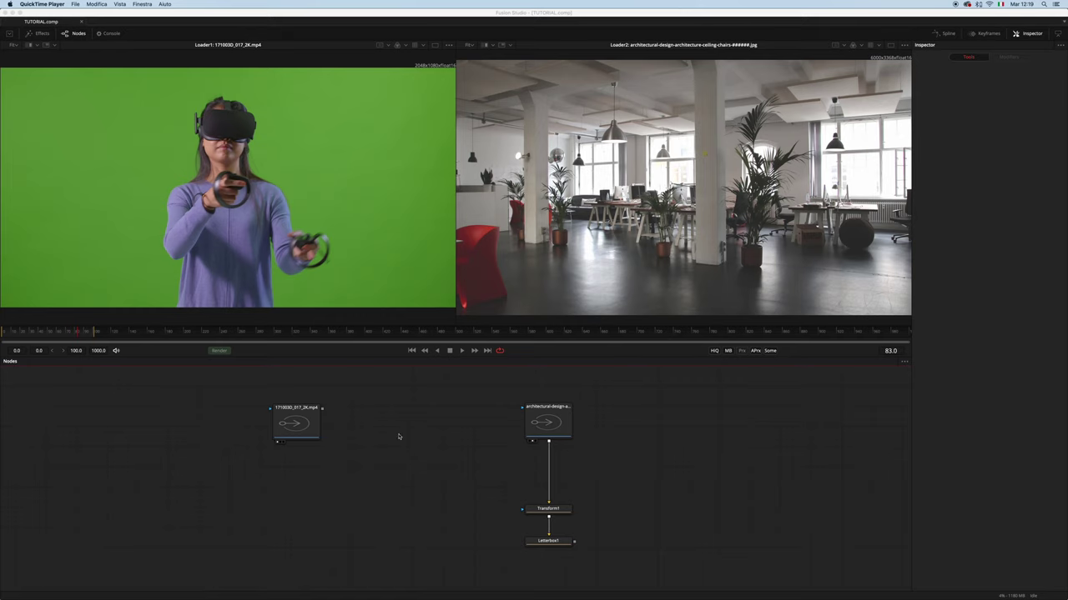
Add a Gamut node below the green-screen loader 171003D_017_2K.mp4 and connect it to the loader's output.
{"action": "left_click_drag", "start_coordinate": [379, 438], "coordinate": [355, 439]}
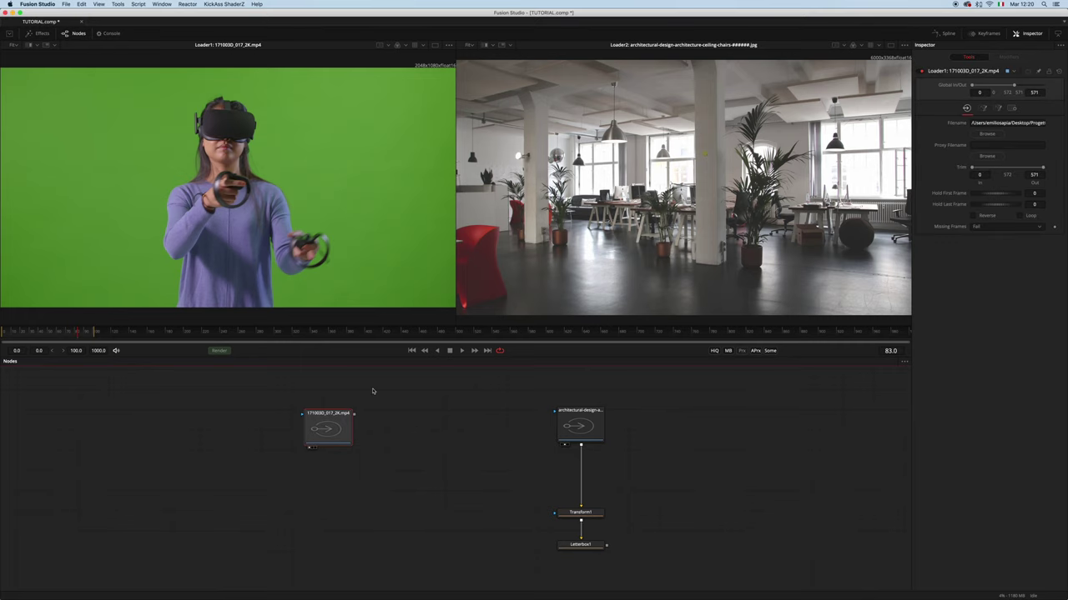
{"action": "key", "text": "shift+space"}
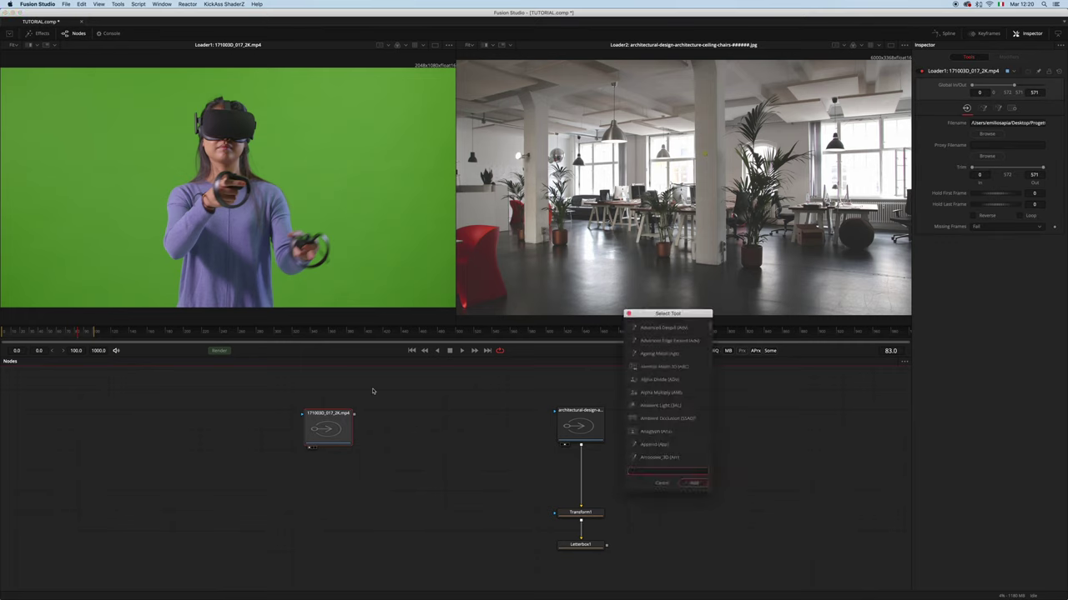
{"action": "type", "text": "gamut"}
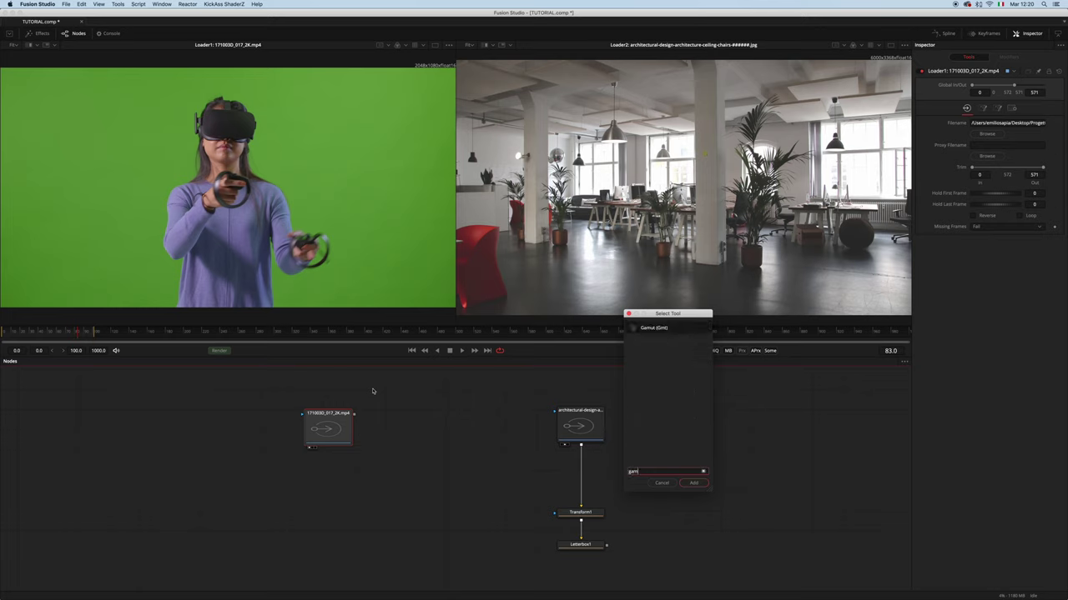
{"action": "key", "text": "Return"}
{"action": "left_click_drag", "start_coordinate": [387, 416], "coordinate": [328, 474]}
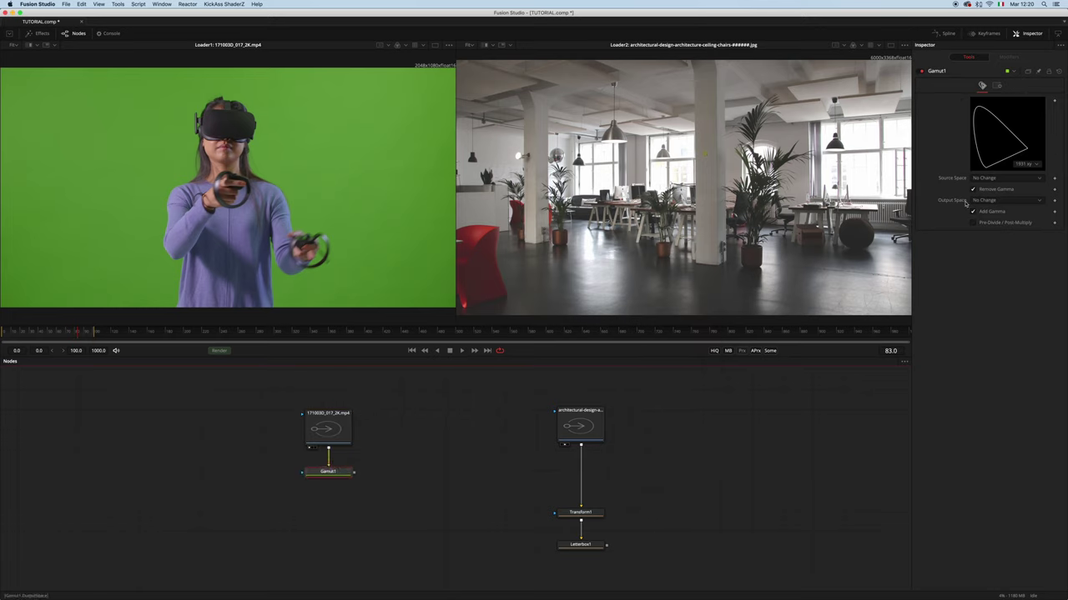
Set the new Gamut node's source space to sRGB with Remove Gamma enabled, and show the node in the green-screen footage's viewer.
{"action": "left_click", "coordinate": [992, 180]}
{"action": "scroll", "coordinate": [1033, 251], "scroll_direction": "down", "scroll_amount": 3}
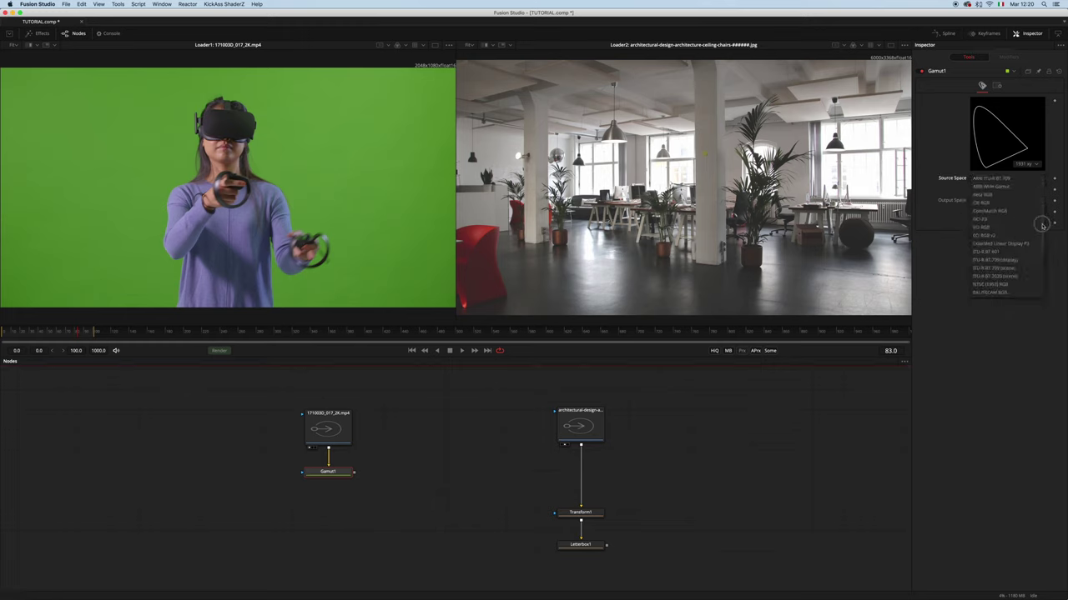
{"action": "left_click", "coordinate": [1019, 268]}
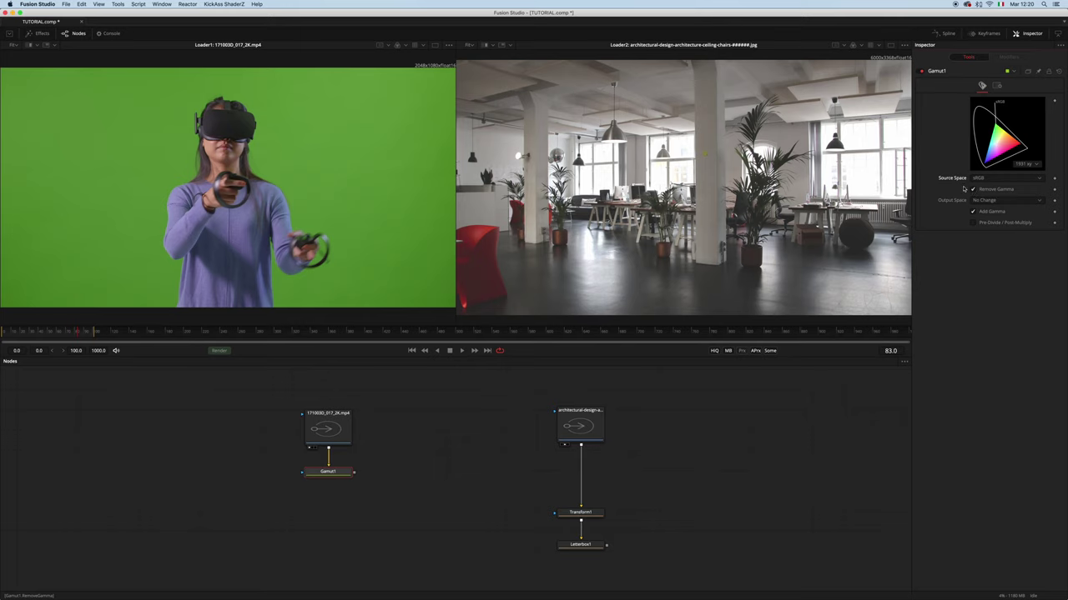
{"action": "left_click", "coordinate": [972, 189]}
{"action": "left_click_drag", "start_coordinate": [328, 472], "coordinate": [437, 234]}
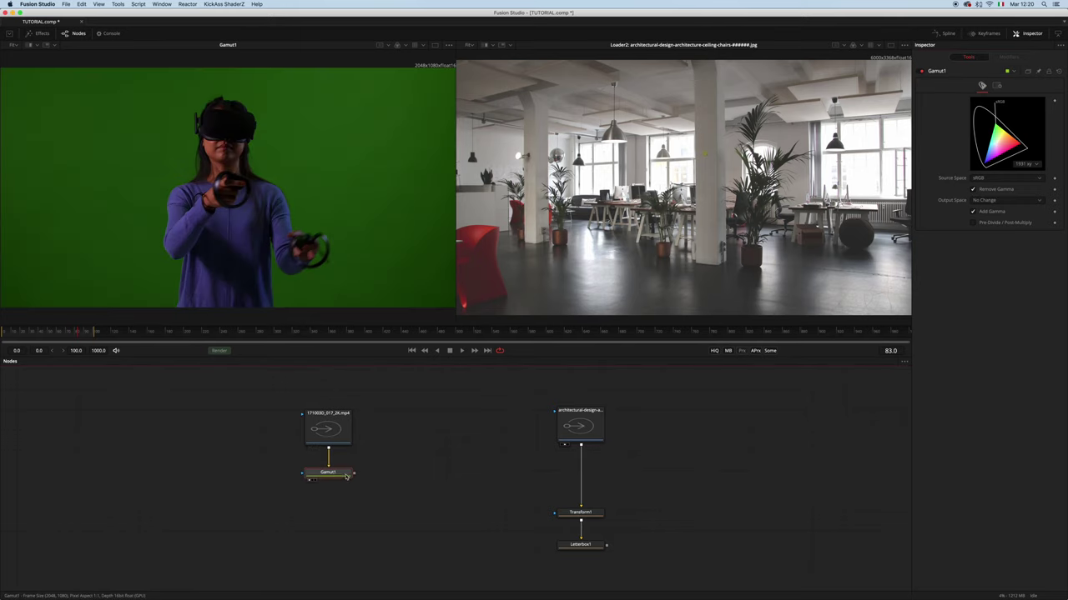
Paste a copy of the Gamut node between the office image loader and Transform1, and show it in the office image's viewer.
{"action": "key", "text": "ctrl+v"}
{"action": "left_click_drag", "start_coordinate": [394, 483], "coordinate": [764, 234]}
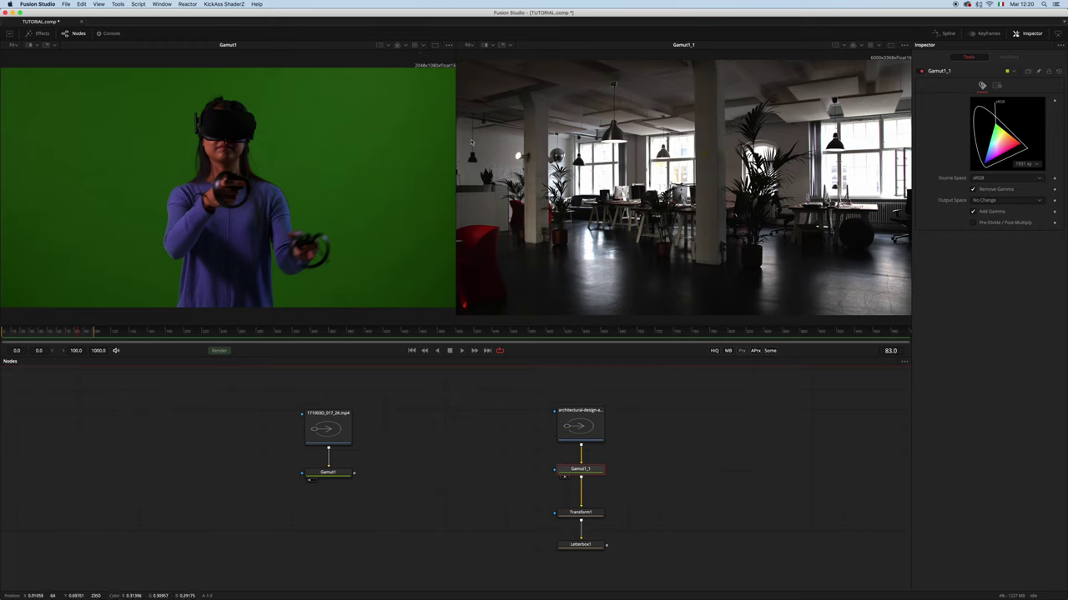
Apply the Gamut View LUT to the viewer showing the green-screen footage and set its output space to sRGB.
{"action": "left_click", "coordinate": [415, 46]}
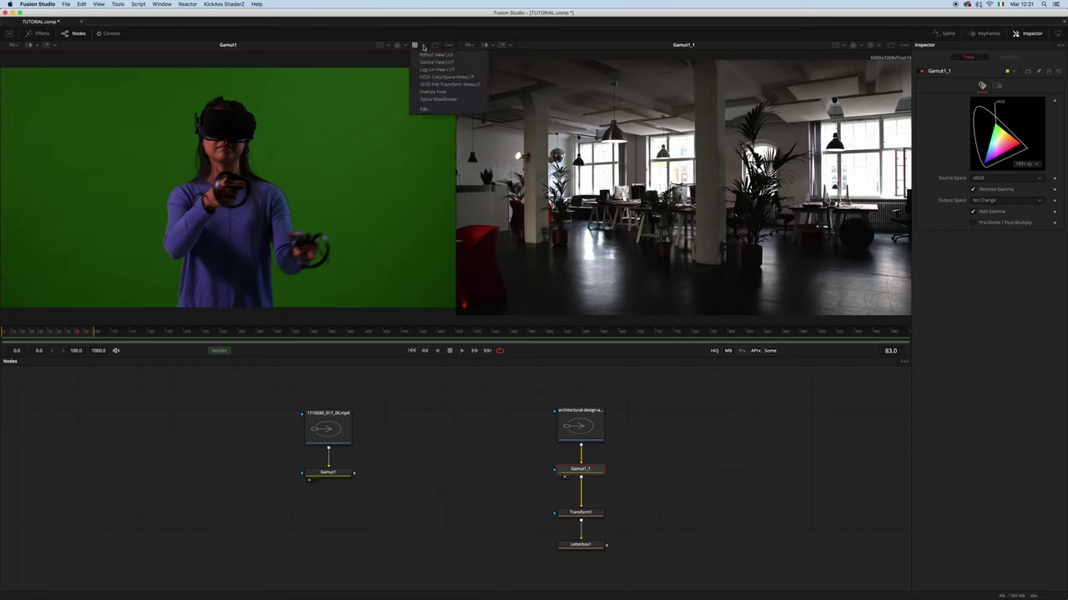
{"action": "left_click", "coordinate": [429, 63]}
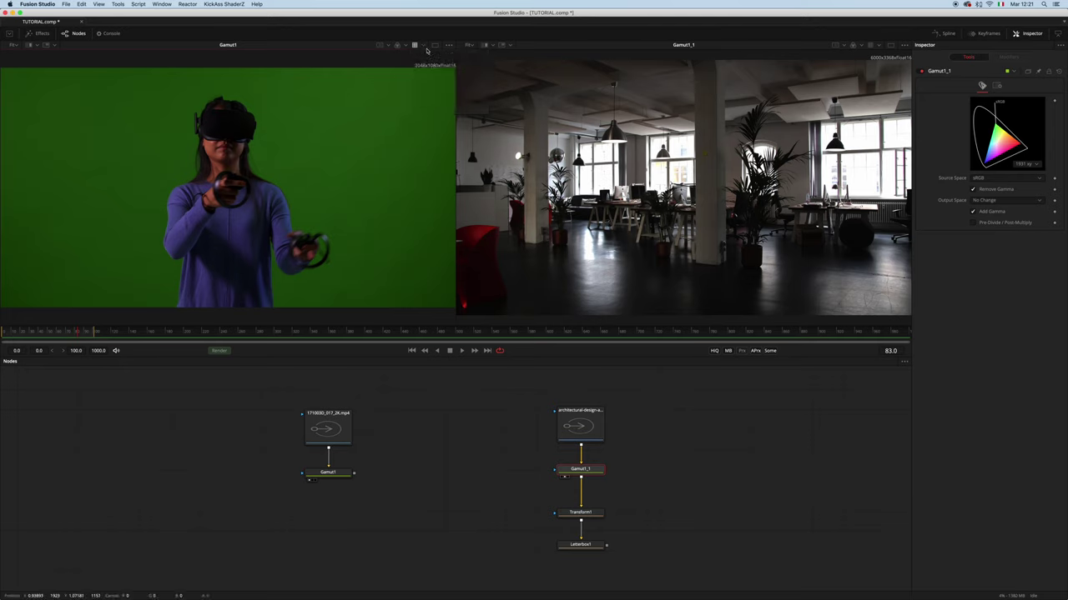
{"action": "left_click", "coordinate": [415, 45]}
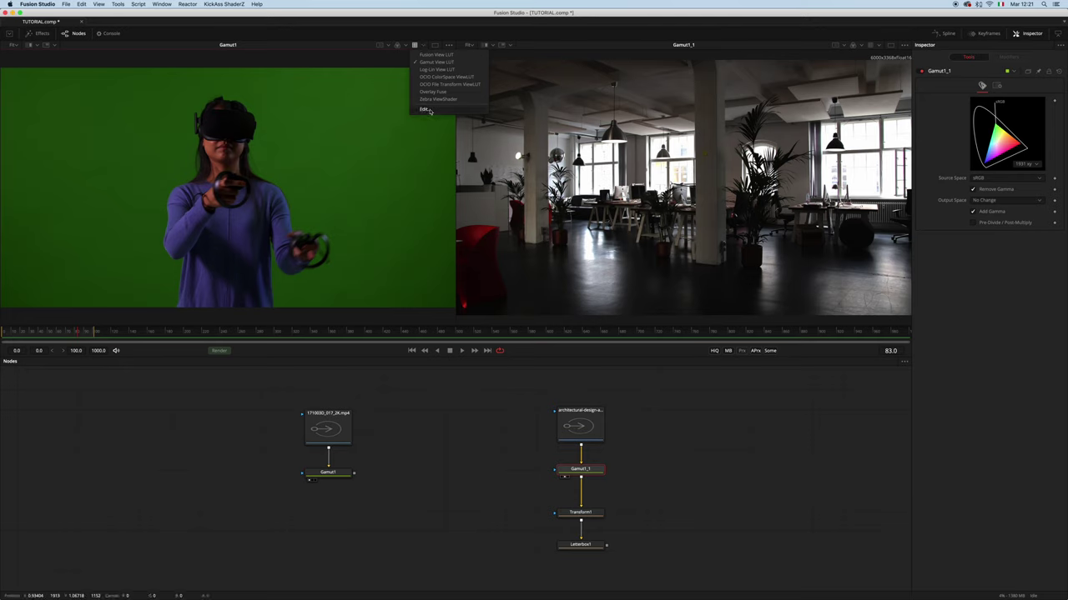
{"action": "left_click", "coordinate": [424, 108]}
{"action": "left_click", "coordinate": [559, 412]}
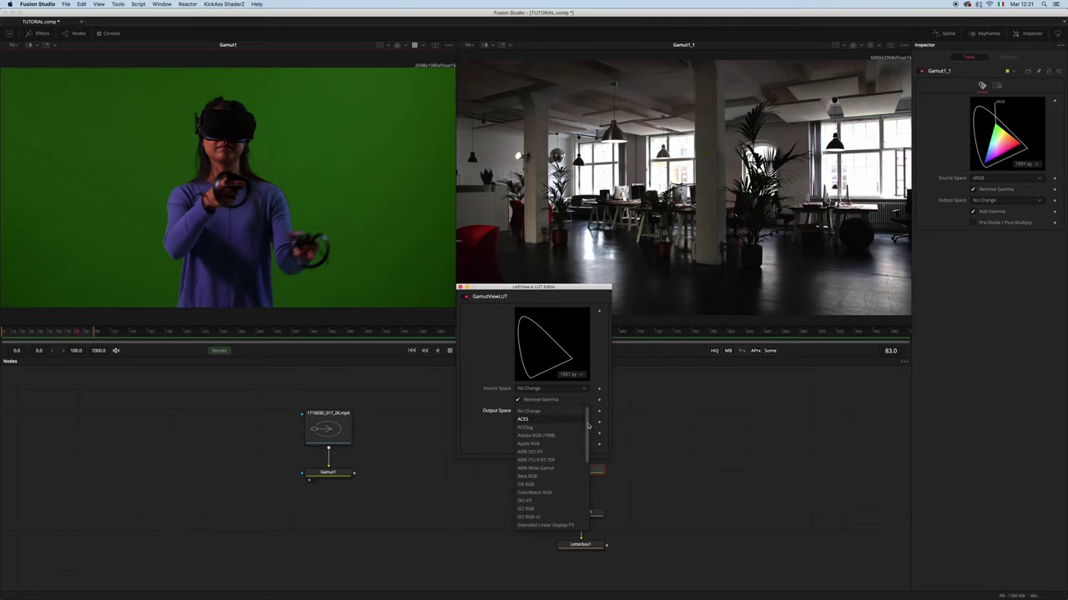
{"action": "left_click_drag", "start_coordinate": [588, 425], "coordinate": [584, 519]}
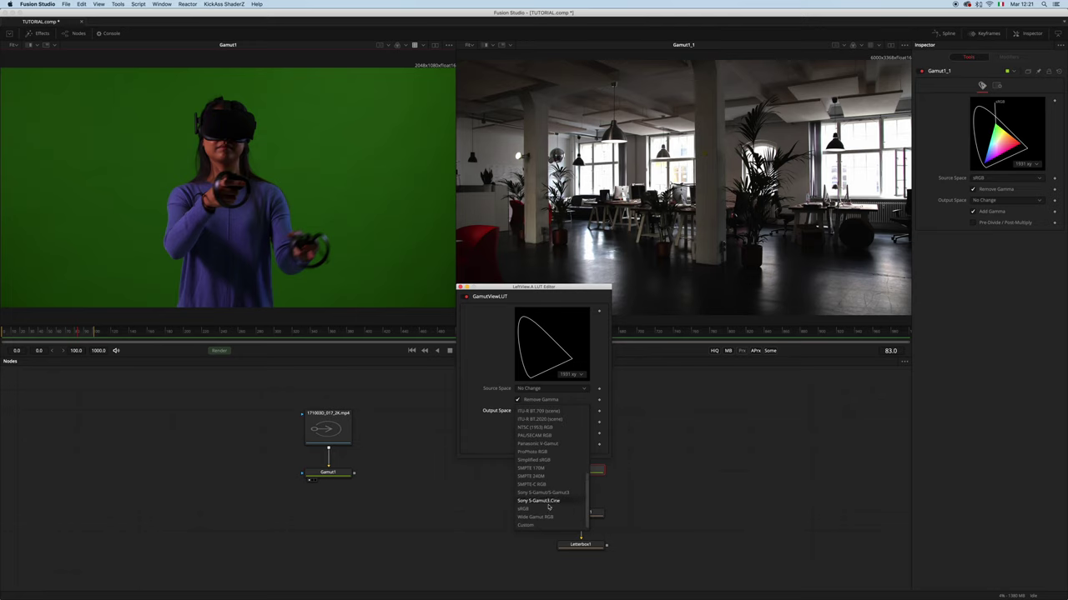
{"action": "left_click", "coordinate": [542, 509]}
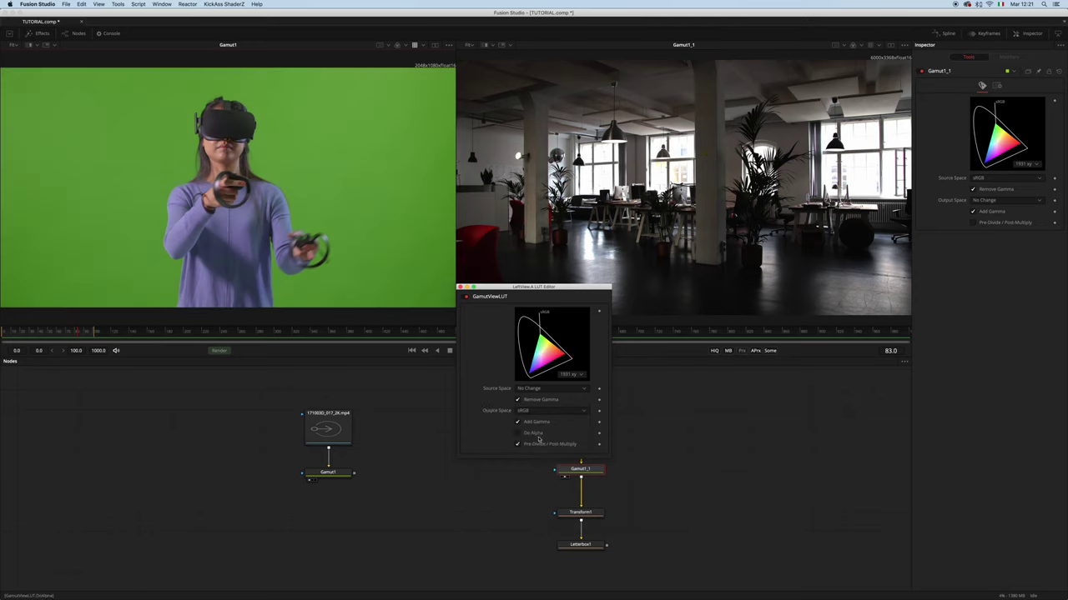
{"action": "left_click", "coordinate": [460, 287]}
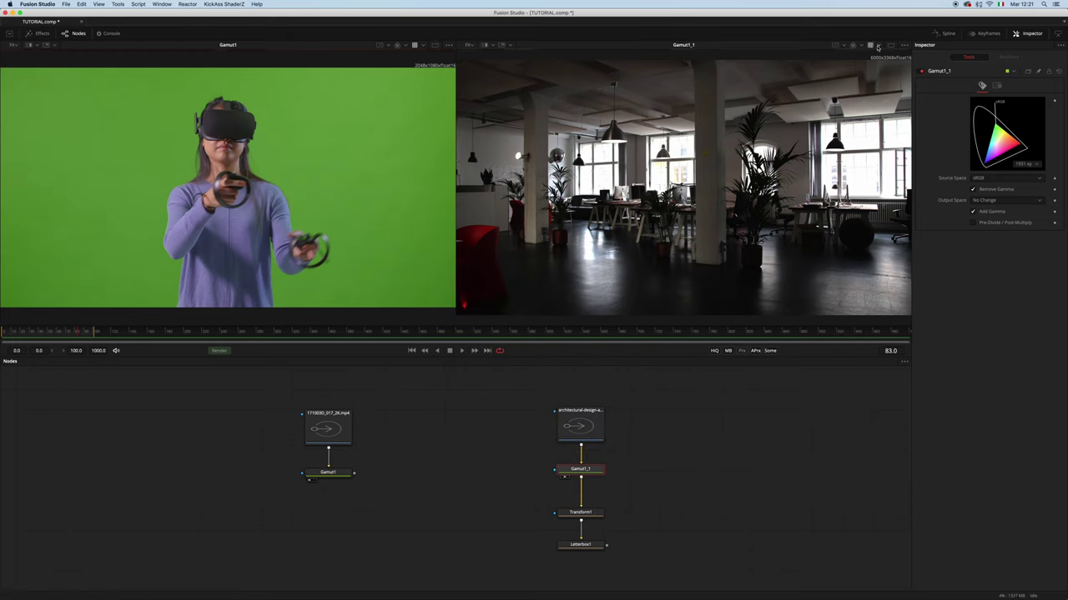
Set the Gamut View LUT's output space to sRGB for the viewer showing the office image.
{"action": "left_click", "coordinate": [880, 47]}
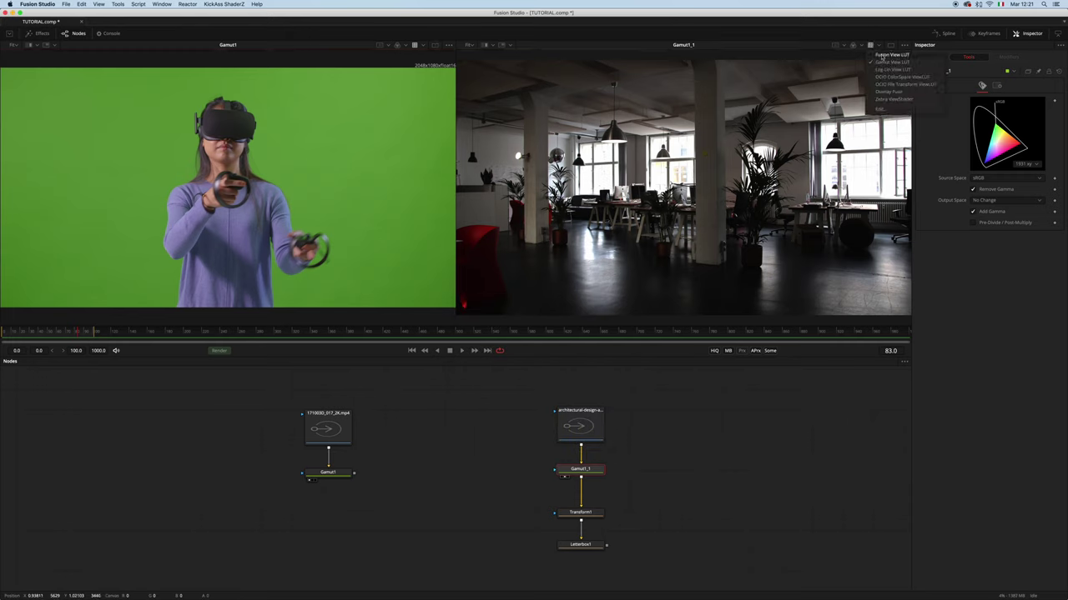
{"action": "left_click", "coordinate": [881, 112]}
{"action": "left_click", "coordinate": [574, 408]}
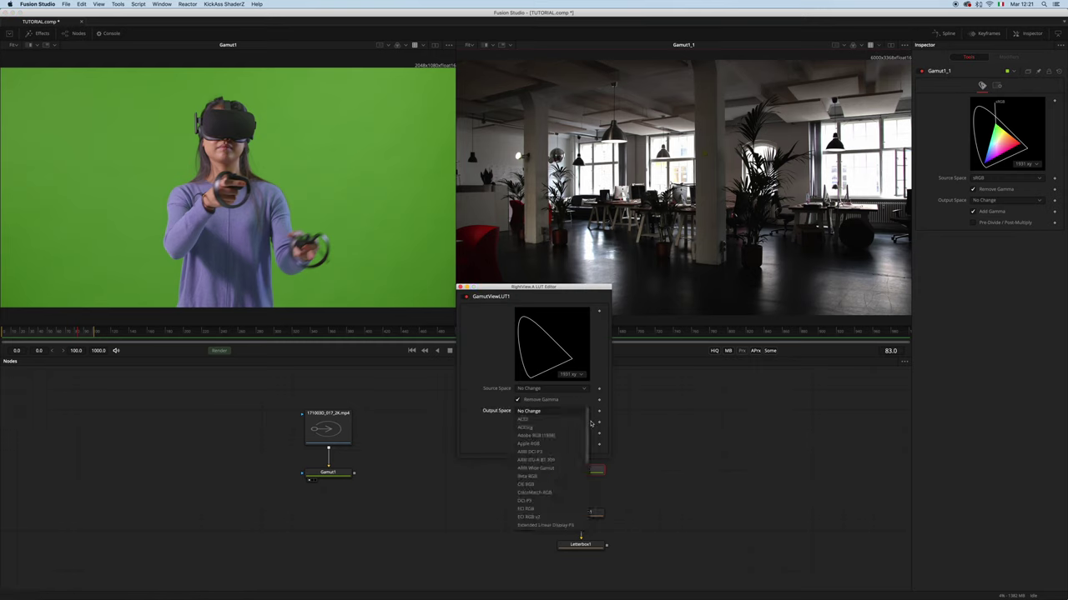
{"action": "left_click", "coordinate": [532, 508]}
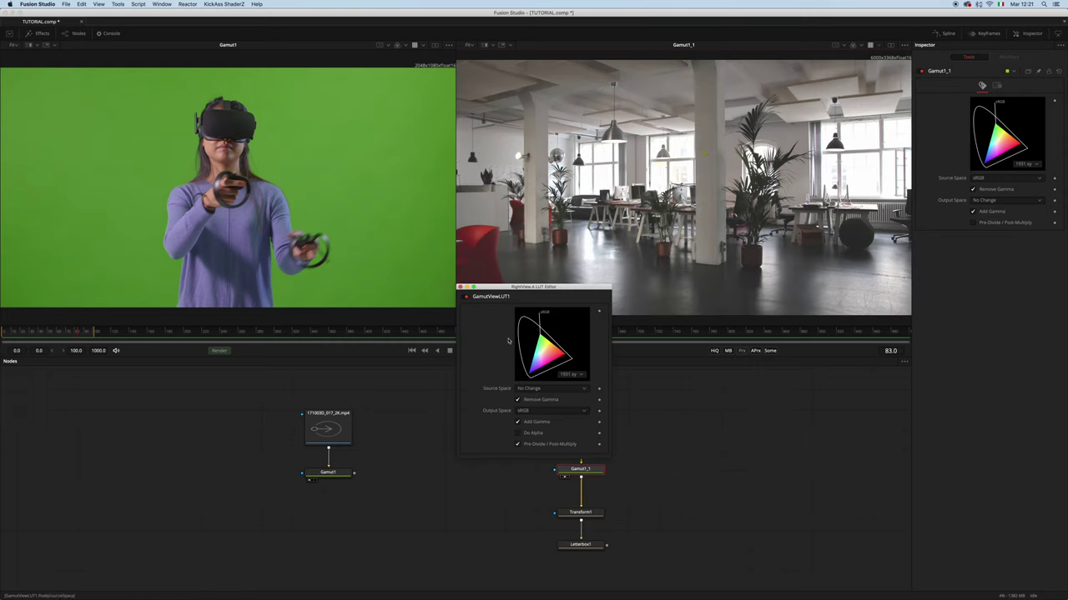
{"action": "left_click", "coordinate": [460, 287]}
{"action": "scroll", "coordinate": [668, 438], "scroll_direction": "left", "scroll_amount": 3}
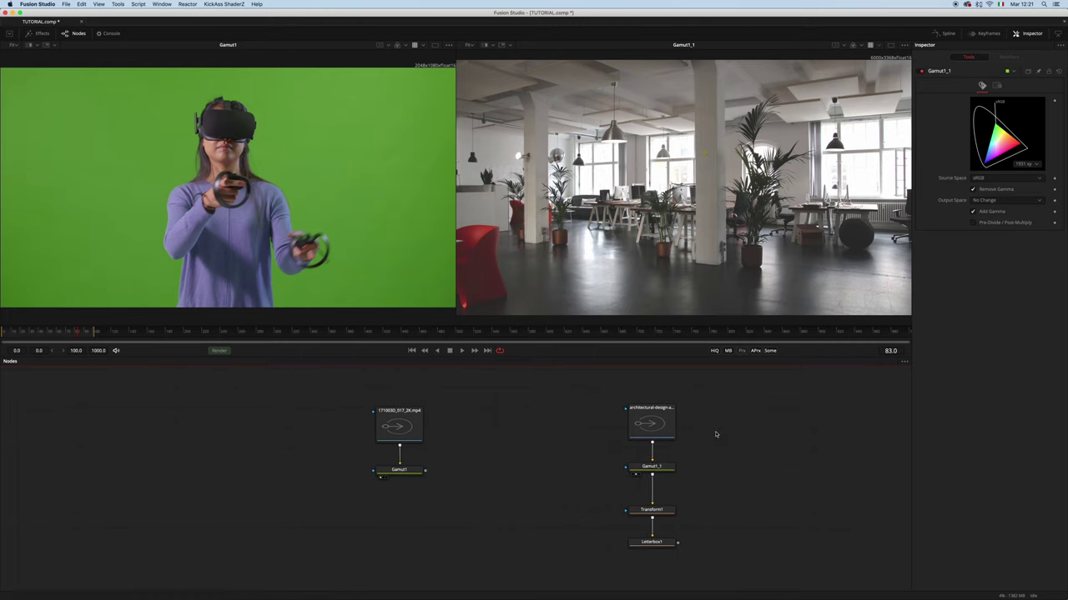
Show the green-screen footage's Gamut node in both viewers and play the clip from frame 0.
{"action": "left_click_drag", "start_coordinate": [398, 470], "coordinate": [625, 296]}
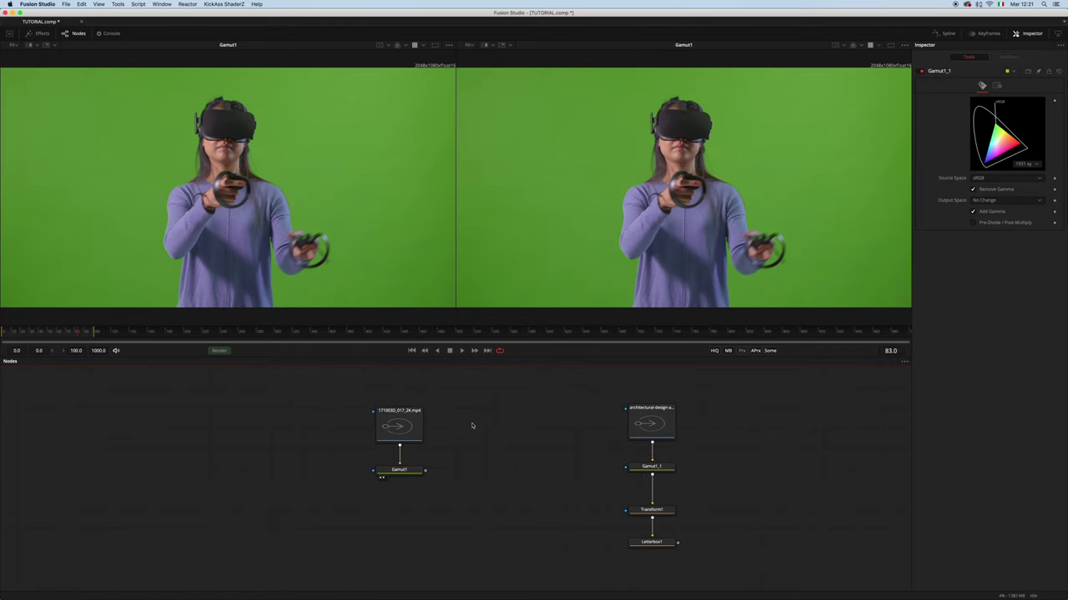
{"action": "left_click_drag", "start_coordinate": [29, 332], "coordinate": [4, 338]}
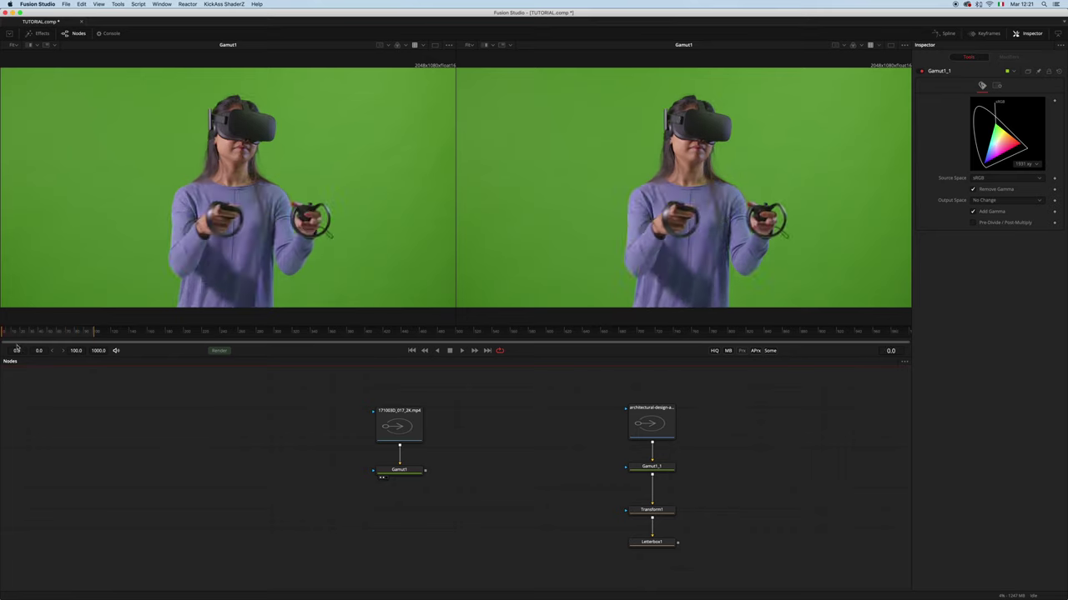
{"action": "key", "text": "space"}
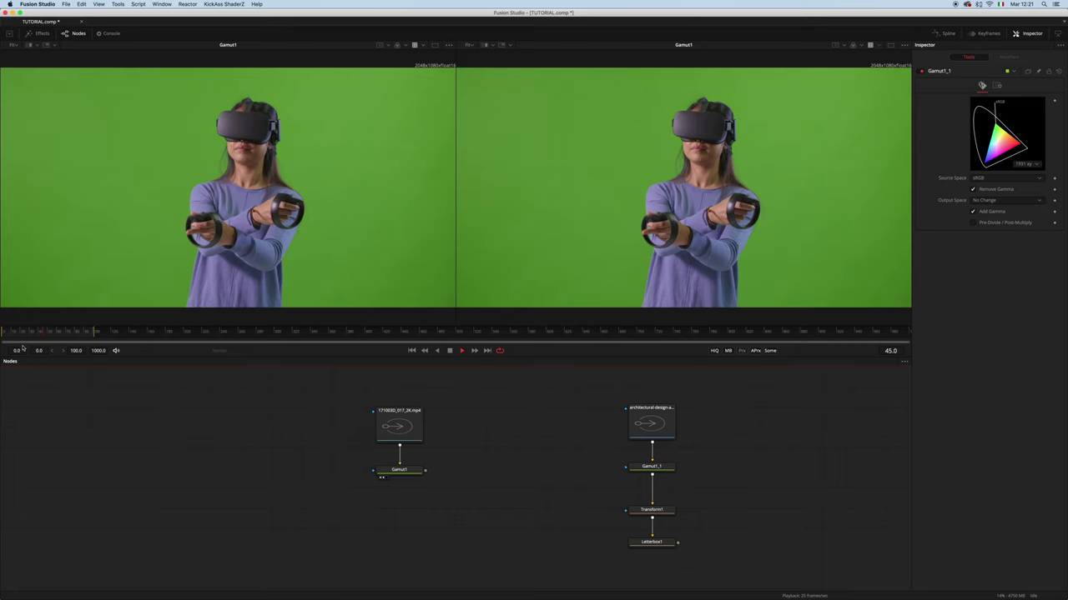
Examine the headset, hair and edge detail against the green screen up close, and check the motion at other frames.
{"action": "scroll", "coordinate": [701, 170], "scroll_direction": "up", "scroll_amount": 8}
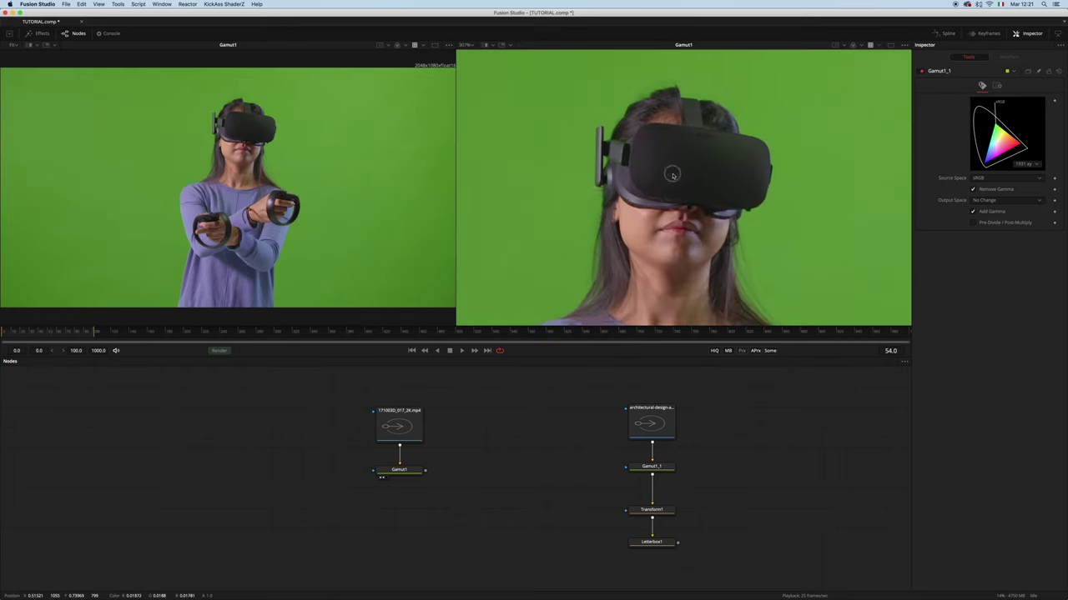
{"action": "scroll", "coordinate": [701, 169], "scroll_direction": "left", "scroll_amount": 3}
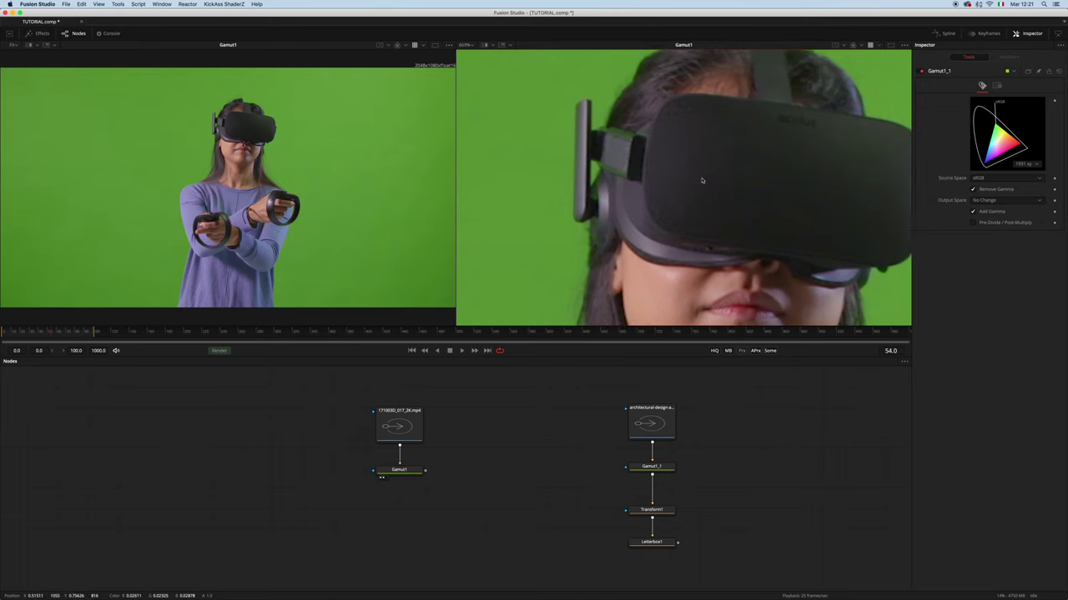
{"action": "scroll", "coordinate": [696, 165], "scroll_direction": "down", "scroll_amount": 3}
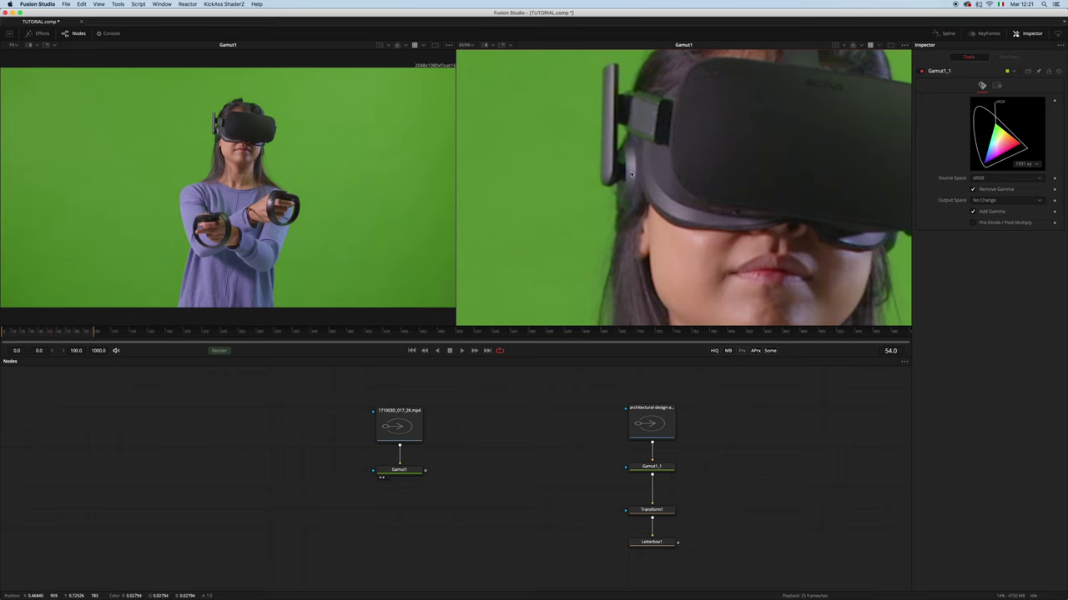
{"action": "left_click_drag", "start_coordinate": [680, 165], "coordinate": [610, 210]}
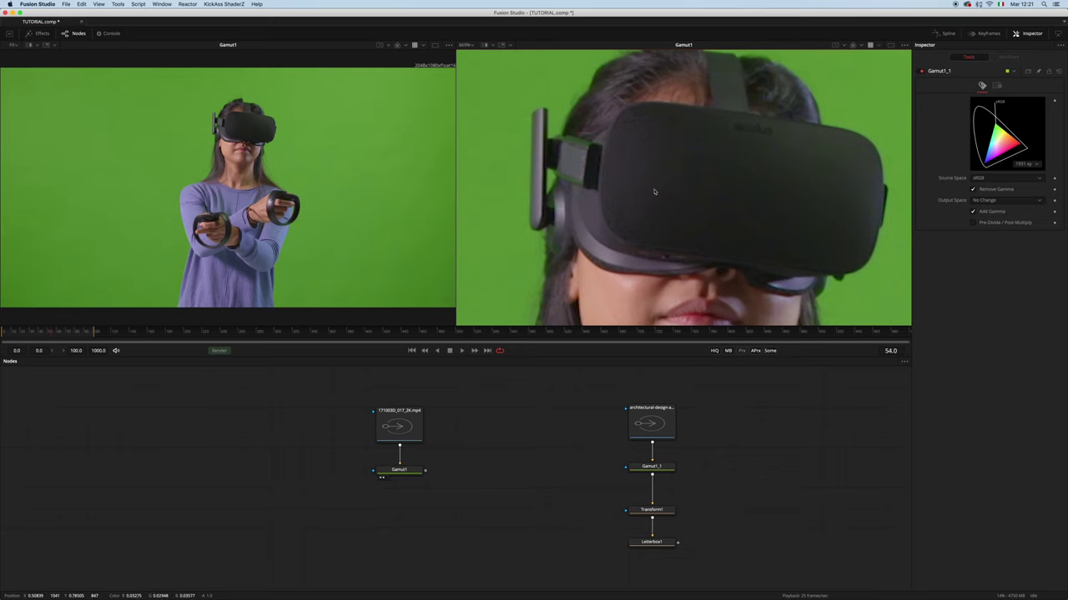
{"action": "left_click_drag", "start_coordinate": [654, 192], "coordinate": [693, 174]}
{"action": "scroll", "coordinate": [676, 189], "scroll_direction": "down", "scroll_amount": 1}
{"action": "scroll", "coordinate": [684, 194], "scroll_direction": "down", "scroll_amount": 2}
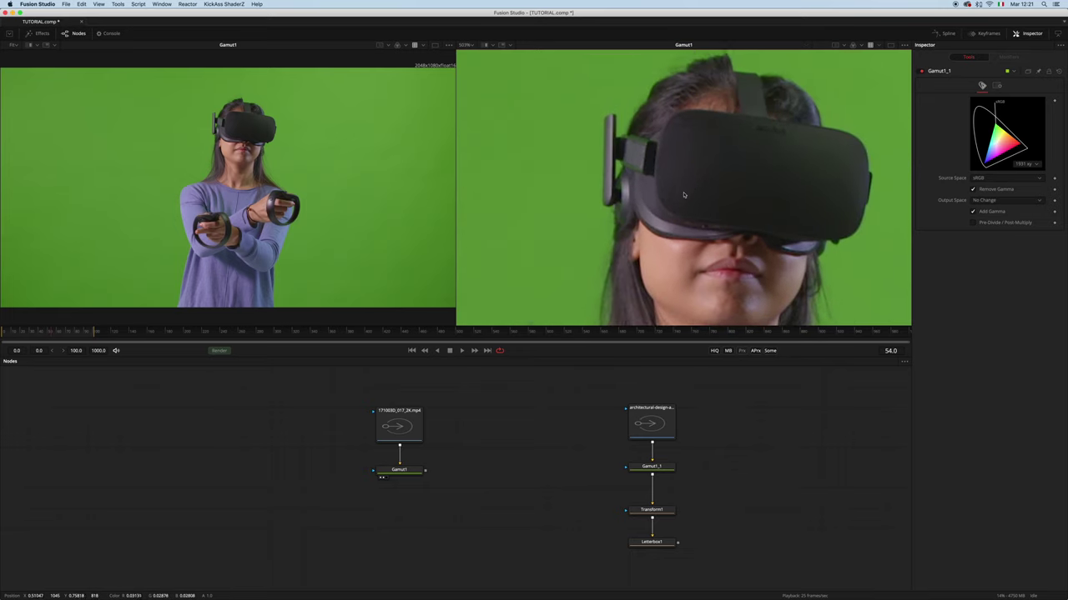
{"action": "scroll", "coordinate": [683, 195], "scroll_direction": "down", "scroll_amount": 4}
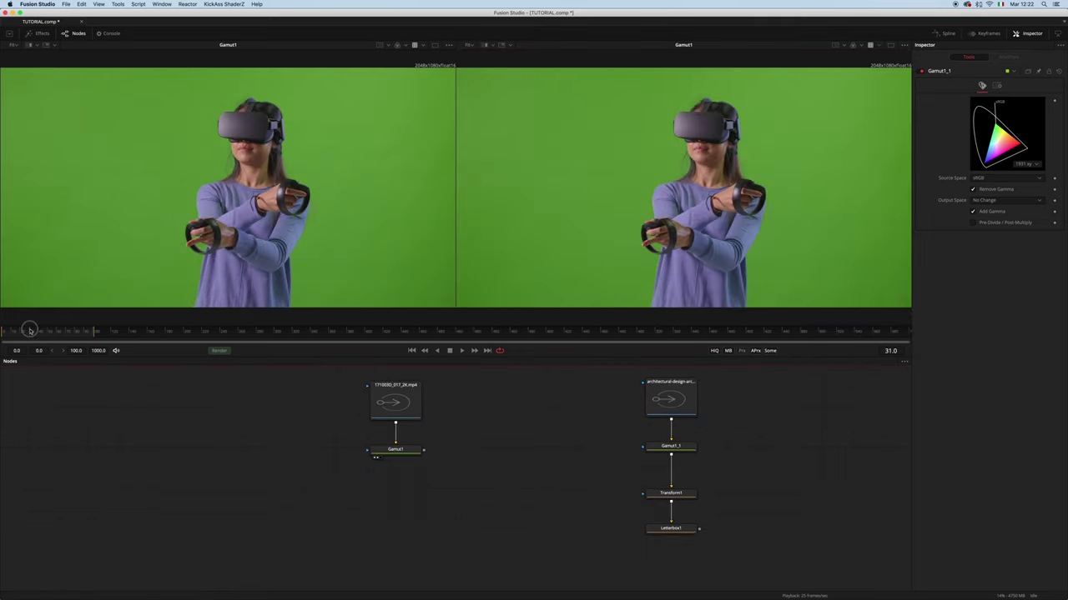
{"action": "mouse_move", "coordinate": [29, 329]}
{"action": "left_mouse_down"}
{"action": "mouse_move", "coordinate": [77, 332]}
{"action": "mouse_move", "coordinate": [46, 340]}
{"action": "left_mouse_up"}
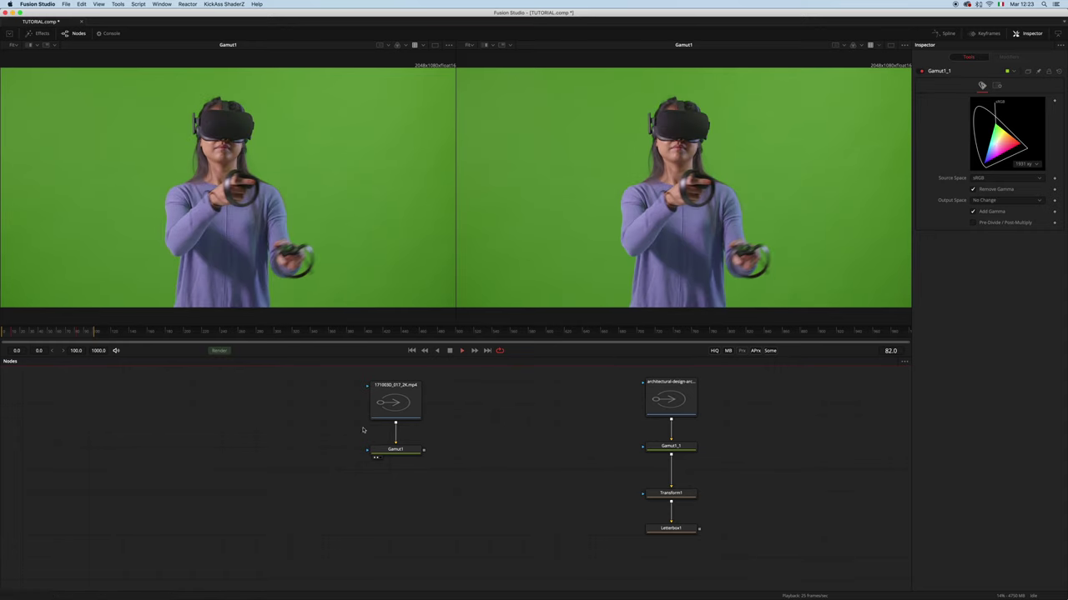
Add a DeltaKeyer node after the green-screen footage's Gamut node, place it slightly lower, and show it in the first viewer.
{"action": "left_click", "coordinate": [410, 453]}
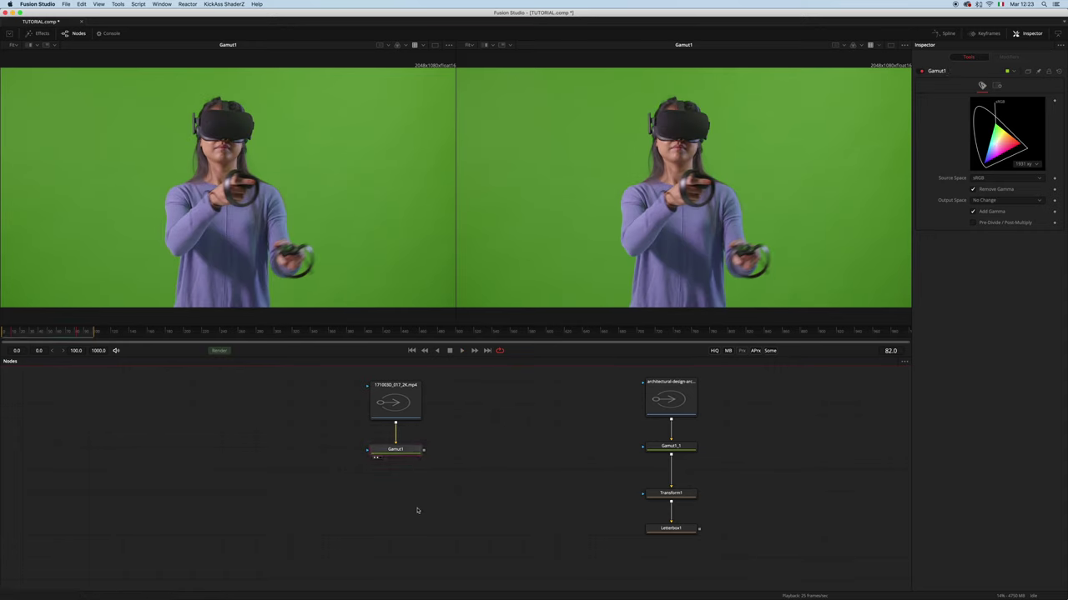
{"action": "key", "text": "shift+space"}
{"action": "type", "text": "delta"}
{"action": "key", "text": "Return"}
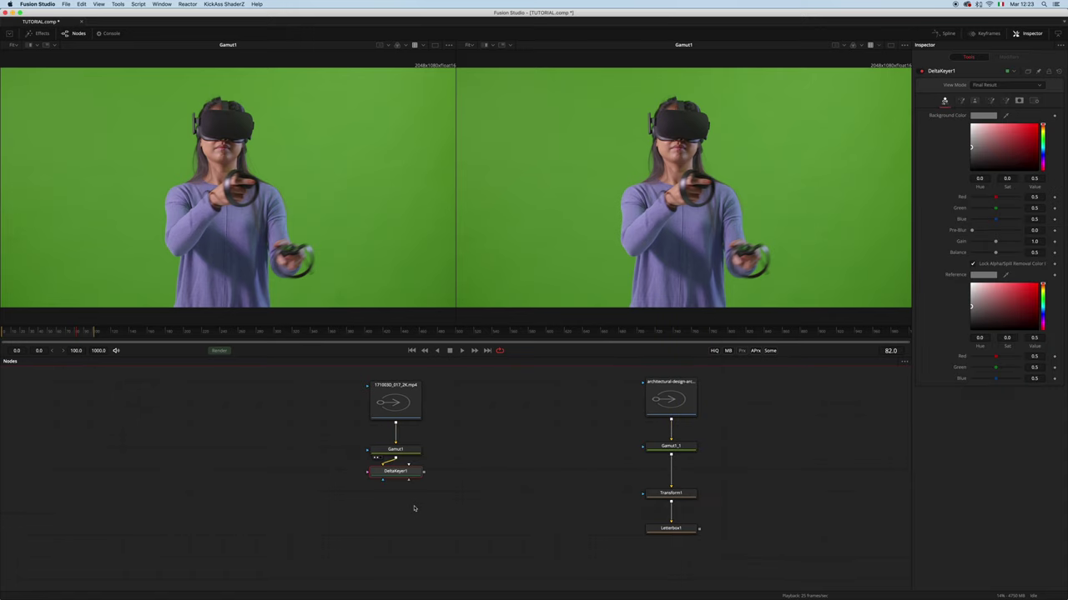
{"action": "left_click_drag", "start_coordinate": [383, 471], "coordinate": [392, 482]}
{"action": "key", "text": "1"}
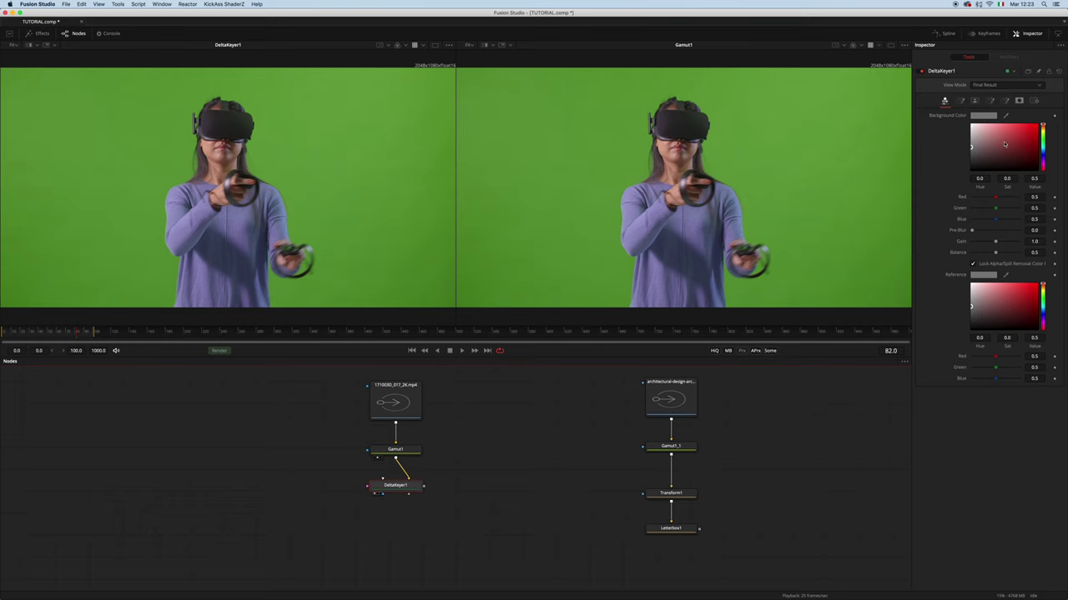
Sample the DeltaKeyer's background color from the green backdrop beside the woman and display the resulting alpha matte.
{"action": "left_click_drag", "start_coordinate": [1007, 116], "coordinate": [803, 99]}
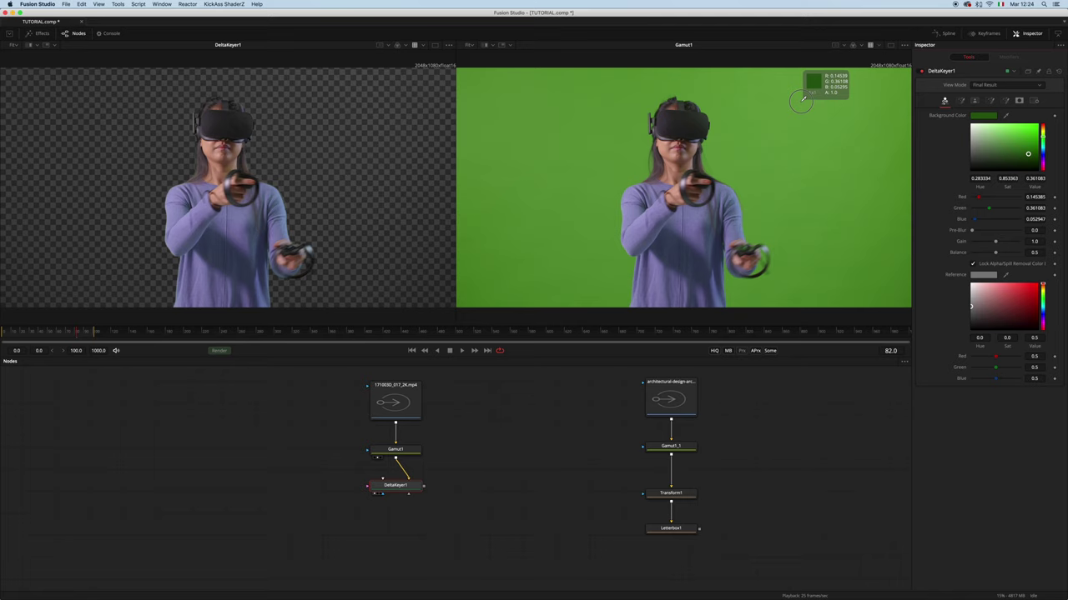
{"action": "left_click_drag", "start_coordinate": [802, 98], "coordinate": [869, 290]}
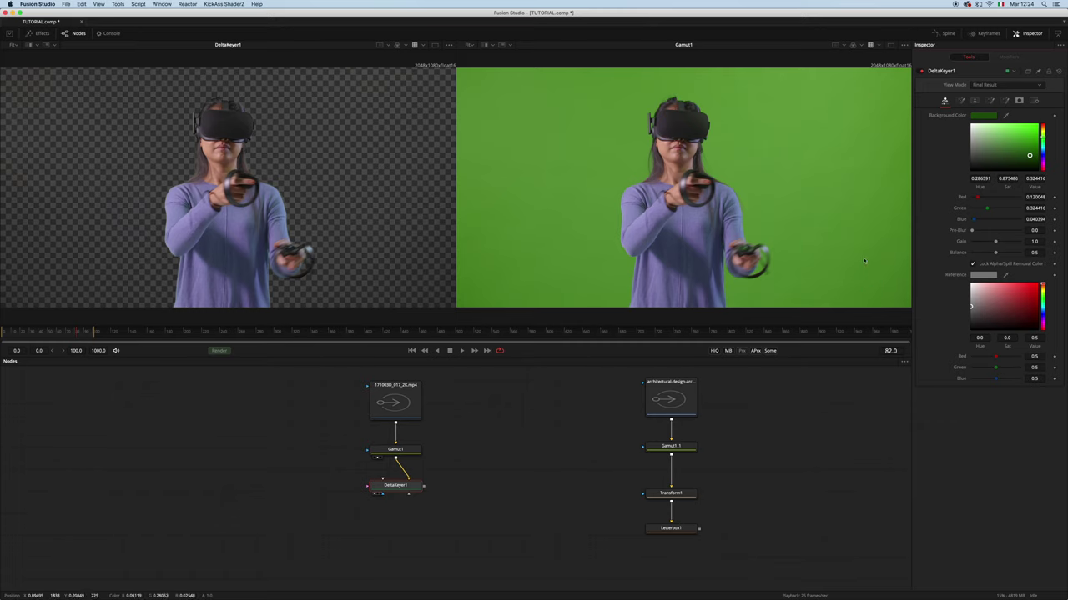
{"action": "key", "text": "a"}
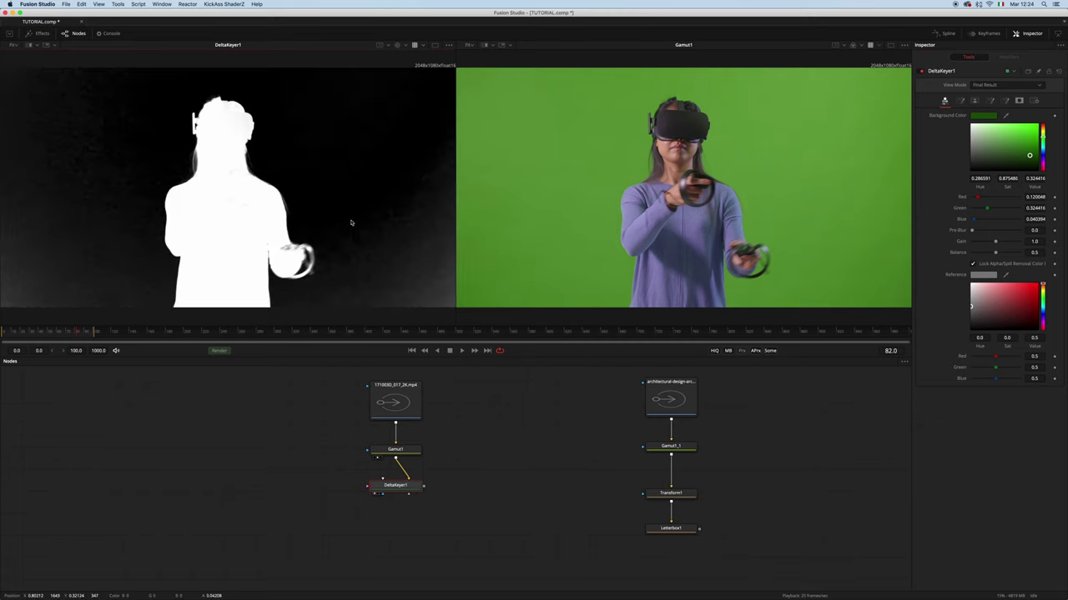
Set the DeltaKeyer's matte threshold to 0.256 low and 0.589 high, and return the first viewer to the color display.
{"action": "scroll", "coordinate": [352, 222], "scroll_direction": "down", "scroll_amount": 3}
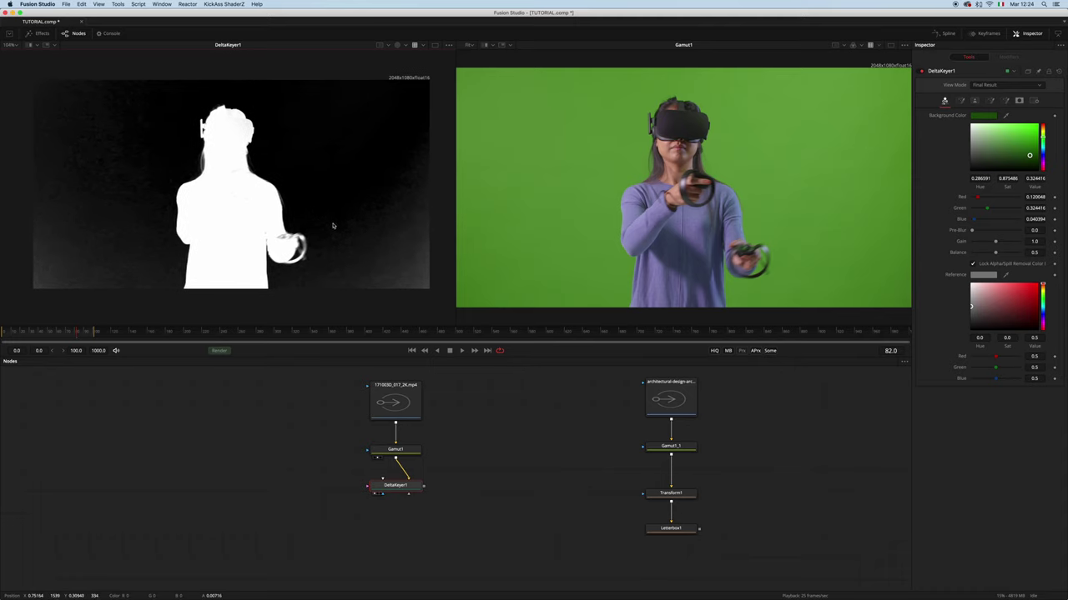
{"action": "scroll", "coordinate": [333, 225], "scroll_direction": "up", "scroll_amount": 2}
{"action": "scroll", "coordinate": [338, 210], "scroll_direction": "down", "scroll_amount": 2}
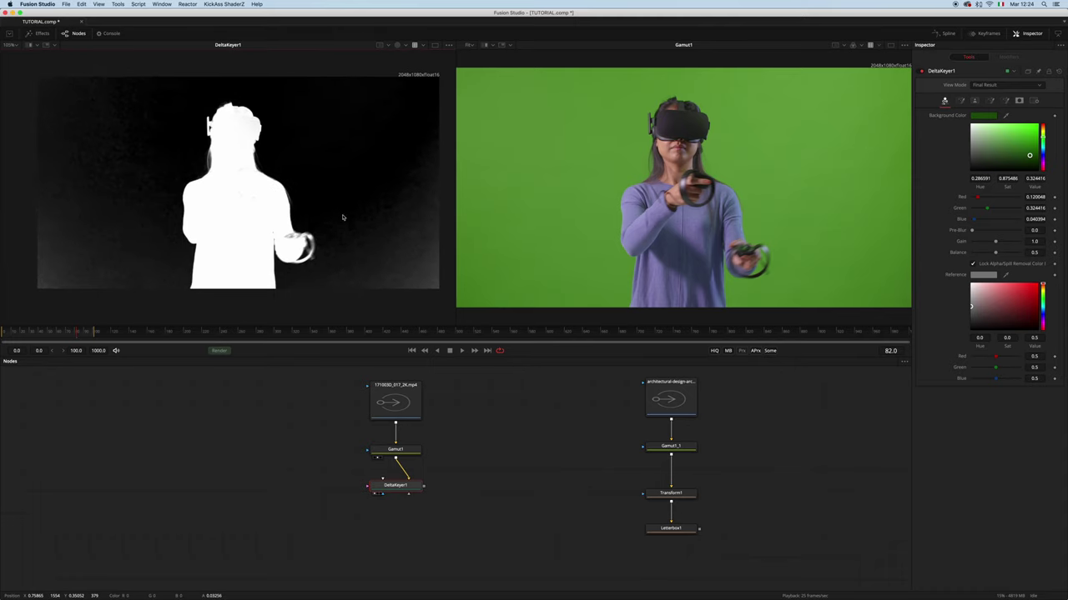
{"action": "left_click", "coordinate": [974, 101]}
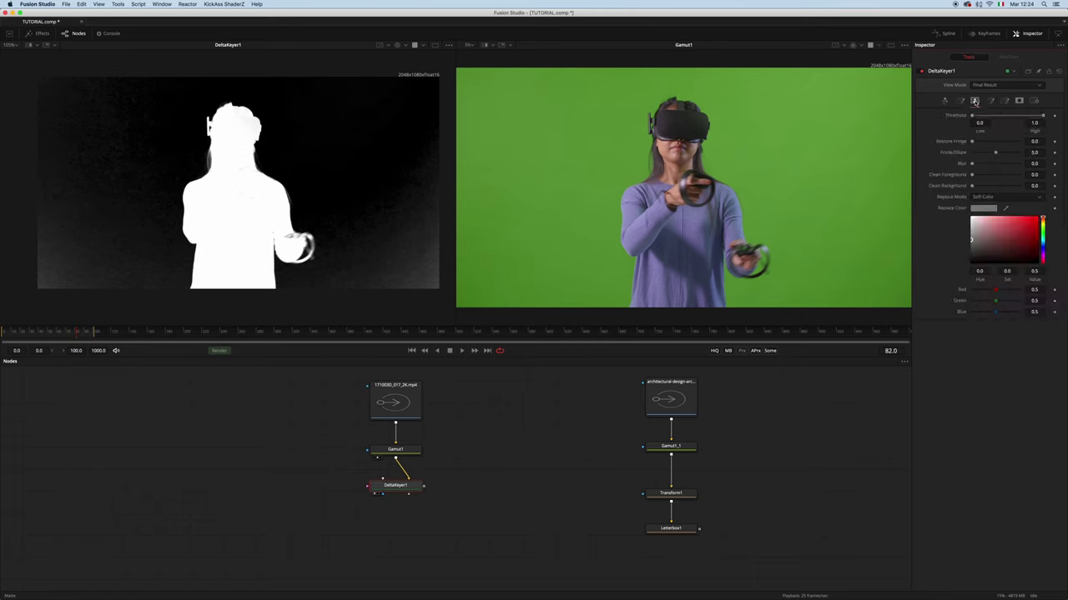
{"action": "mouse_move", "coordinate": [975, 101]}
{"action": "left_click_drag", "start_coordinate": [973, 116], "coordinate": [1015, 117]}
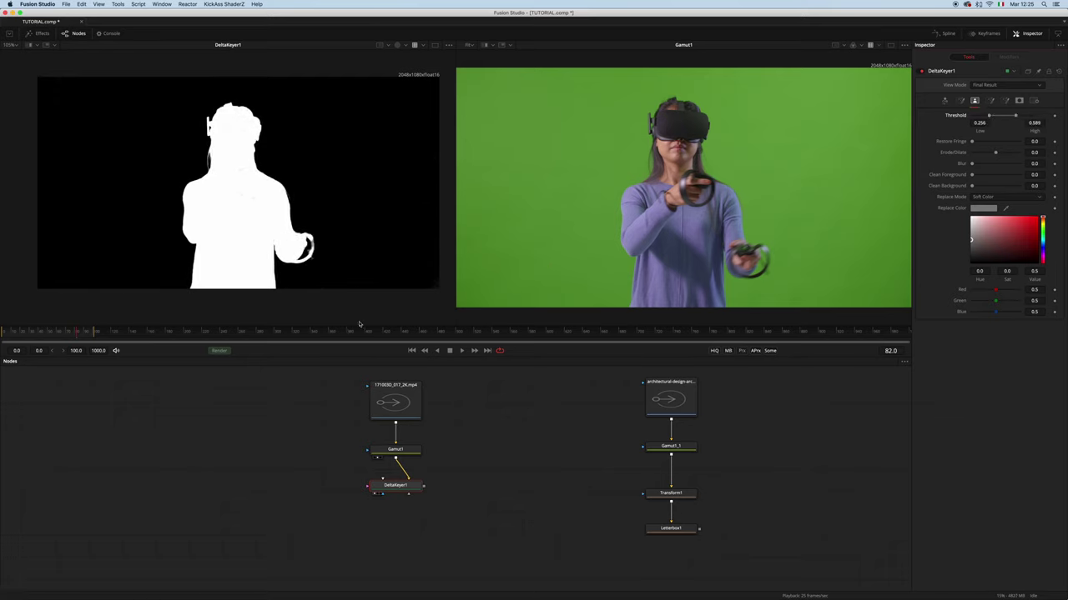
{"action": "key", "text": "c"}
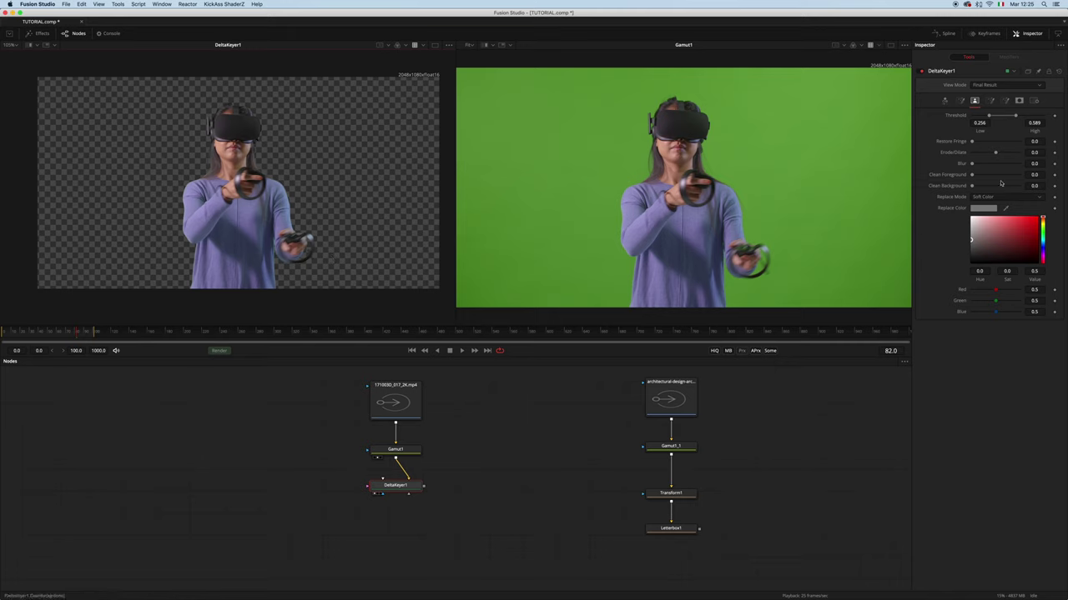
Set the DeltaKeyer matte's Erode/Dilate to 0.025 and its high threshold to 0.372.
{"action": "left_click_drag", "start_coordinate": [996, 154], "coordinate": [1041, 159]}
{"action": "left_click", "coordinate": [1043, 153]}
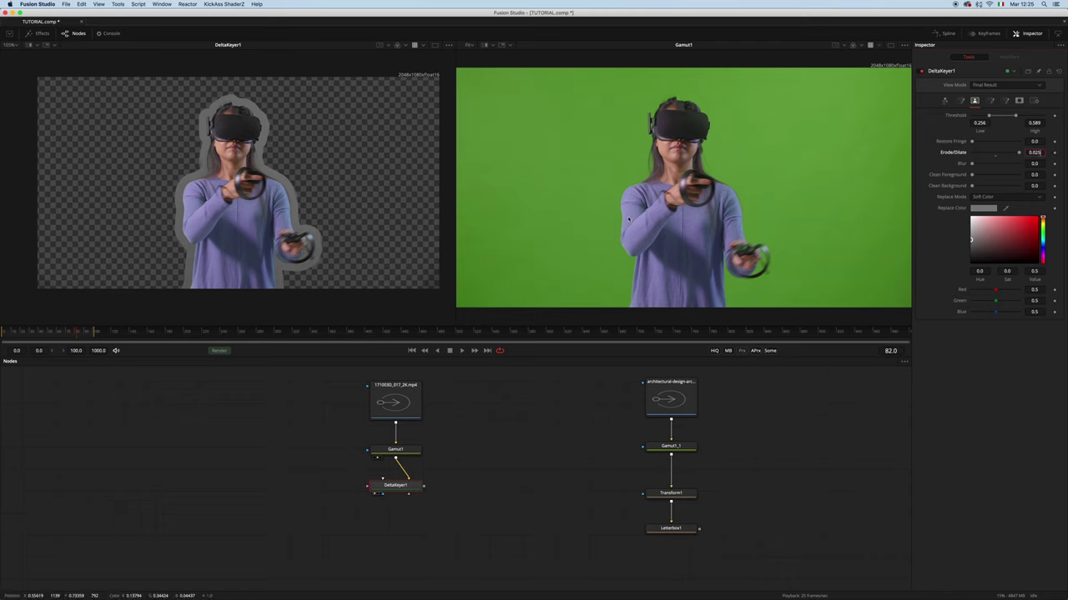
{"action": "key", "text": "Return"}
{"action": "left_click_drag", "start_coordinate": [1015, 117], "coordinate": [1000, 115]}
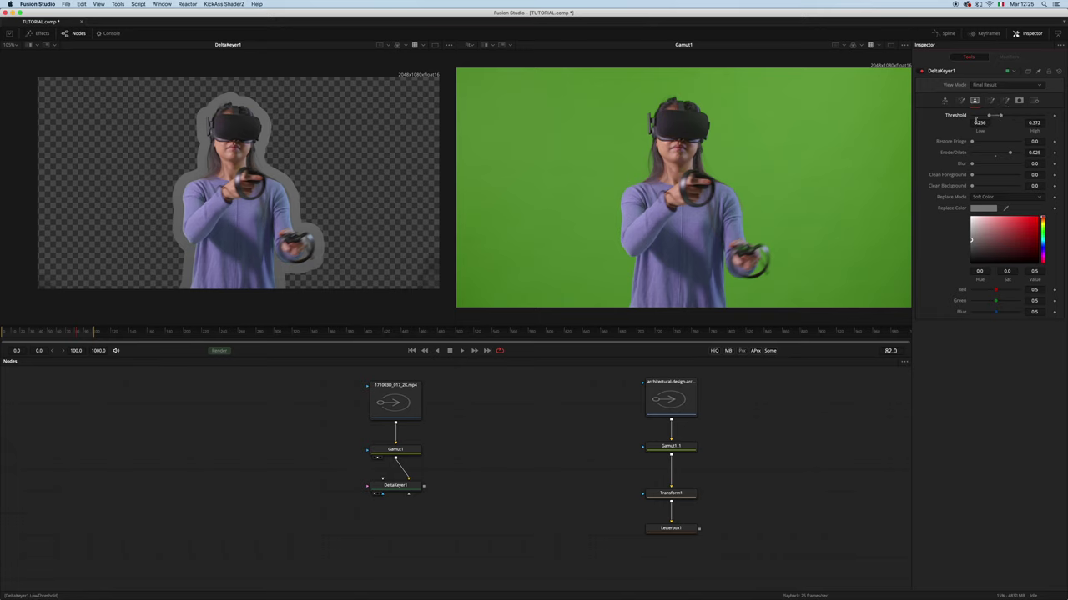
Reduce the DeltaKeyer's Erode/Dilate to 0.0171 while checking the border around the woman's hair up close.
{"action": "scroll", "coordinate": [275, 159], "scroll_direction": "up", "scroll_amount": 2}
{"action": "scroll", "coordinate": [275, 159], "scroll_direction": "up", "scroll_amount": 1}
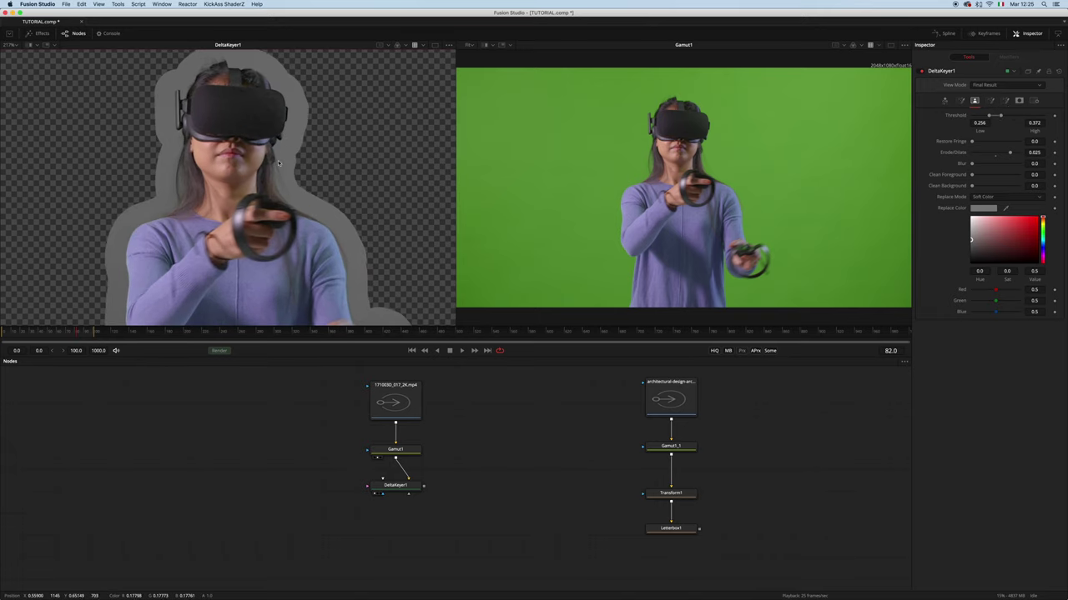
{"action": "scroll", "coordinate": [257, 190], "scroll_direction": "up", "scroll_amount": 3}
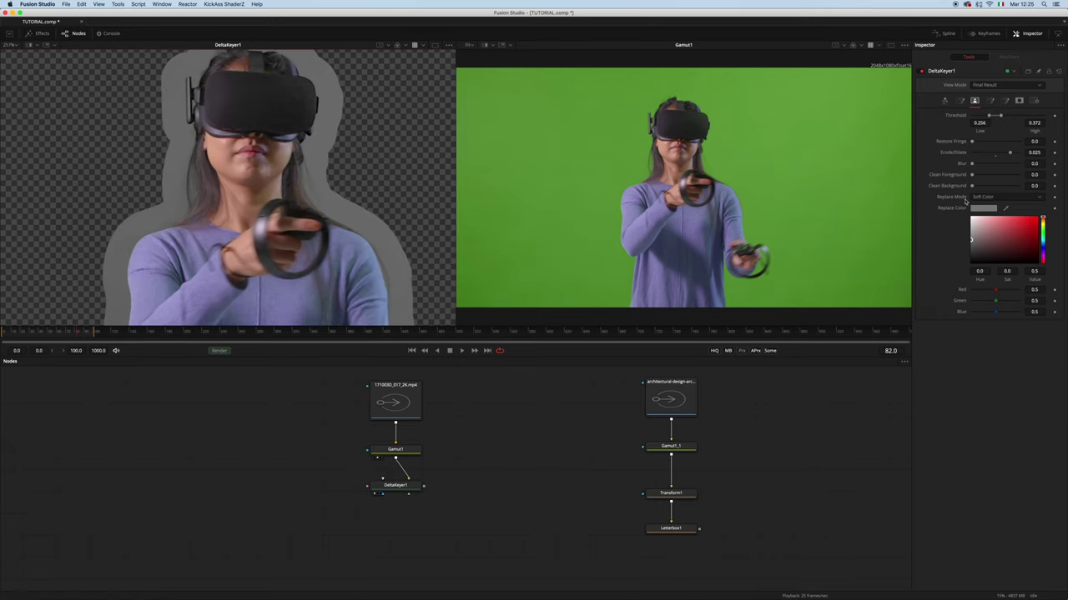
{"action": "left_click_drag", "start_coordinate": [1010, 154], "coordinate": [1006, 152]}
{"action": "left_click_drag", "start_coordinate": [1005, 153], "coordinate": [1004, 153]}
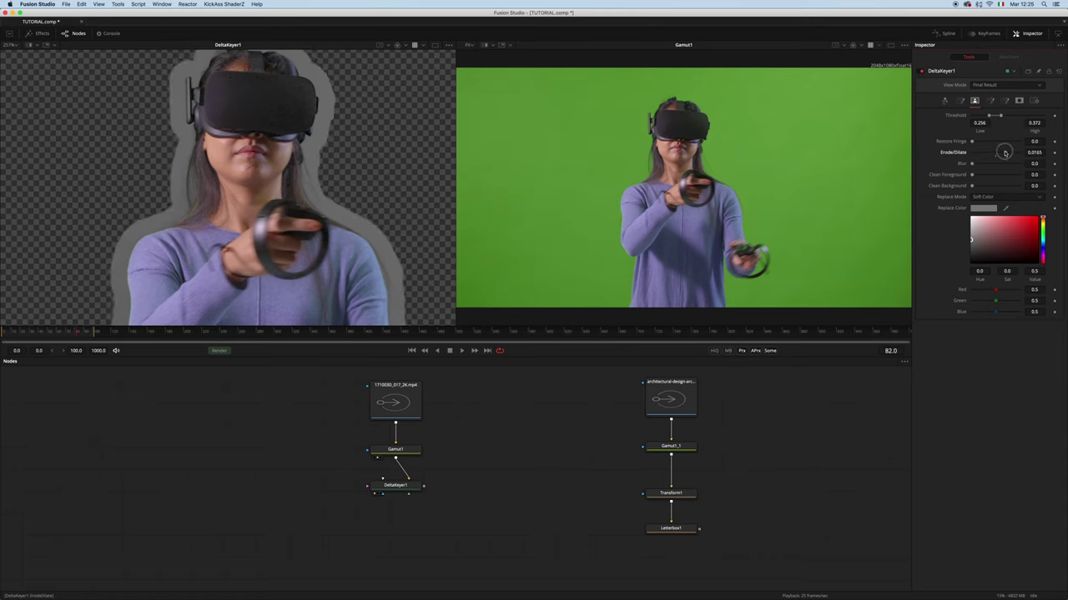
Examine the dilated alpha matte over the whole frame, including the lower corners, and switch back to the color display.
{"action": "scroll", "coordinate": [294, 227], "scroll_direction": "down", "scroll_amount": 8}
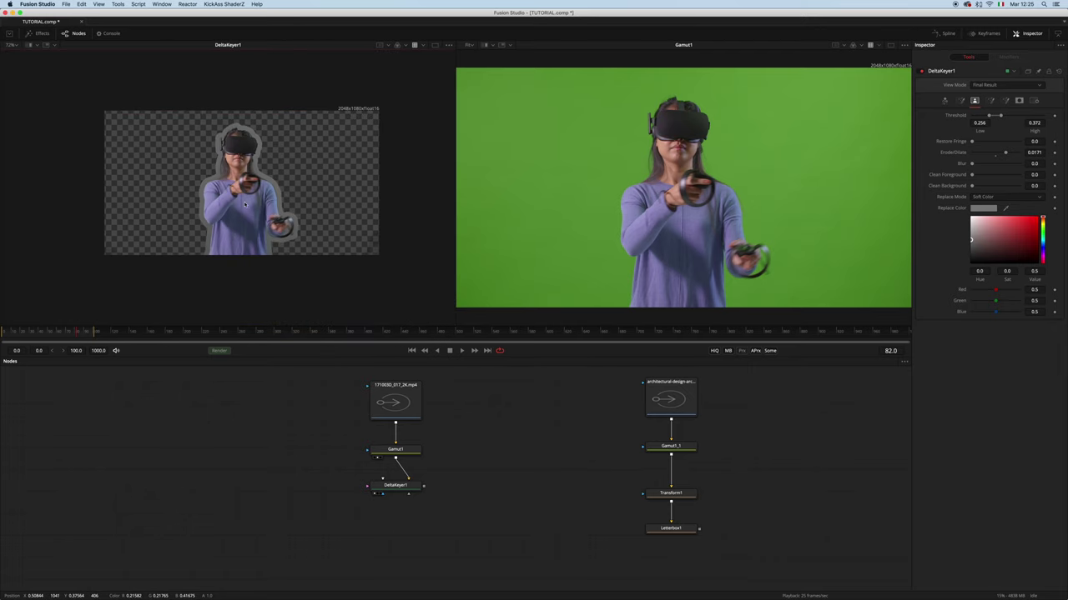
{"action": "key", "text": "a"}
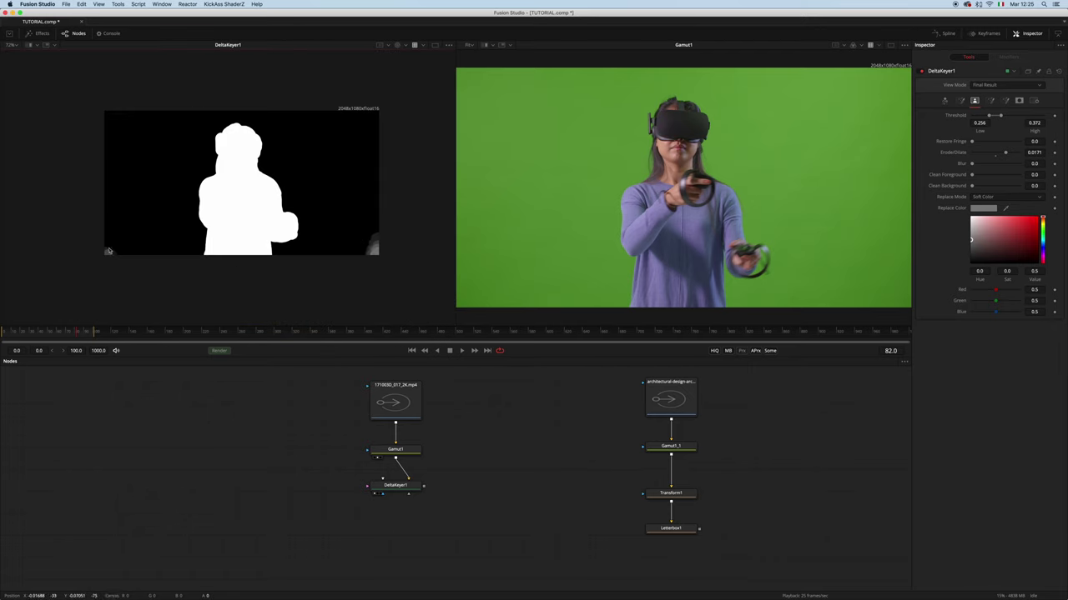
{"action": "key", "text": "c"}
{"action": "scroll", "coordinate": [241, 183], "scroll_direction": "up", "scroll_amount": 4}
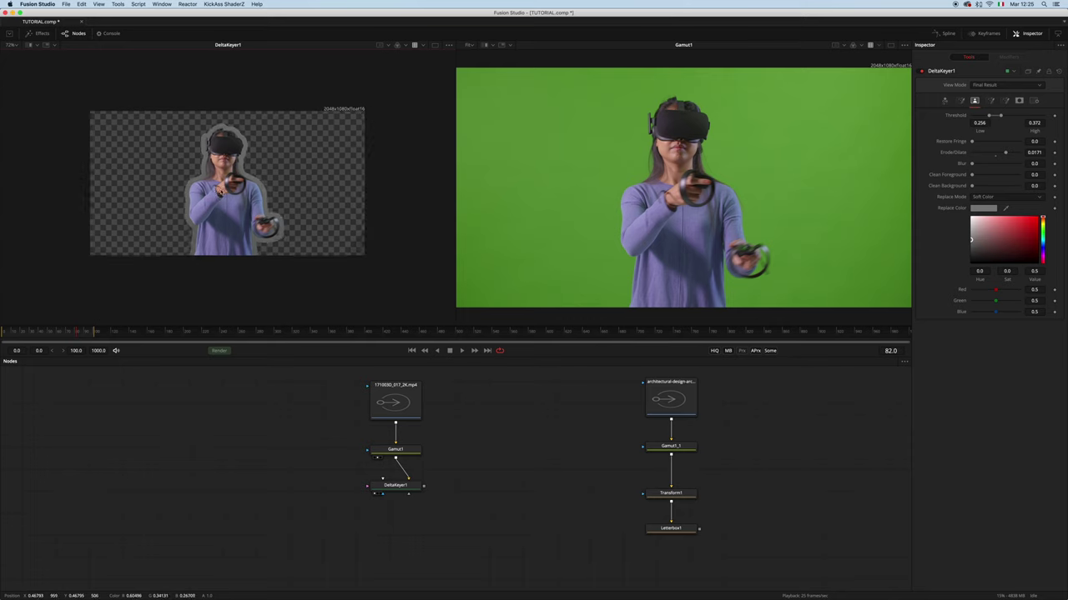
Add an Ellipse mask node beside the footage nodes and connect it to the DeltaKeyer's GarbageMatte input.
{"action": "left_click", "coordinate": [225, 434]}
{"action": "key", "text": "shift+space"}
{"action": "type", "text": "elel"}
{"action": "key", "text": "Return"}
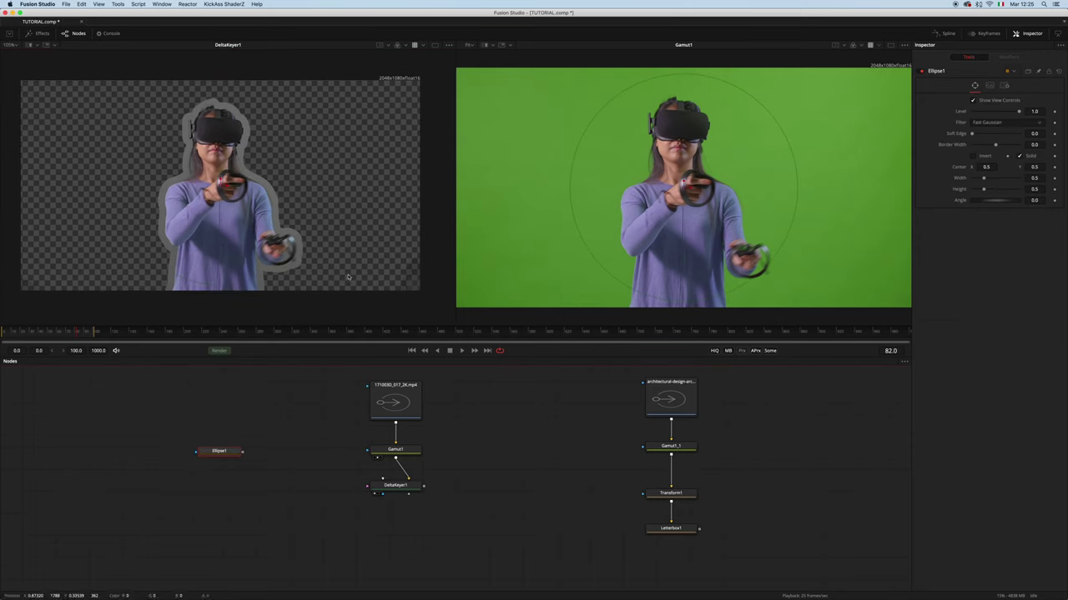
{"action": "left_click_drag", "start_coordinate": [243, 452], "coordinate": [380, 487]}
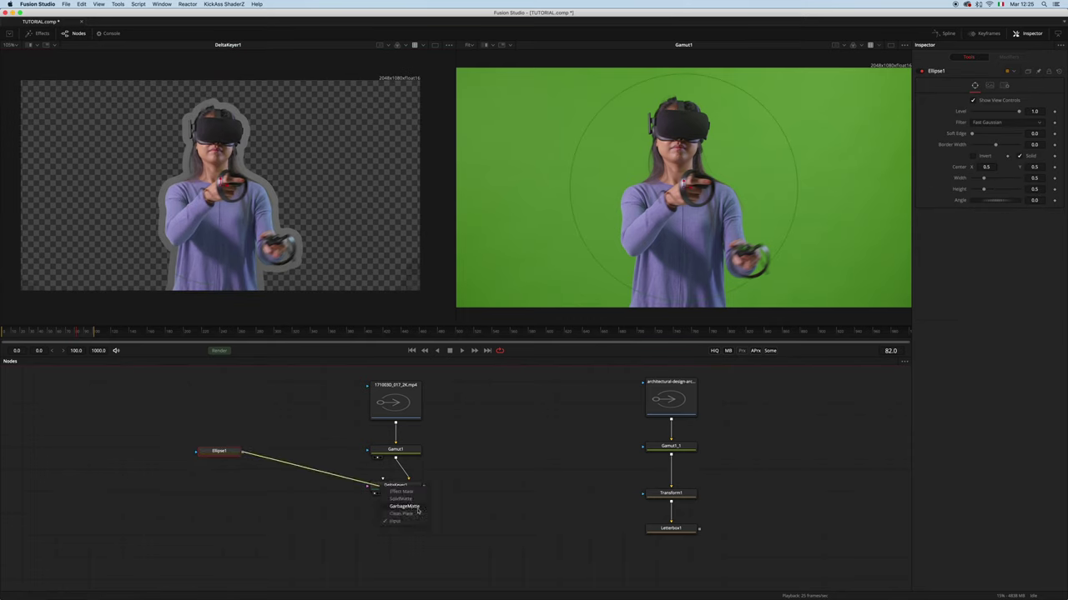
Lower the ellipse's center to Y 0.448943, enlarge its width and height to about 0.769, and invert the mask.
{"action": "left_click_drag", "start_coordinate": [220, 179], "coordinate": [221, 190]}
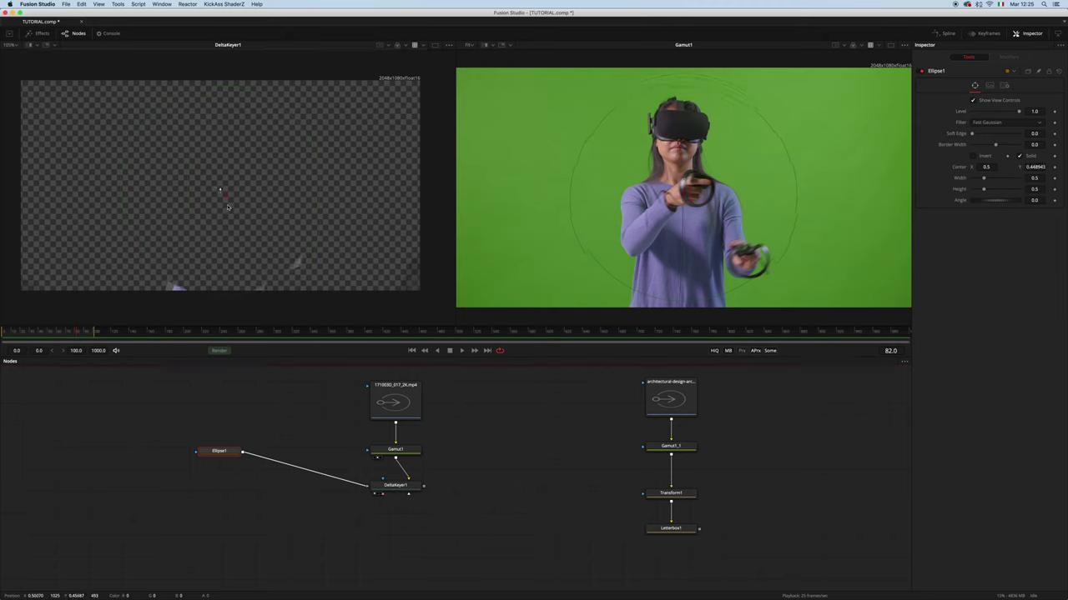
{"action": "left_click_drag", "start_coordinate": [297, 253], "coordinate": [342, 295]}
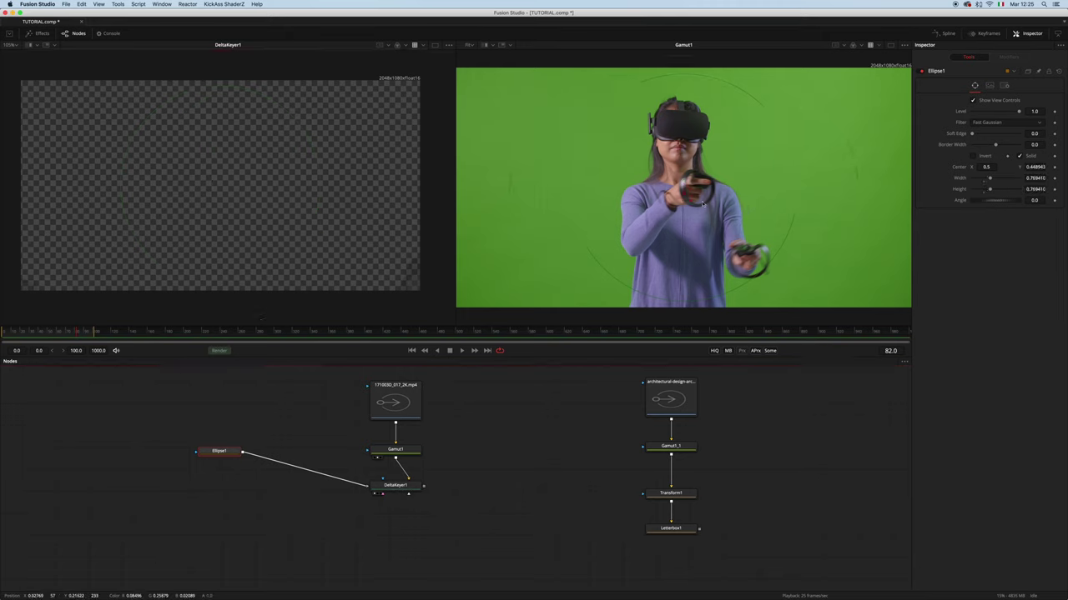
{"action": "left_click", "coordinate": [973, 157]}
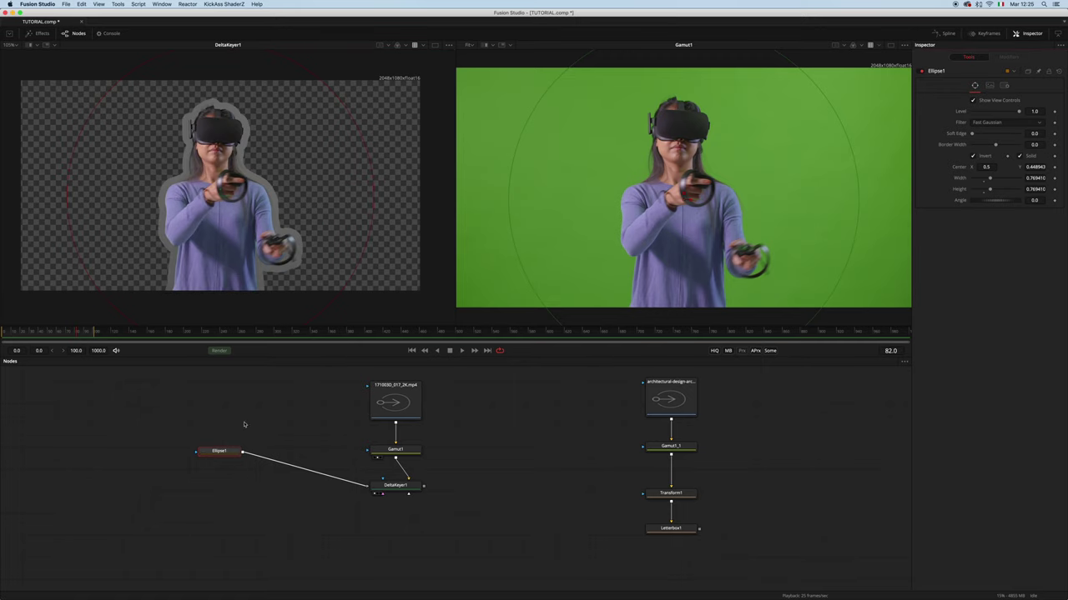
Align the Ellipse node beside the DeltaKeyer and move both nodes to the left of the footage's node column.
{"action": "left_click_drag", "start_coordinate": [219, 451], "coordinate": [319, 485]}
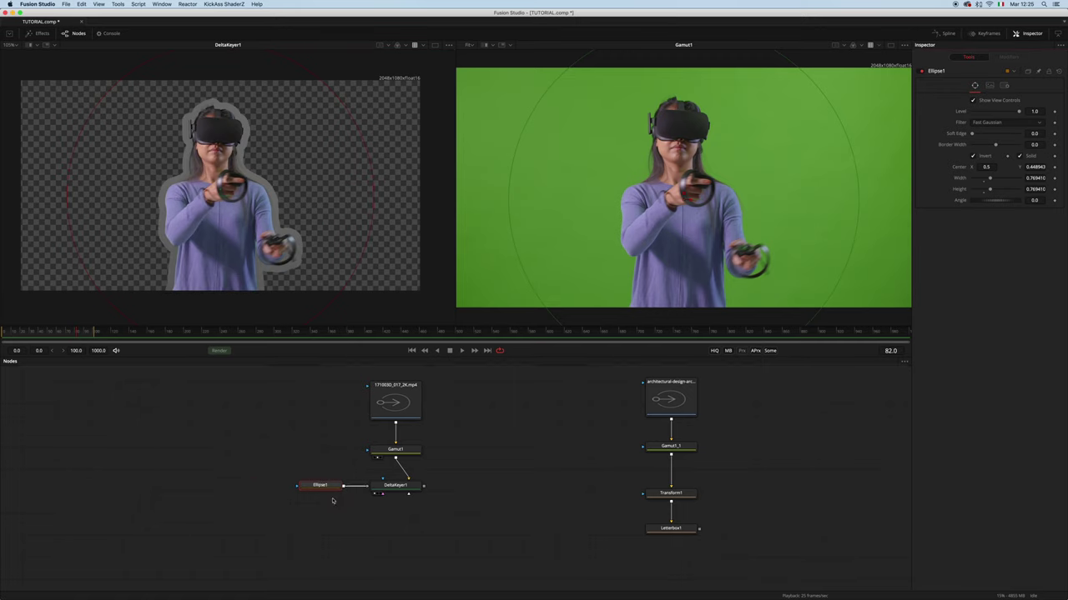
{"action": "left_click_drag", "start_coordinate": [303, 522], "coordinate": [303, 489]}
{"action": "left_click", "coordinate": [303, 489]}
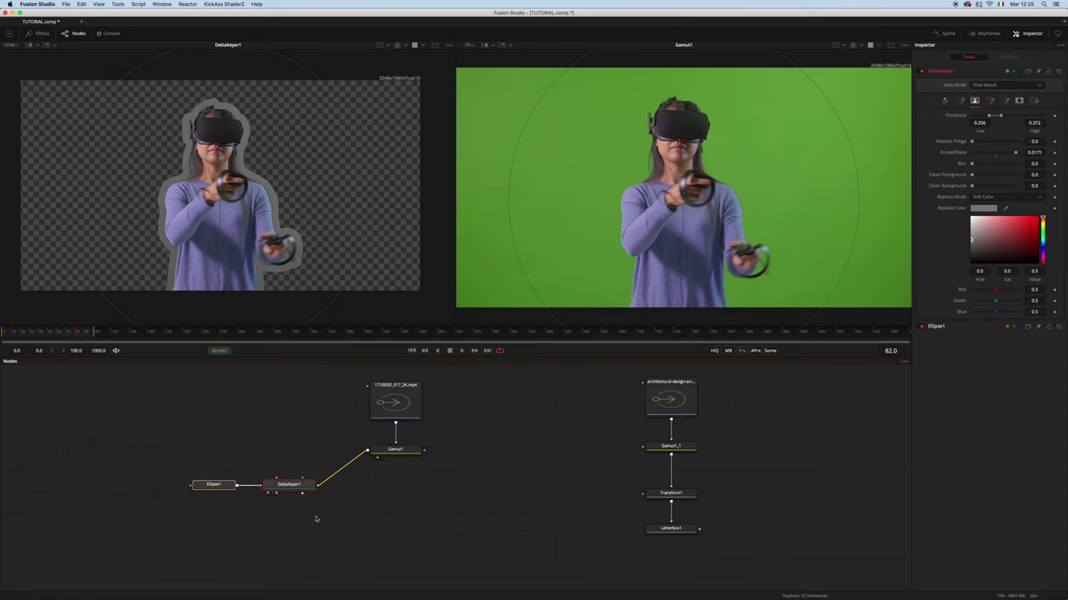
Add a Matte Control node below the footage's Gamut node, feed the DeltaKeyer into its foreground, and show it in the second viewer.
{"action": "left_click", "coordinate": [395, 449]}
{"action": "key", "text": "shift+space"}
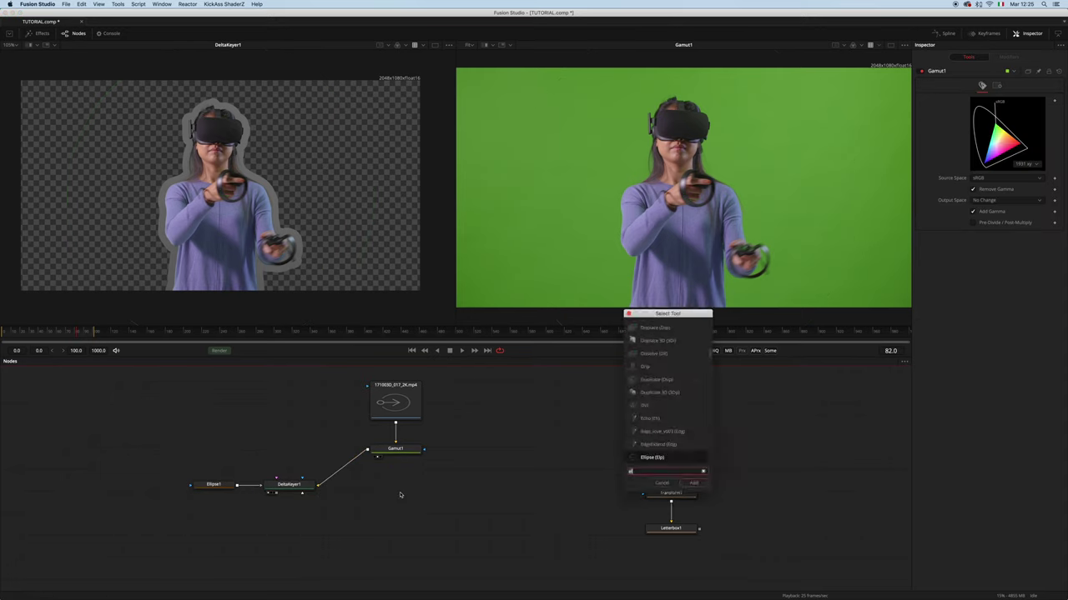
{"action": "type", "text": "matt"}
{"action": "key", "text": "Return"}
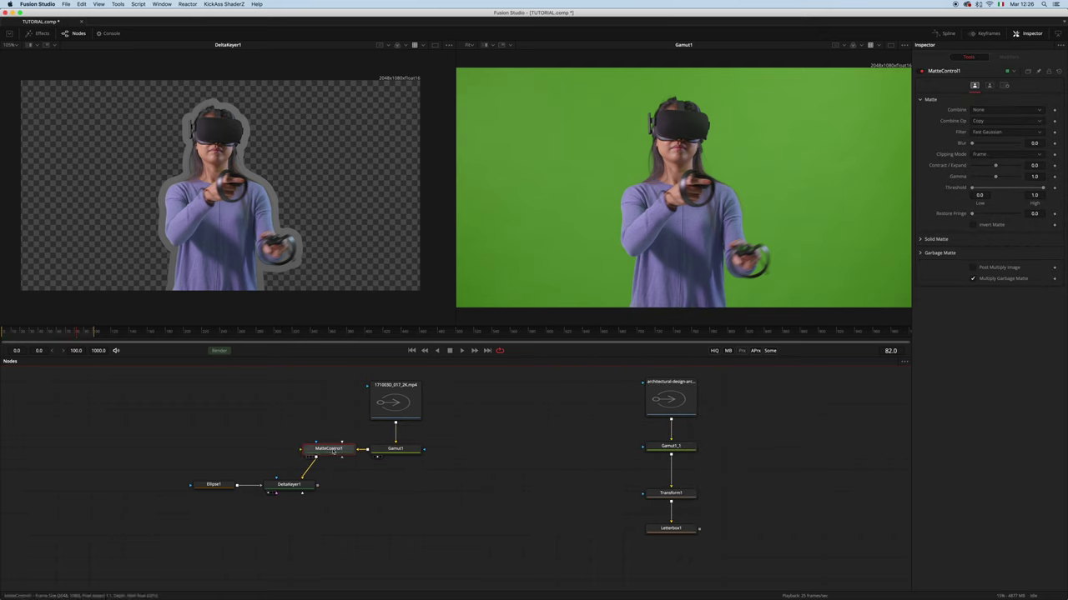
{"action": "left_click_drag", "start_coordinate": [367, 450], "coordinate": [392, 488]}
{"action": "left_click_drag", "start_coordinate": [318, 485], "coordinate": [569, 314]}
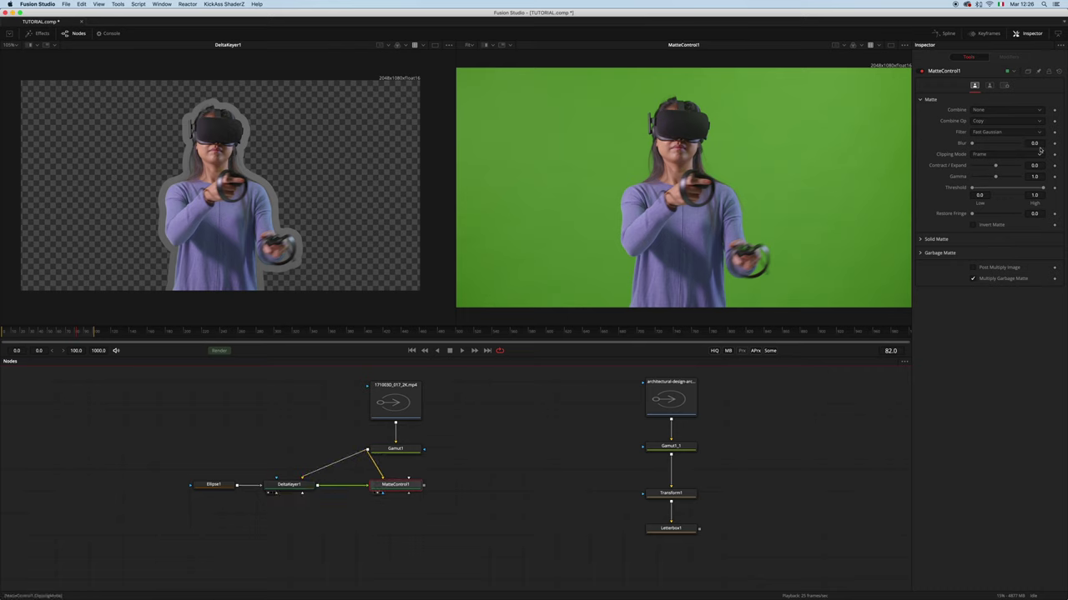
Set the Matte Control to Combine Alpha, invert its matte, and enable Post Multiply Image.
{"action": "left_click", "coordinate": [1006, 111]}
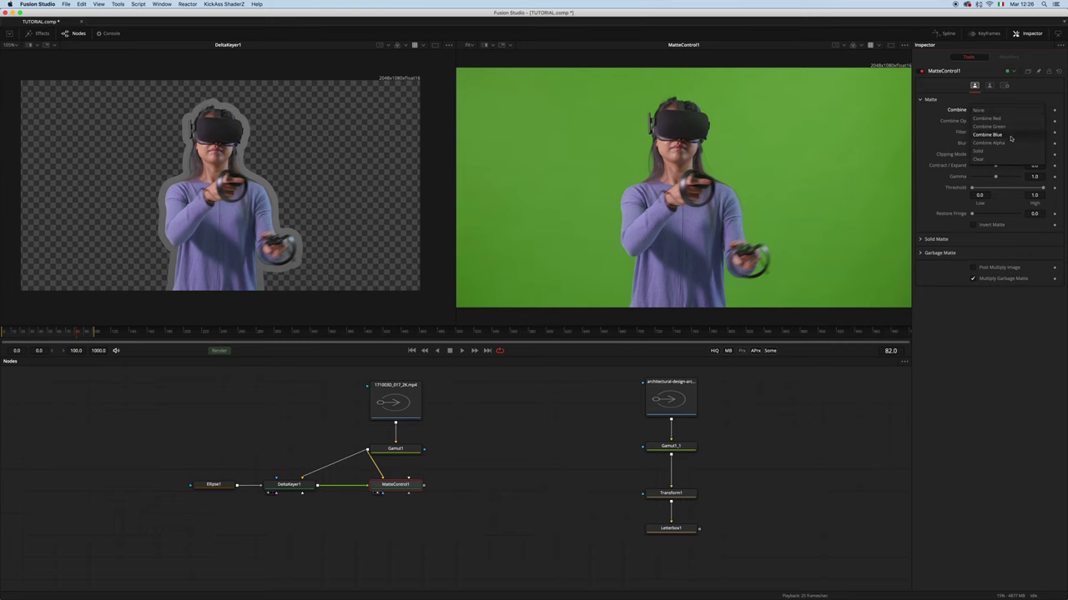
{"action": "left_click", "coordinate": [1008, 143]}
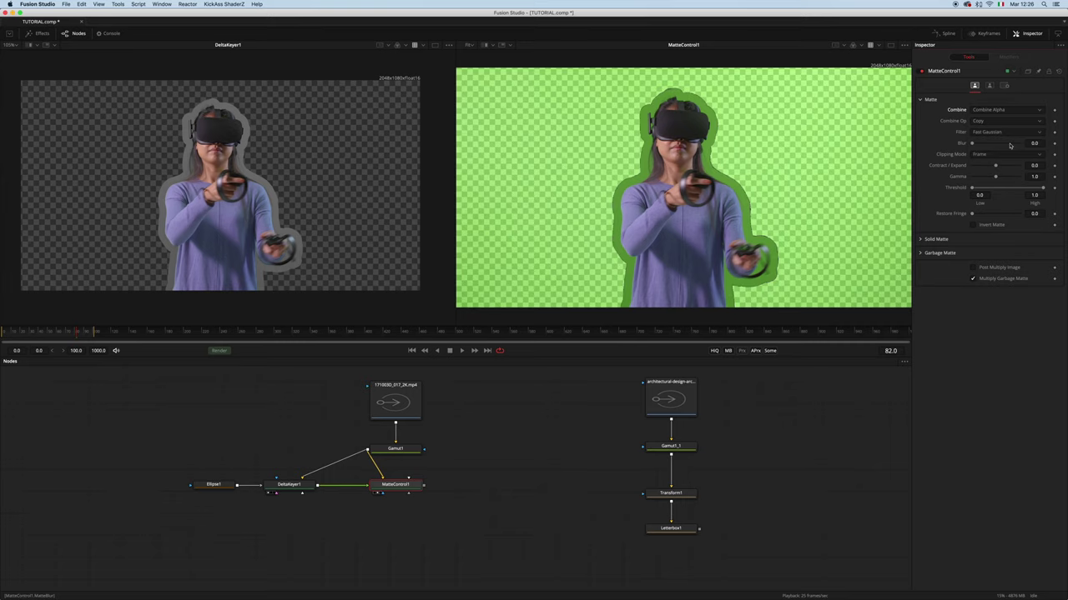
{"action": "left_click", "coordinate": [987, 224]}
{"action": "left_click", "coordinate": [989, 268]}
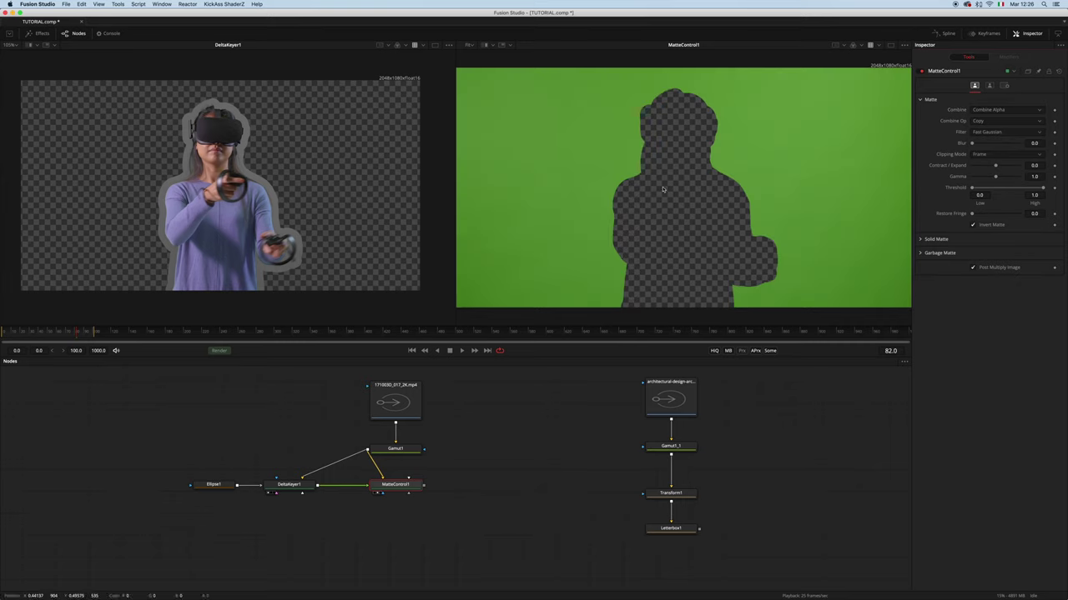
Move the DeltaKeyer and Ellipse nodes slightly closer to the Matte Control node.
{"action": "scroll", "coordinate": [675, 181], "scroll_direction": "down", "scroll_amount": 2}
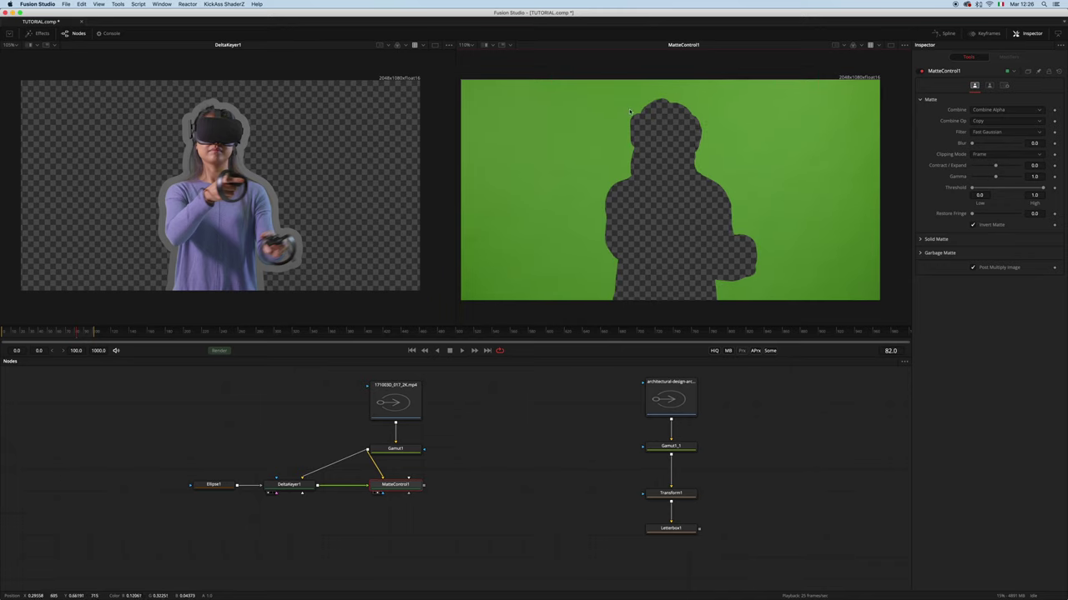
{"action": "left_click_drag", "start_coordinate": [297, 484], "coordinate": [305, 483]}
{"action": "left_click_drag", "start_coordinate": [218, 484], "coordinate": [233, 484]}
Add a Frame Average node after the Matte Control and place it slightly lower.
{"action": "left_click", "coordinate": [414, 492]}
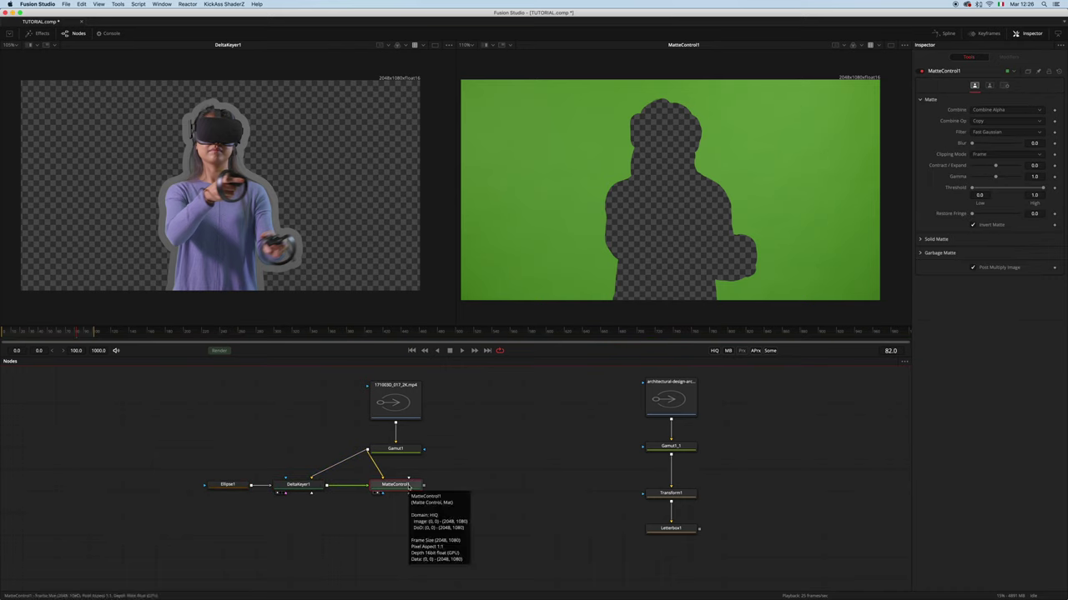
{"action": "key", "text": "shift+space"}
{"action": "type", "text": "fra"}
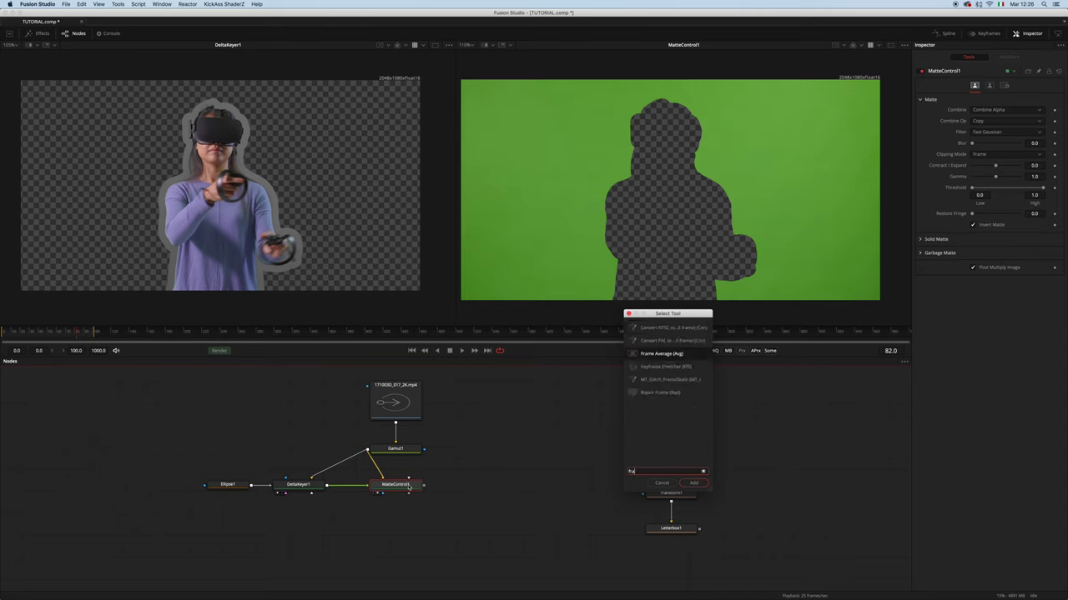
{"action": "key", "text": "Return"}
{"action": "left_click_drag", "start_coordinate": [389, 518], "coordinate": [389, 528]}
Set the Frame Average's sample direction to Both and its frames to 50.
{"action": "left_click", "coordinate": [999, 100]}
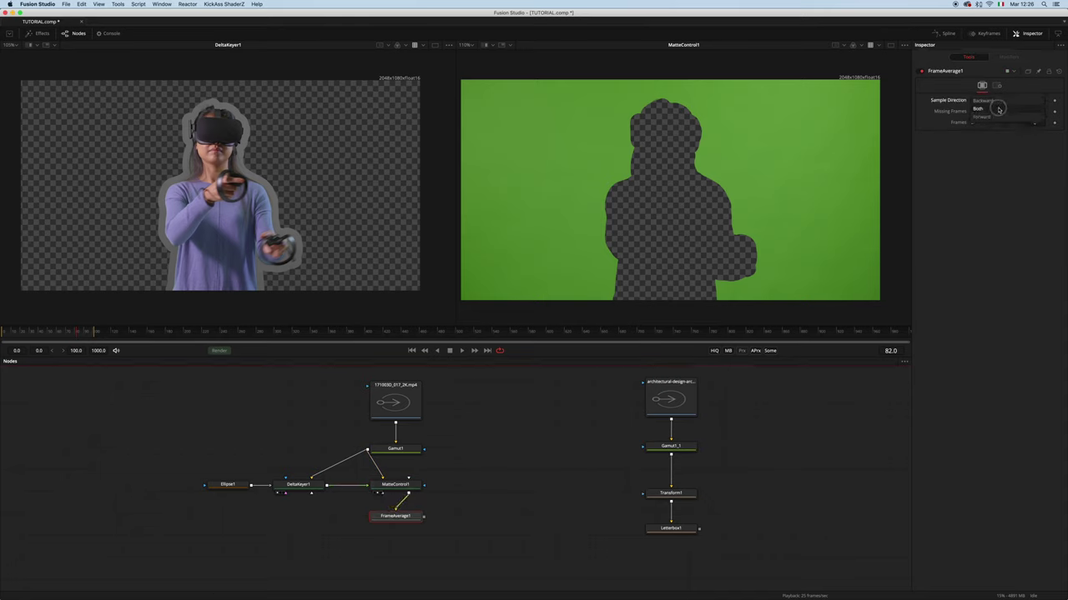
{"action": "left_click", "coordinate": [1000, 109]}
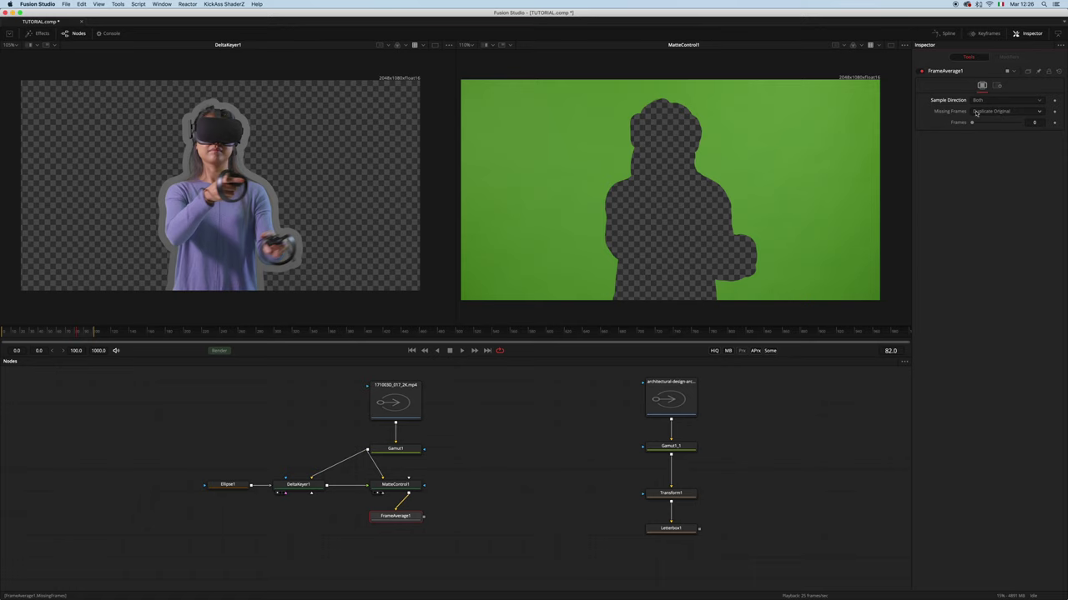
{"action": "left_click", "coordinate": [1040, 123]}
{"action": "type", "text": "50"}
{"action": "key", "text": "Return"}
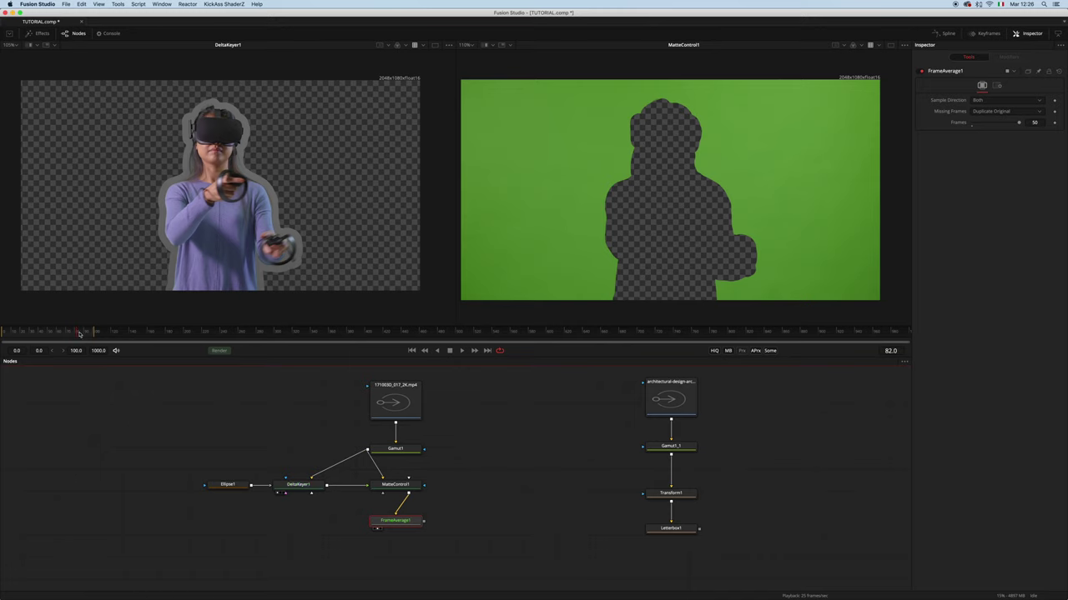
Show the Frame Average in the second viewer and check the averaged green backdrop at frame 71.
{"action": "key", "text": "2"}
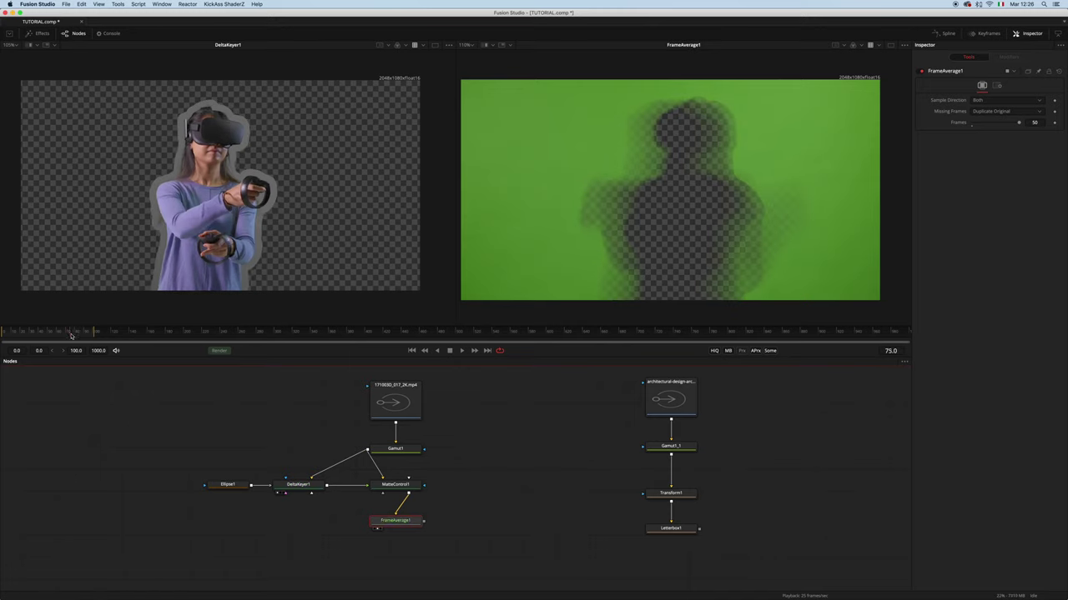
{"action": "left_click_drag", "start_coordinate": [71, 334], "coordinate": [69, 333]}
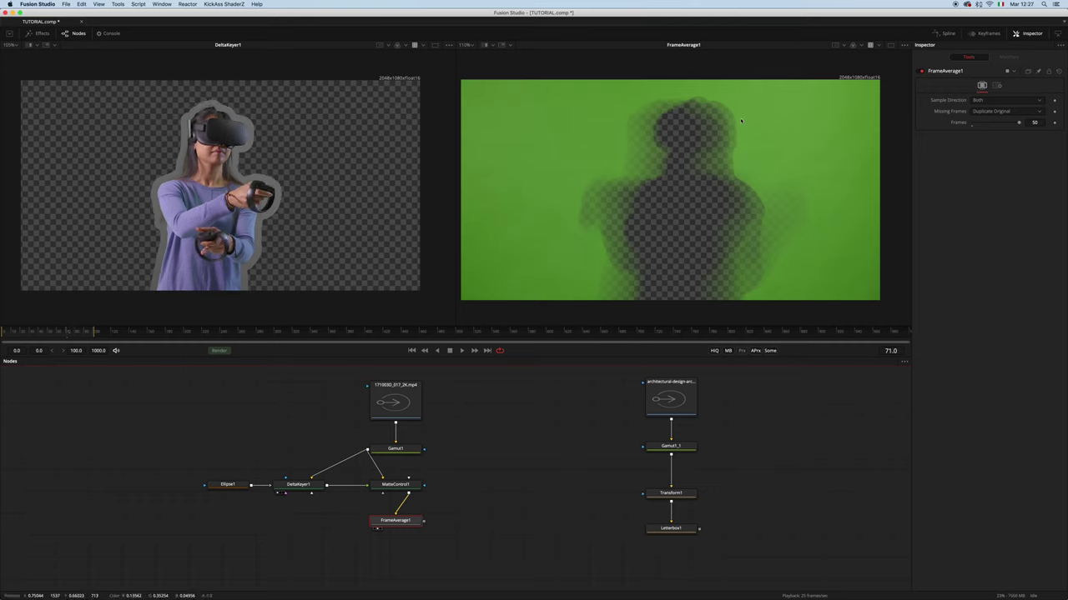
{"action": "left_click_drag", "start_coordinate": [438, 514], "coordinate": [442, 484]}
{"action": "scroll", "coordinate": [462, 469], "scroll_direction": "up", "scroll_amount": 1}
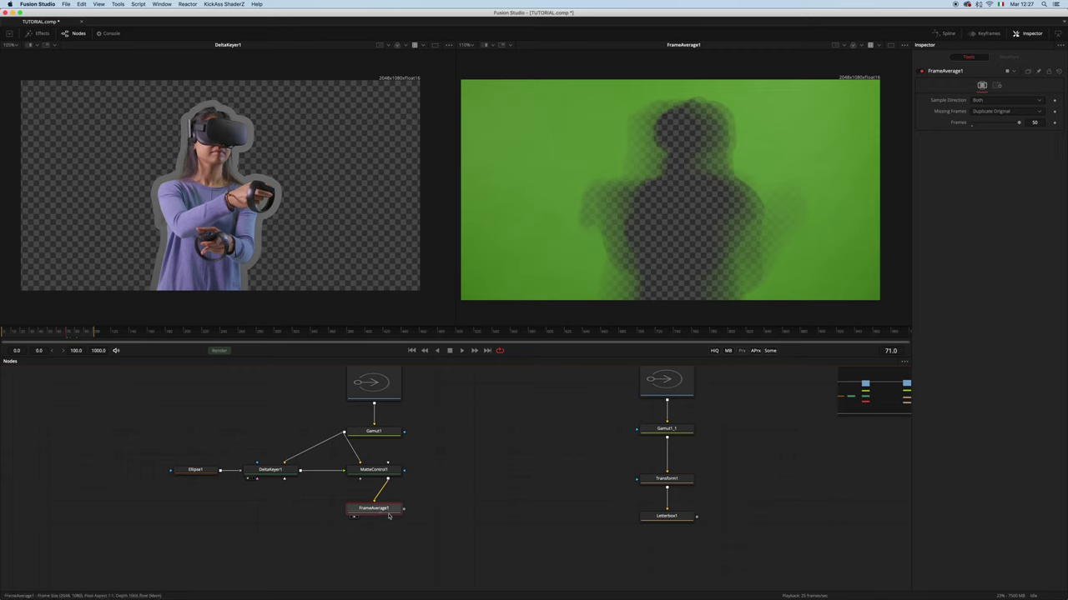
Add an Alpha Divide node after the Frame Average, place it directly below, and show it in the second viewer.
{"action": "key", "text": "shift+space"}
{"action": "type", "text": "alp"}
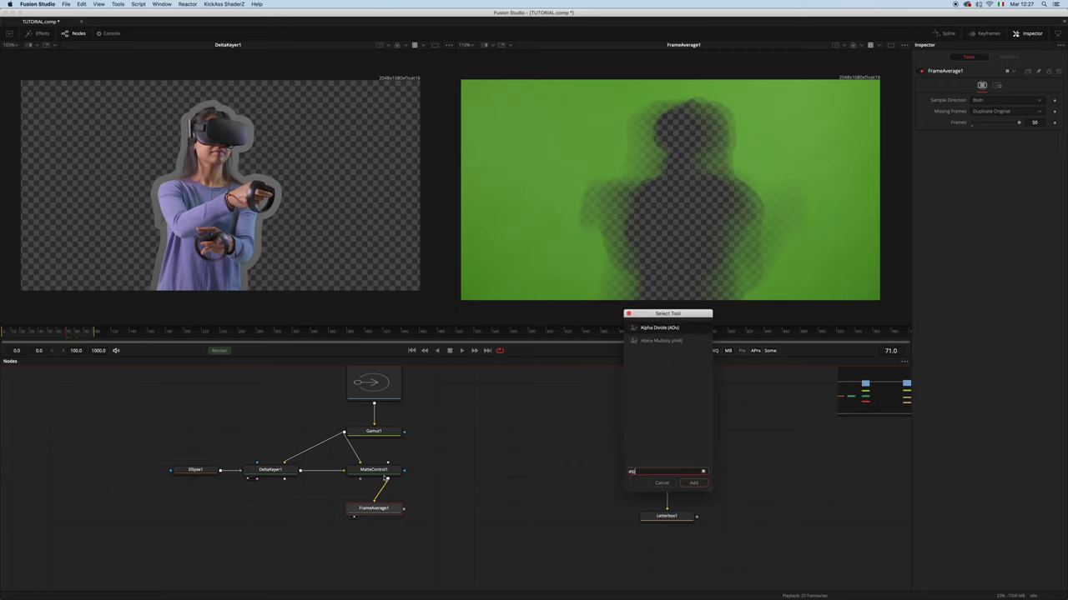
{"action": "key", "text": "Return"}
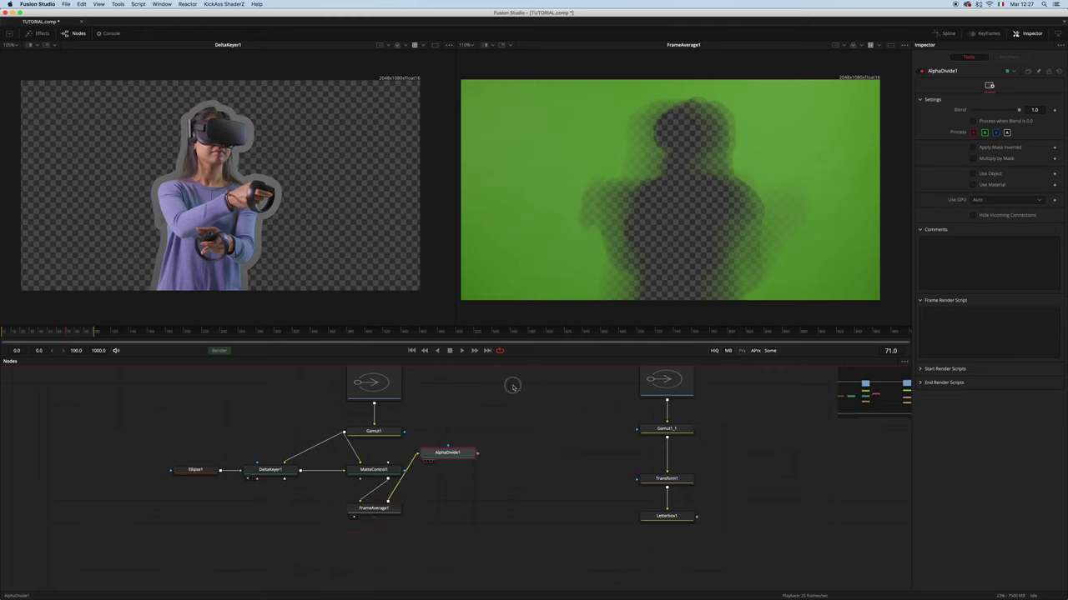
{"action": "scroll", "coordinate": [464, 486], "scroll_direction": "down", "scroll_amount": 3}
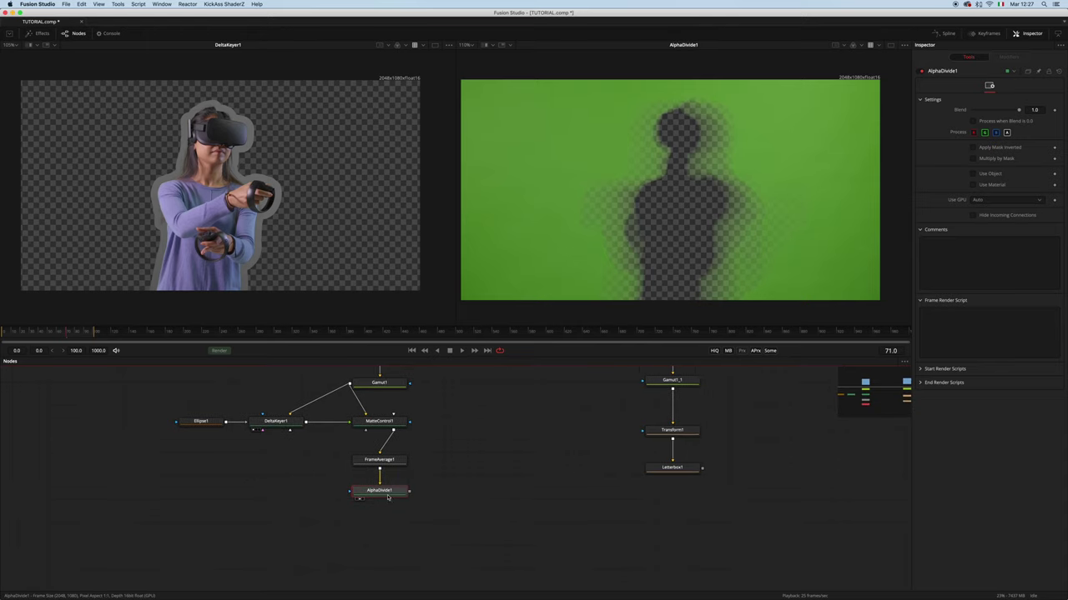
Add a Brightness / Contrast node after the Alpha Divide.
{"action": "key", "text": "shift+space"}
{"action": "type", "text": "bc"}
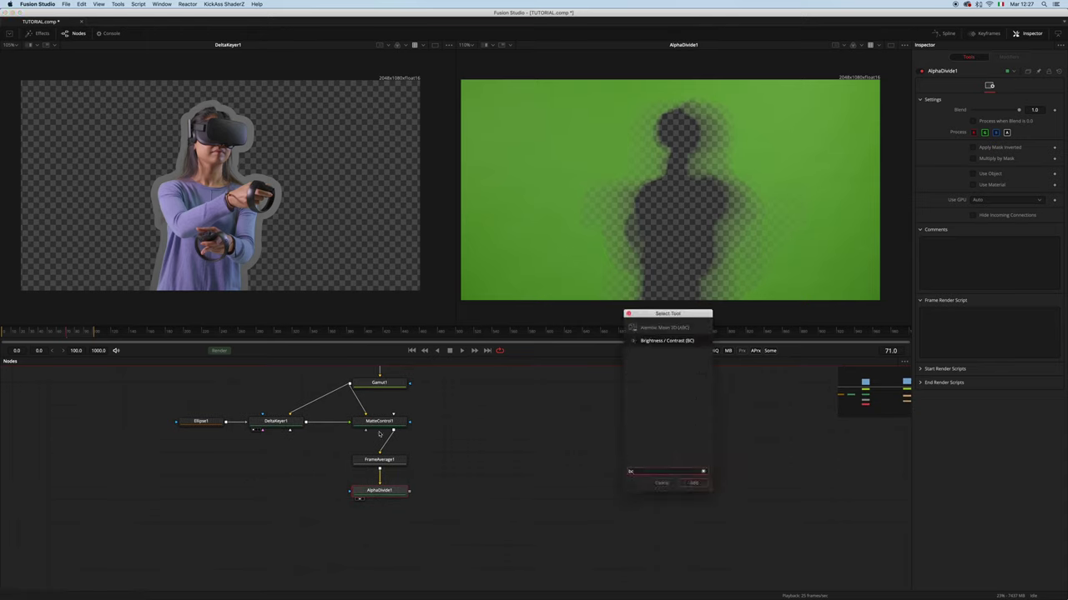
{"action": "key", "text": "Return"}
{"action": "scroll", "coordinate": [452, 461], "scroll_direction": "down", "scroll_amount": 1}
{"action": "scroll", "coordinate": [469, 457], "scroll_direction": "up", "scroll_amount": 1}
Restrict the Brightness / Contrast to the alpha channel with brightness 1.0 and gain 5.0, and show it in the second viewer.
{"action": "left_click", "coordinate": [1029, 216]}
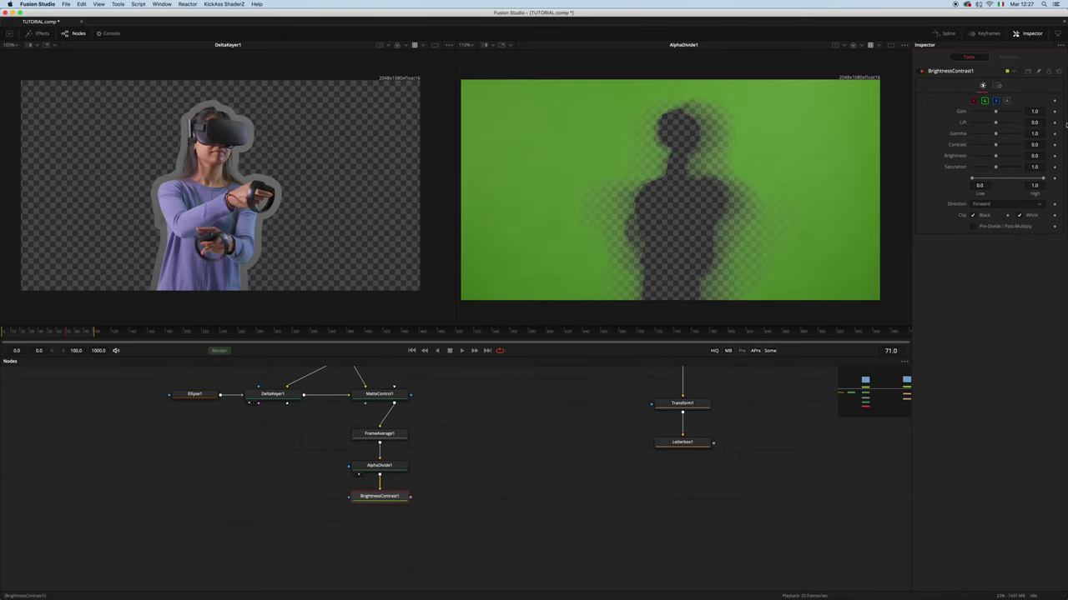
{"action": "left_click", "coordinate": [996, 101]}
{"action": "left_click_drag", "start_coordinate": [996, 157], "coordinate": [1066, 148]}
{"action": "left_click_drag", "start_coordinate": [998, 113], "coordinate": [1059, 111]}
{"action": "left_click_drag", "start_coordinate": [379, 496], "coordinate": [723, 192]}
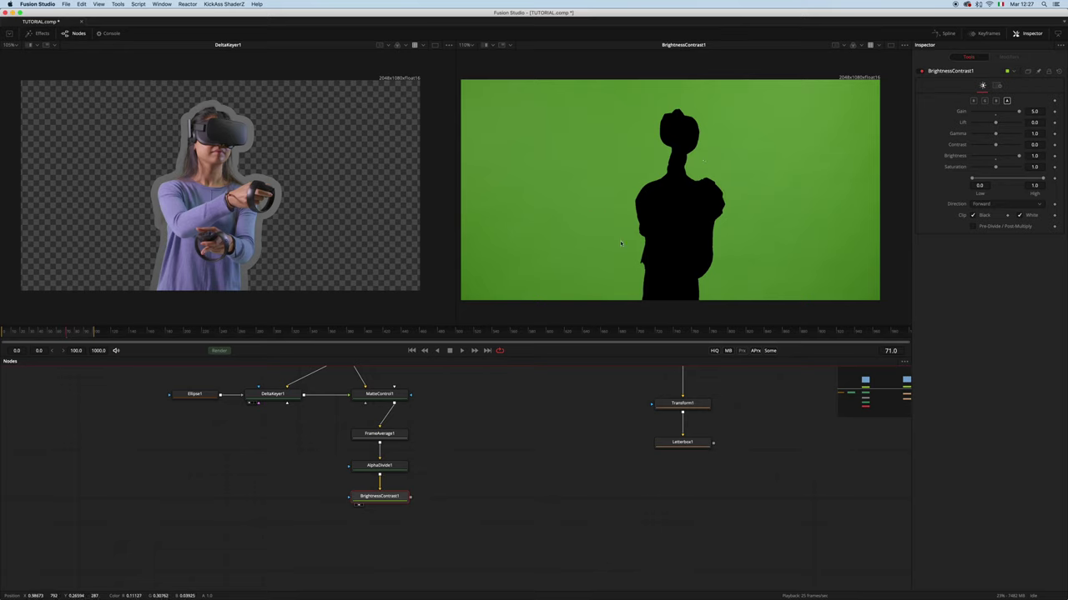
Add an Alpha Multiply node after the Brightness / Contrast and show it in the second viewer.
{"action": "left_click_drag", "start_coordinate": [380, 496], "coordinate": [380, 499]}
{"action": "key", "text": "shift+space"}
{"action": "type", "text": "bc"}
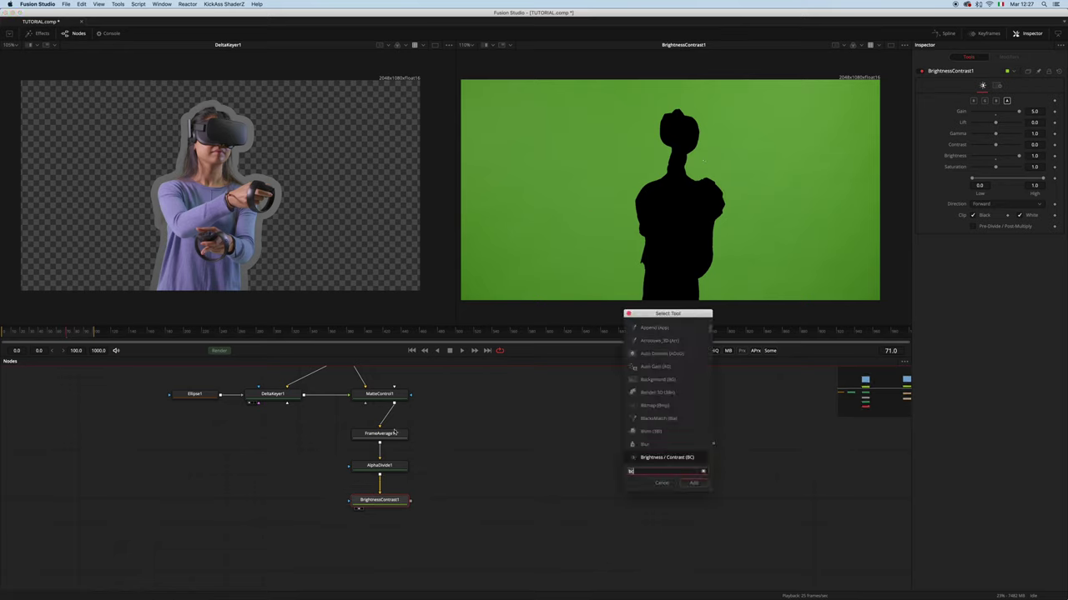
{"action": "key", "text": "BackSpace"}
{"action": "key", "text": "BackSpace"}
{"action": "type", "text": "a"}
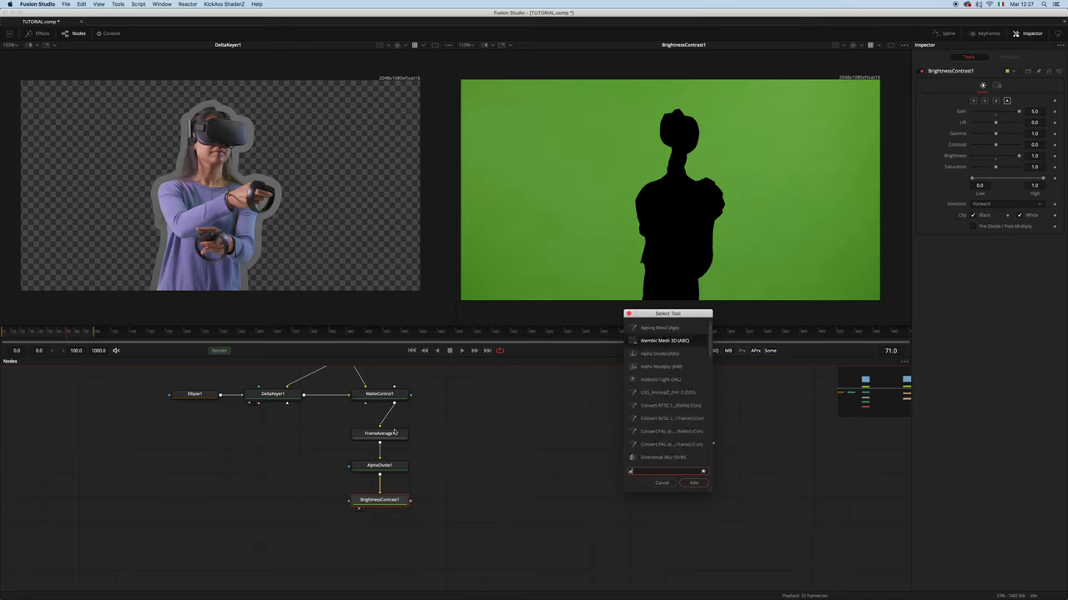
{"action": "type", "text": "lp"}
{"action": "key", "text": "Down"}
{"action": "key", "text": "Return"}
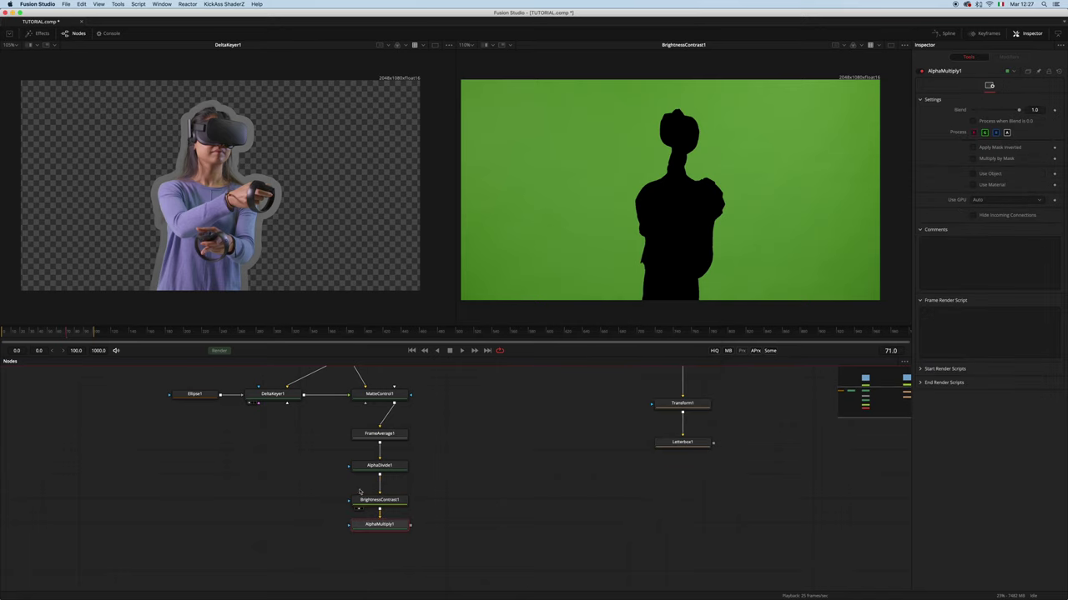
{"action": "left_click_drag", "start_coordinate": [382, 529], "coordinate": [670, 237]}
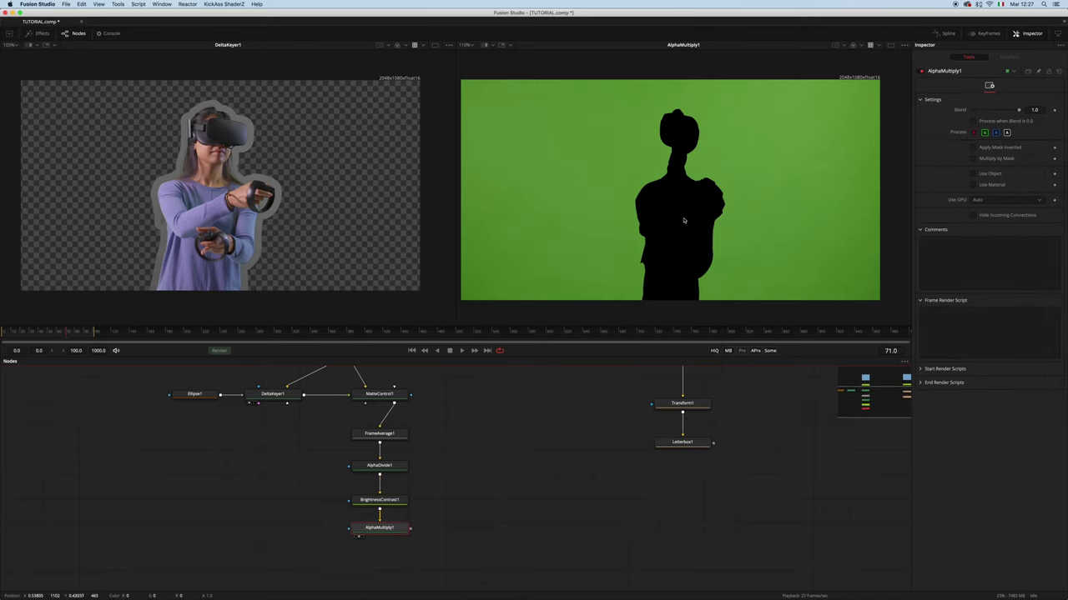
Save the image from the second viewer to the Desktop as Plate.exr.
{"action": "right_click", "coordinate": [735, 239]}
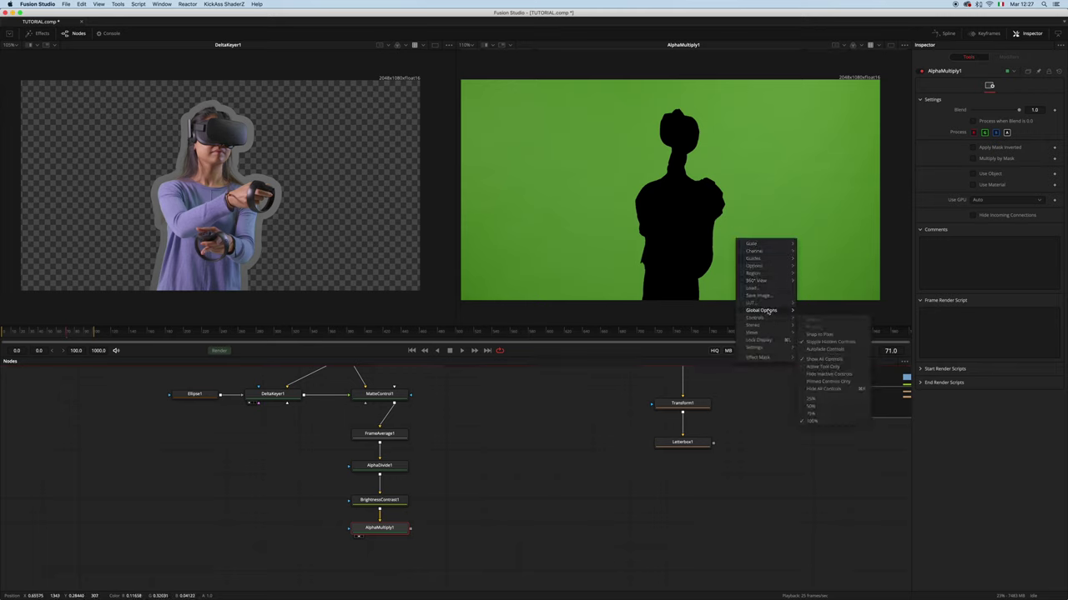
{"action": "left_click", "coordinate": [769, 297]}
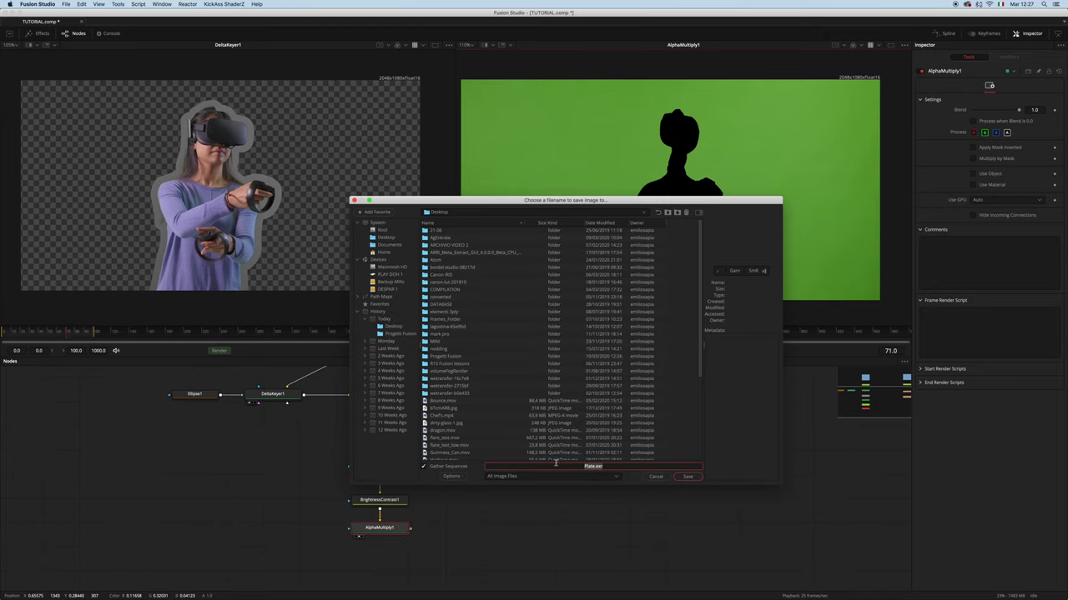
{"action": "left_click", "coordinate": [687, 477]}
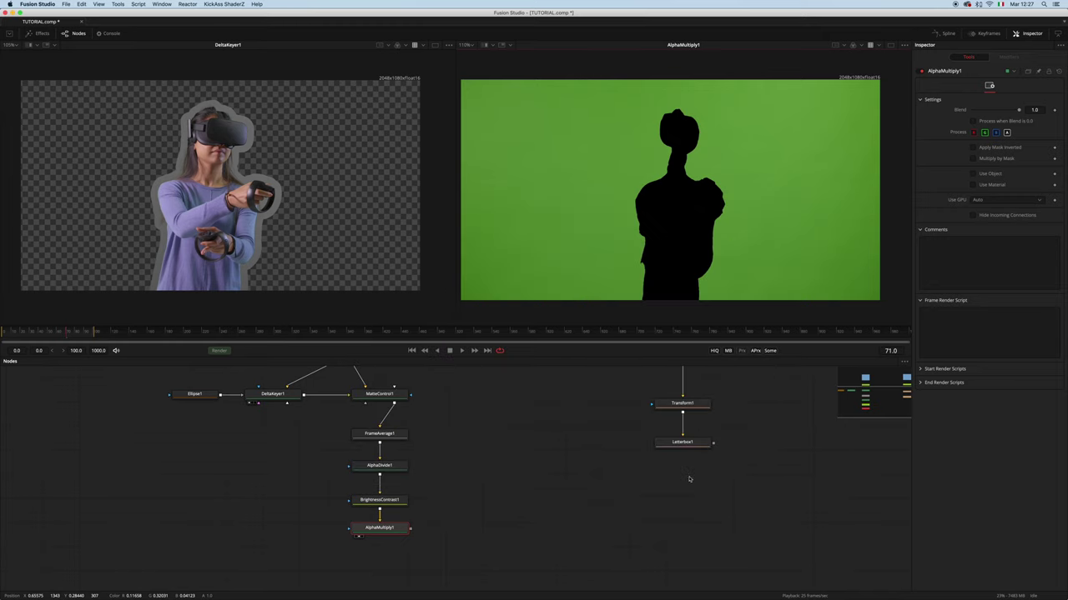
Detach the keying and averaging nodes from Gamut1, move them aside, and load Plate.exr from the desktop into the node graph.
{"action": "left_click_drag", "start_coordinate": [477, 579], "coordinate": [250, 447]}
{"action": "left_click_drag", "start_coordinate": [417, 459], "coordinate": [261, 449]}
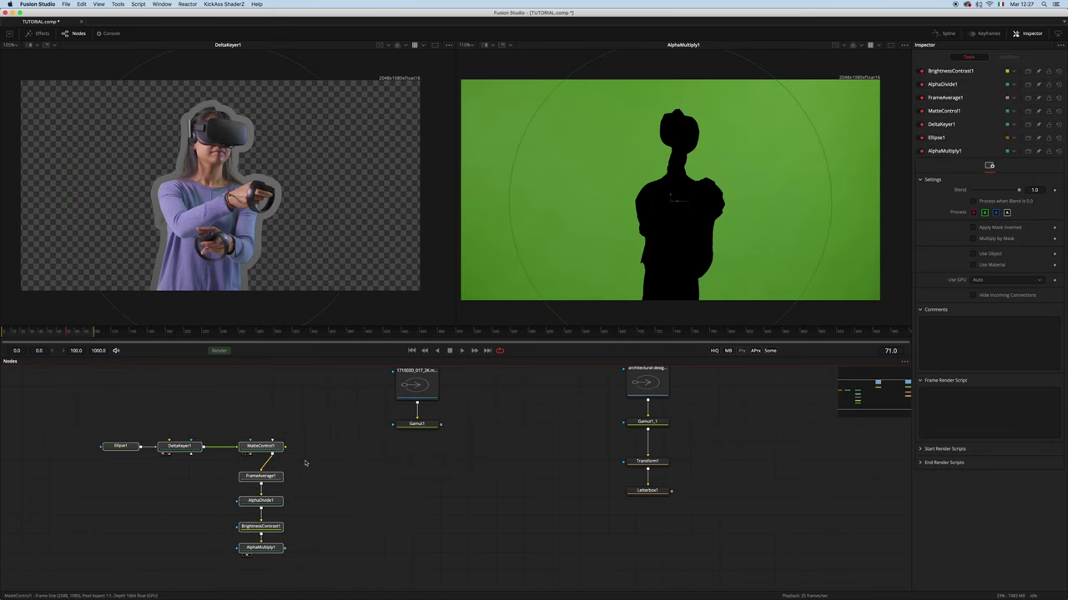
{"action": "key", "text": "ctrl+Right"}
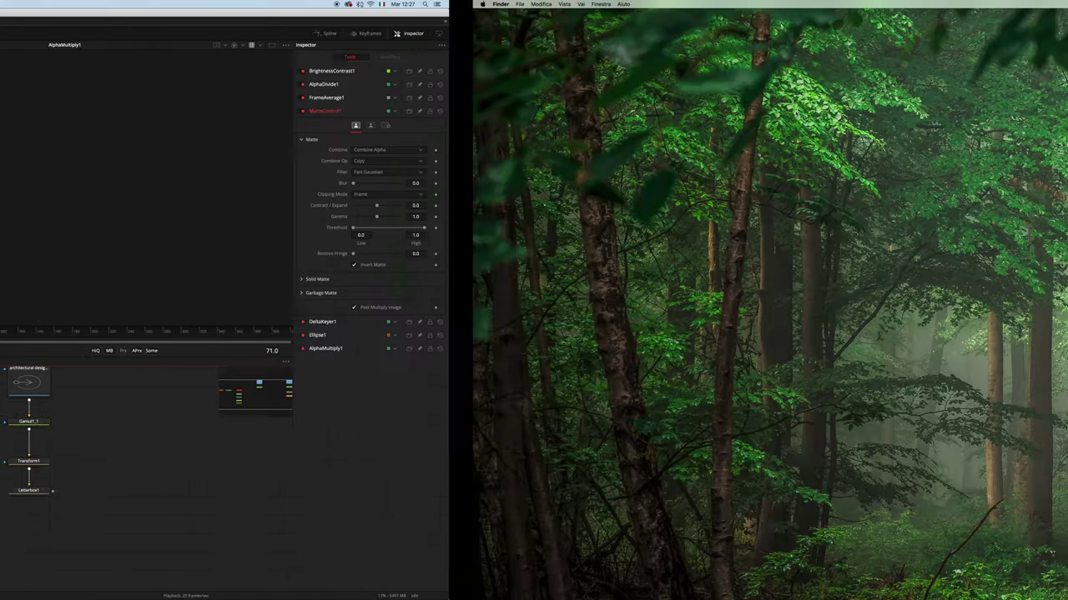
{"action": "left_click_drag", "start_coordinate": [907, 567], "coordinate": [572, 242]}
{"action": "key", "text": "ctrl+Left"}
Delete the detached keying and averaging nodes, from the Ellipse to the Alpha Multiply, and move the Plate.exr loader slightly away from Gamut1.
{"action": "left_click_drag", "start_coordinate": [120, 426], "coordinate": [294, 578]}
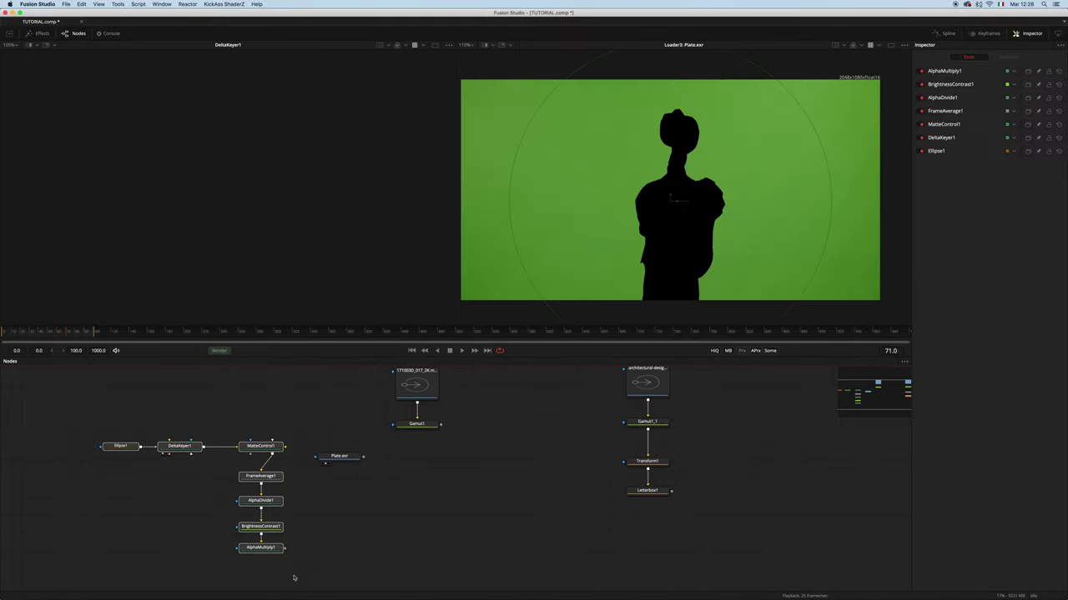
{"action": "key", "text": "Delete"}
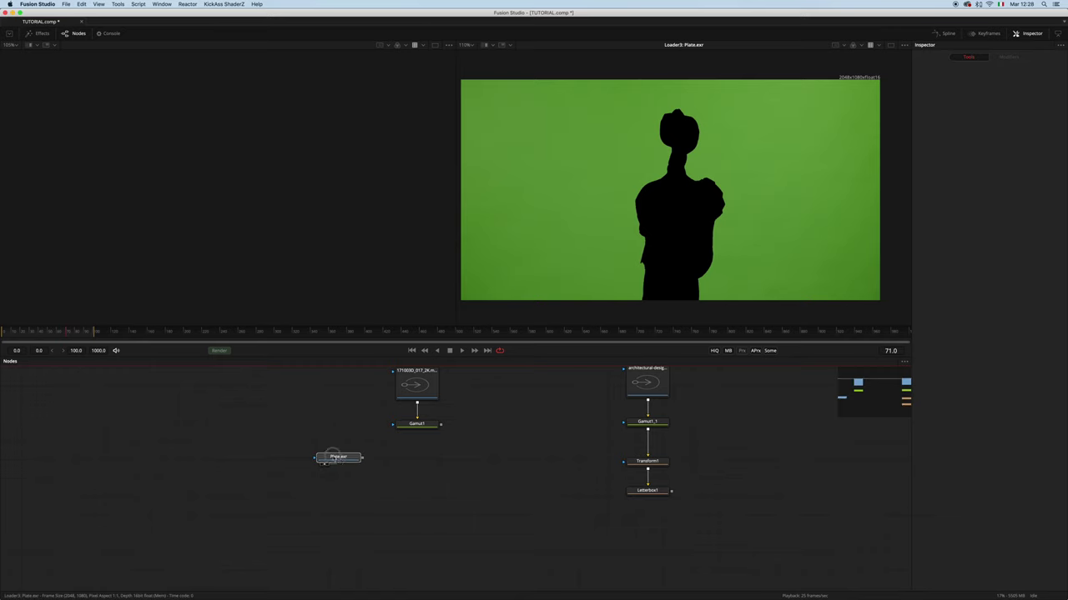
{"action": "left_click_drag", "start_coordinate": [341, 457], "coordinate": [297, 460]}
Add a Clean Plate node after the Plate.exr loader and place it directly below.
{"action": "key", "text": "shift+space"}
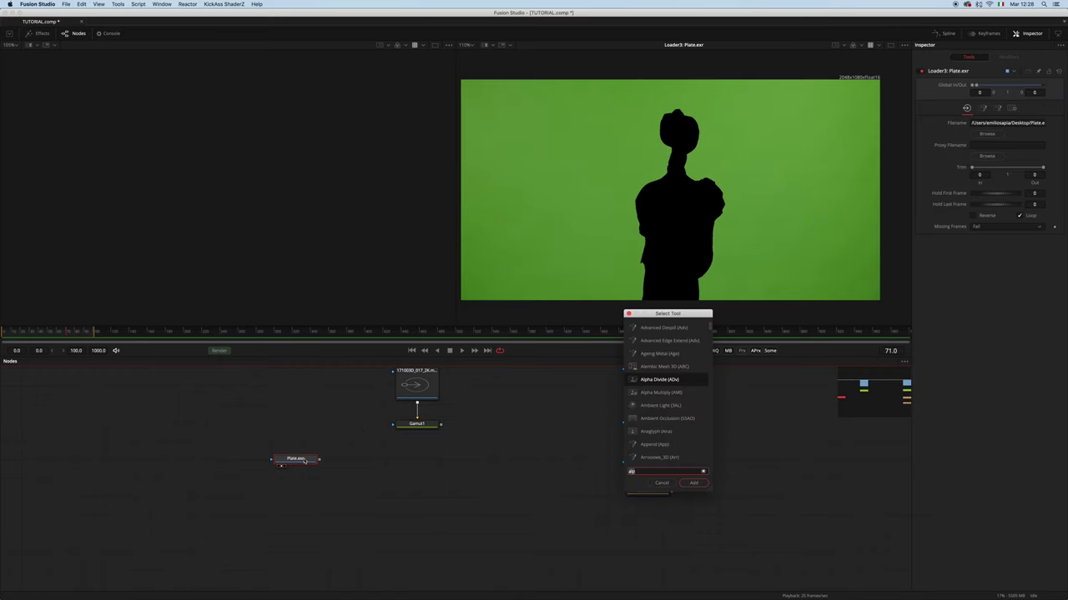
{"action": "type", "text": "cle"}
{"action": "key", "text": "Return"}
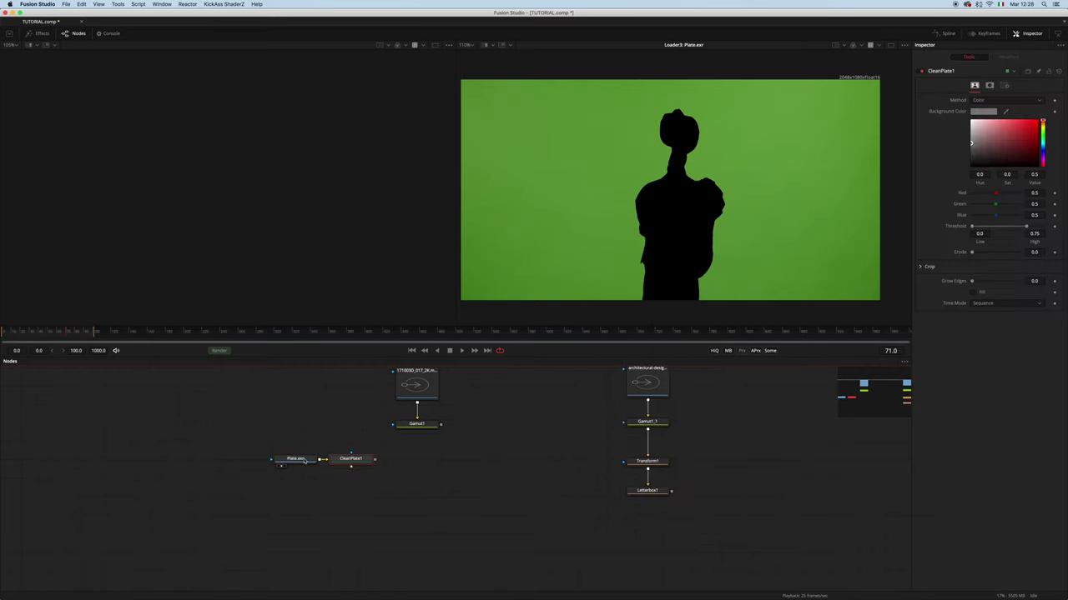
{"action": "left_click_drag", "start_coordinate": [354, 463], "coordinate": [296, 496]}
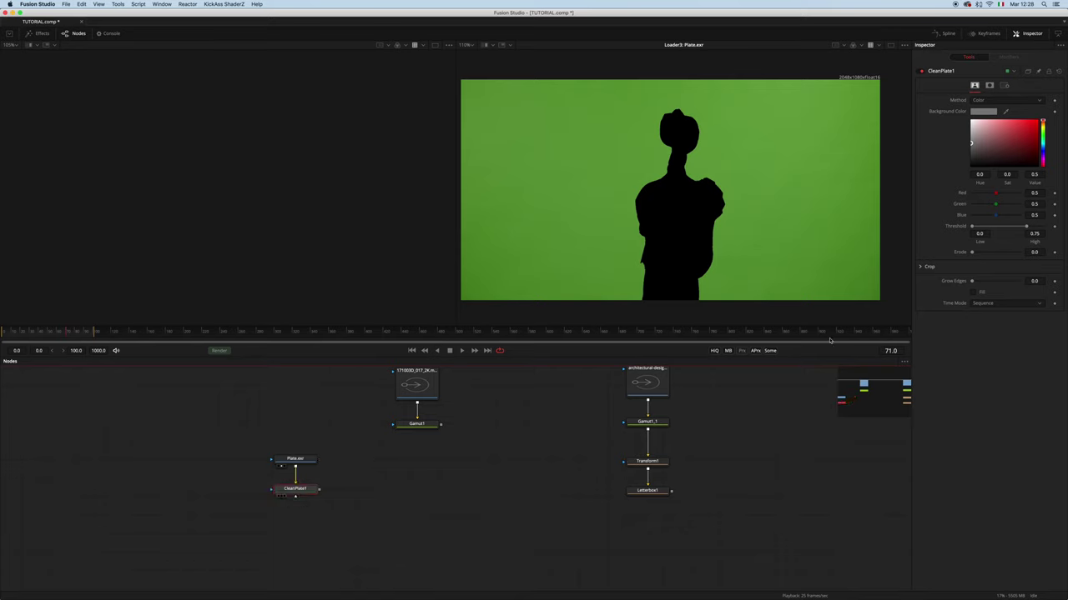
Set the Clean Plate's time mode to Hold Frame with a hold time of 0.
{"action": "left_click", "coordinate": [991, 305]}
{"action": "left_click", "coordinate": [992, 312]}
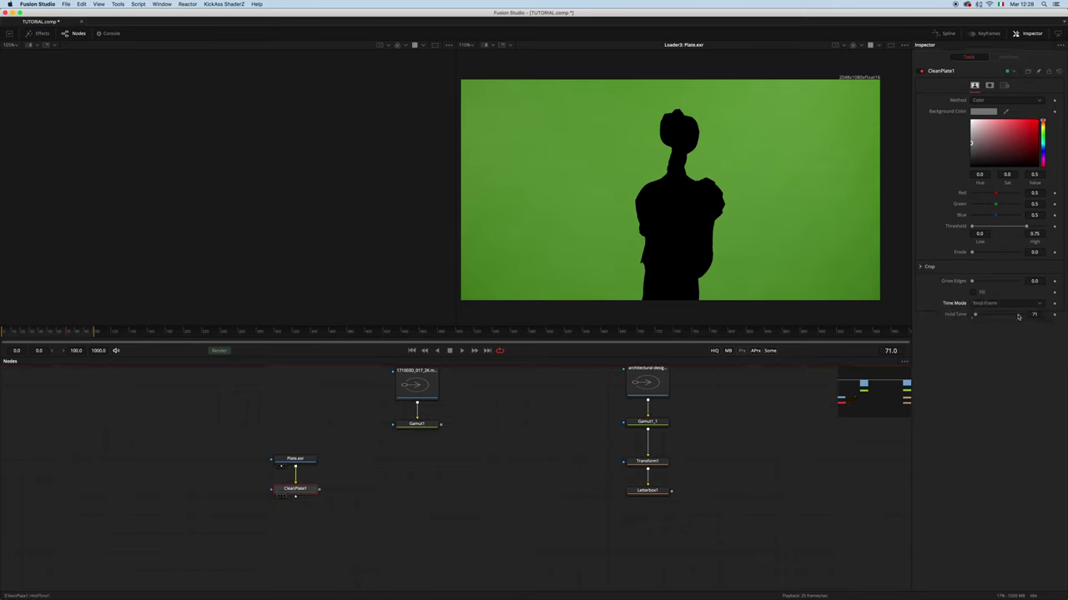
{"action": "left_click", "coordinate": [300, 493]}
Connect the Plate.exr loader to the Clean Plate's garbage matte input as well, and show the Clean Plate in the second viewer.
{"action": "left_click_drag", "start_coordinate": [295, 467], "coordinate": [326, 510]}
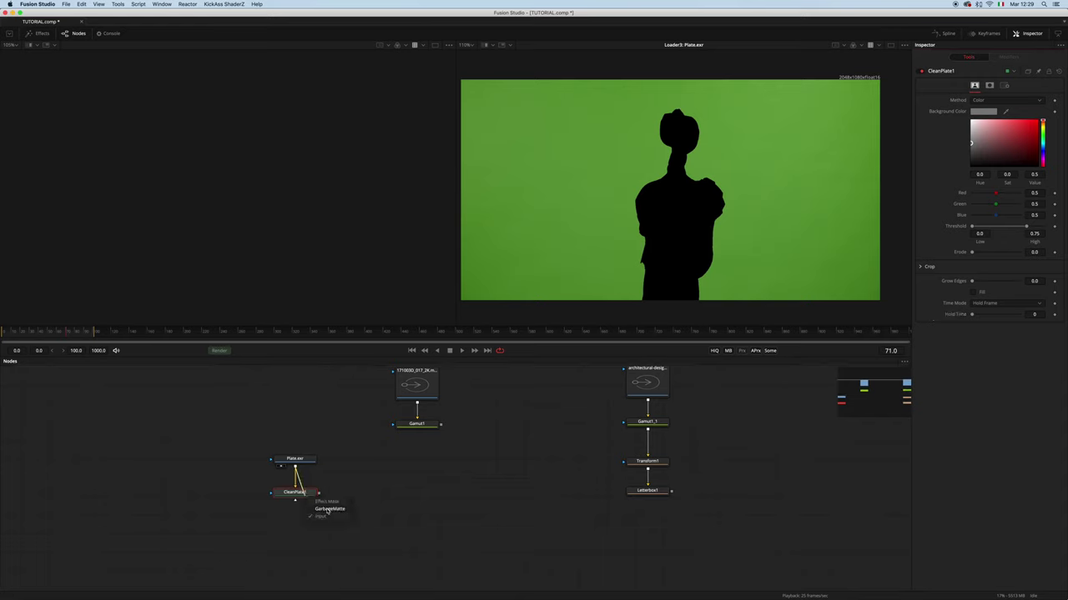
{"action": "left_click", "coordinate": [329, 510]}
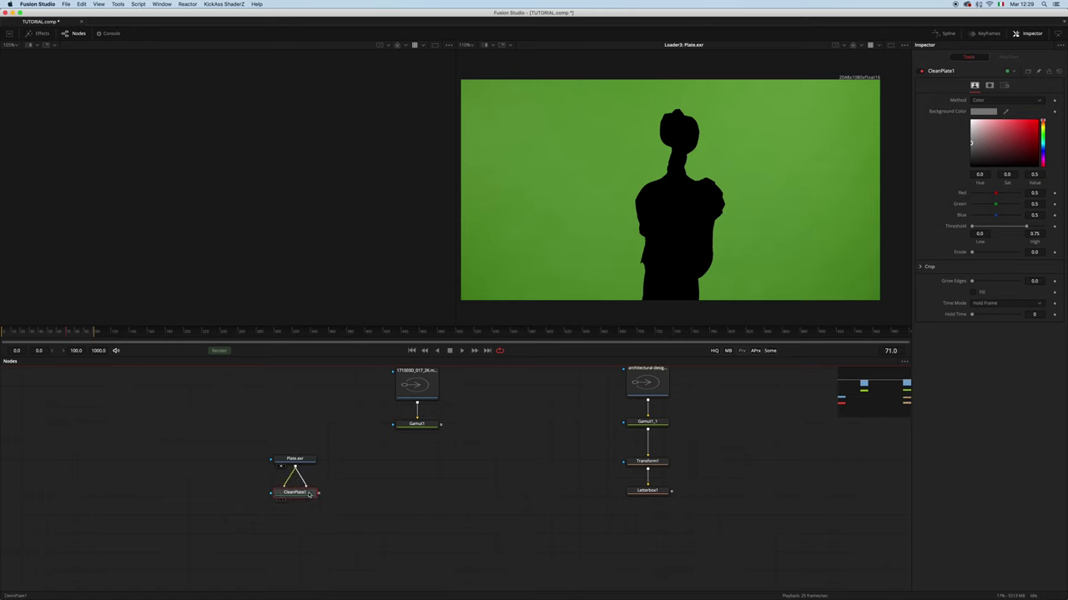
{"action": "left_click_drag", "start_coordinate": [311, 495], "coordinate": [534, 275]}
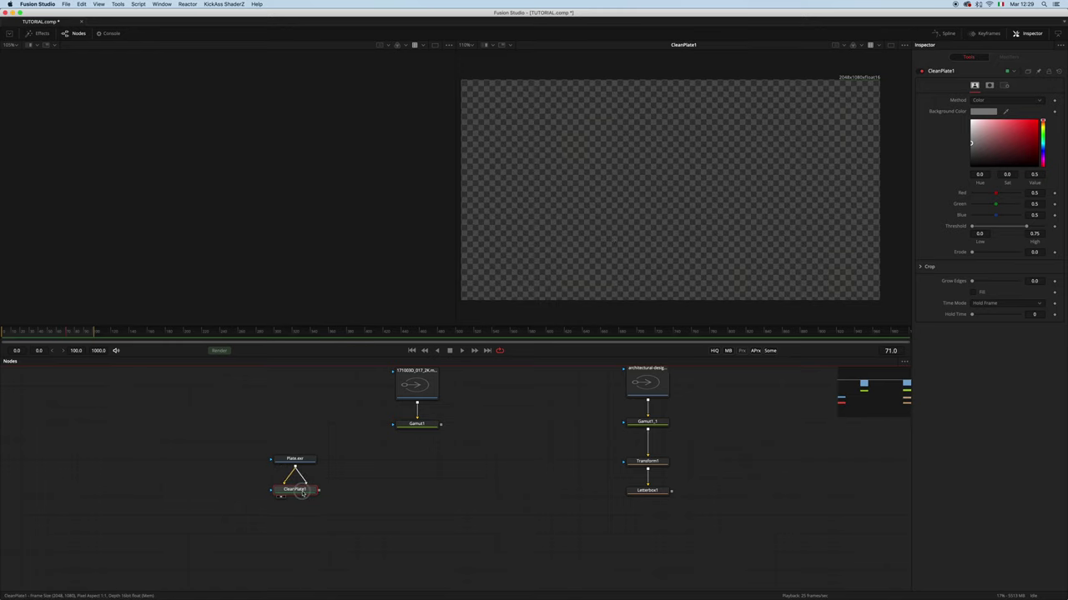
Set the Clean Plate's garbage matte to the Green channel, invert it, and lower its high threshold to about 0.011.
{"action": "left_click", "coordinate": [989, 85]}
{"action": "left_click", "coordinate": [934, 99]}
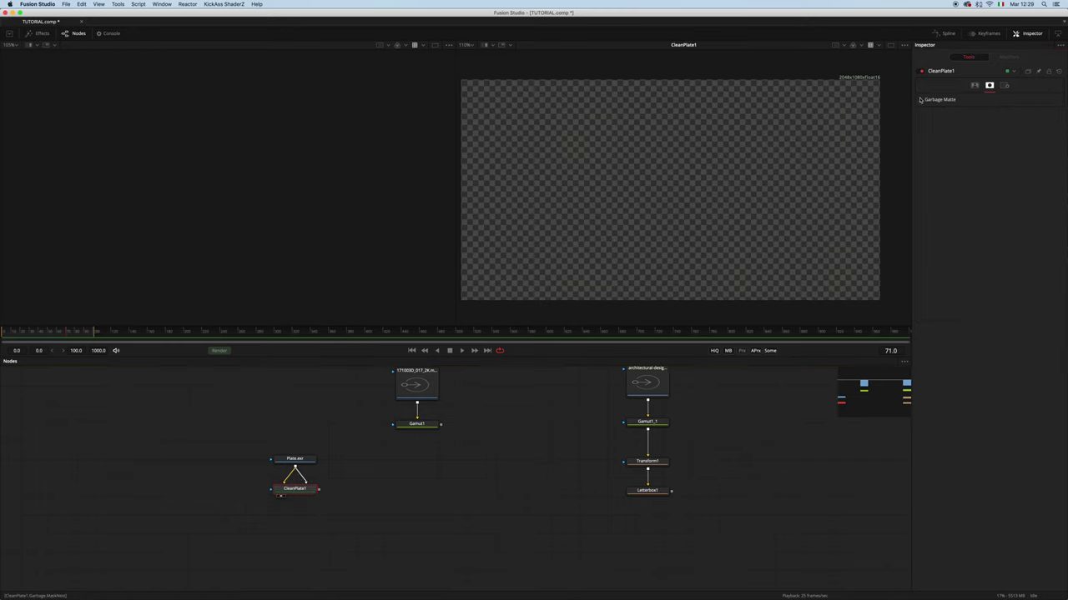
{"action": "left_click", "coordinate": [1006, 136]}
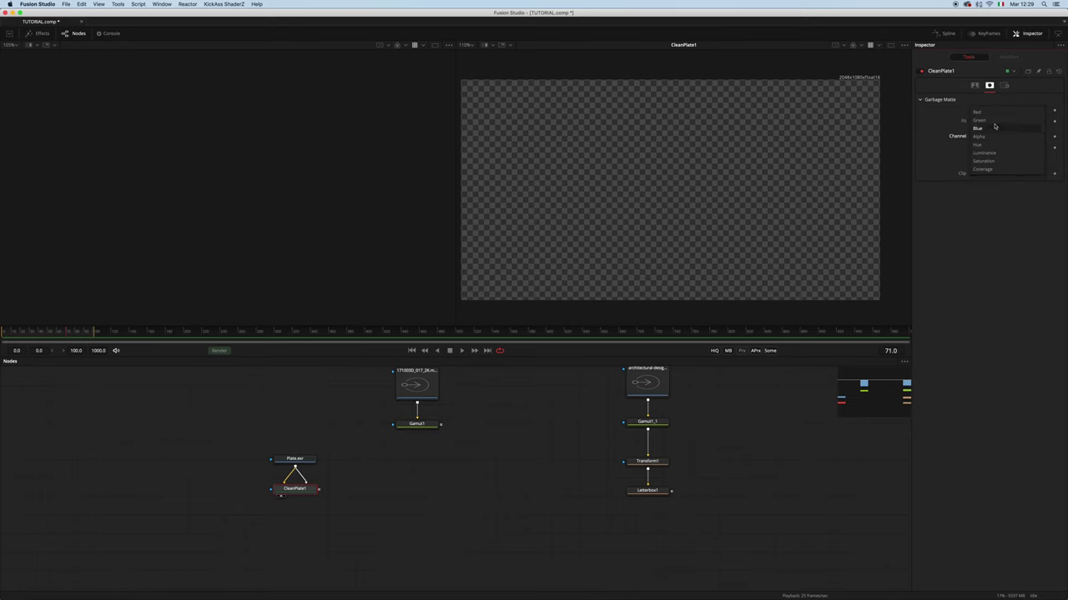
{"action": "left_click", "coordinate": [992, 123]}
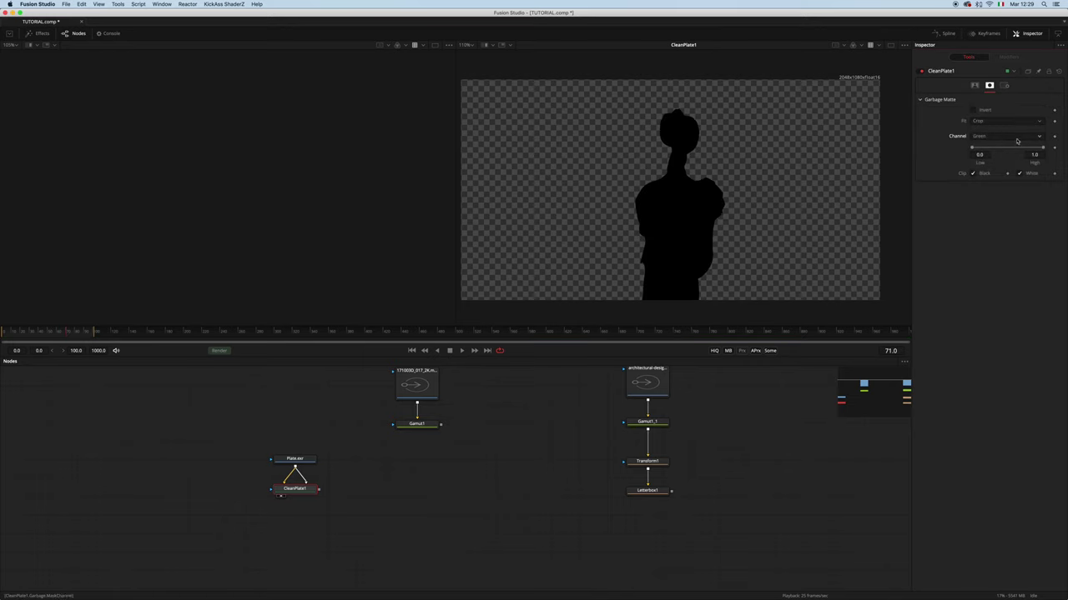
{"action": "left_click", "coordinate": [972, 109]}
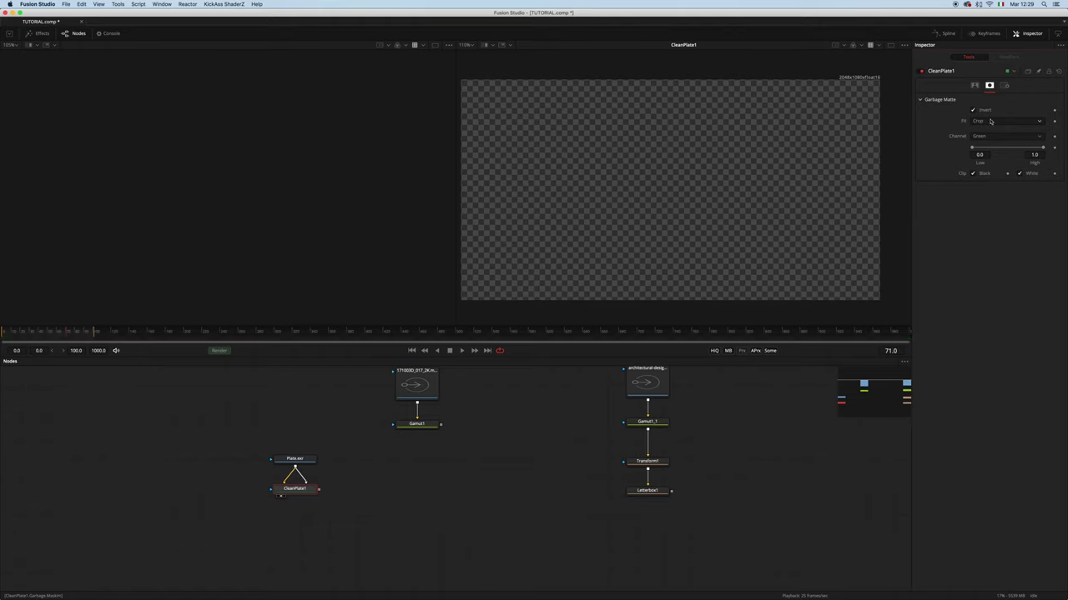
{"action": "left_click_drag", "start_coordinate": [1042, 148], "coordinate": [974, 147]}
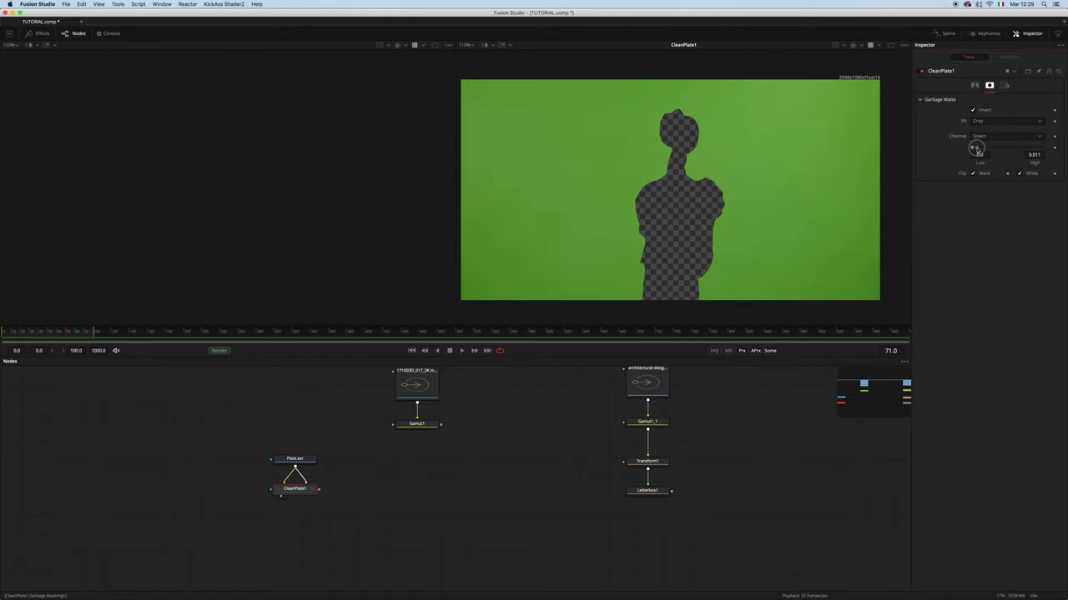
Raise the Clean Plate's Grow Edges to about 0.1622 to fill the silhouette hole with green.
{"action": "left_click", "coordinate": [976, 86]}
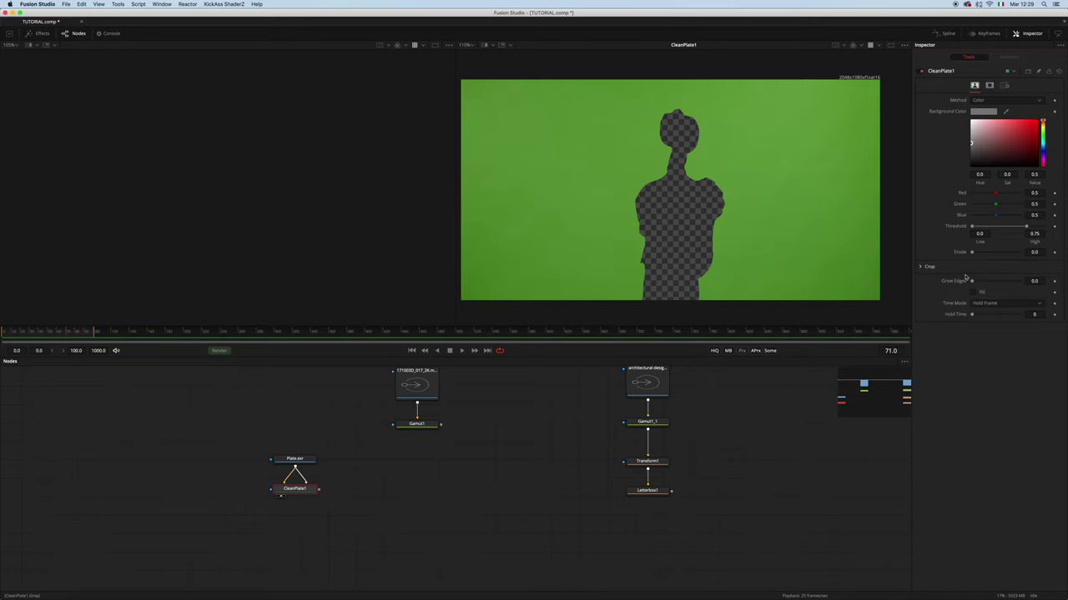
{"action": "left_click_drag", "start_coordinate": [972, 283], "coordinate": [1009, 282]}
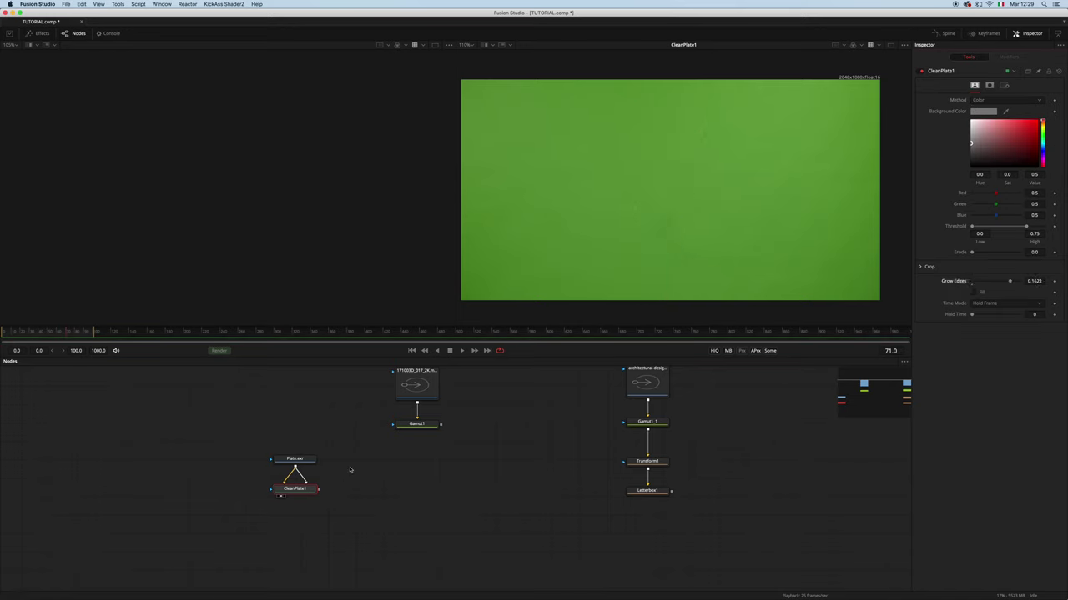
Group the Plate.exr loader with the Clean Plate node and rename the group CleanPlate.
{"action": "left_click_drag", "start_coordinate": [264, 448], "coordinate": [321, 513]}
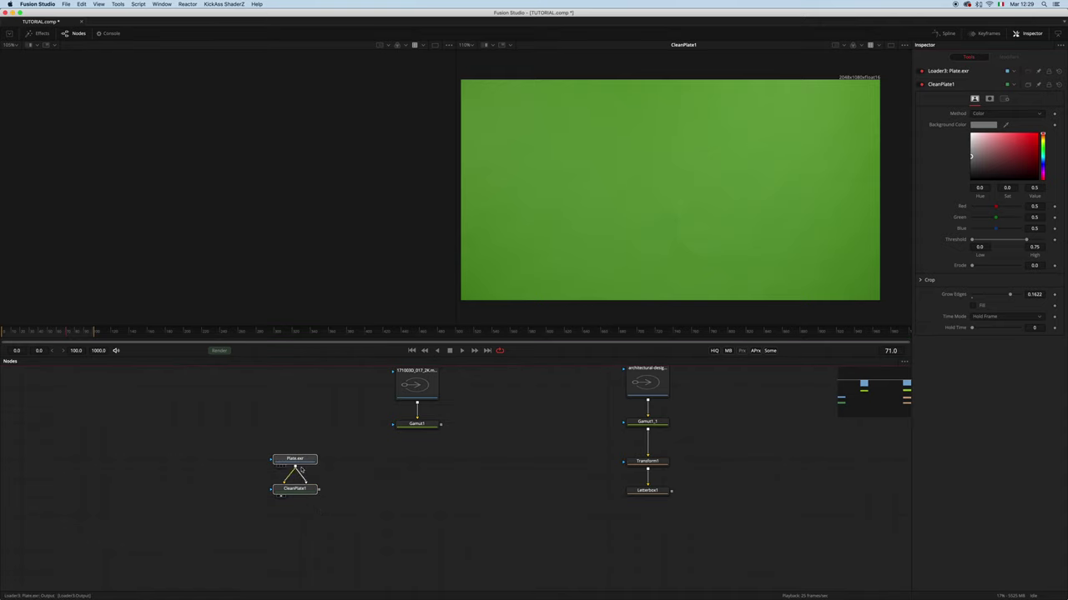
{"action": "key", "text": "super+g"}
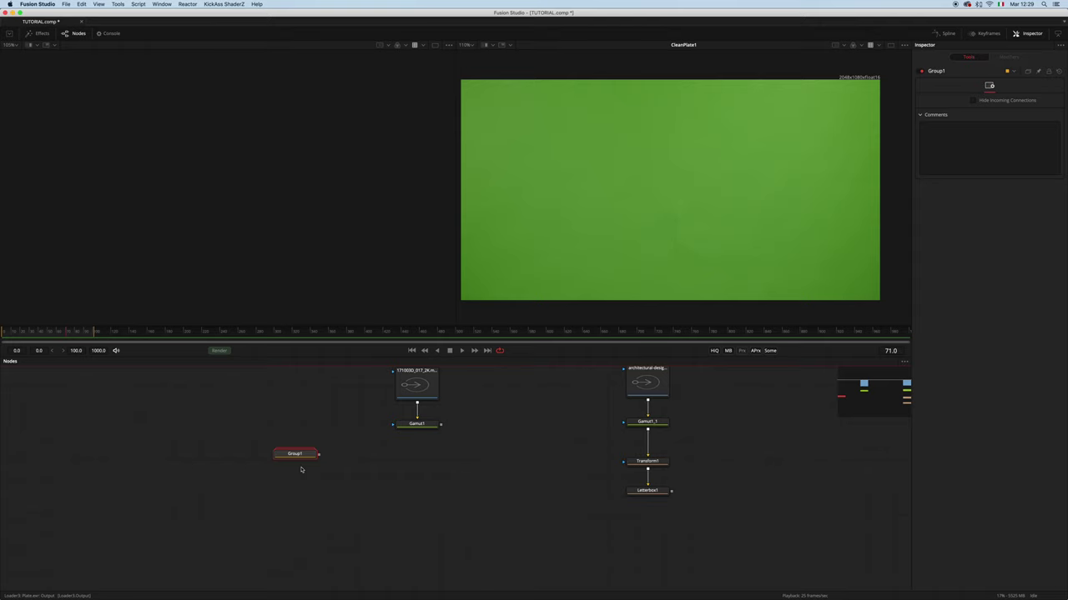
{"action": "key", "text": "F2"}
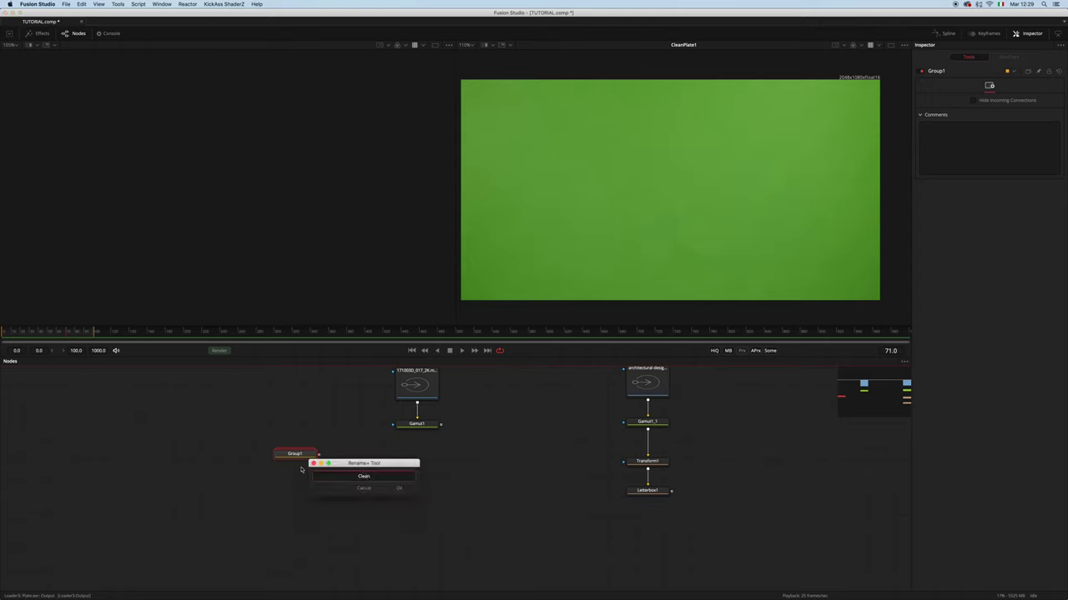
{"action": "key", "text": "Return"}
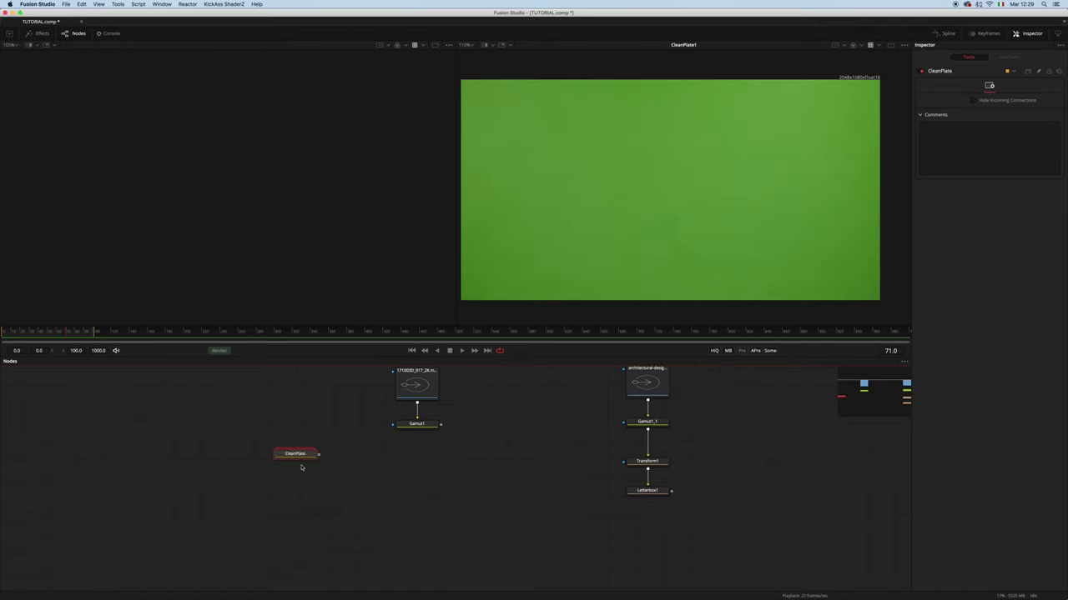
Show Gamut1 in the second viewer and add a Delta Keyer below it, fed by Gamut1.
{"action": "left_click_drag", "start_coordinate": [296, 457], "coordinate": [310, 473]}
{"action": "left_click_drag", "start_coordinate": [419, 425], "coordinate": [624, 230]}
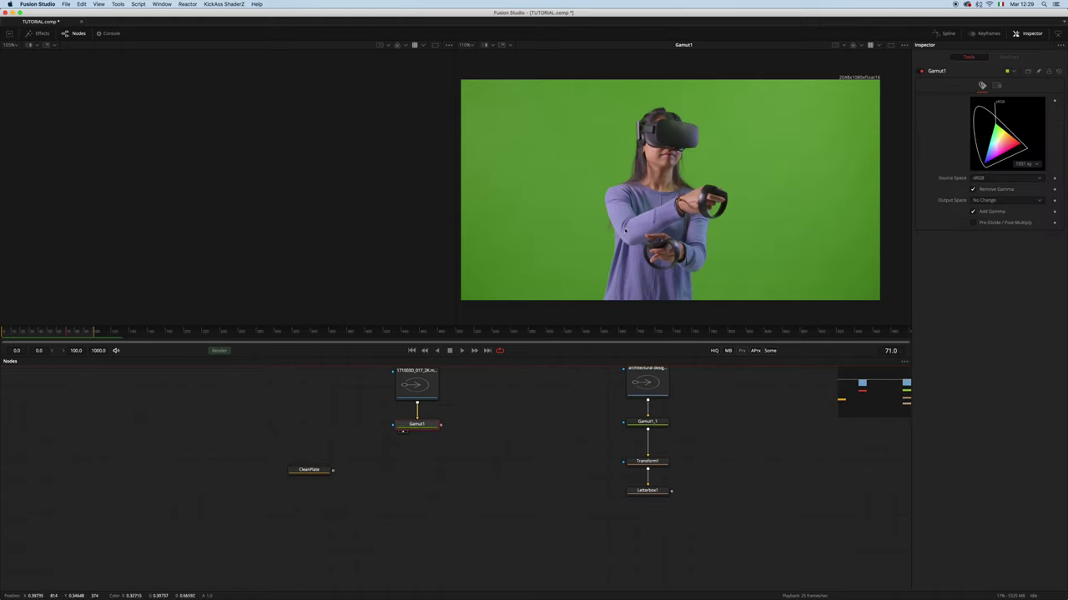
{"action": "type", "text": "elta"}
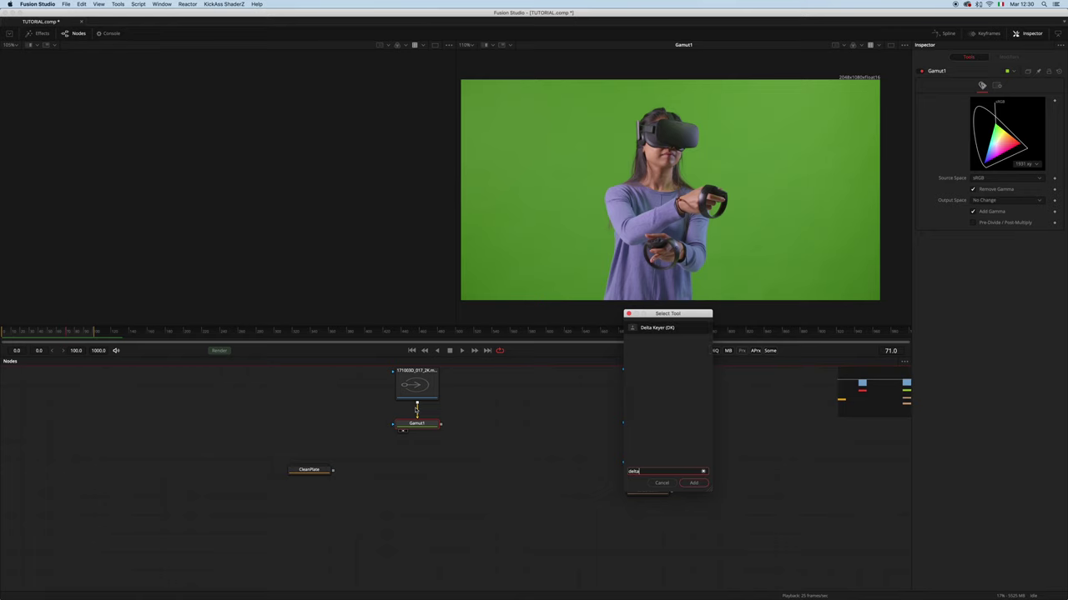
{"action": "key", "text": "Return"}
{"action": "left_click_drag", "start_coordinate": [417, 444], "coordinate": [417, 455]}
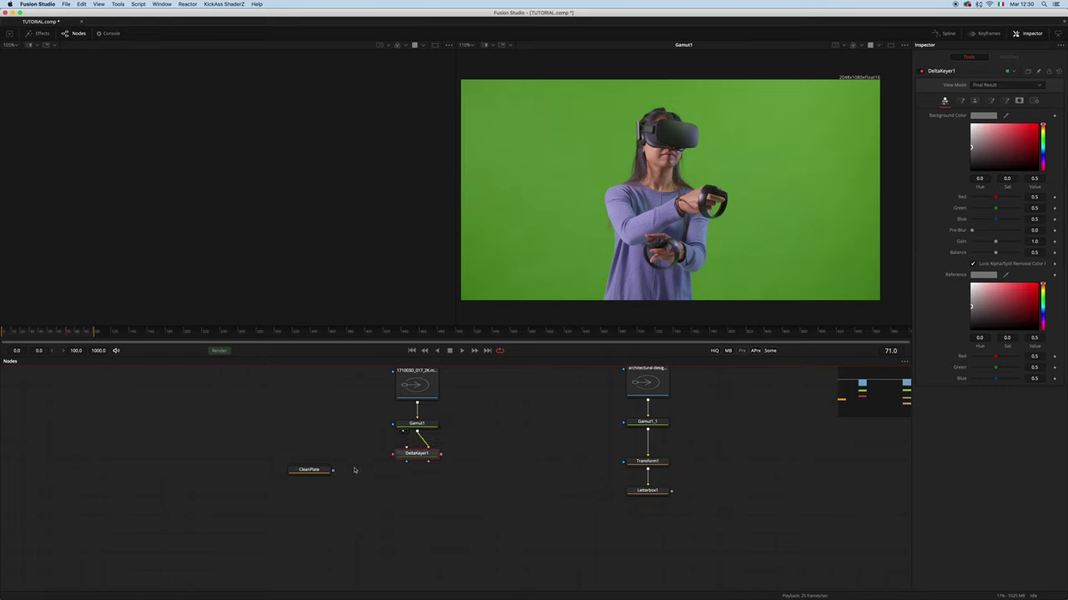
Connect the CleanPlate group to the Delta Keyer's clean plate input and show the keyer's alpha in the second viewer.
{"action": "left_click_drag", "start_coordinate": [333, 470], "coordinate": [394, 455]}
{"action": "left_click_drag", "start_coordinate": [317, 473], "coordinate": [342, 456]}
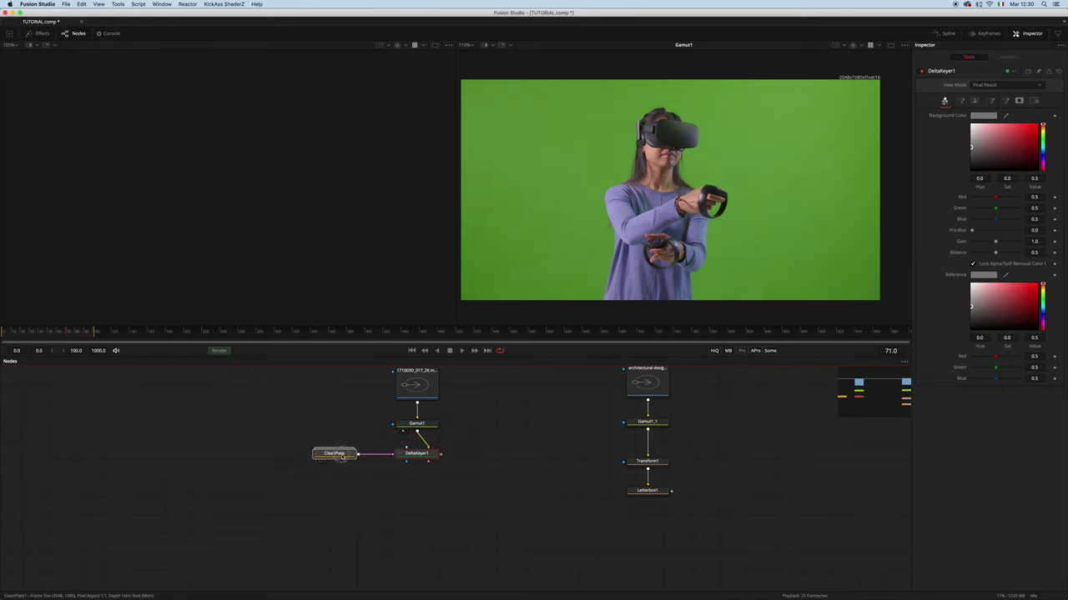
{"action": "left_click_drag", "start_coordinate": [417, 453], "coordinate": [665, 218]}
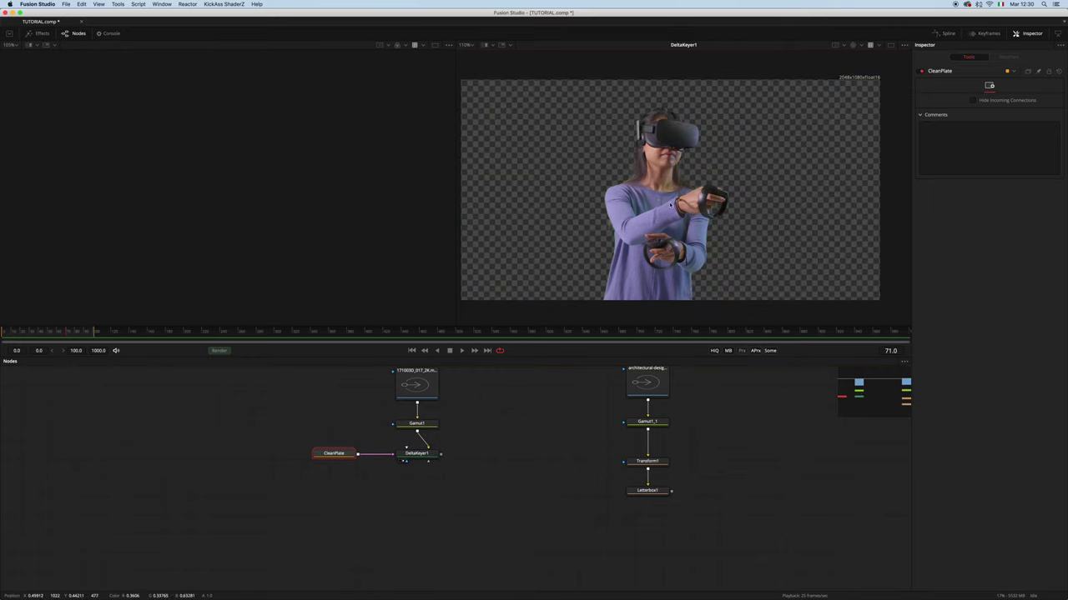
{"action": "key", "text": "a"}
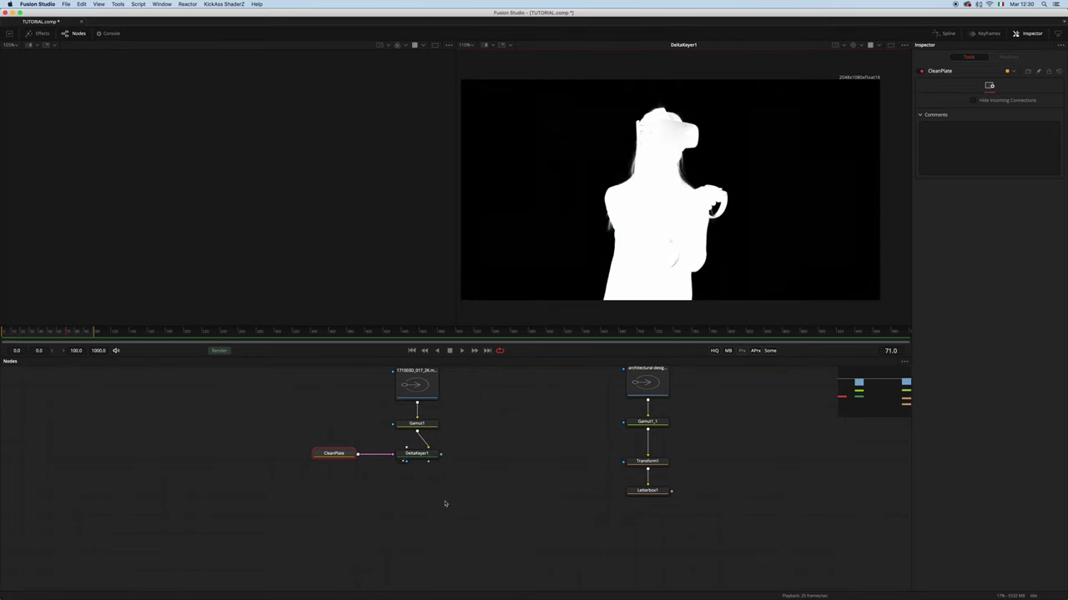
Move CleanPlate and DeltaKeyer1 down together and insert a Remove Noise node between Gamut1 and DeltaKeyer1.
{"action": "left_click_drag", "start_coordinate": [466, 508], "coordinate": [288, 444]}
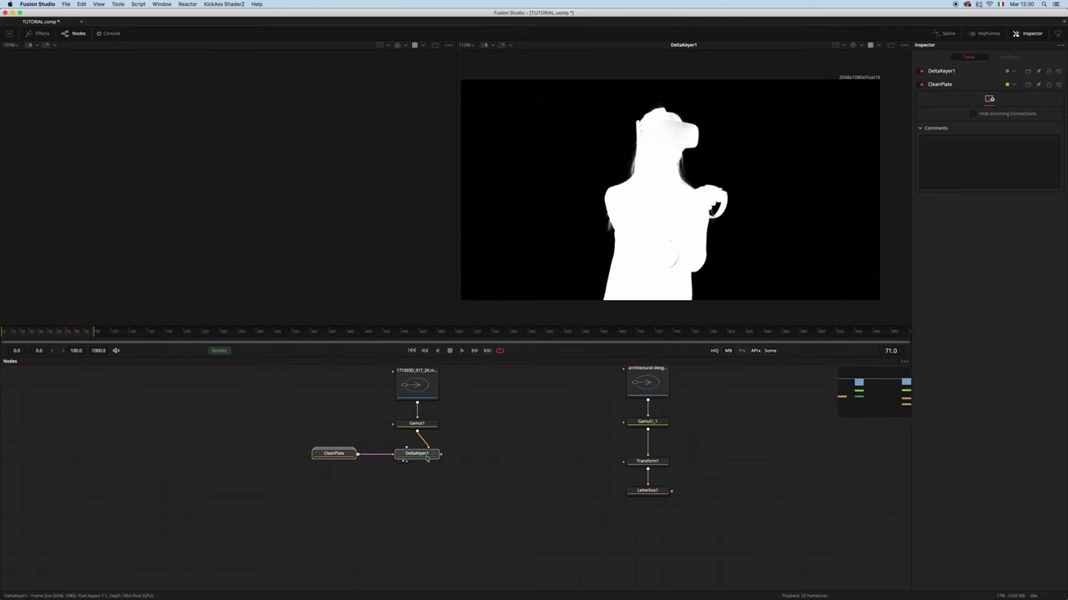
{"action": "left_click_drag", "start_coordinate": [417, 452], "coordinate": [417, 475]}
{"action": "left_click", "coordinate": [419, 424]}
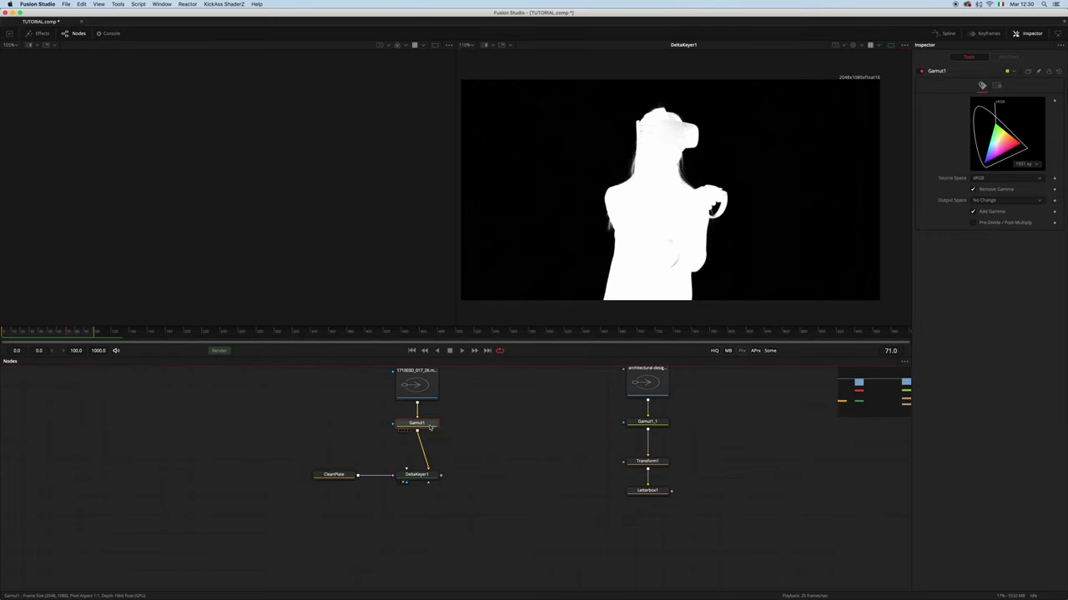
{"action": "key", "text": "c"}
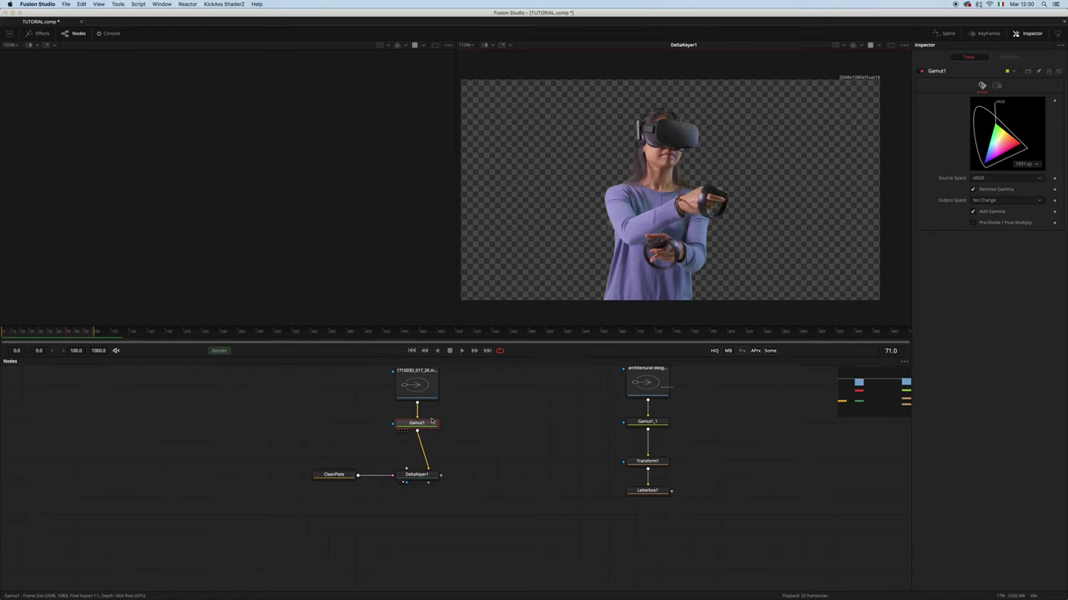
{"action": "key", "text": "shift+space"}
{"action": "type", "text": "delta"}
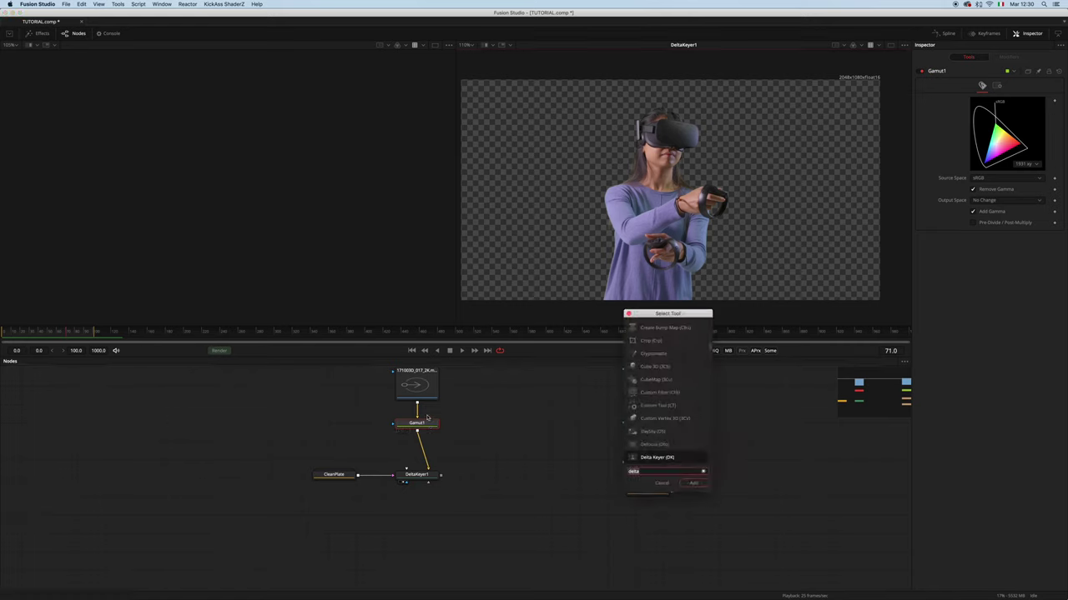
{"action": "key", "text": "BackSpace"}
{"action": "key", "text": "BackSpace"}
{"action": "key", "text": "BackSpace"}
{"action": "key", "text": "BackSpace"}
{"action": "key", "text": "BackSpace"}
{"action": "type", "text": "remo"}
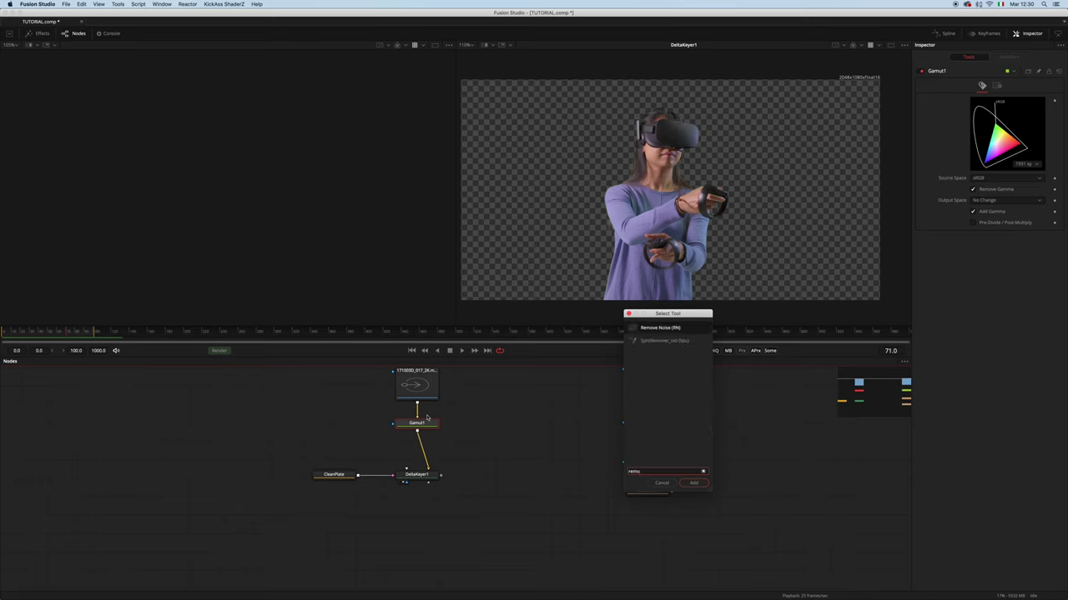
{"action": "key", "text": "Return"}
{"action": "left_click_drag", "start_coordinate": [298, 500], "coordinate": [427, 439]}
{"action": "left_click_drag", "start_coordinate": [429, 442], "coordinate": [429, 451]}
{"action": "left_click", "coordinate": [456, 453]}
{"action": "left_click", "coordinate": [433, 452]}
Show RemoveNoise1 in the second viewer and set its Softness to about 0.00339 and Detail to about 0.346.
{"action": "left_click", "coordinate": [972, 111]}
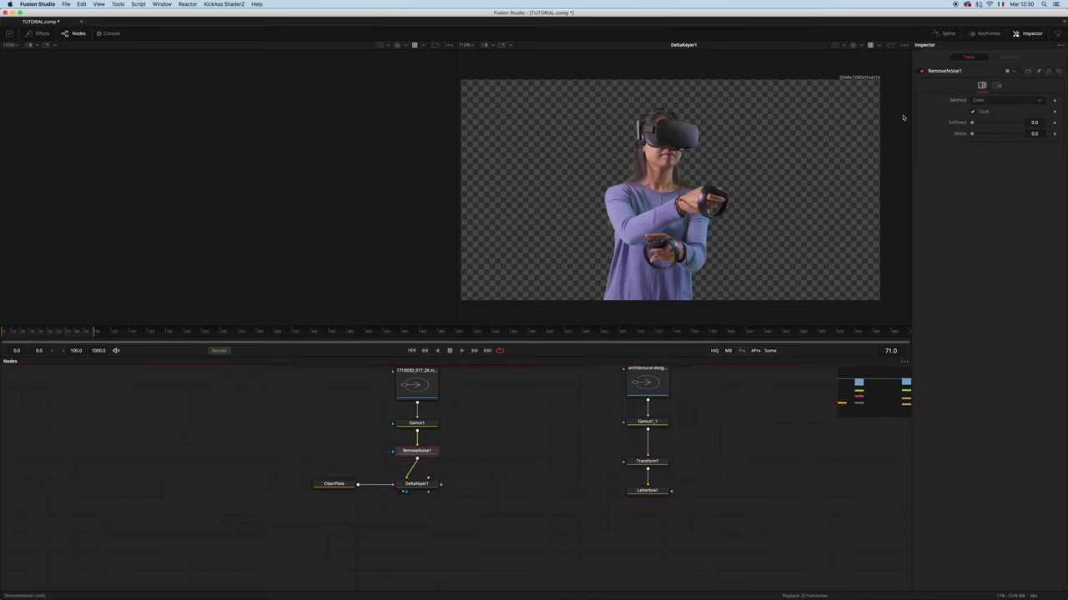
{"action": "left_click_drag", "start_coordinate": [427, 451], "coordinate": [461, 394]}
{"action": "left_click_drag", "start_coordinate": [552, 296], "coordinate": [644, 155]}
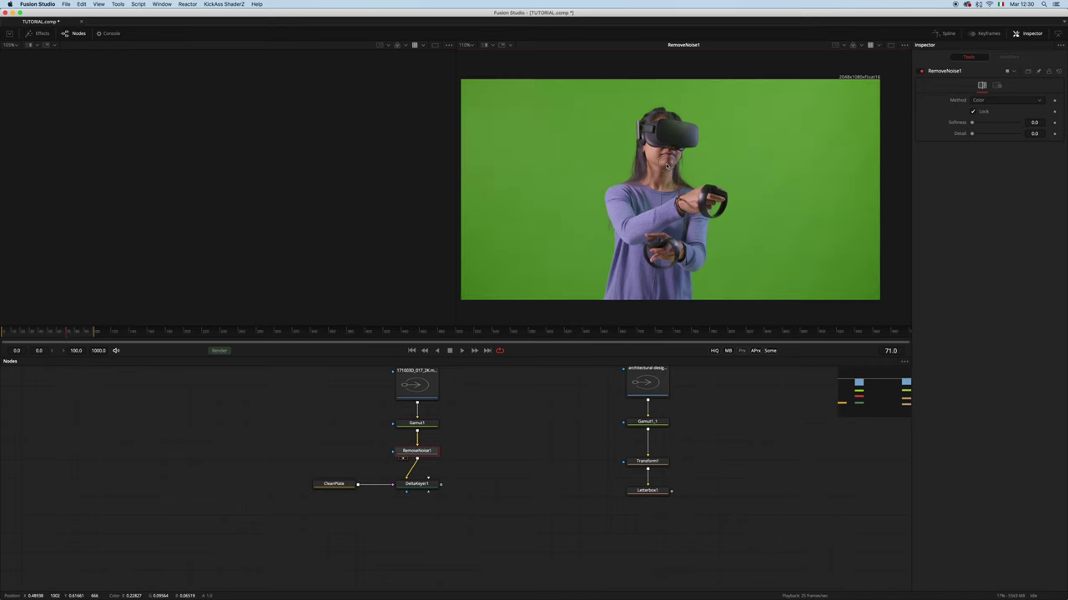
{"action": "scroll", "coordinate": [645, 155], "scroll_direction": "up", "scroll_amount": 6}
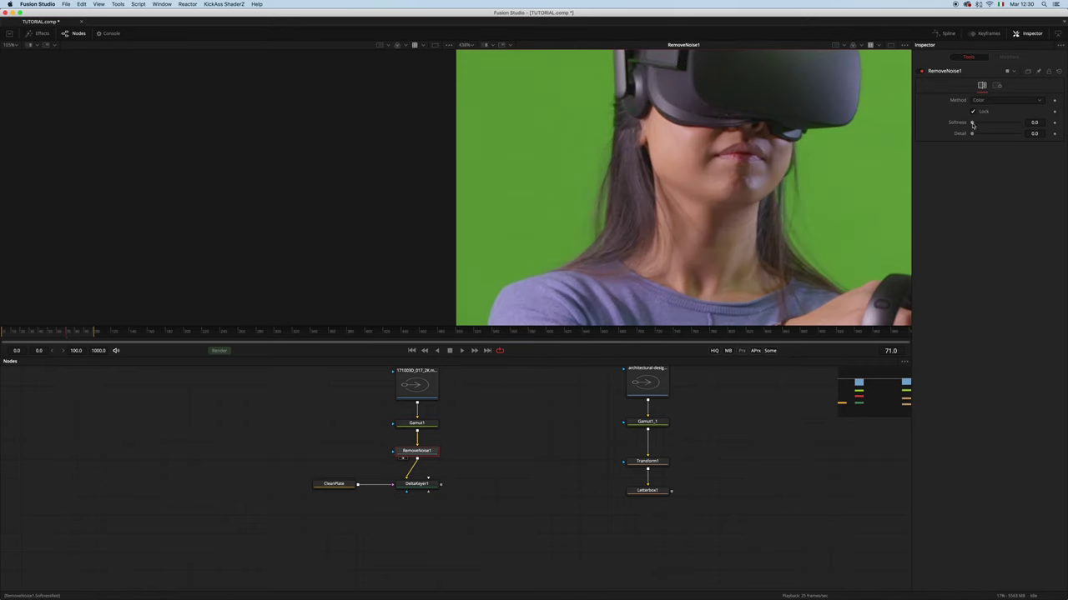
{"action": "left_click_drag", "start_coordinate": [972, 123], "coordinate": [987, 124]}
{"action": "left_click_drag", "start_coordinate": [972, 134], "coordinate": [984, 134]}
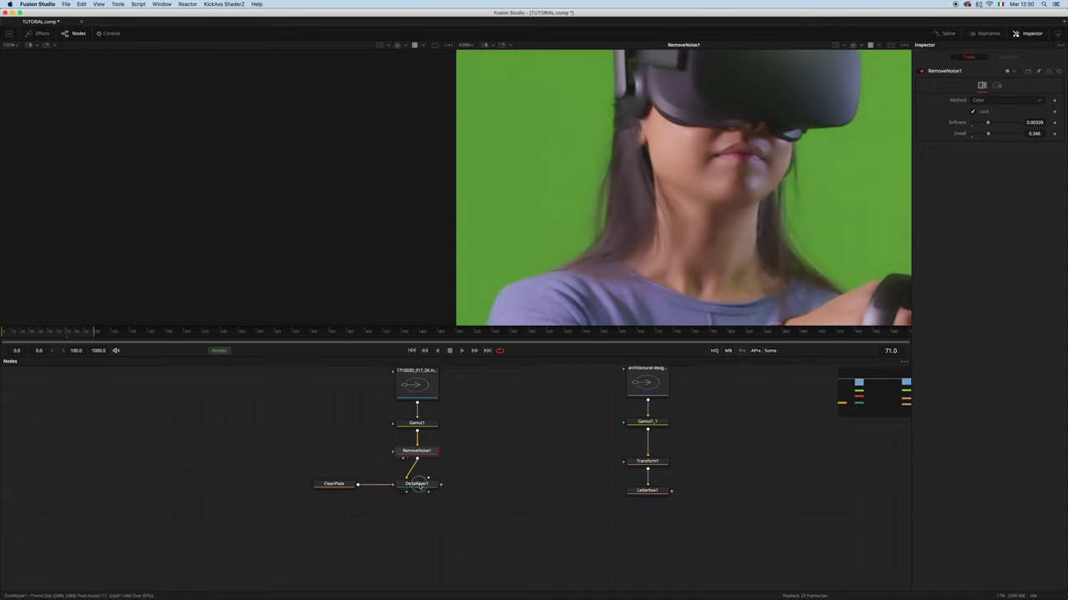
Examine the denoised key from DeltaKeyer1 in the second viewer, first as alpha and then in colour.
{"action": "left_click_drag", "start_coordinate": [417, 484], "coordinate": [672, 173]}
{"action": "key", "text": "a"}
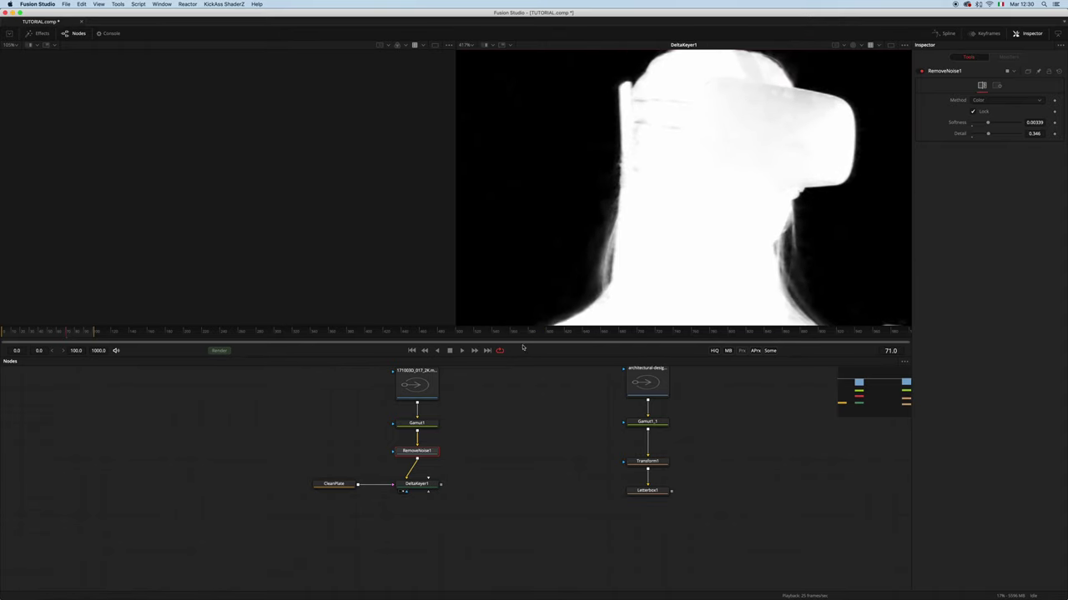
{"action": "left_click", "coordinate": [417, 483]}
{"action": "left_click", "coordinate": [417, 451]}
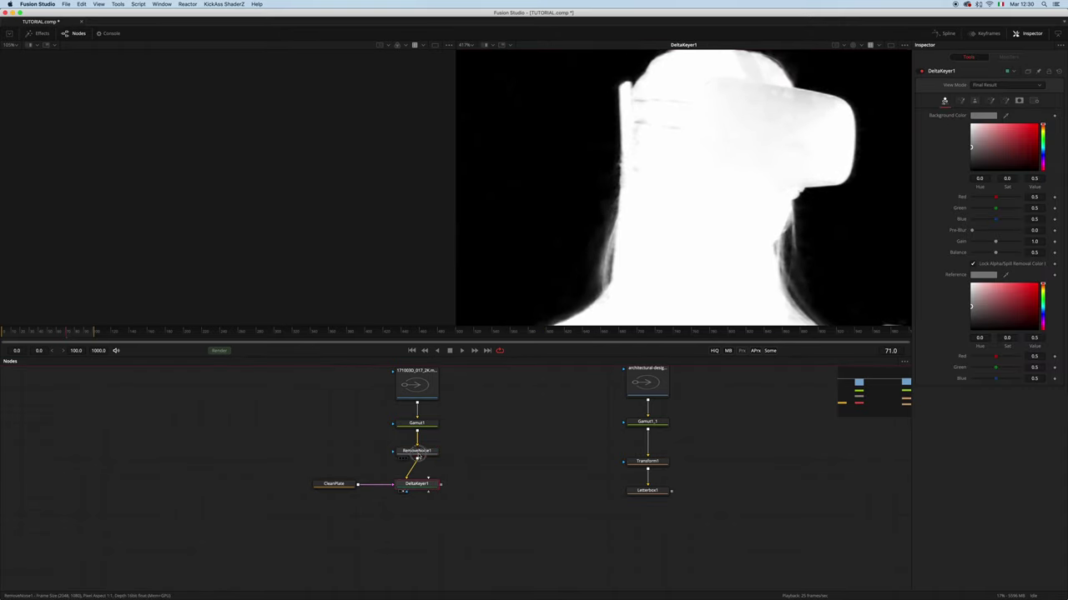
{"action": "mouse_move", "coordinate": [417, 395]}
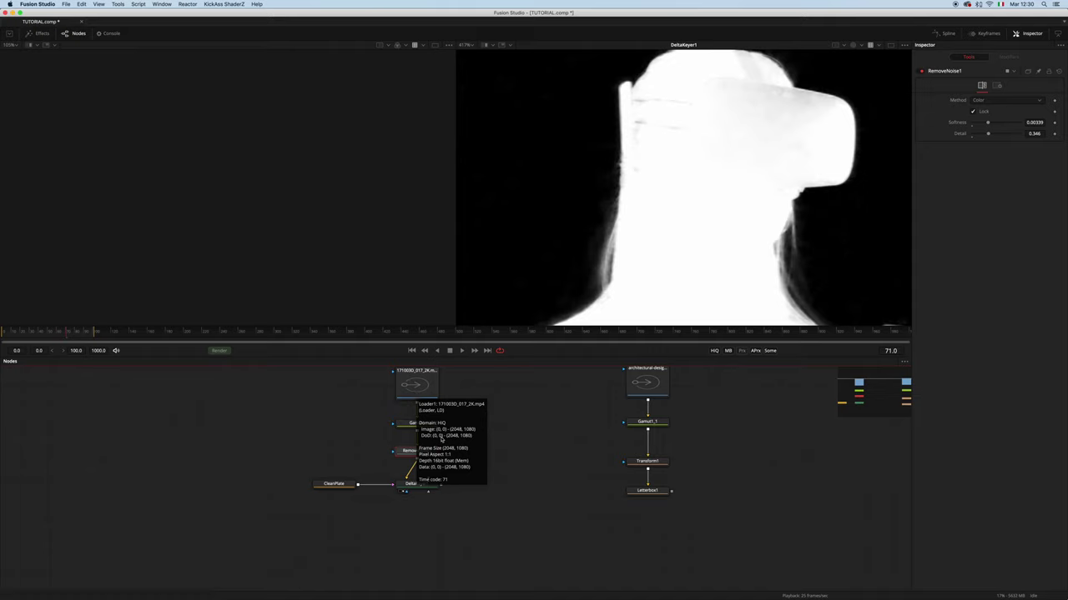
{"action": "left_click_drag", "start_coordinate": [423, 453], "coordinate": [423, 455]}
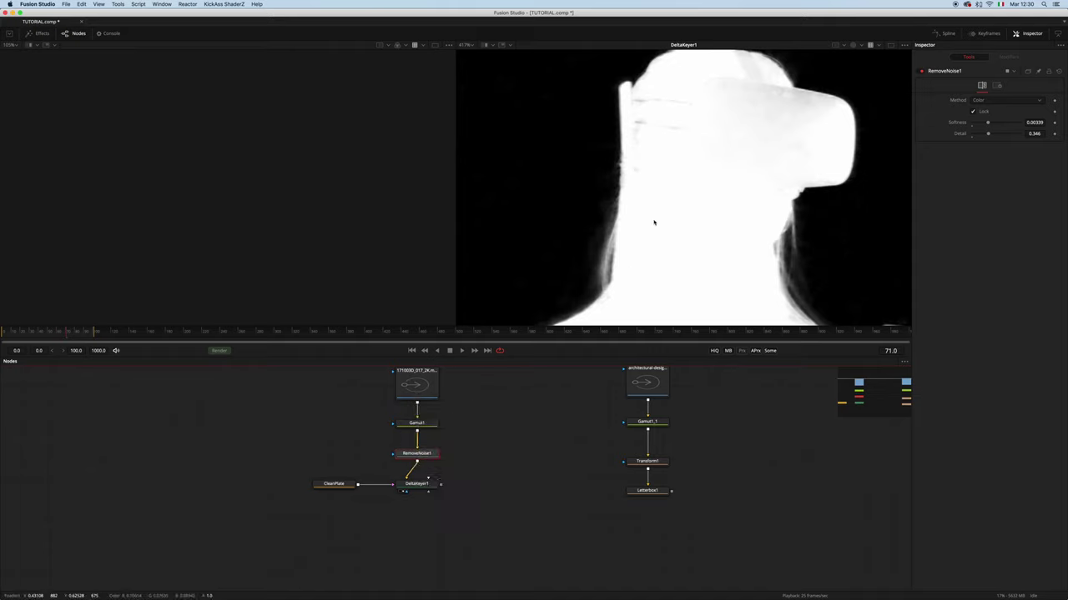
{"action": "key", "text": "c"}
{"action": "scroll", "coordinate": [673, 222], "scroll_direction": "down", "scroll_amount": 5}
{"action": "scroll", "coordinate": [673, 221], "scroll_direction": "up", "scroll_amount": 2}
{"action": "scroll", "coordinate": [673, 221], "scroll_direction": "down", "scroll_amount": 1}
Duplicate the DeltaKeyer1 node and place the original to the right of the RemoveNoise1 branch.
{"action": "left_click", "coordinate": [417, 485]}
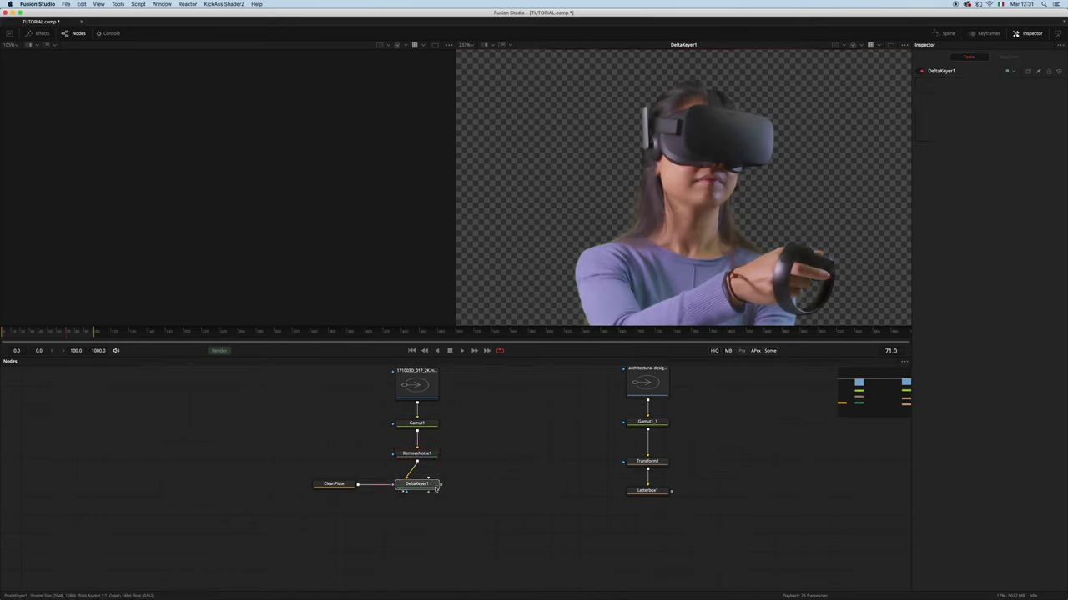
{"action": "key", "text": "ctrl+c"}
{"action": "key", "text": "ctrl+v"}
{"action": "left_click_drag", "start_coordinate": [426, 485], "coordinate": [471, 496]}
Insert a pipe router below RemoveNoise1, feed it into the duplicated keyer, and stack both keyers above each other.
{"action": "left_click", "coordinate": [449, 467], "text": "alt"}
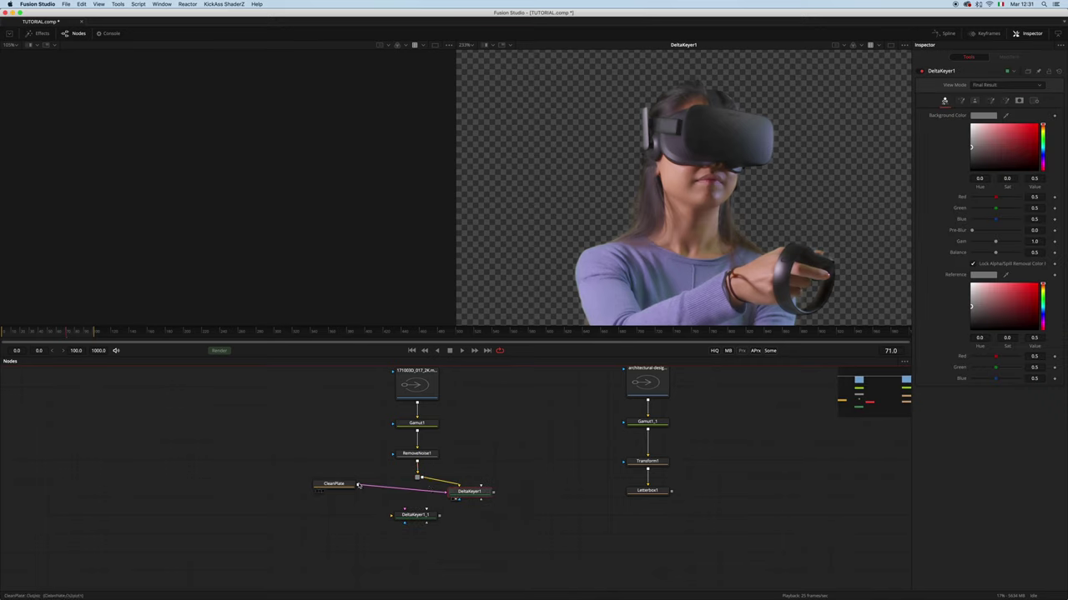
{"action": "left_click_drag", "start_coordinate": [333, 484], "coordinate": [327, 538]}
{"action": "left_click_drag", "start_coordinate": [426, 514], "coordinate": [486, 524]}
{"action": "left_click", "coordinate": [486, 524]}
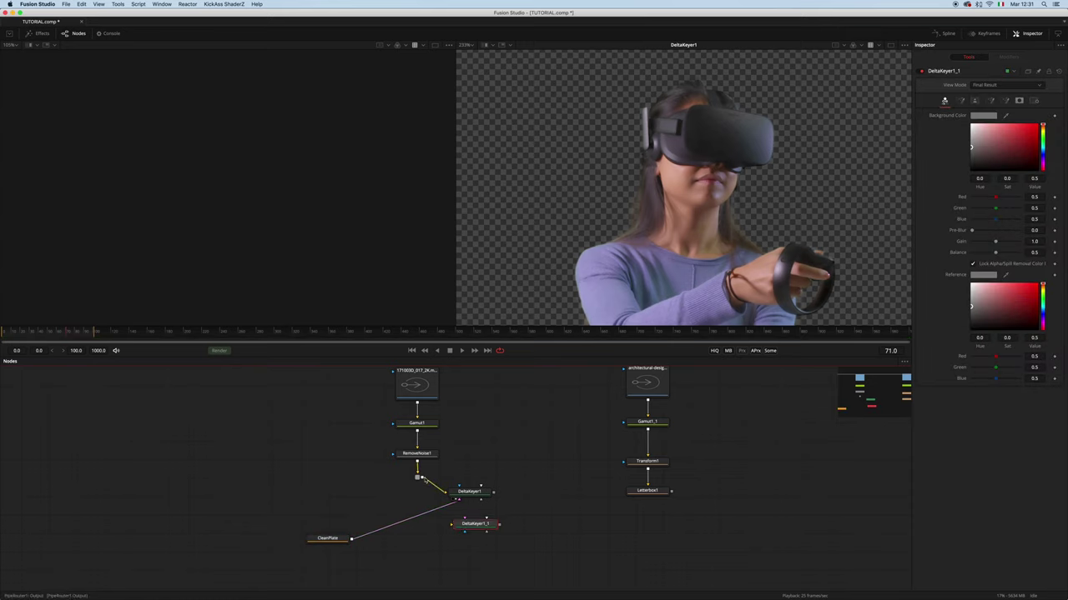
{"action": "left_click_drag", "start_coordinate": [422, 478], "coordinate": [454, 523]}
{"action": "left_click_drag", "start_coordinate": [417, 477], "coordinate": [417, 492]}
{"action": "left_click_drag", "start_coordinate": [481, 525], "coordinate": [473, 524]}
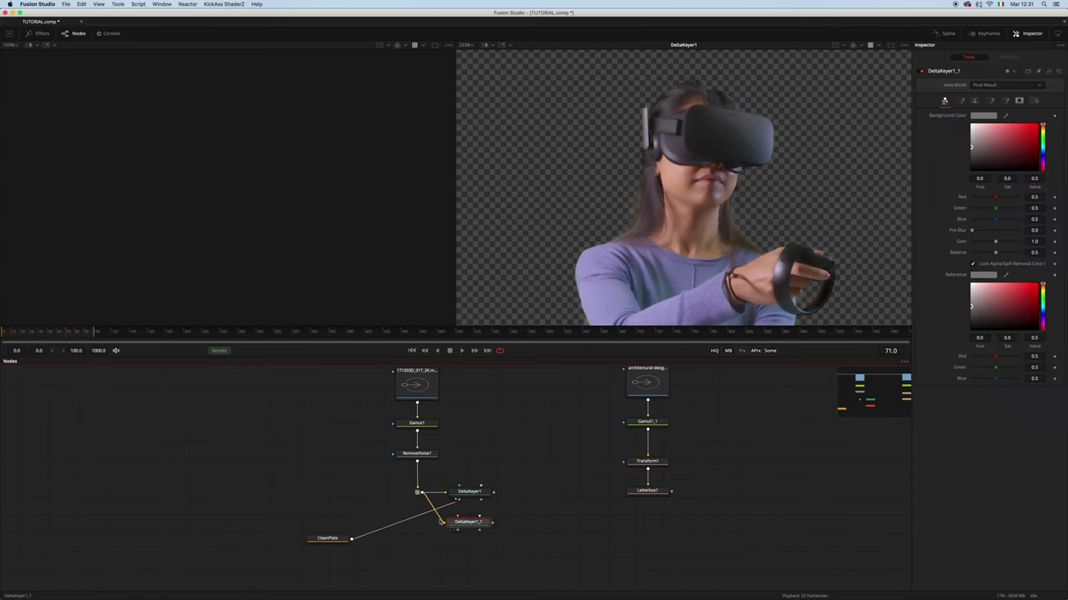
Insert a pipe router on the CleanPlate connection, link it to the duplicated keyer's clean plate input, and align the nodes.
{"action": "left_click", "coordinate": [395, 525], "text": "alt"}
{"action": "left_click_drag", "start_coordinate": [396, 524], "coordinate": [418, 521]}
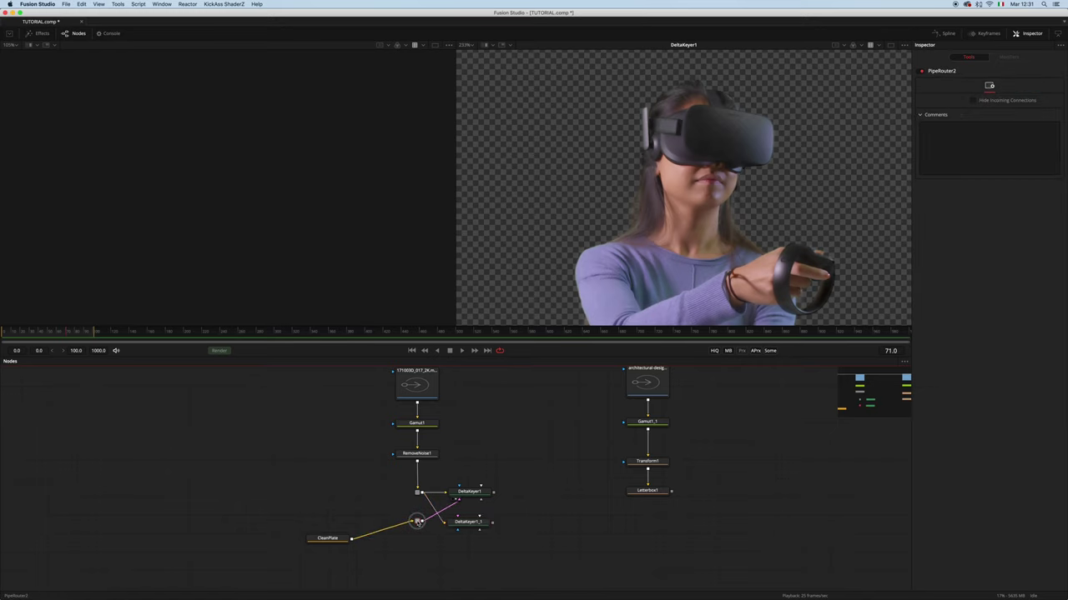
{"action": "left_click_drag", "start_coordinate": [327, 538], "coordinate": [342, 521]}
{"action": "mouse_move", "coordinate": [460, 522]}
{"action": "left_mouse_down"}
{"action": "mouse_move", "coordinate": [418, 523]}
{"action": "mouse_move", "coordinate": [467, 526]}
{"action": "left_mouse_up"}
{"action": "left_click", "coordinate": [468, 524]}
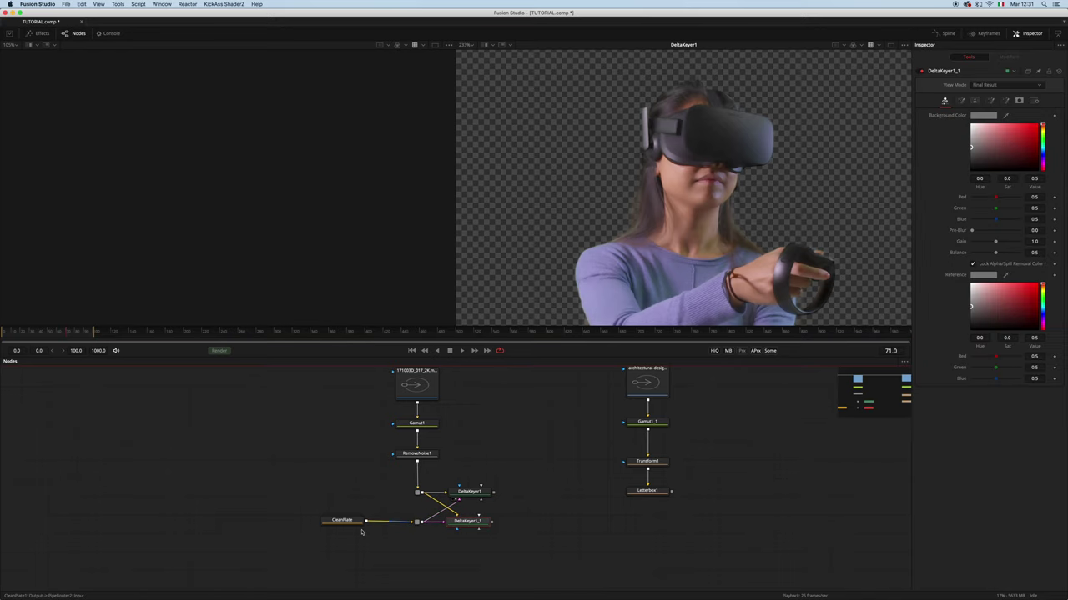
{"action": "left_click", "coordinate": [346, 522]}
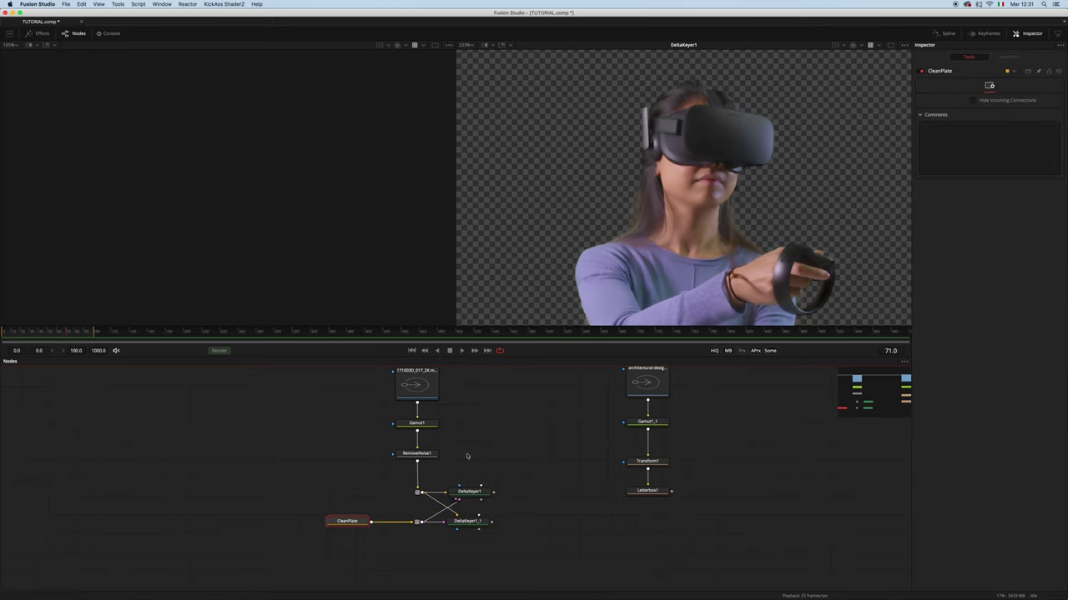
{"action": "left_click", "coordinate": [487, 523]}
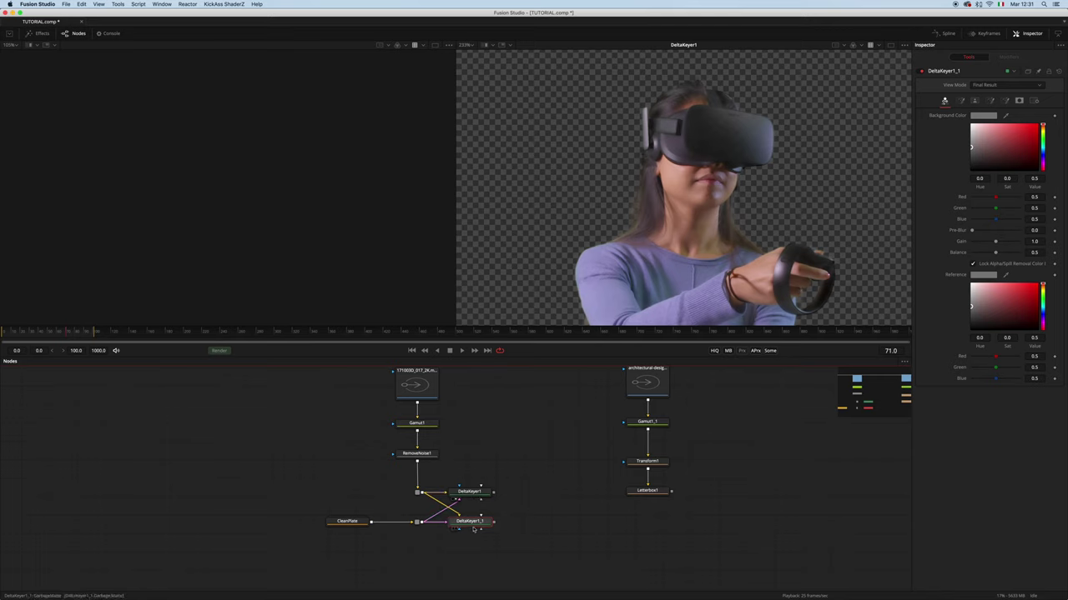
Show the duplicated keyer in the second viewer and rename it Alpha.
{"action": "left_click_drag", "start_coordinate": [469, 523], "coordinate": [689, 243]}
{"action": "mouse_move", "coordinate": [479, 522]}
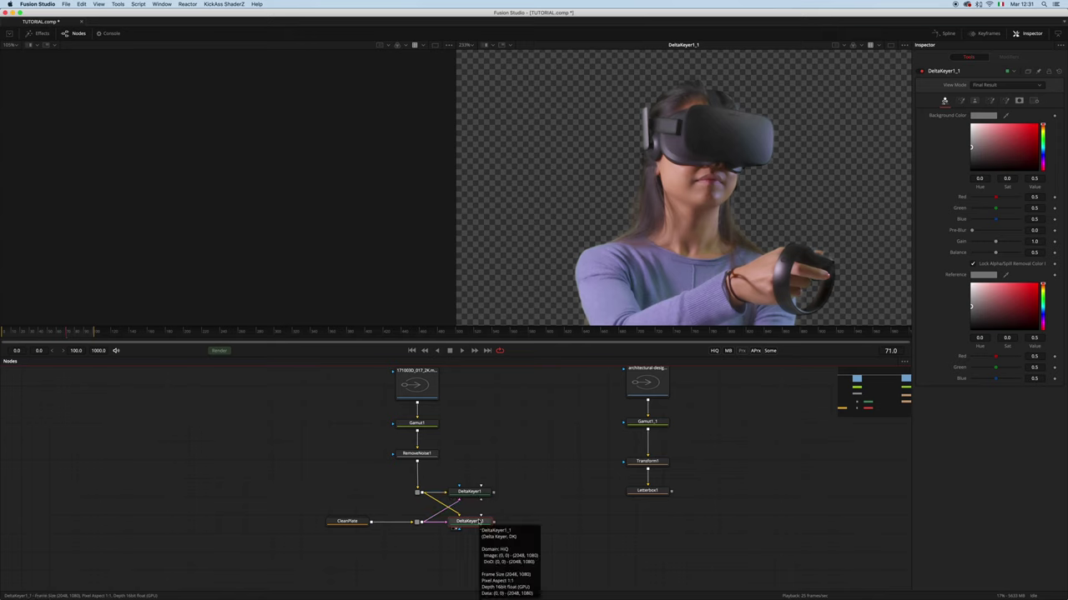
{"action": "key", "text": "F2"}
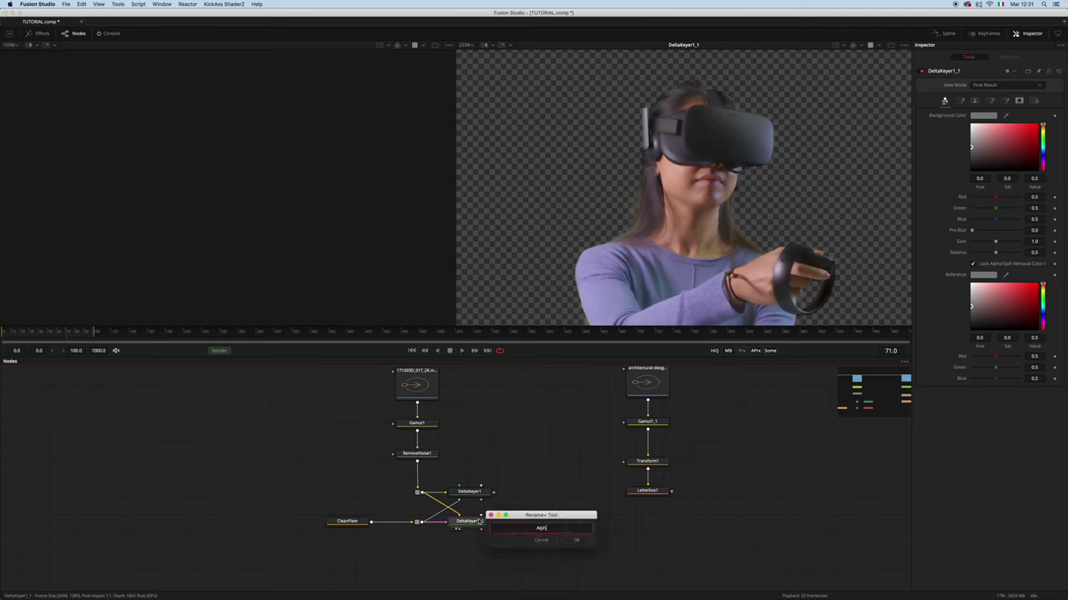
{"action": "key", "text": "Return"}
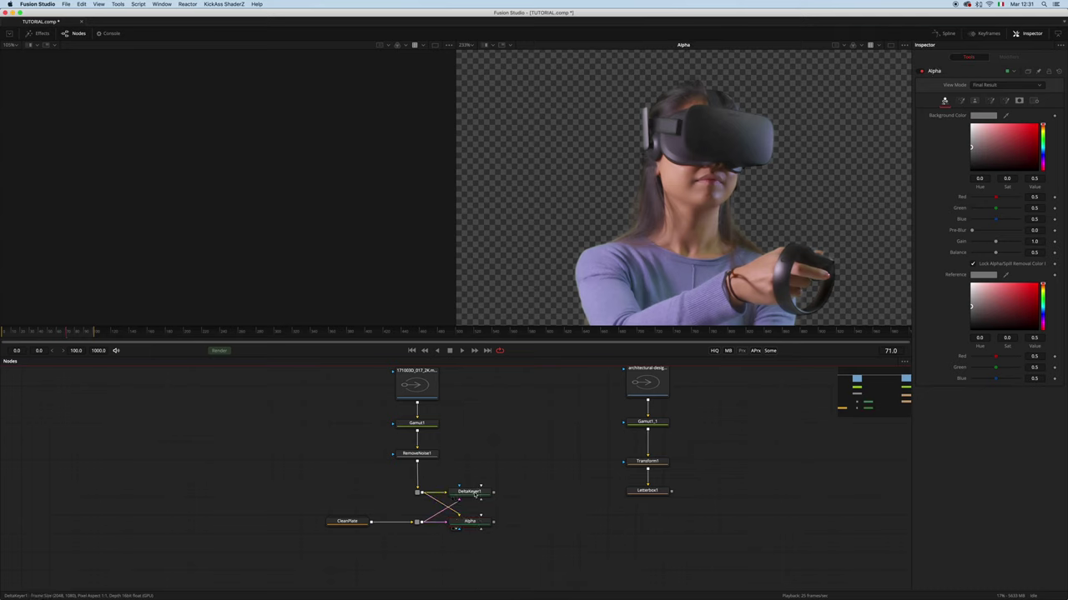
Show DeltaKeyer1's alpha and set its matte thresholds to about 0.767 and 0.772, Erode/Dilate to -0.0016 and Blur to 0.00378.
{"action": "left_click", "coordinate": [474, 494]}
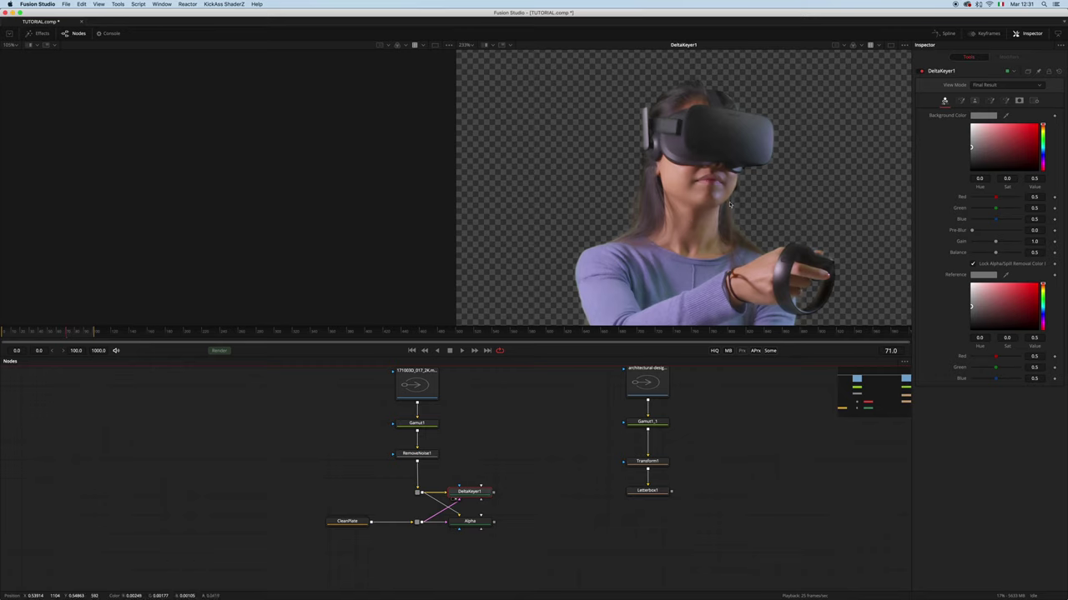
{"action": "key", "text": "1"}
{"action": "left_click", "coordinate": [975, 101]}
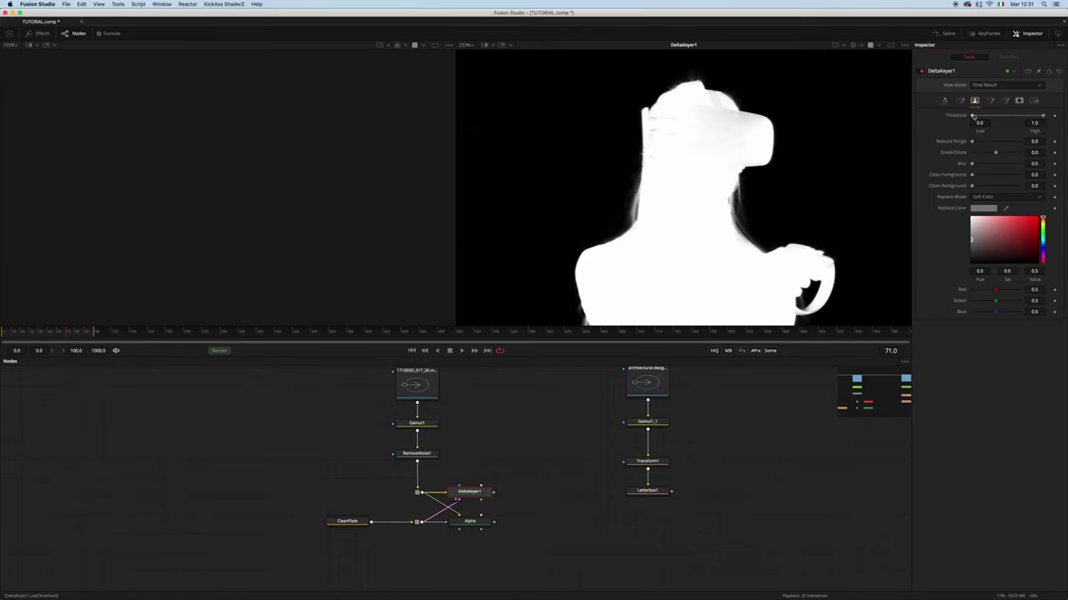
{"action": "left_click_drag", "start_coordinate": [972, 116], "coordinate": [1022, 117]}
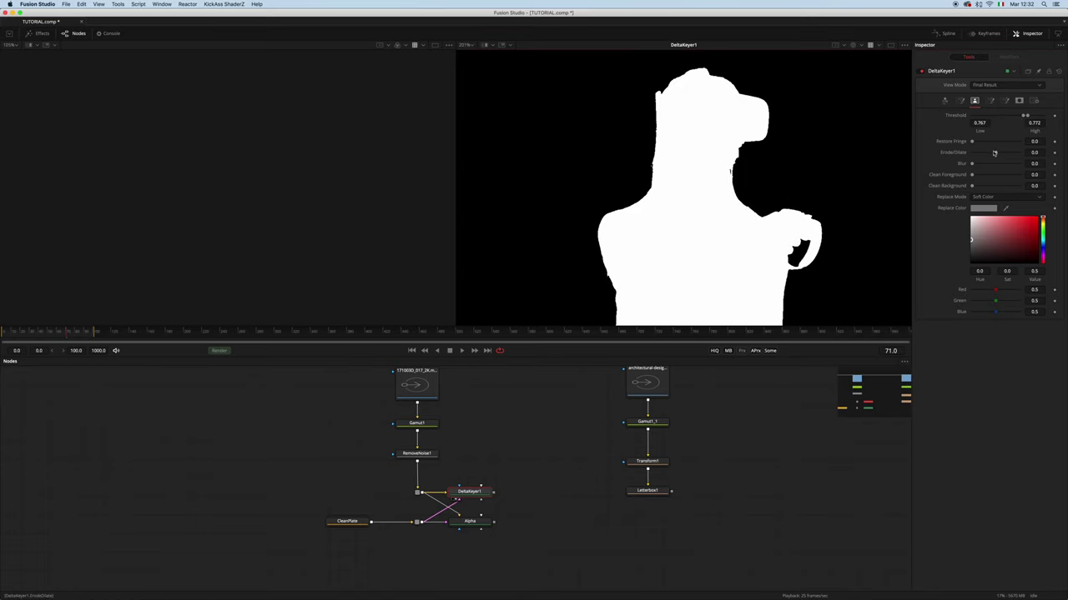
{"action": "mouse_move", "coordinate": [996, 154]}
{"action": "left_mouse_down"}
{"action": "mouse_move", "coordinate": [977, 164]}
{"action": "mouse_move", "coordinate": [995, 154]}
{"action": "left_mouse_up"}
Connect DeltaKeyer1's output to the Alpha keyer's SolidMatte input and show Alpha in the second viewer.
{"action": "scroll", "coordinate": [499, 457], "scroll_direction": "down", "scroll_amount": 2}
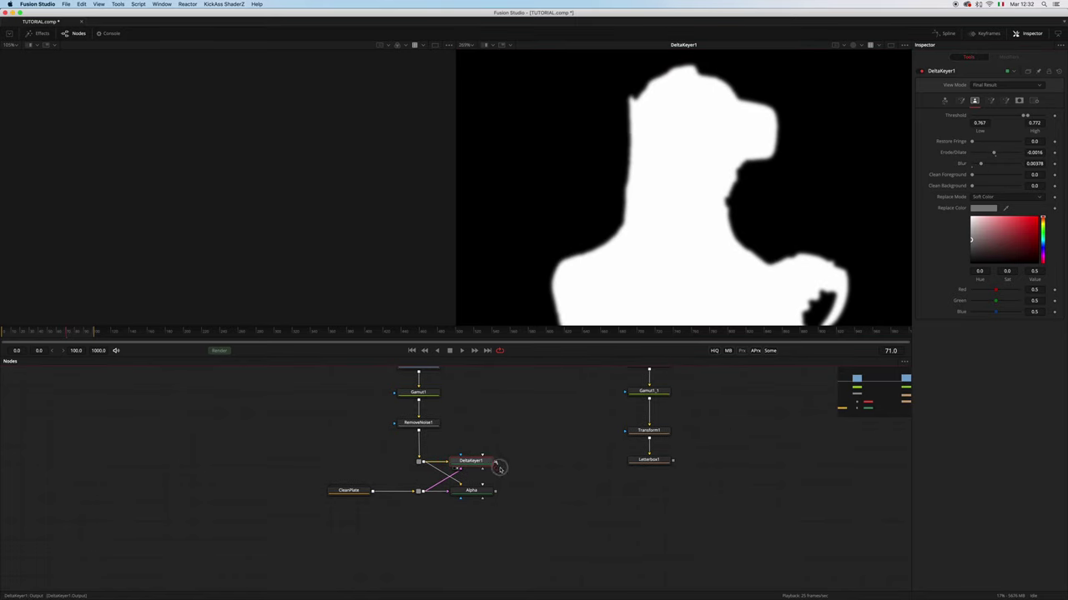
{"action": "left_click_drag", "start_coordinate": [499, 467], "coordinate": [483, 496]}
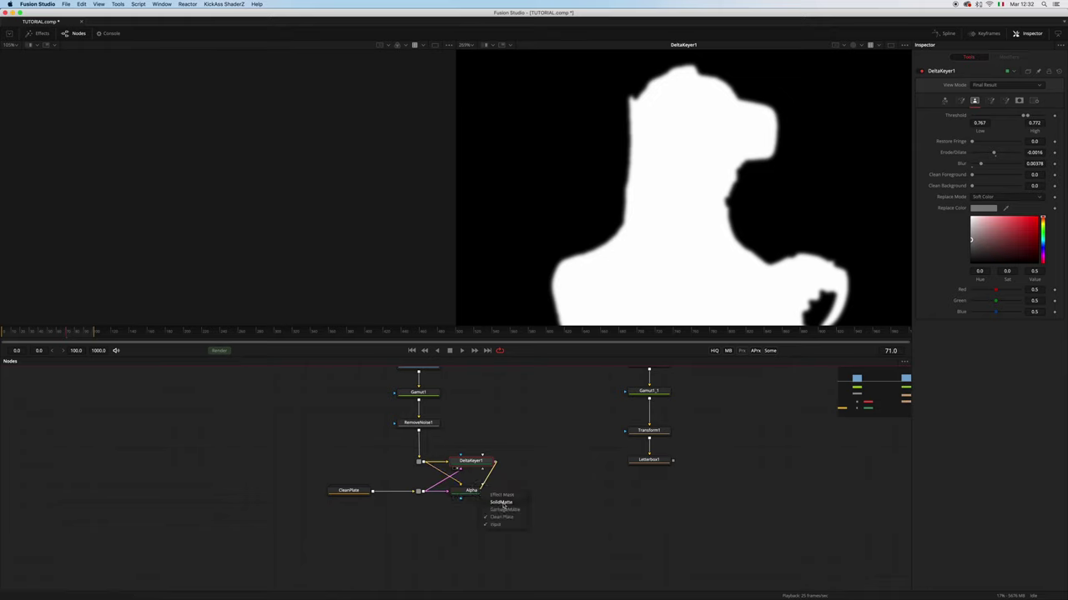
{"action": "left_click", "coordinate": [501, 502]}
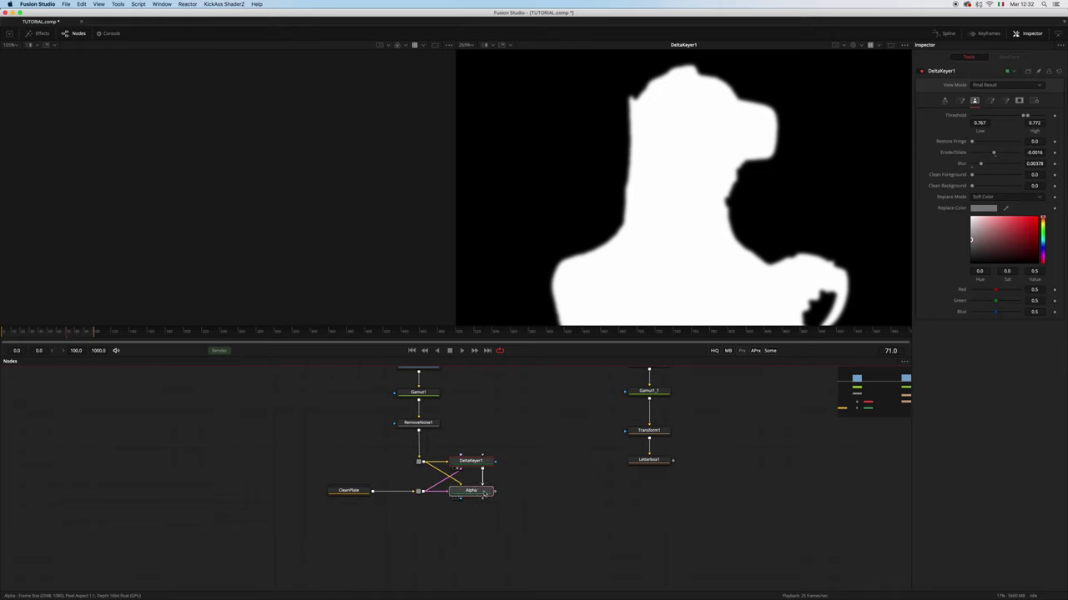
{"action": "left_click", "coordinate": [484, 494]}
{"action": "key", "text": "2"}
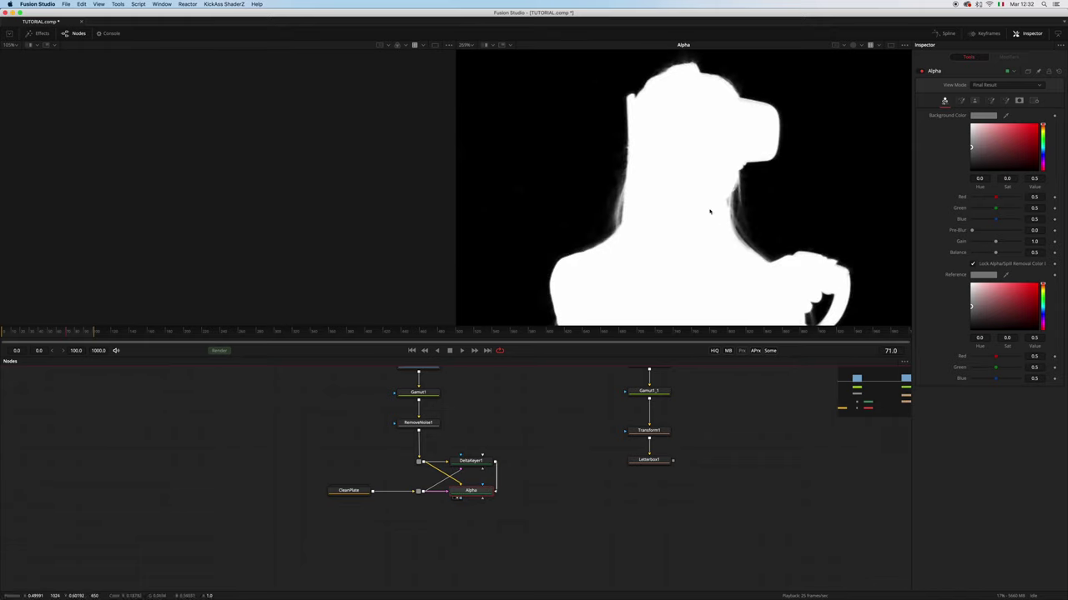
Examine the edges and interior of Alpha's combined matte, and switch the viewer from alpha to colour.
{"action": "scroll", "coordinate": [712, 192], "scroll_direction": "down", "scroll_amount": 3}
{"action": "scroll", "coordinate": [696, 236], "scroll_direction": "up", "scroll_amount": 2}
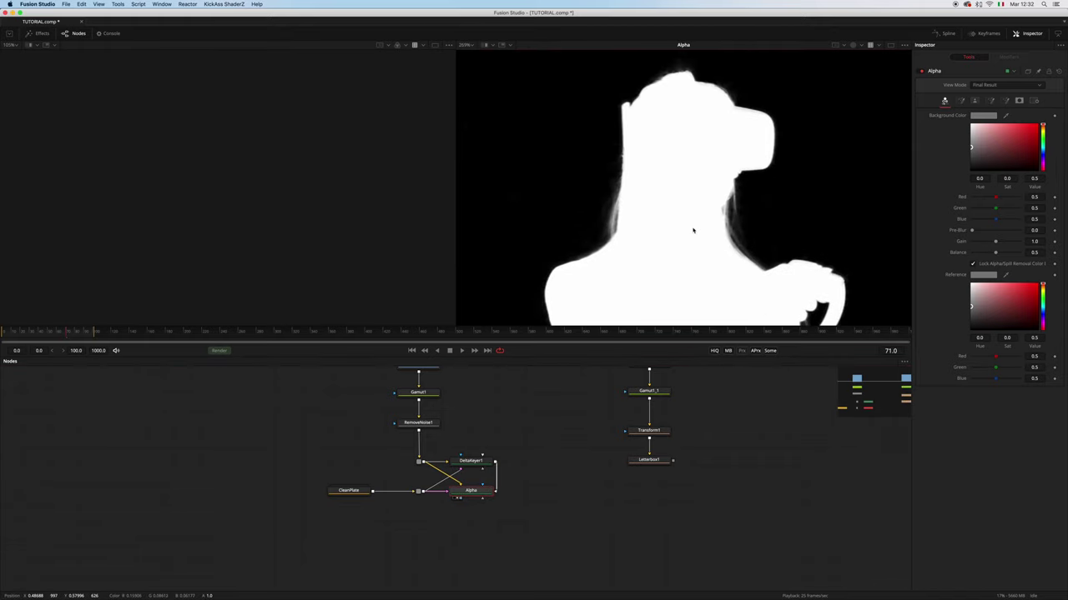
{"action": "mouse_move", "coordinate": [496, 487]}
{"action": "left_mouse_down"}
{"action": "mouse_move", "coordinate": [516, 487]}
{"action": "mouse_move", "coordinate": [493, 488]}
{"action": "mouse_move", "coordinate": [493, 501]}
{"action": "left_mouse_up"}
{"action": "left_click", "coordinate": [498, 502]}
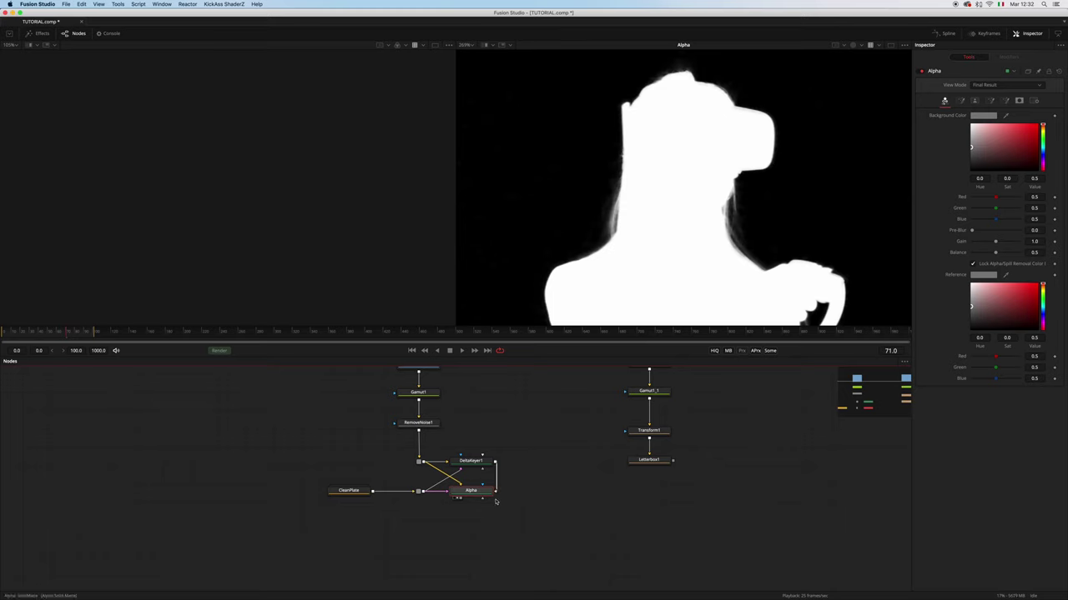
{"action": "left_click", "coordinate": [471, 461]}
{"action": "scroll", "coordinate": [688, 225], "scroll_direction": "down", "scroll_amount": 3}
{"action": "scroll", "coordinate": [687, 207], "scroll_direction": "down", "scroll_amount": 3}
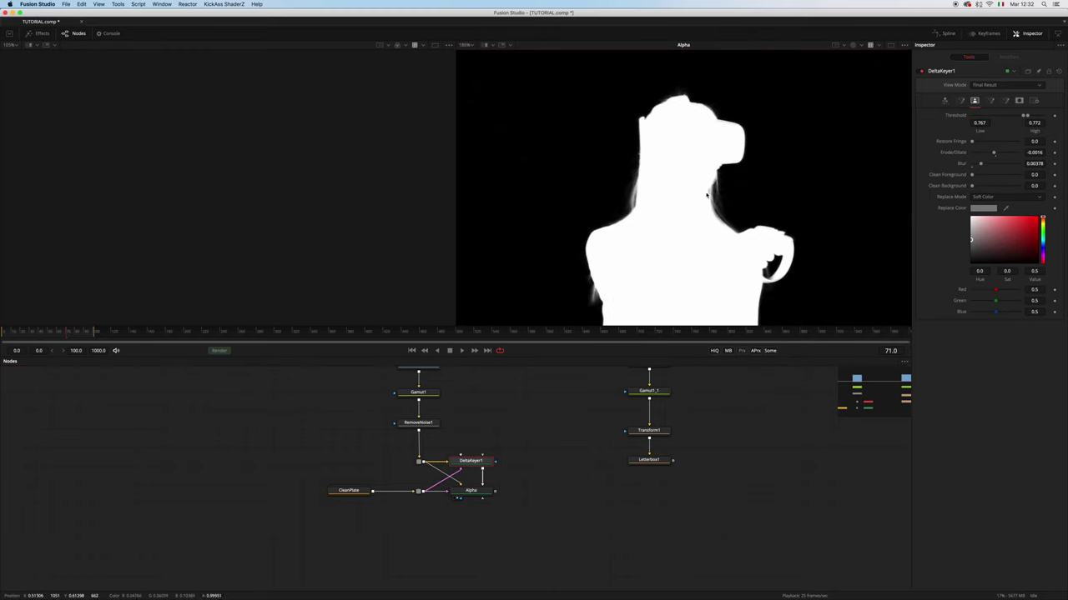
{"action": "scroll", "coordinate": [706, 194], "scroll_direction": "down", "scroll_amount": 1}
{"action": "scroll", "coordinate": [680, 232], "scroll_direction": "down", "scroll_amount": 5}
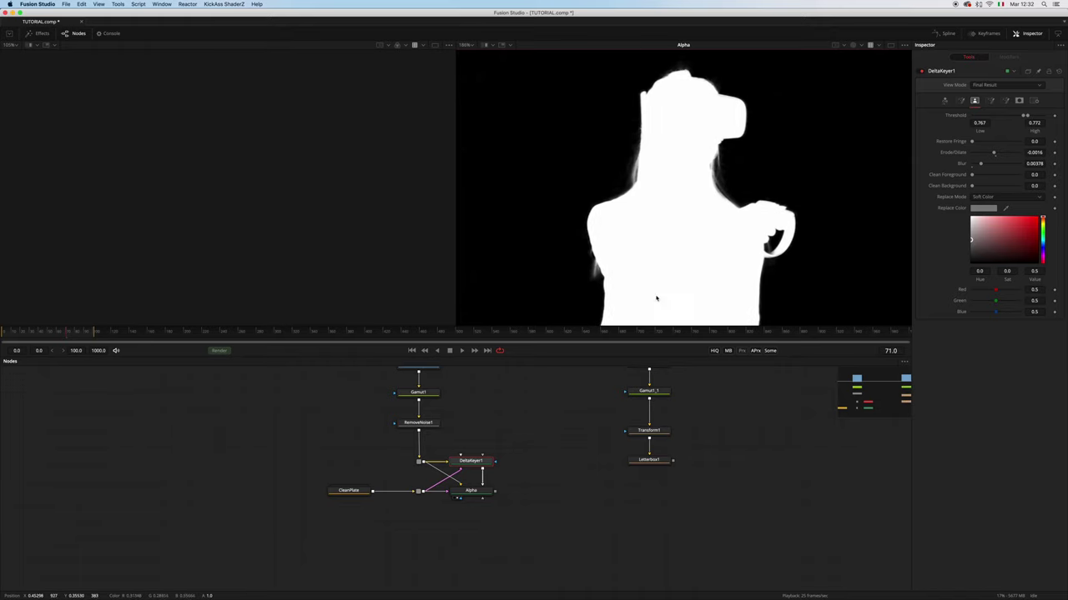
{"action": "scroll", "coordinate": [668, 261], "scroll_direction": "up", "scroll_amount": 5}
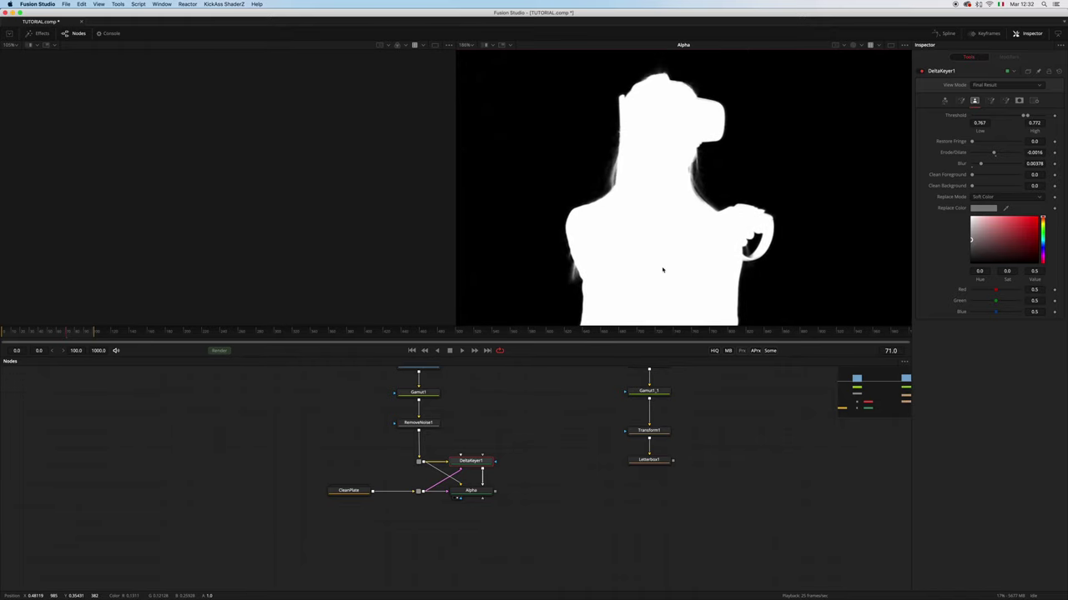
{"action": "left_click_drag", "start_coordinate": [664, 240], "coordinate": [667, 193]}
{"action": "scroll", "coordinate": [676, 223], "scroll_direction": "down", "scroll_amount": 2}
{"action": "scroll", "coordinate": [670, 208], "scroll_direction": "down", "scroll_amount": 2}
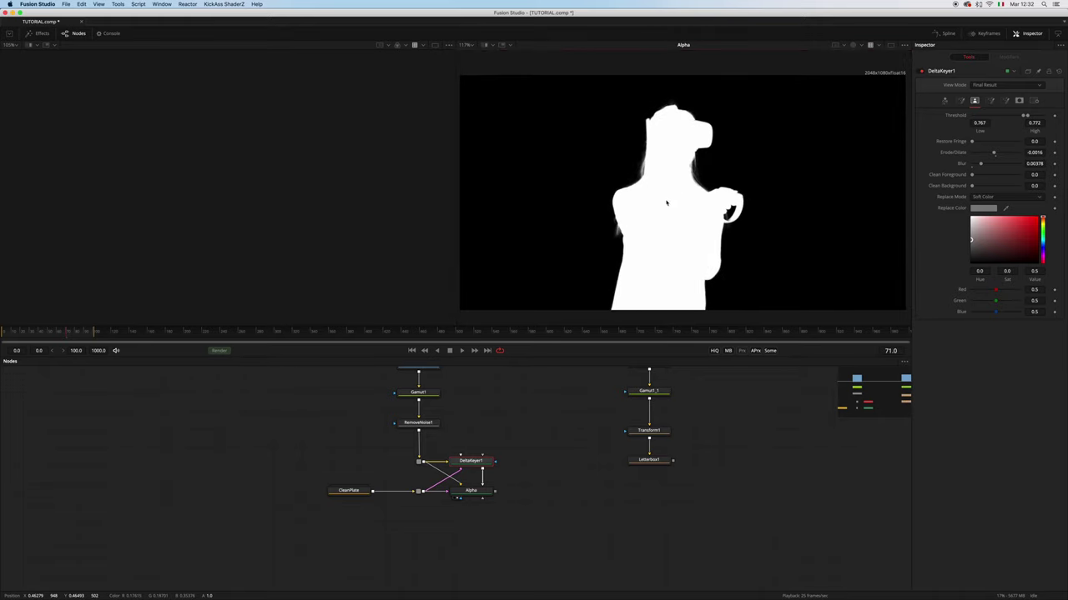
{"action": "scroll", "coordinate": [666, 209], "scroll_direction": "up", "scroll_amount": 2}
{"action": "scroll", "coordinate": [665, 210], "scroll_direction": "down", "scroll_amount": 3}
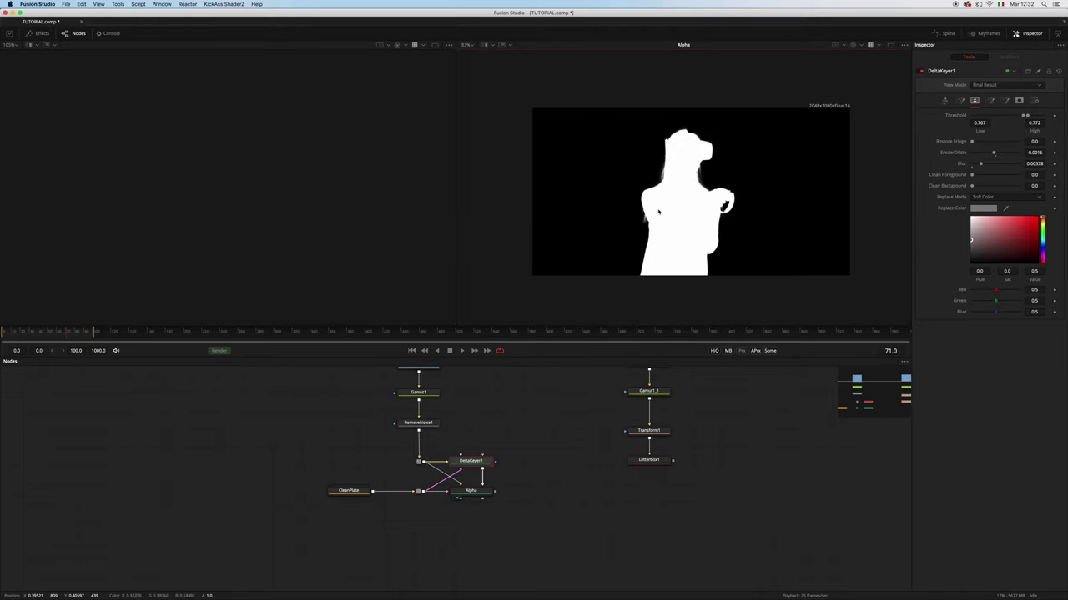
{"action": "scroll", "coordinate": [713, 177], "scroll_direction": "up", "scroll_amount": 2}
{"action": "key", "text": "c"}
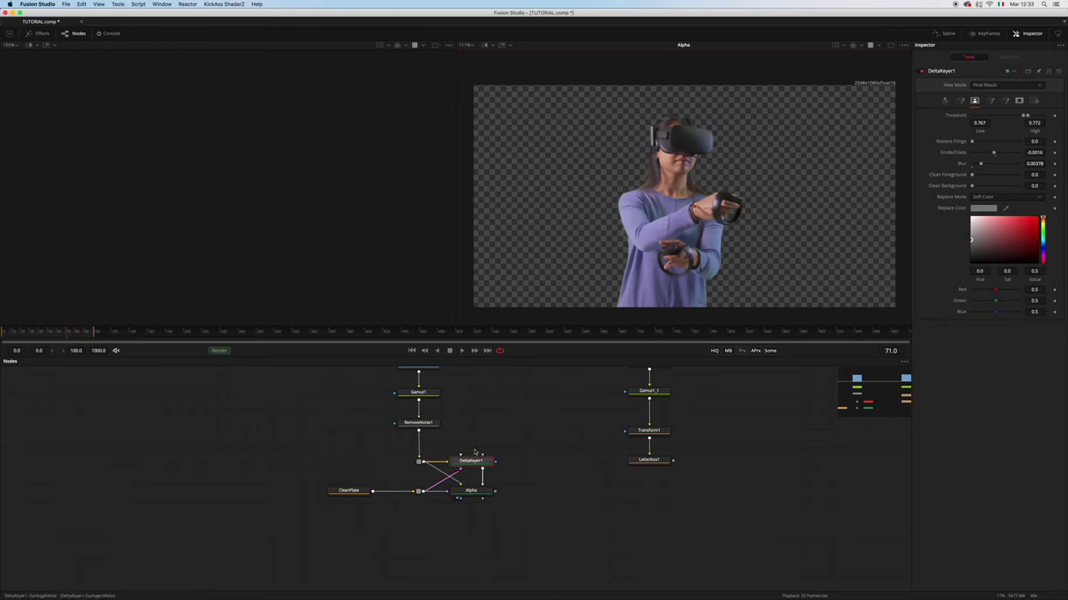
Place the CleanPlate node directly below its pipe router.
{"action": "left_click_drag", "start_coordinate": [362, 494], "coordinate": [432, 529]}
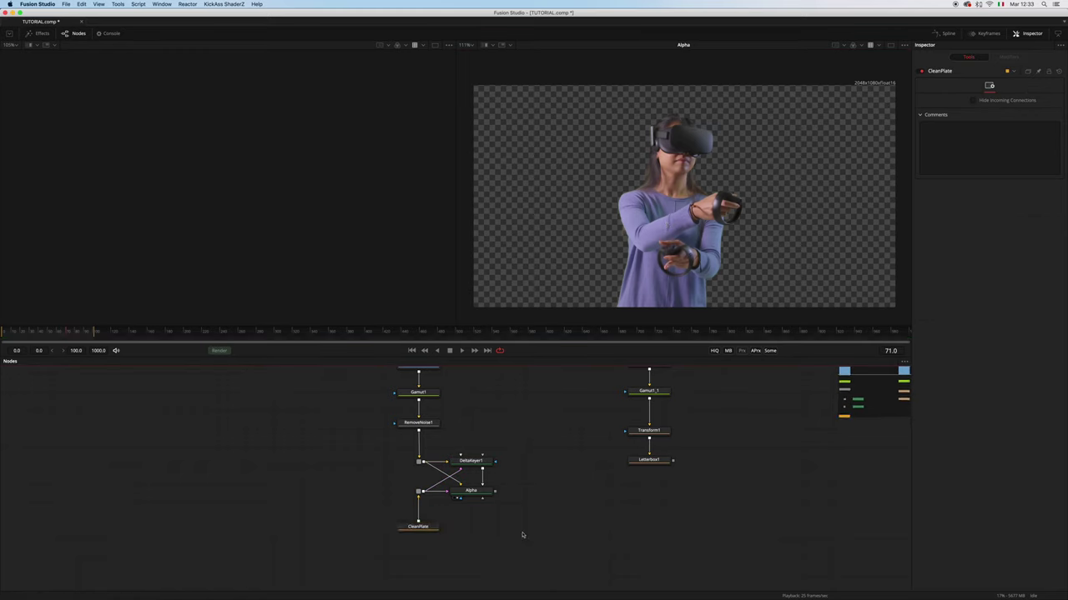
{"action": "scroll", "coordinate": [528, 541], "scroll_direction": "down", "scroll_amount": 1}
{"action": "scroll", "coordinate": [486, 491], "scroll_direction": "up", "scroll_amount": 2}
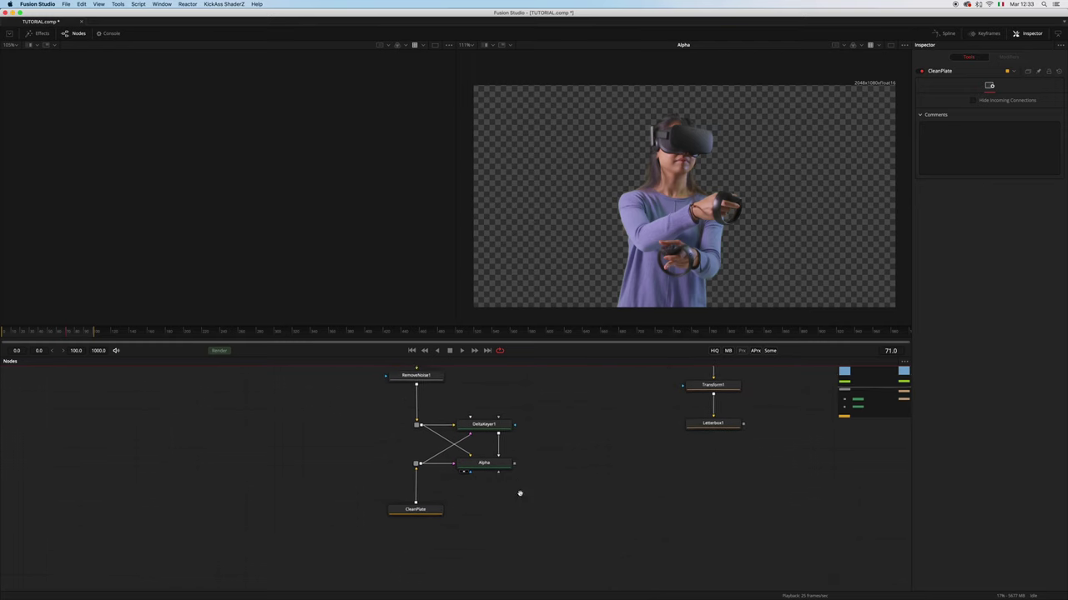
Add an Advanced Despill node and place it below CleanPlate.
{"action": "scroll", "coordinate": [515, 495], "scroll_direction": "left", "scroll_amount": 1}
{"action": "key", "text": "shift+space"}
{"action": "type", "text": "remo"}
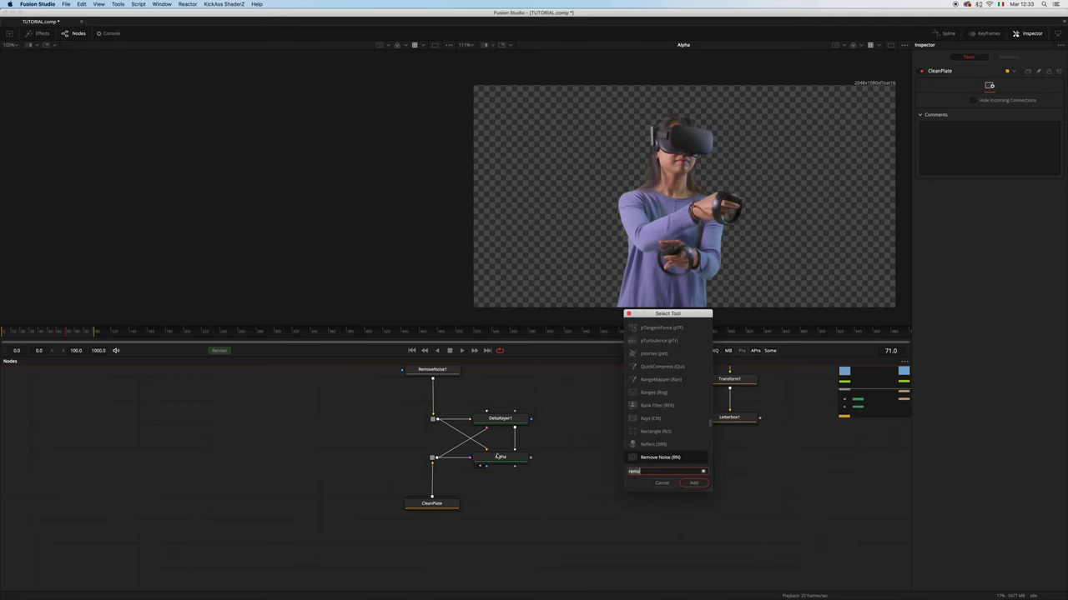
{"action": "key", "text": "BackSpace"}
{"action": "key", "text": "BackSpace"}
{"action": "key", "text": "BackSpace"}
{"action": "key", "text": "BackSpace"}
{"action": "type", "text": "alp"}
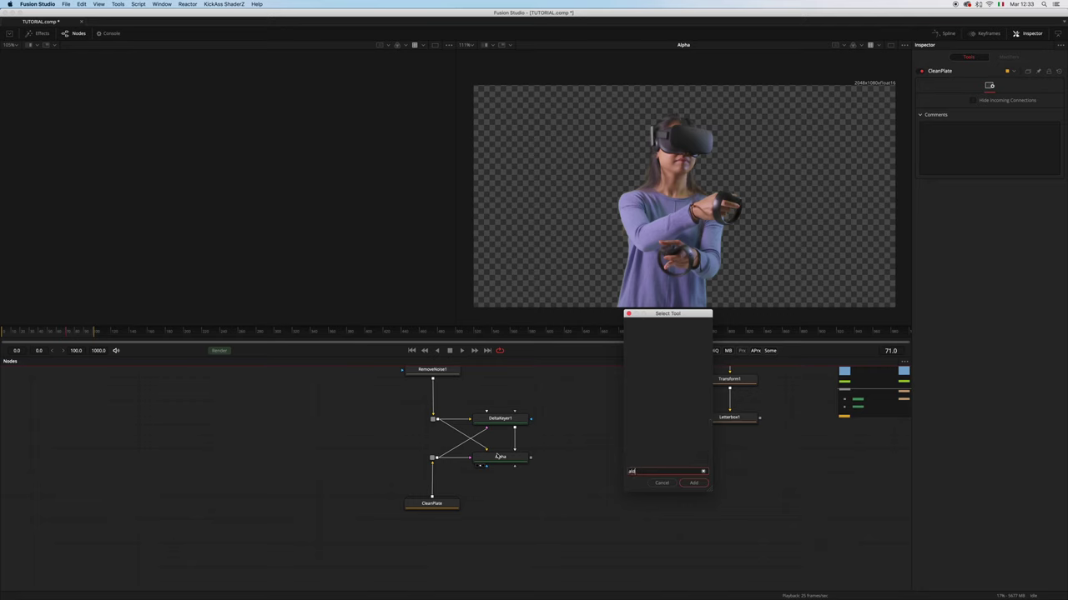
{"action": "key", "text": "BackSpace"}
{"action": "key", "text": "BackSpace"}
{"action": "key", "text": "BackSpace"}
{"action": "type", "text": "ad"}
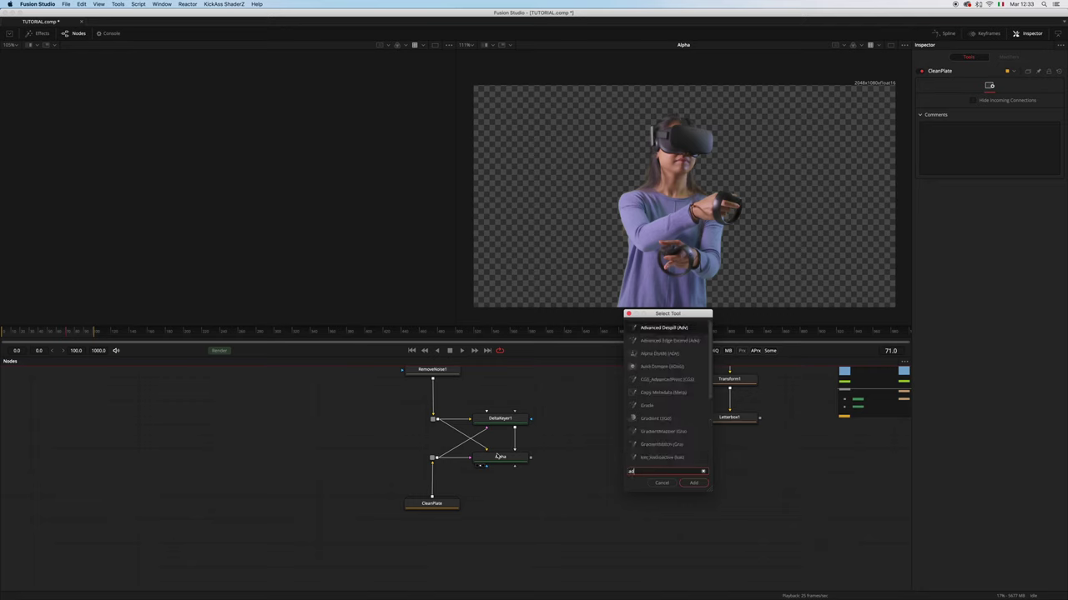
{"action": "key", "text": "Return"}
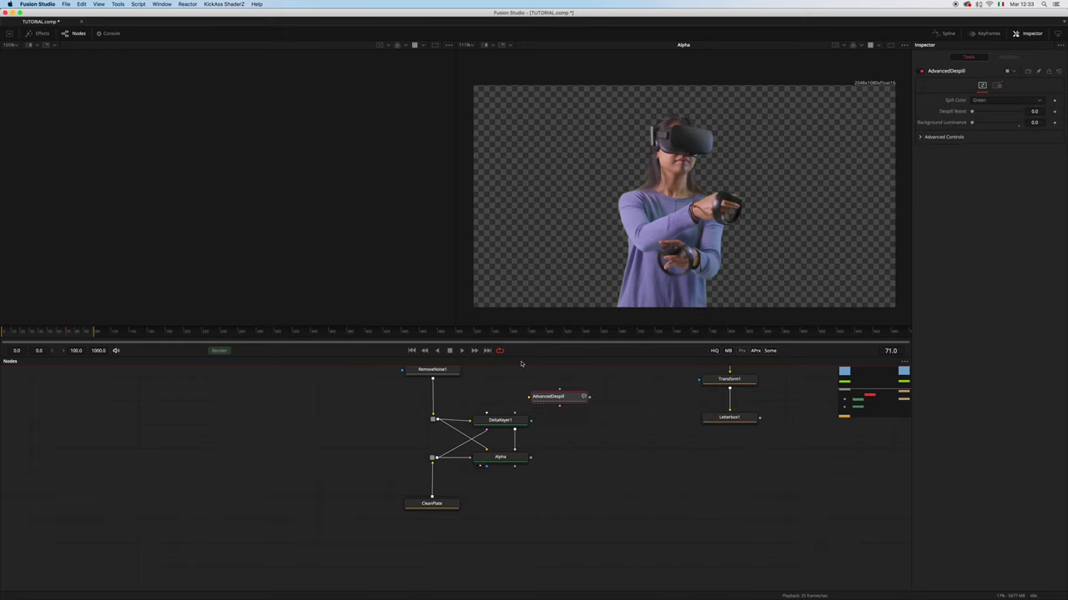
{"action": "left_click", "coordinate": [501, 420]}
{"action": "left_click_drag", "start_coordinate": [557, 397], "coordinate": [420, 547]}
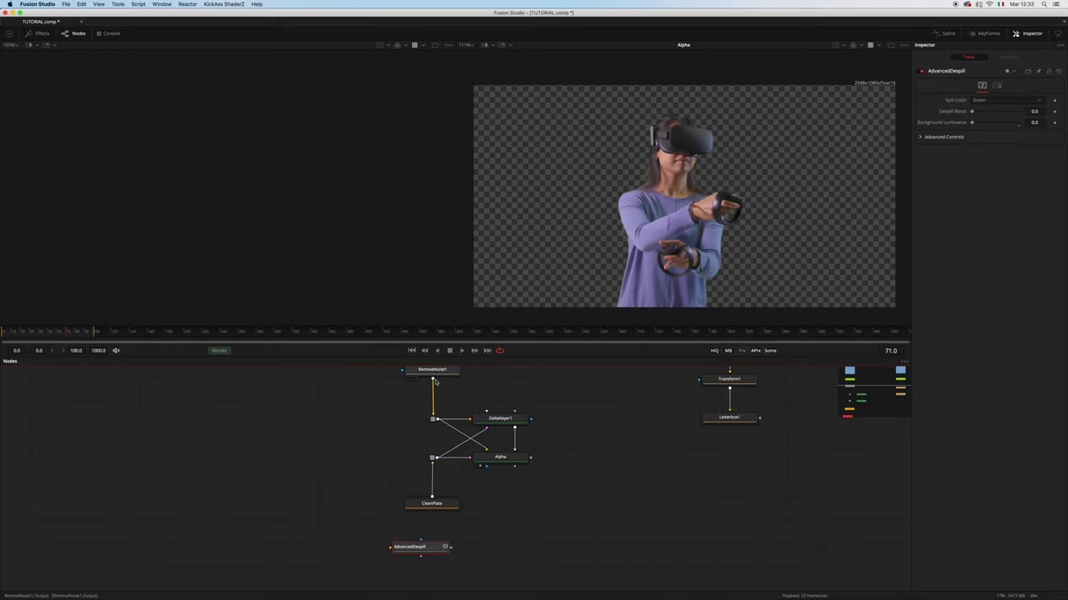
Feed Gamut1's output into AdvancedDespill and route the connection around the keyers with a pipe router beside RemoveNoise1.
{"action": "scroll", "coordinate": [442, 426], "scroll_direction": "up", "scroll_amount": 5}
{"action": "left_click_drag", "start_coordinate": [446, 425], "coordinate": [365, 540]}
{"action": "scroll", "coordinate": [364, 539], "scroll_direction": "down", "scroll_amount": 3}
{"action": "scroll", "coordinate": [379, 475], "scroll_direction": "down", "scroll_amount": 4}
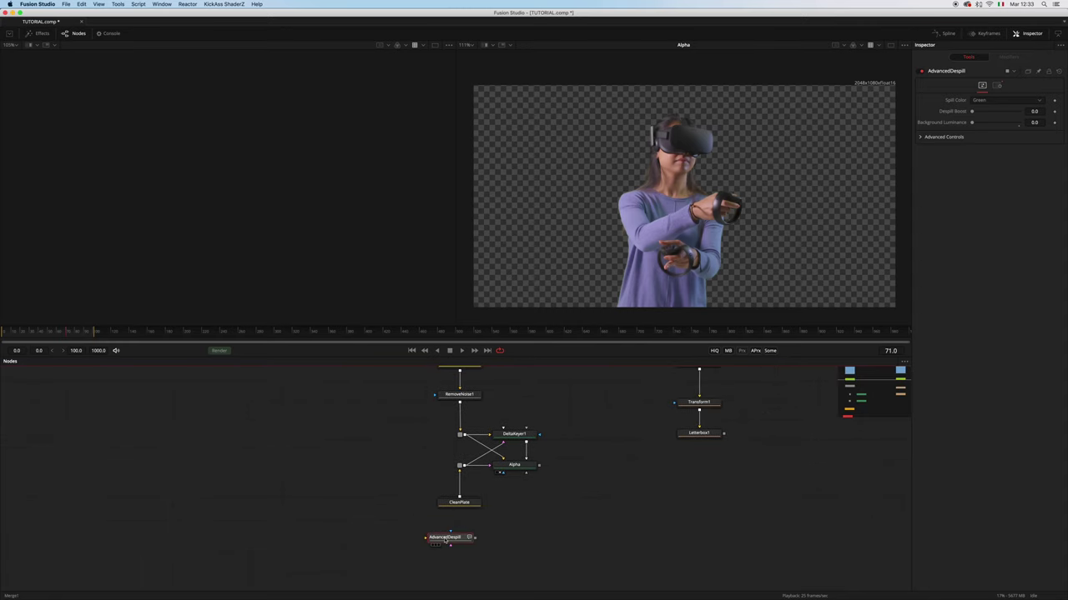
{"action": "scroll", "coordinate": [446, 541], "scroll_direction": "up", "scroll_amount": 4}
{"action": "left_click_drag", "start_coordinate": [449, 427], "coordinate": [359, 570]}
{"action": "left_click", "coordinate": [428, 491], "text": "alt"}
{"action": "left_click_drag", "start_coordinate": [428, 492], "coordinate": [379, 449]}
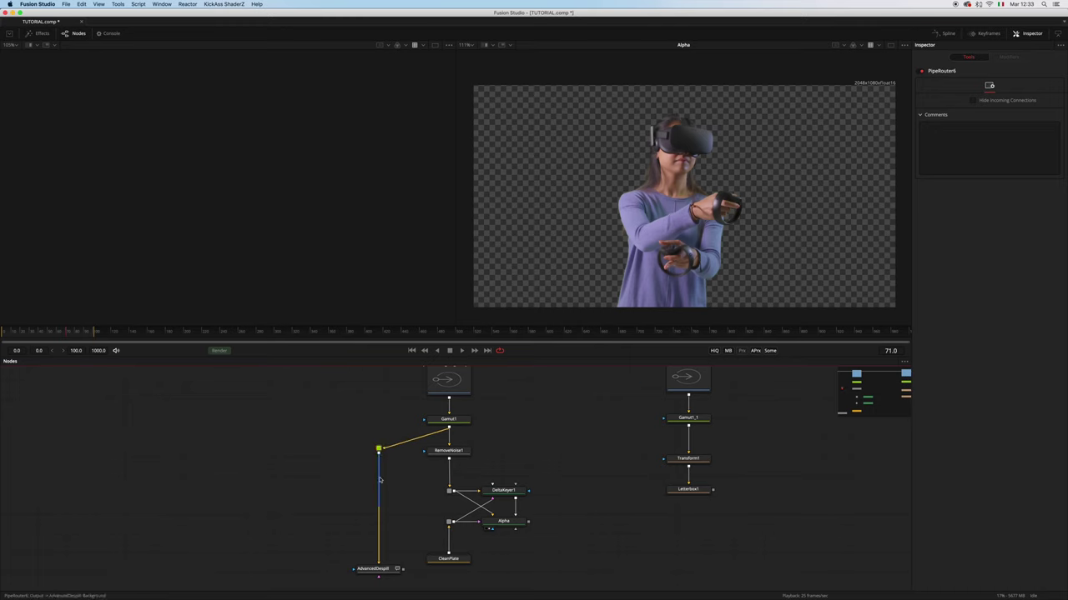
Align AdvancedDespill below CleanPlate with a second pipe router on its input connection, and show it in the second viewer.
{"action": "scroll", "coordinate": [377, 533], "scroll_direction": "down", "scroll_amount": 3}
{"action": "left_click_drag", "start_coordinate": [367, 496], "coordinate": [433, 531]}
{"action": "left_click", "coordinate": [352, 500], "text": "alt"}
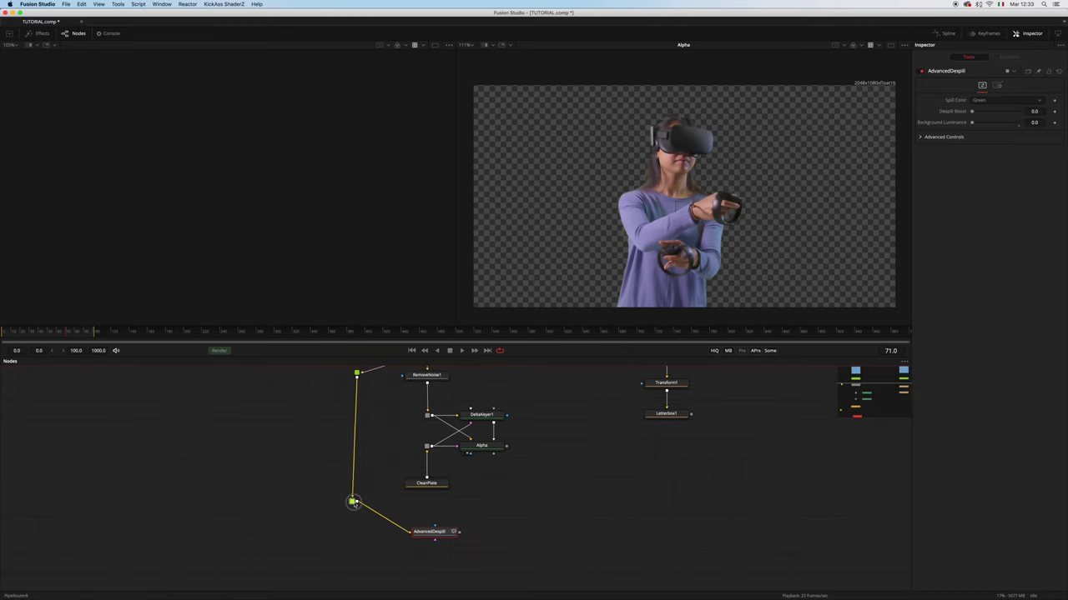
{"action": "left_click_drag", "start_coordinate": [353, 503], "coordinate": [357, 519]}
{"action": "left_click_drag", "start_coordinate": [432, 534], "coordinate": [426, 527]}
{"action": "left_click_drag", "start_coordinate": [435, 533], "coordinate": [673, 207]}
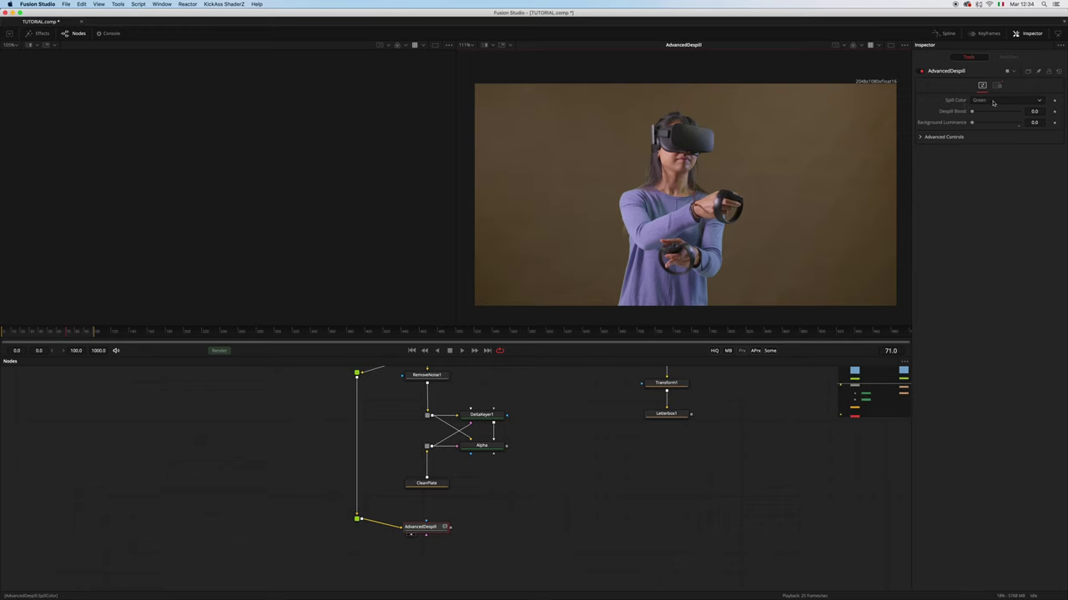
{"action": "left_click_drag", "start_coordinate": [435, 532], "coordinate": [436, 523]}
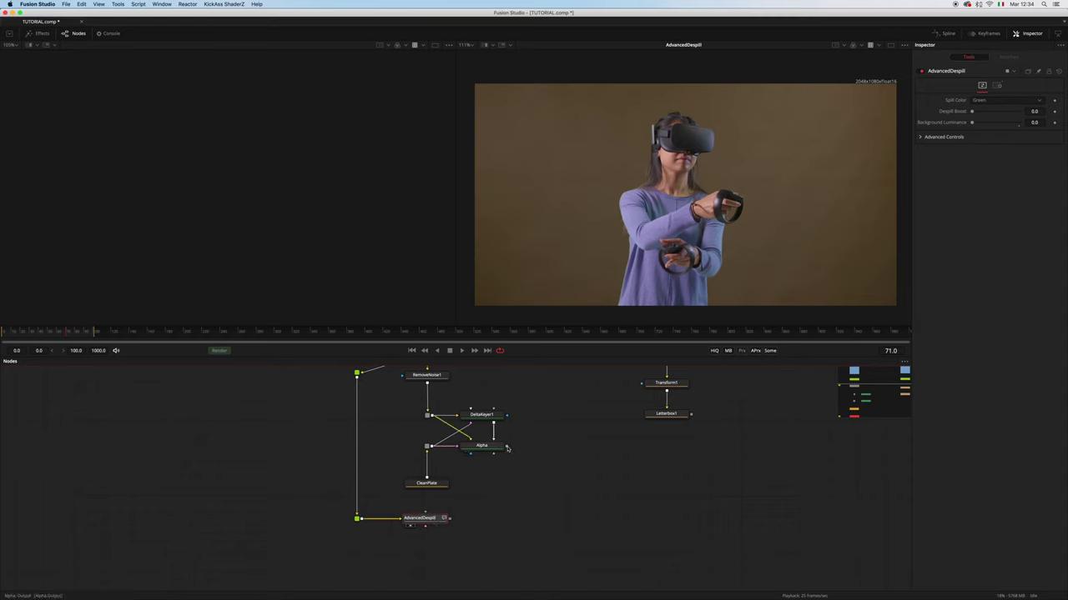
Connect Alpha's output to AdvancedDespill's Matte Input and insert a pipe router on that connection.
{"action": "left_click_drag", "start_coordinate": [507, 449], "coordinate": [432, 524]}
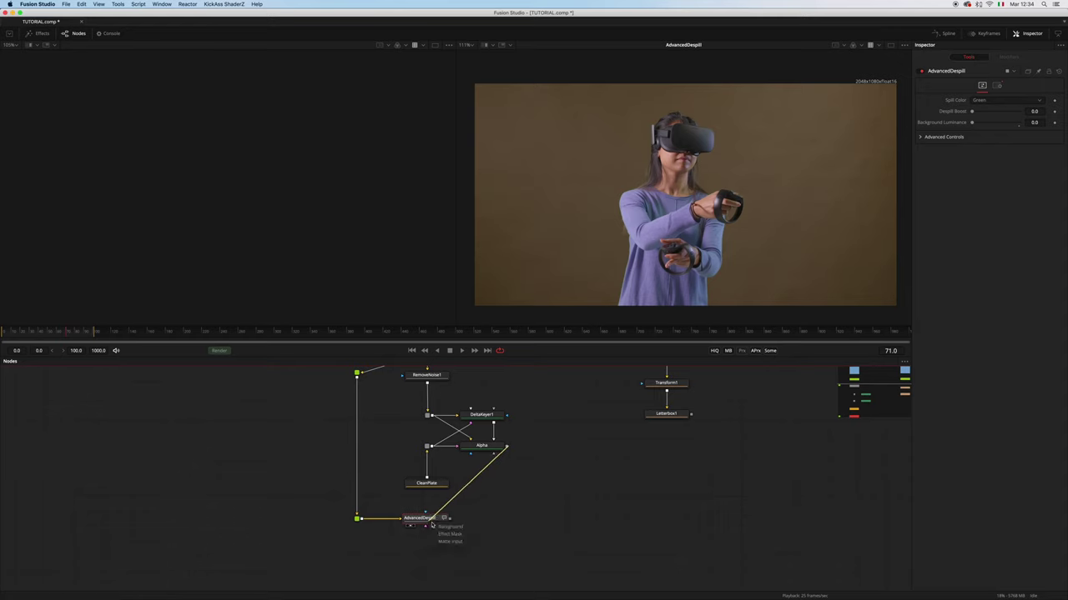
{"action": "left_click", "coordinate": [443, 543]}
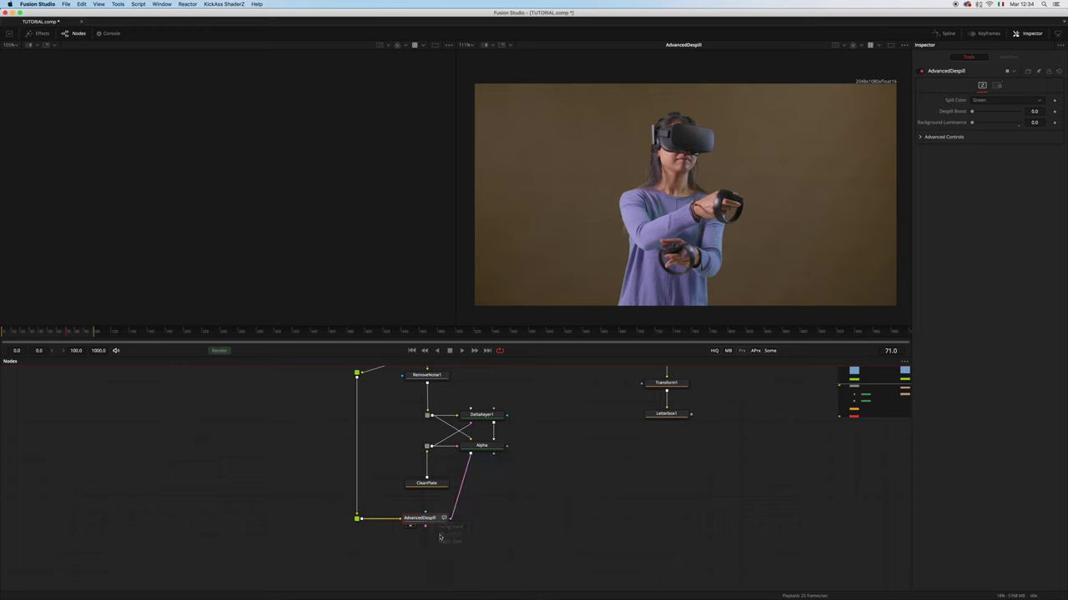
{"action": "left_click", "coordinate": [464, 489], "text": "alt"}
{"action": "left_click_drag", "start_coordinate": [465, 490], "coordinate": [481, 510]}
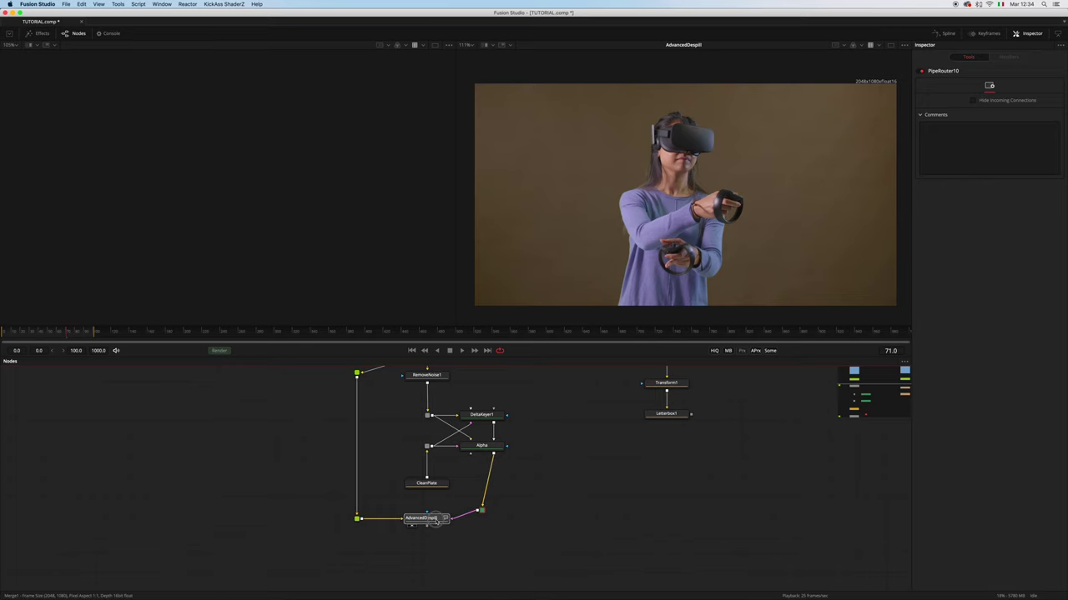
Try AdvancedDespill with Background Luminance 1.0 and Background Saturation 0.0, and reset them to 0.0 and 1.0.
{"action": "left_click", "coordinate": [436, 521]}
{"action": "left_click", "coordinate": [921, 138]}
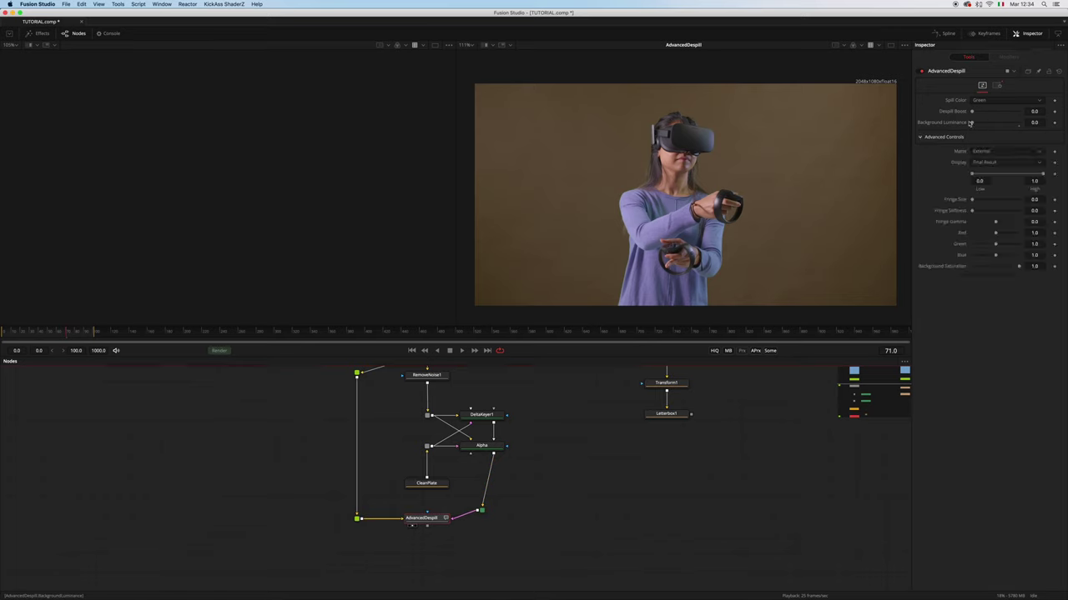
{"action": "left_click_drag", "start_coordinate": [972, 124], "coordinate": [1057, 126]}
{"action": "left_click_drag", "start_coordinate": [1022, 271], "coordinate": [964, 262]}
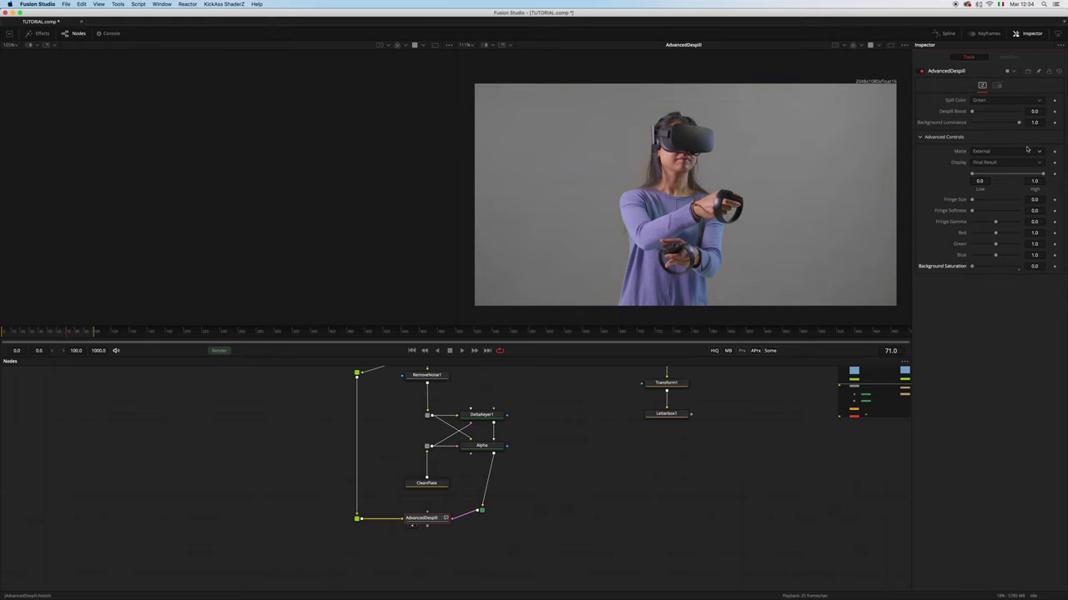
{"action": "left_click_drag", "start_coordinate": [1018, 123], "coordinate": [970, 122]}
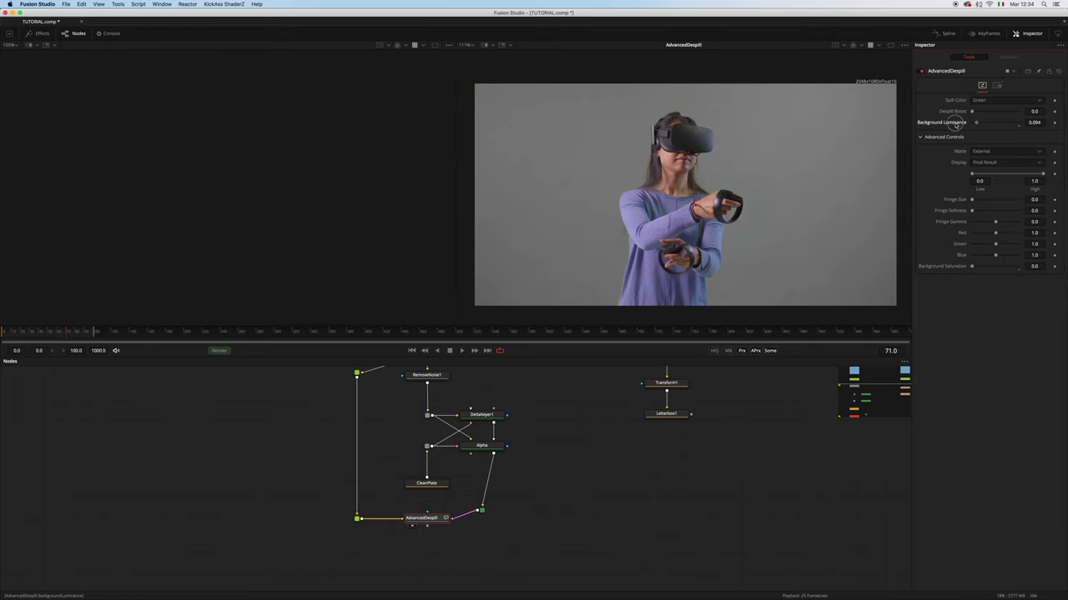
{"action": "left_click_drag", "start_coordinate": [980, 267], "coordinate": [1010, 270]}
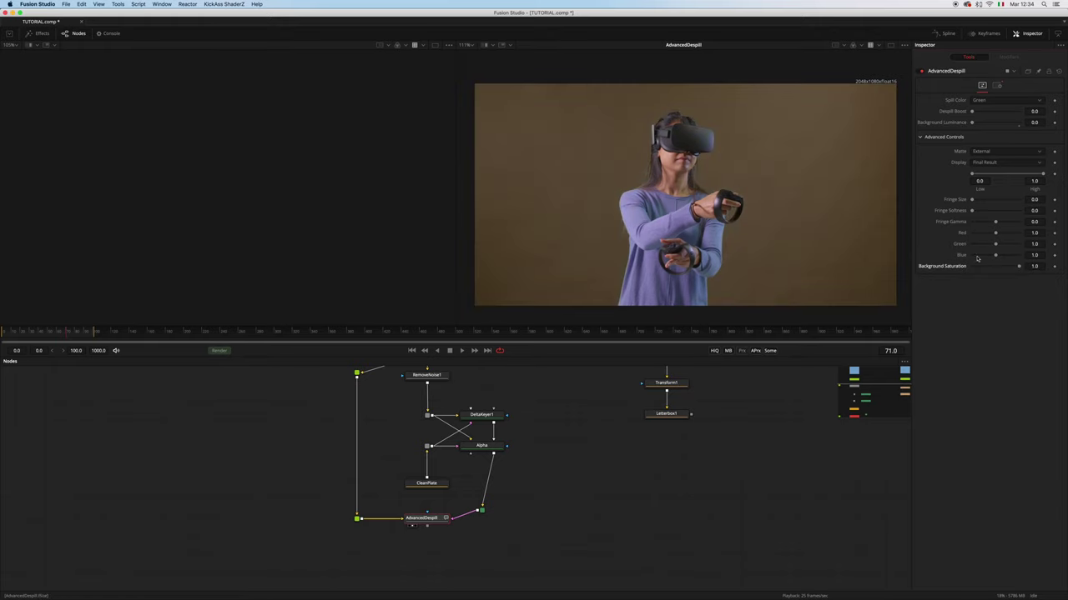
{"action": "left_click", "coordinate": [971, 121]}
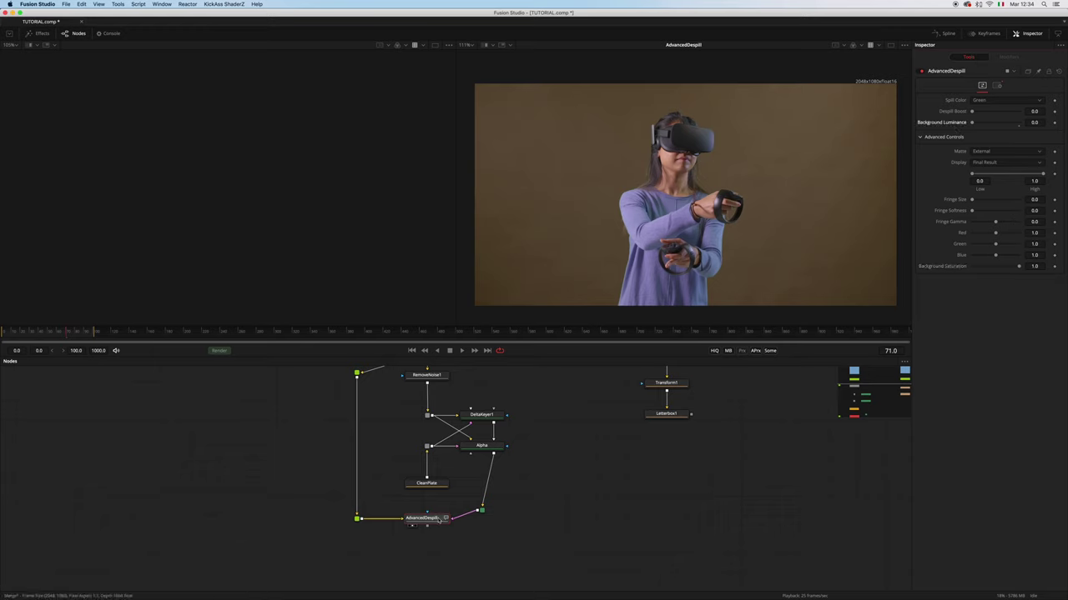
Add a Channel Booleans node after AdvancedDespill.
{"action": "scroll", "coordinate": [517, 495], "scroll_direction": "down", "scroll_amount": 5}
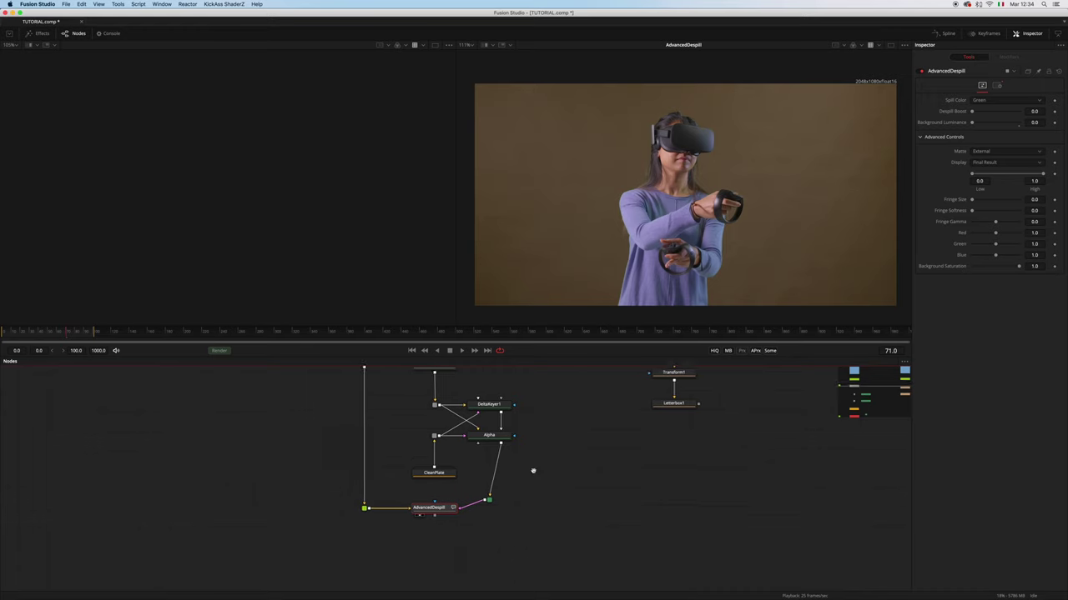
{"action": "key", "text": "shift+space"}
{"action": "type", "text": "b"}
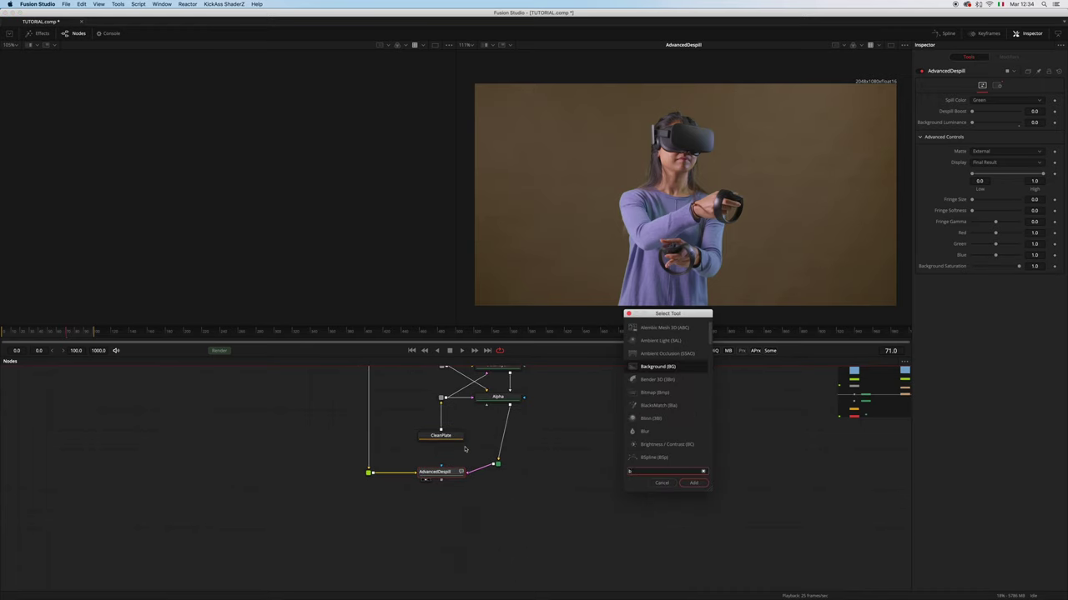
{"action": "type", "text": "ool"}
{"action": "key", "text": "Return"}
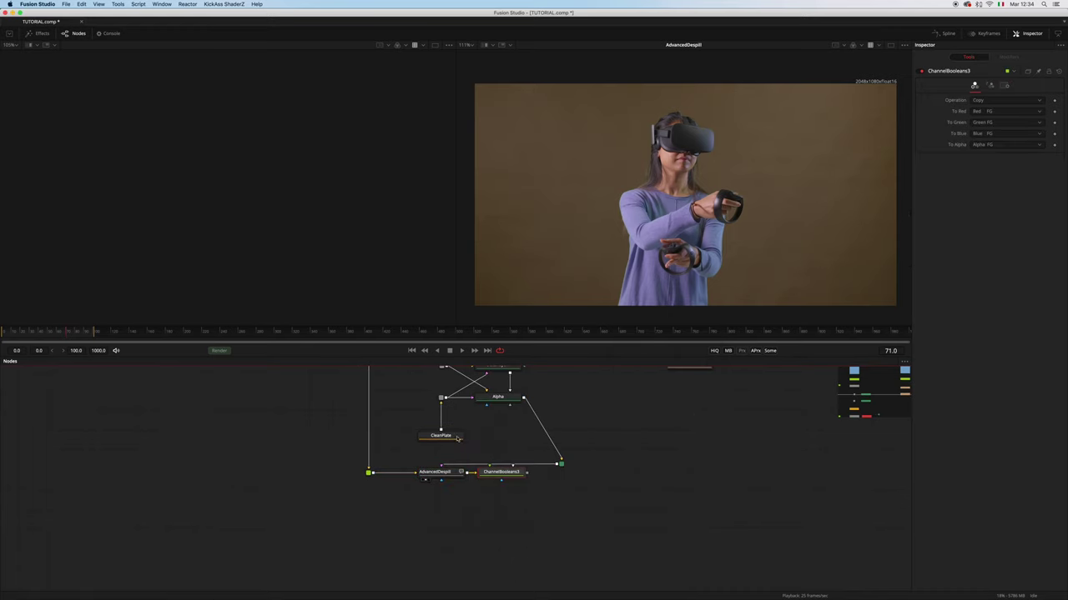
Place ChannelBooleans3 below AdvancedDespill, feeding its Background from the source pipe router and its Foreground from AdvancedDespill.
{"action": "left_click_drag", "start_coordinate": [500, 472], "coordinate": [435, 520]}
{"action": "left_click_drag", "start_coordinate": [560, 464], "coordinate": [497, 461]}
{"action": "left_click_drag", "start_coordinate": [445, 523], "coordinate": [450, 514]}
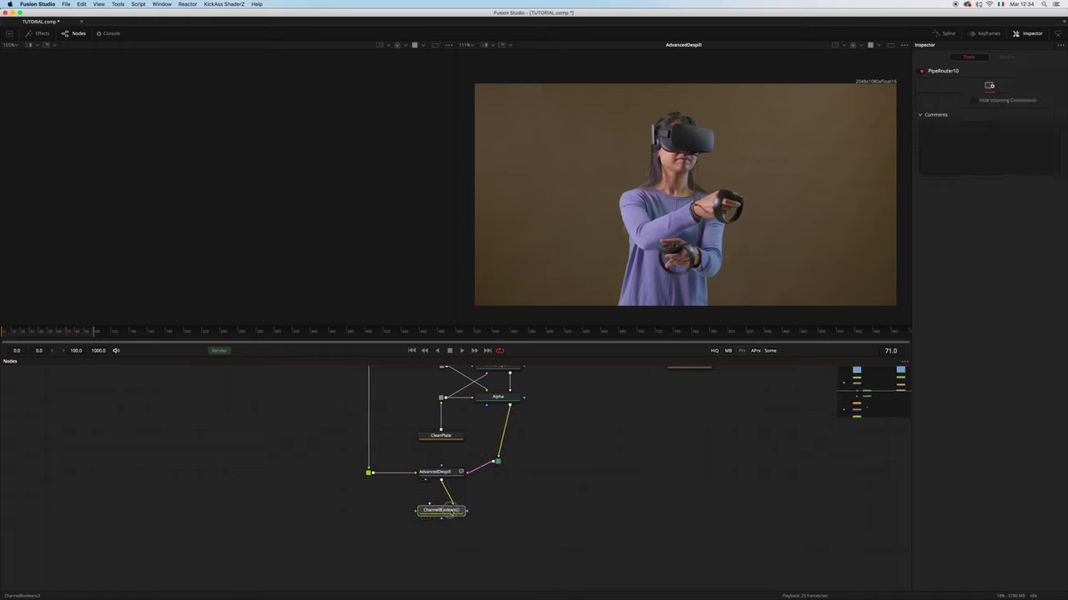
{"action": "scroll", "coordinate": [457, 513], "scroll_direction": "up", "scroll_amount": 1}
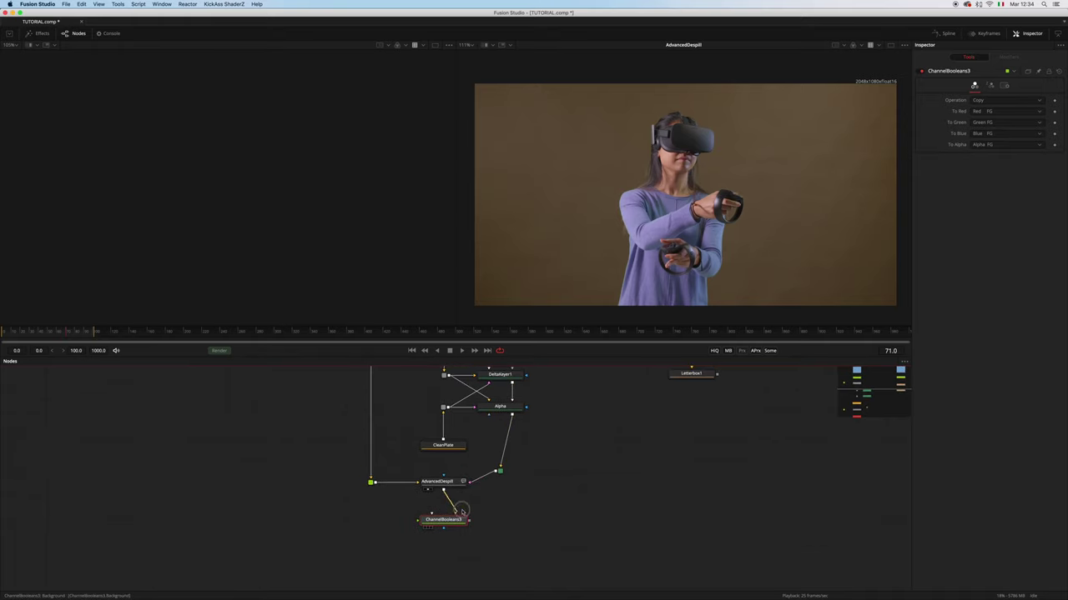
{"action": "left_click_drag", "start_coordinate": [373, 482], "coordinate": [454, 514]}
{"action": "mouse_move", "coordinate": [443, 419]}
{"action": "left_mouse_down"}
{"action": "mouse_move", "coordinate": [426, 586]}
{"action": "mouse_move", "coordinate": [431, 431]}
{"action": "left_mouse_up"}
{"action": "left_click_drag", "start_coordinate": [431, 501], "coordinate": [427, 532]}
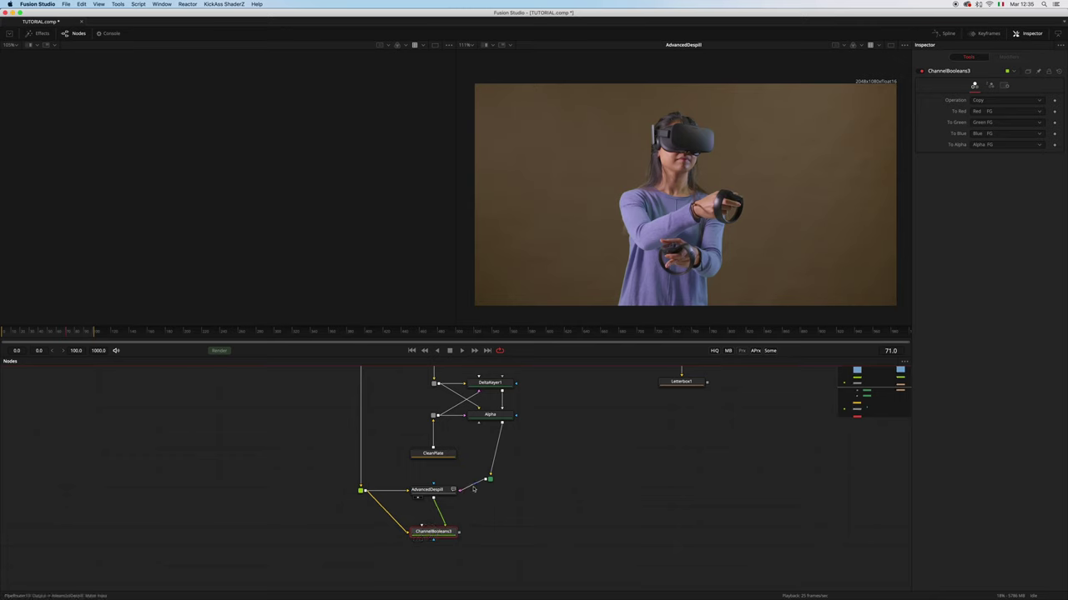
Show ChannelBooleans3 in the second viewer and set its Operation to Subtract with To Alpha on Do Nothing.
{"action": "left_click", "coordinate": [433, 538]}
{"action": "left_click", "coordinate": [993, 100]}
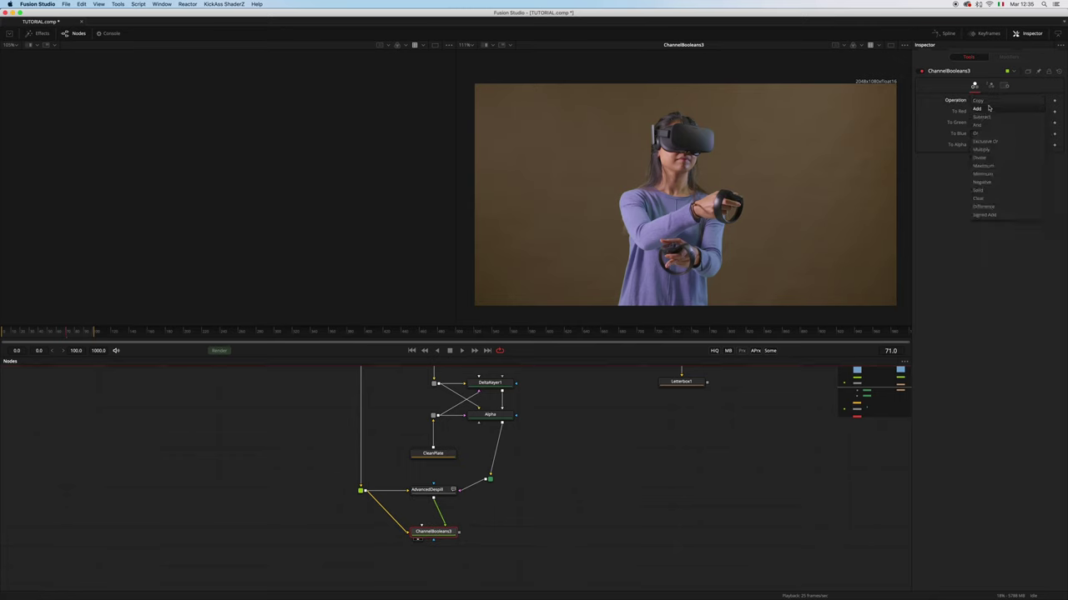
{"action": "left_click", "coordinate": [982, 117]}
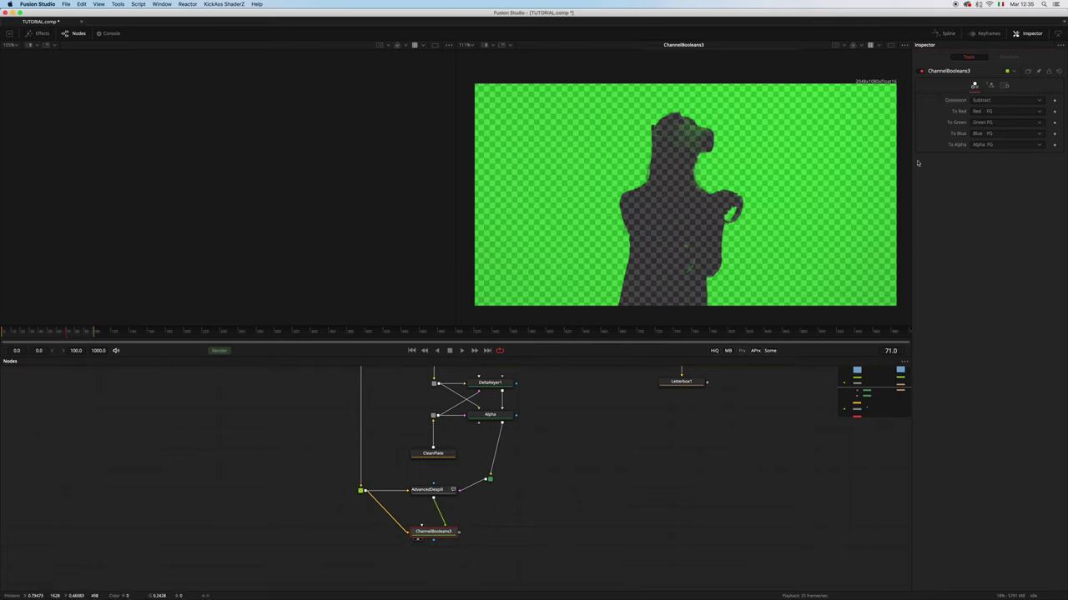
{"action": "left_click", "coordinate": [994, 146]}
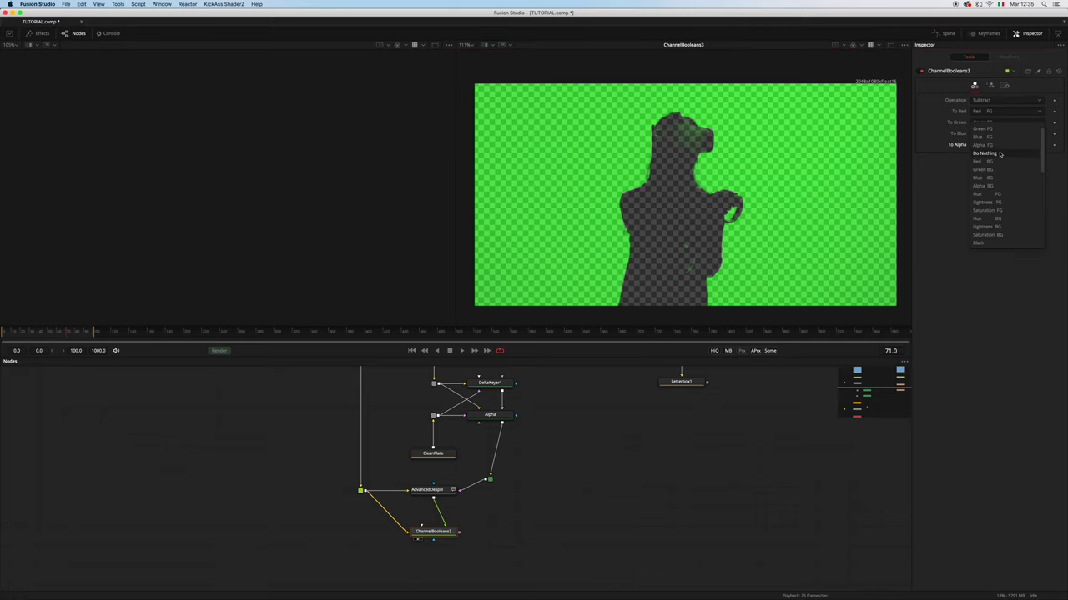
{"action": "left_click", "coordinate": [1000, 155]}
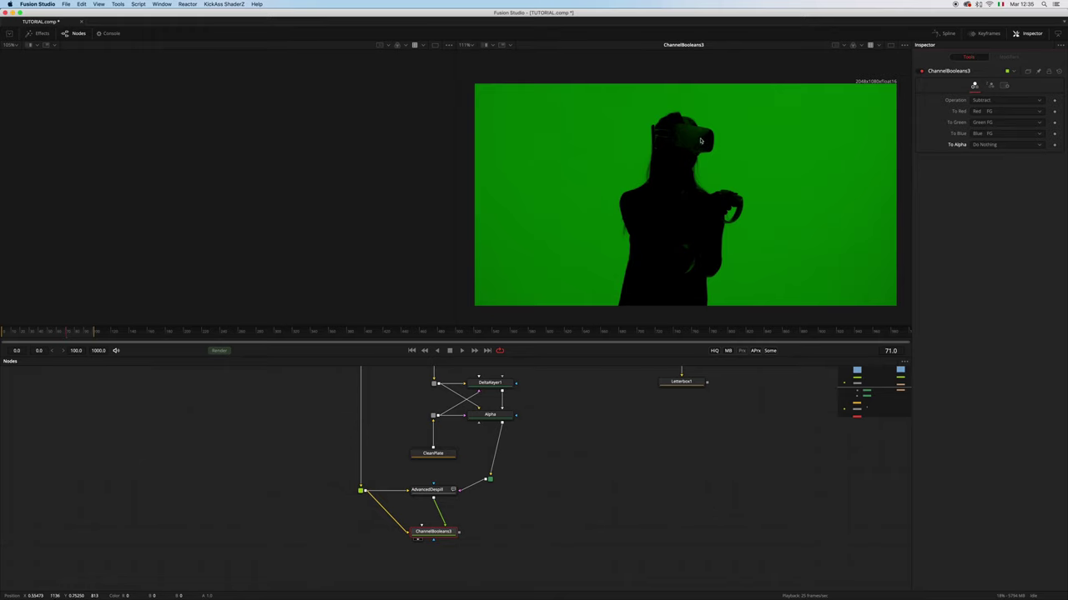
Inspect the subtraction result and compare it with the AdvancedDespill output in the second viewer.
{"action": "scroll", "coordinate": [717, 141], "scroll_direction": "up", "scroll_amount": 2}
{"action": "scroll", "coordinate": [753, 129], "scroll_direction": "down", "scroll_amount": 2}
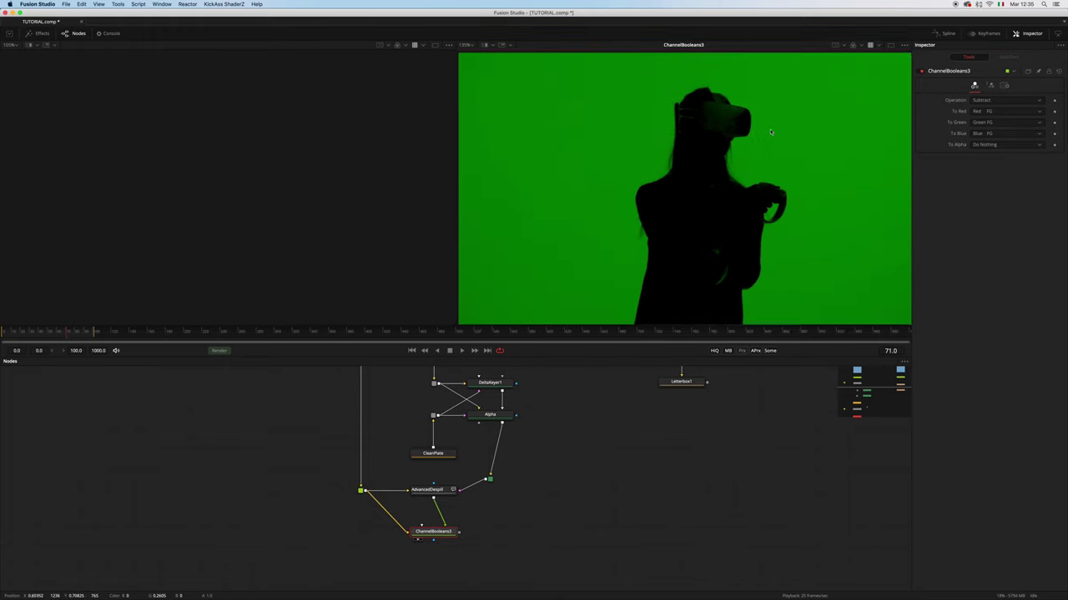
{"action": "scroll", "coordinate": [757, 148], "scroll_direction": "down", "scroll_amount": 1}
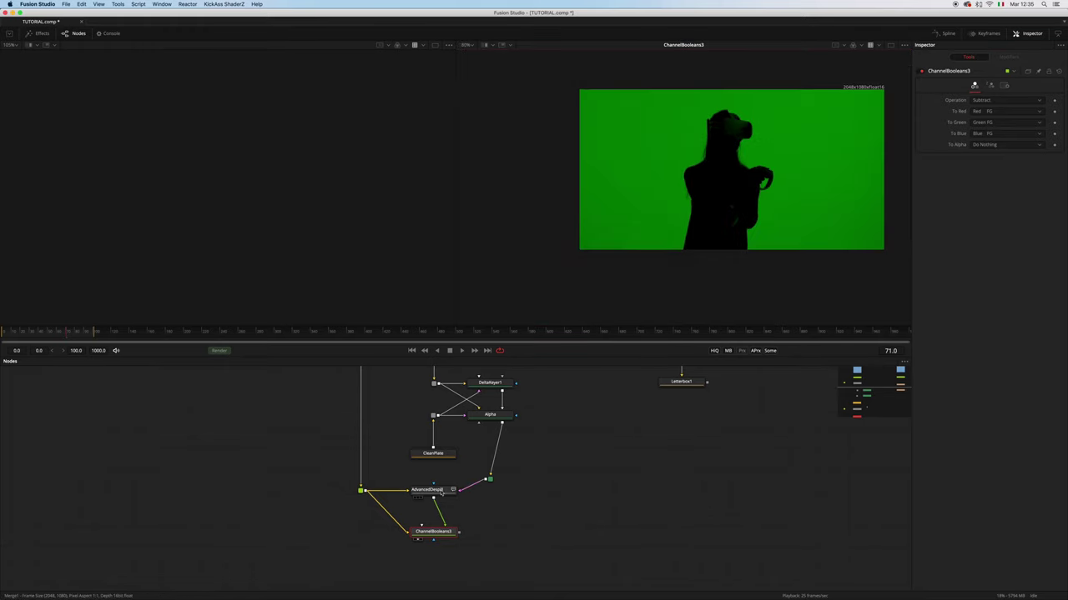
{"action": "left_click_drag", "start_coordinate": [441, 493], "coordinate": [776, 144]}
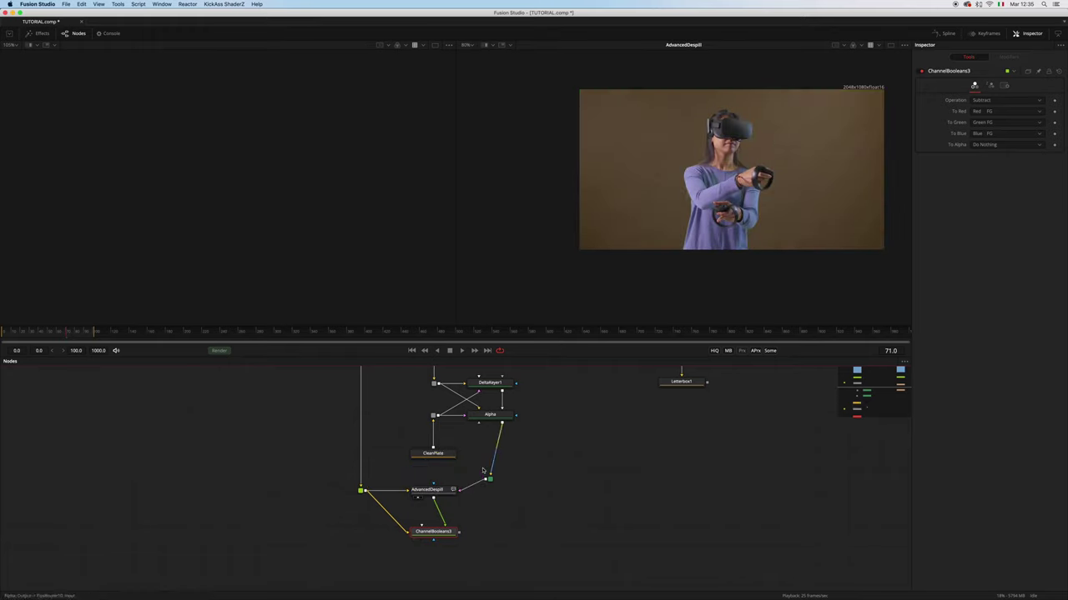
{"action": "key", "text": "2"}
Move ChannelBooleans3 to the lower left of AdvancedDespill, add a Custom Tool beneath it, and show that tool in the second viewer.
{"action": "left_click_drag", "start_coordinate": [442, 533], "coordinate": [372, 530]}
{"action": "left_click_drag", "start_coordinate": [486, 502], "coordinate": [556, 450]}
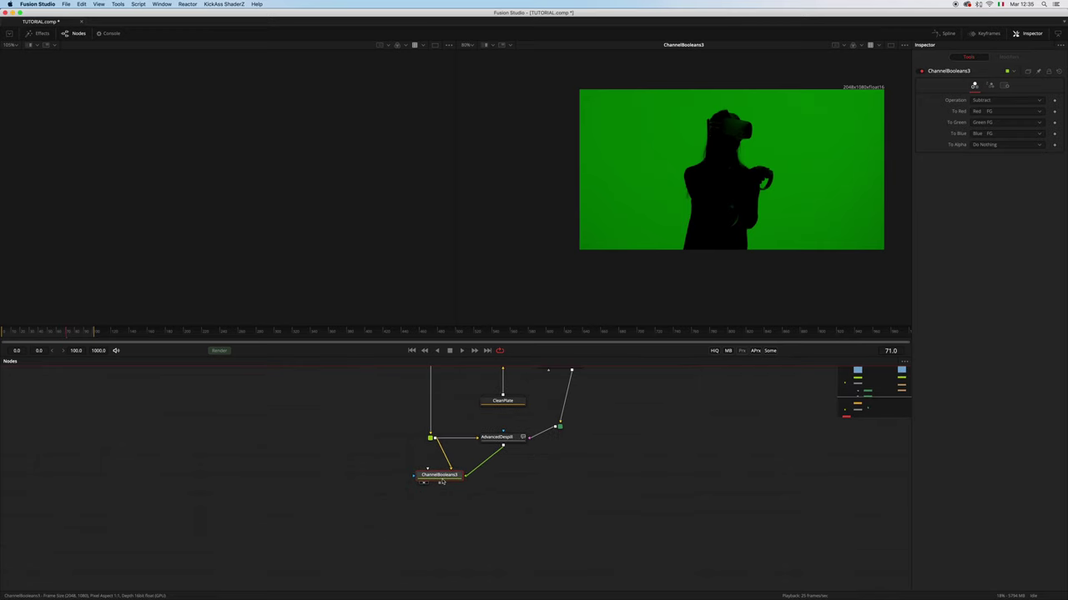
{"action": "key", "text": "shift+space"}
{"action": "key", "text": "BackSpace"}
{"action": "key", "text": "BackSpace"}
{"action": "key", "text": "BackSpace"}
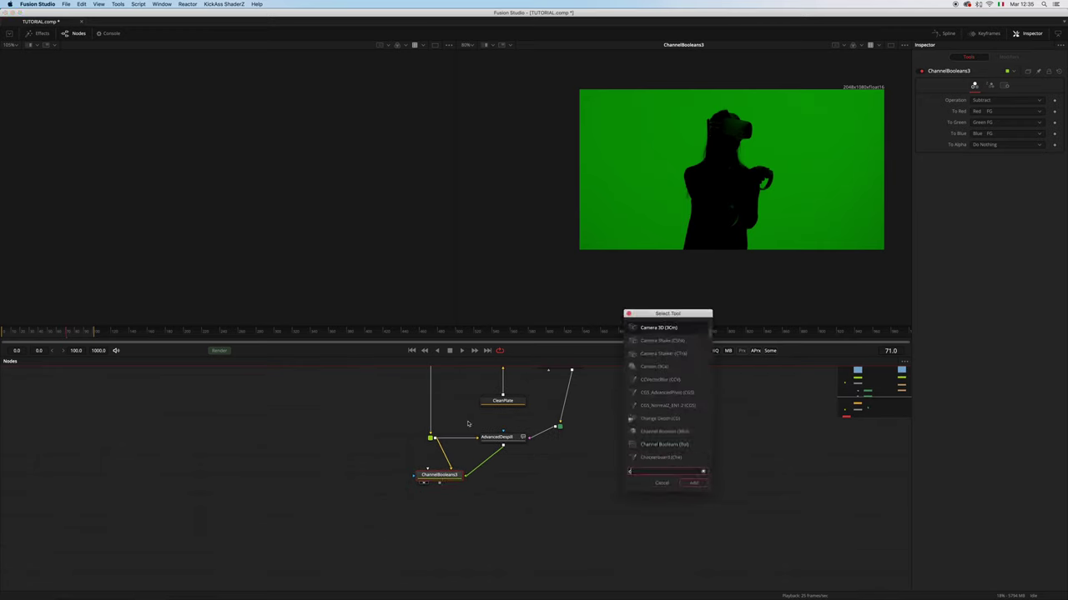
{"action": "type", "text": "cust"}
{"action": "key", "text": "Down"}
{"action": "key", "text": "Return"}
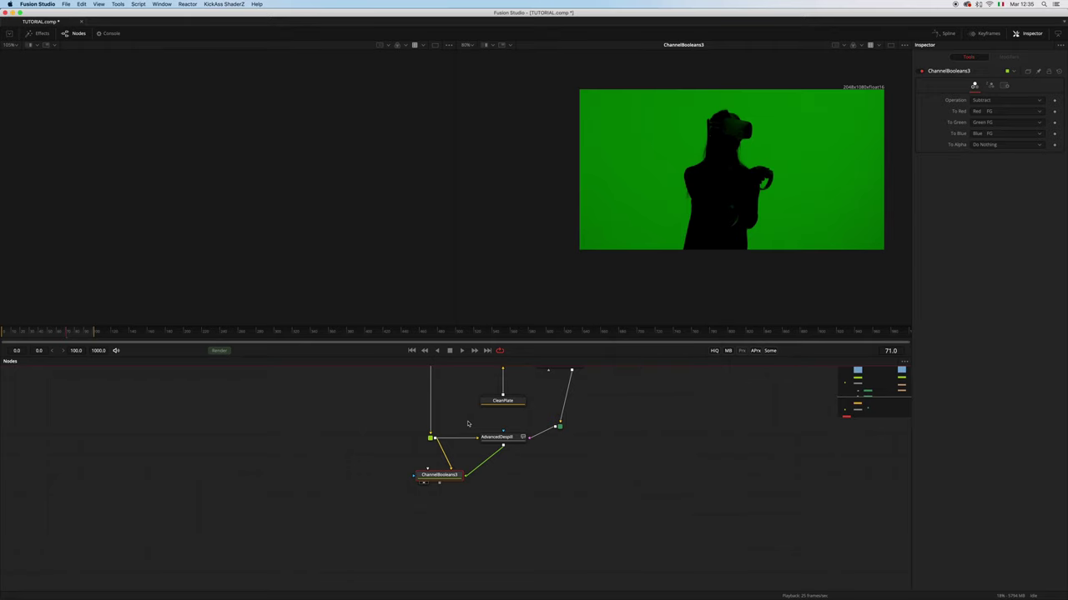
{"action": "left_click_drag", "start_coordinate": [376, 475], "coordinate": [443, 504]}
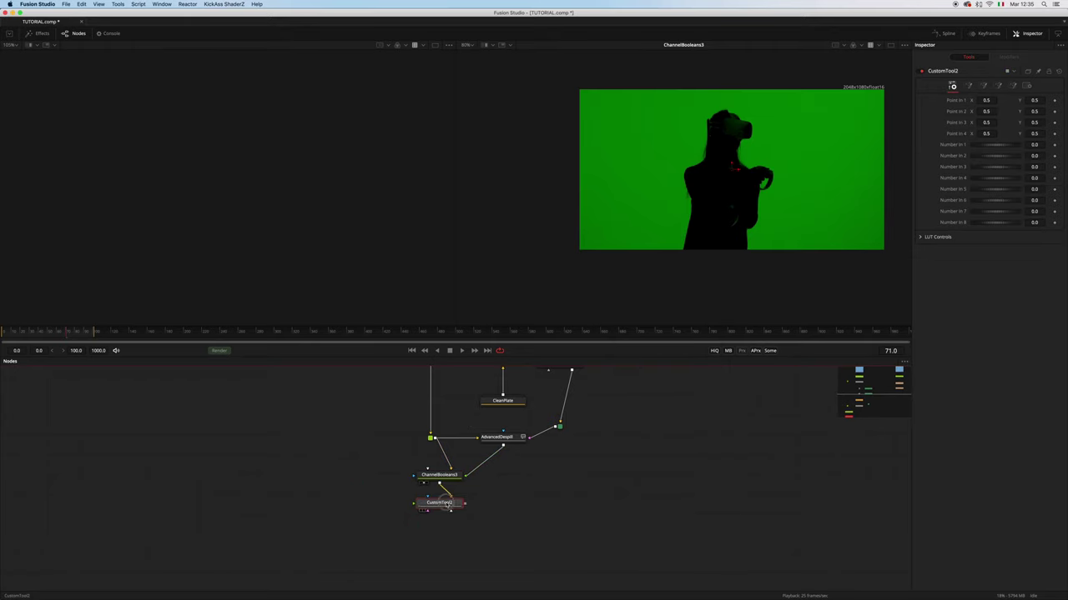
{"action": "key", "text": "2"}
Set the Custom Tool's Red and Blue channel expressions to g1.
{"action": "left_click", "coordinate": [998, 86]}
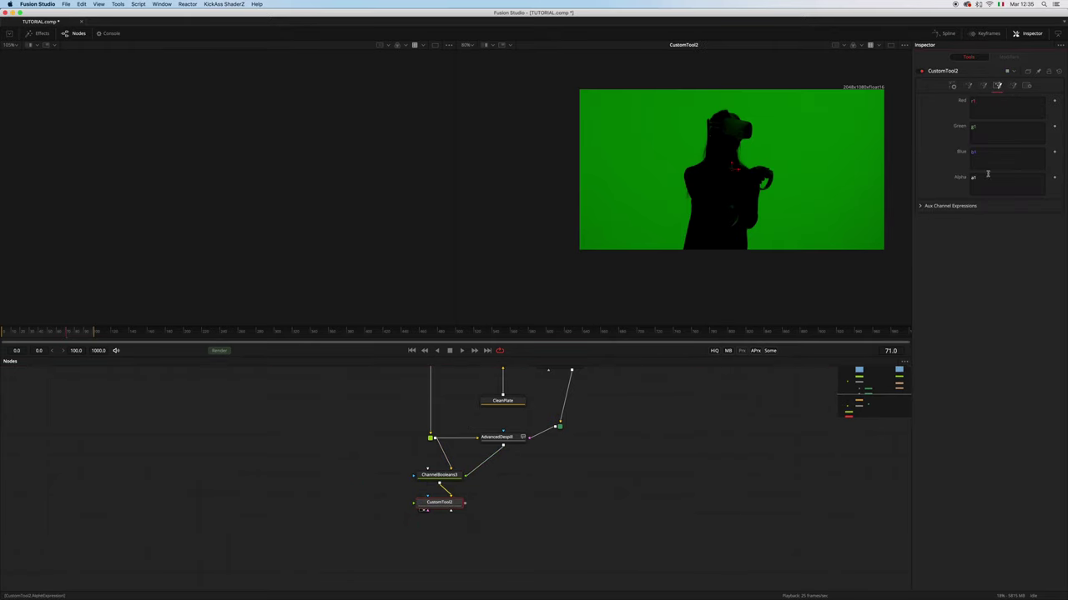
{"action": "left_click", "coordinate": [999, 89]}
{"action": "left_click", "coordinate": [973, 126]}
{"action": "left_click", "coordinate": [983, 102]}
{"action": "type", "text": "g1"}
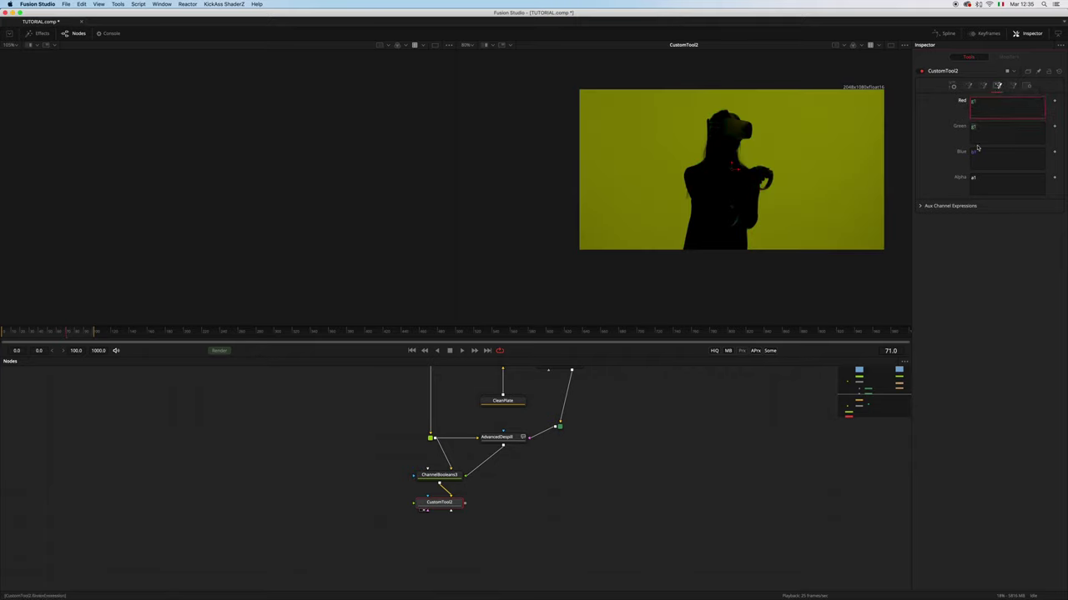
{"action": "double_click", "coordinate": [981, 153]}
{"action": "type", "text": "g1"}
{"action": "key", "text": "Return"}
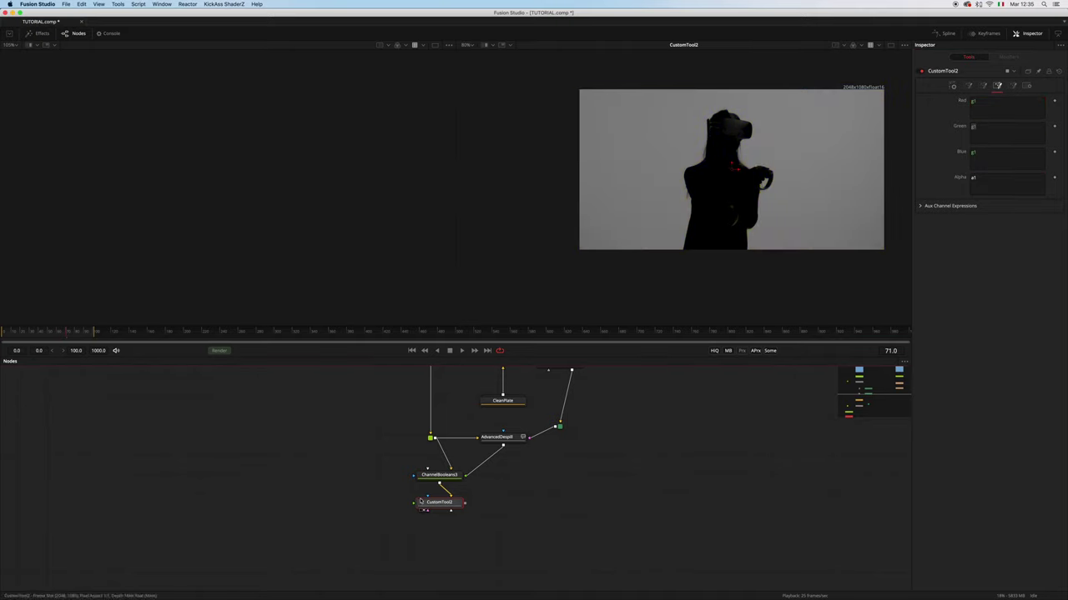
Group ChannelBooleans3 with the Custom Tool and rename the group SpilDifferece.
{"action": "left_click_drag", "start_coordinate": [437, 505], "coordinate": [472, 472]}
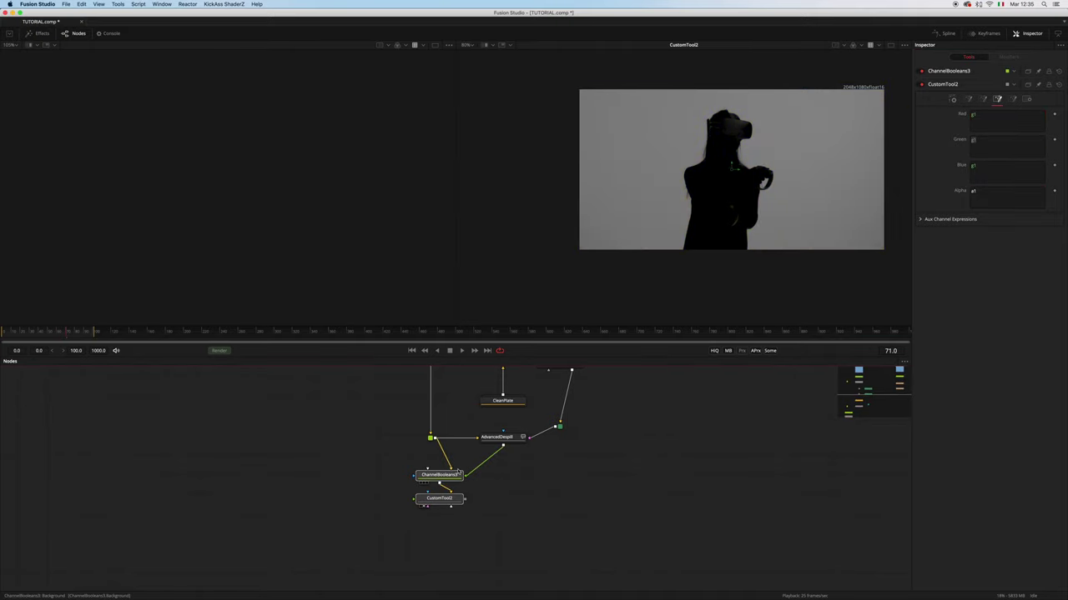
{"action": "key", "text": "super+g"}
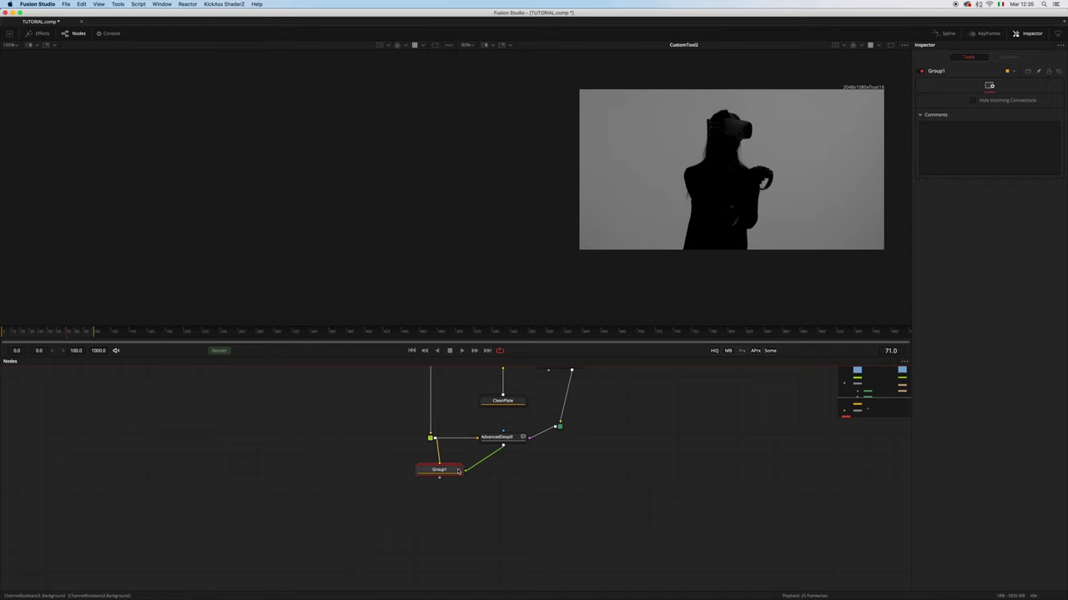
{"action": "key", "text": "F2"}
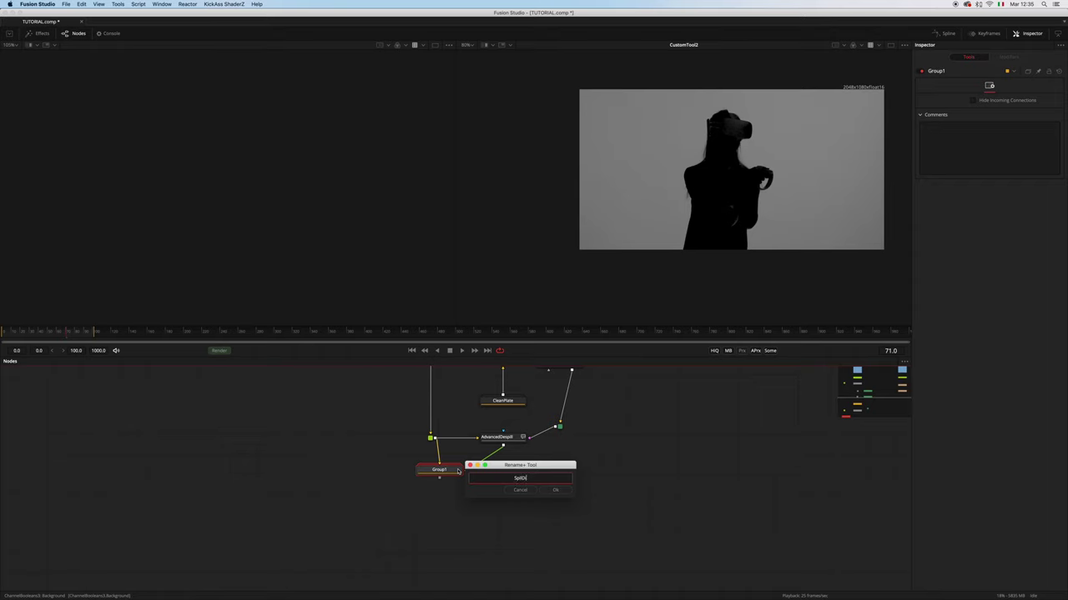
{"action": "type", "text": "SpillDifferece"}
{"action": "key", "text": "Return"}
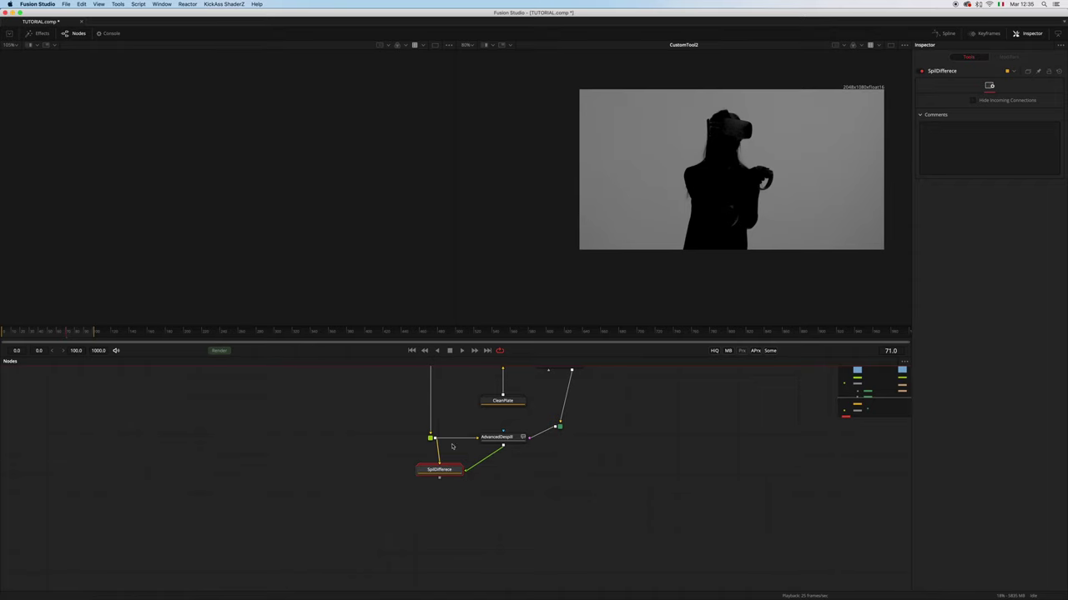
{"action": "left_click_drag", "start_coordinate": [439, 470], "coordinate": [445, 476]}
Move the background branch, from Loader2 through Letterbox1, lower in the node graph.
{"action": "left_click_drag", "start_coordinate": [601, 436], "coordinate": [540, 586]}
{"action": "scroll", "coordinate": [566, 509], "scroll_direction": "down", "scroll_amount": 1}
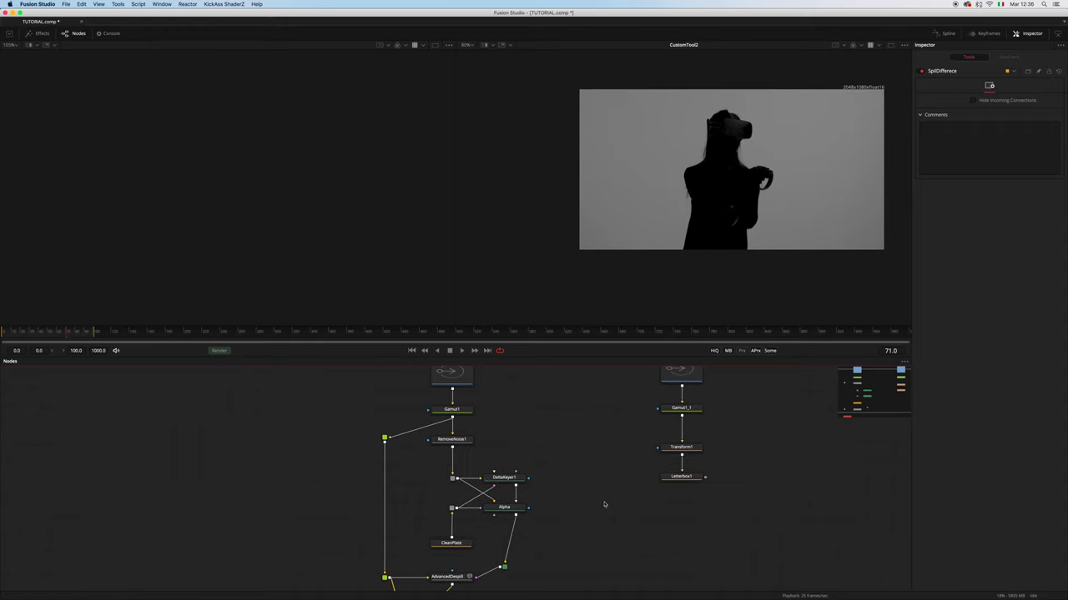
{"action": "scroll", "coordinate": [620, 506], "scroll_direction": "down", "scroll_amount": 3}
{"action": "left_click_drag", "start_coordinate": [657, 507], "coordinate": [659, 490]}
{"action": "scroll", "coordinate": [658, 489], "scroll_direction": "right", "scroll_amount": 3}
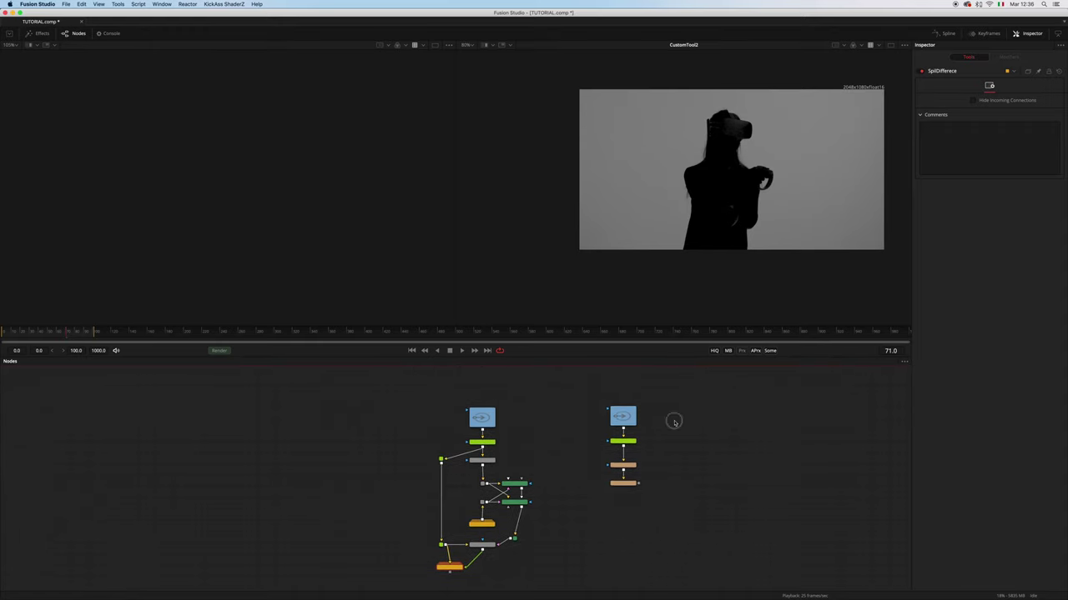
{"action": "left_click_drag", "start_coordinate": [689, 406], "coordinate": [675, 460]}
{"action": "left_click", "coordinate": [631, 524]}
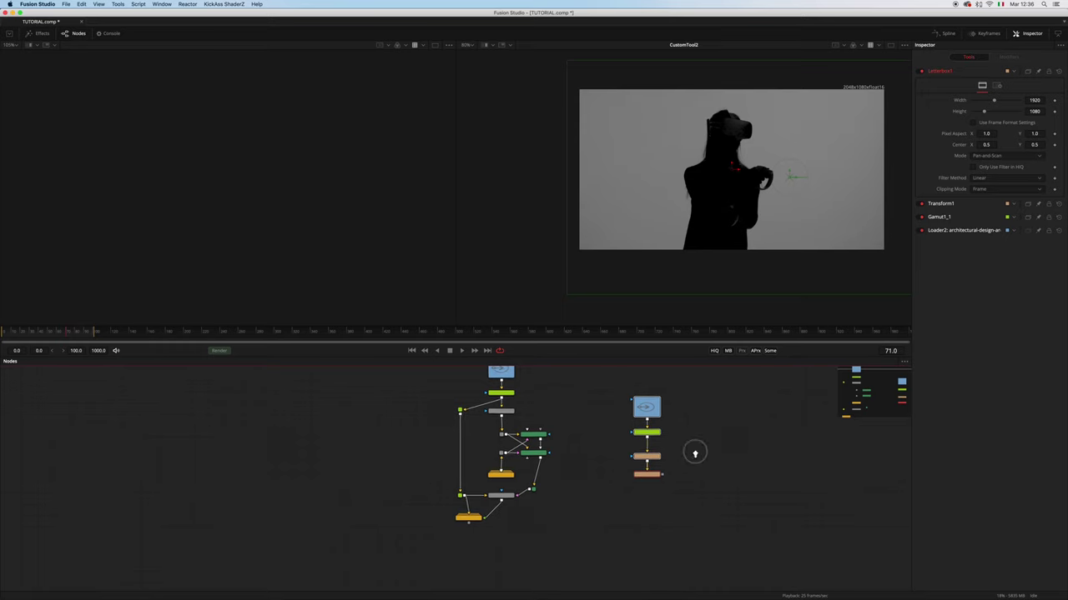
Add an unconnected Wireless Link node in the empty space below the keying branch.
{"action": "scroll", "coordinate": [693, 453], "scroll_direction": "up", "scroll_amount": 1}
{"action": "key", "text": "shift+space"}
{"action": "type", "text": "cust"}
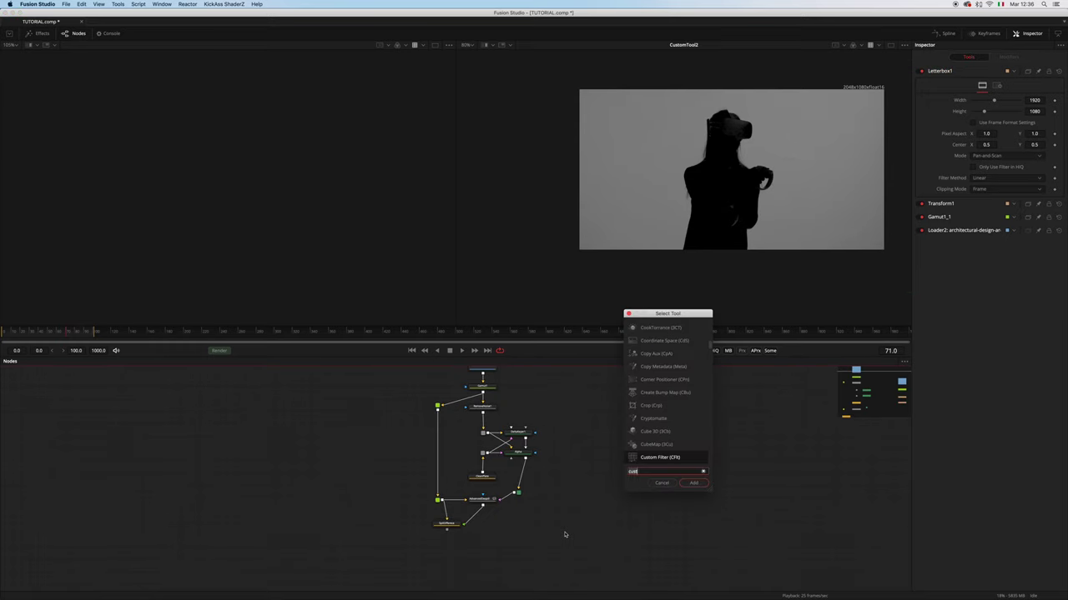
{"action": "key", "text": "BackSpace"}
{"action": "key", "text": "BackSpace"}
{"action": "key", "text": "BackSpace"}
{"action": "key", "text": "BackSpace"}
{"action": "type", "text": "w"}
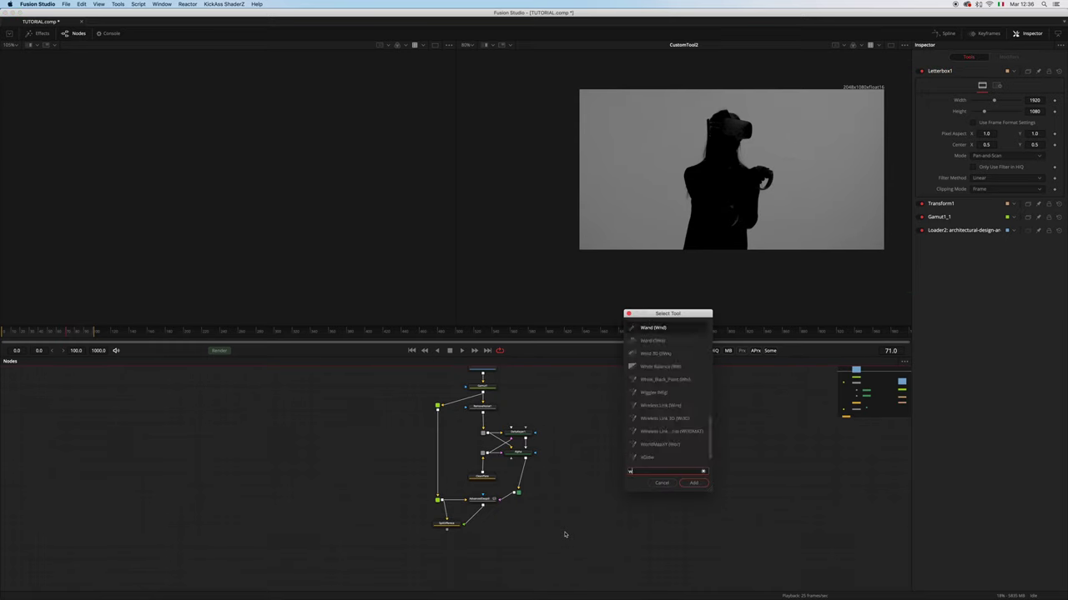
{"action": "type", "text": "ire"}
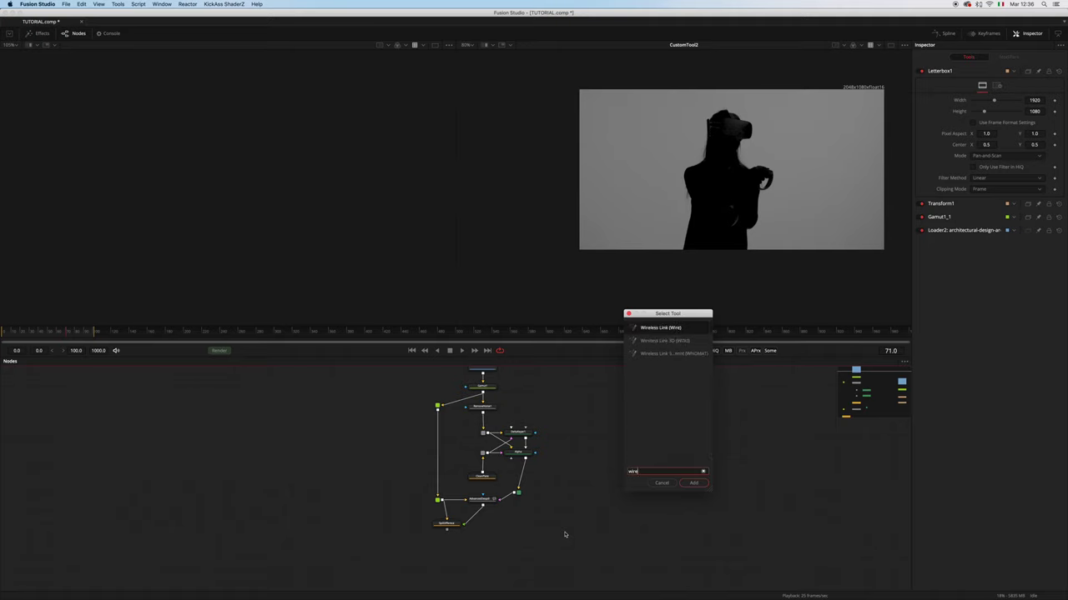
{"action": "key", "text": "Return"}
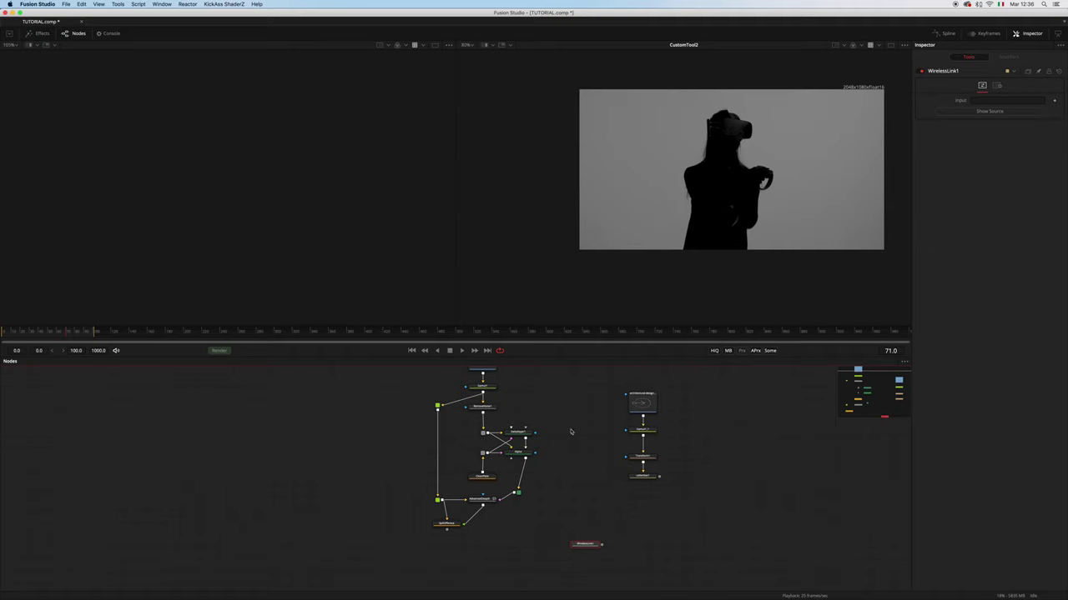
Turn on the tile picture for the Wireless Link node.
{"action": "right_click", "coordinate": [556, 539]}
{"action": "left_click", "coordinate": [520, 543]}
{"action": "left_click_drag", "start_coordinate": [563, 538], "coordinate": [526, 469]}
{"action": "scroll", "coordinate": [556, 468], "scroll_direction": "up", "scroll_amount": 3}
{"action": "right_click", "coordinate": [545, 480]}
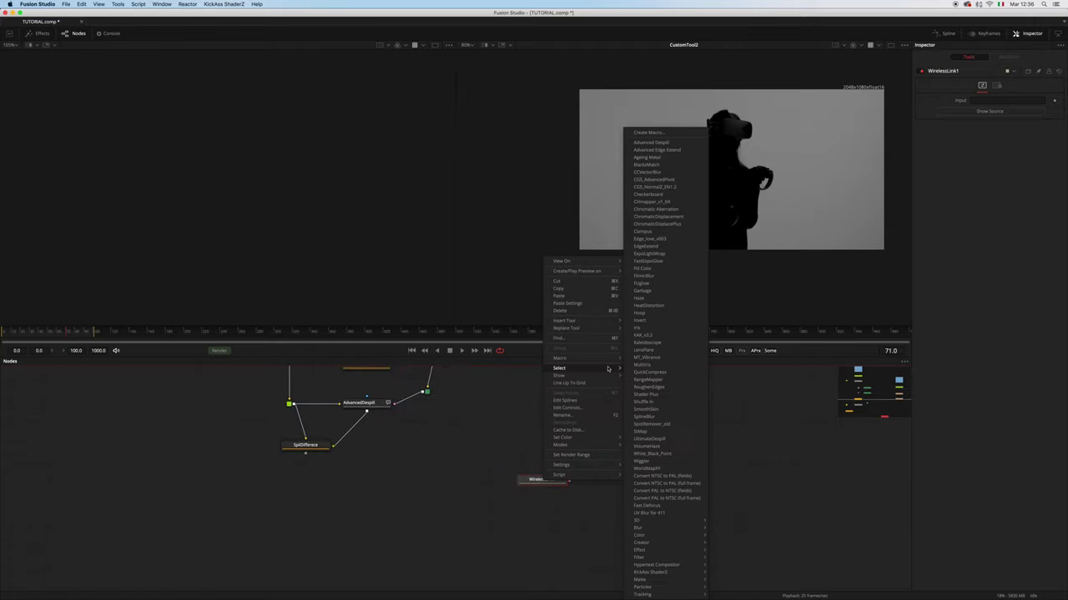
{"action": "left_click", "coordinate": [534, 491]}
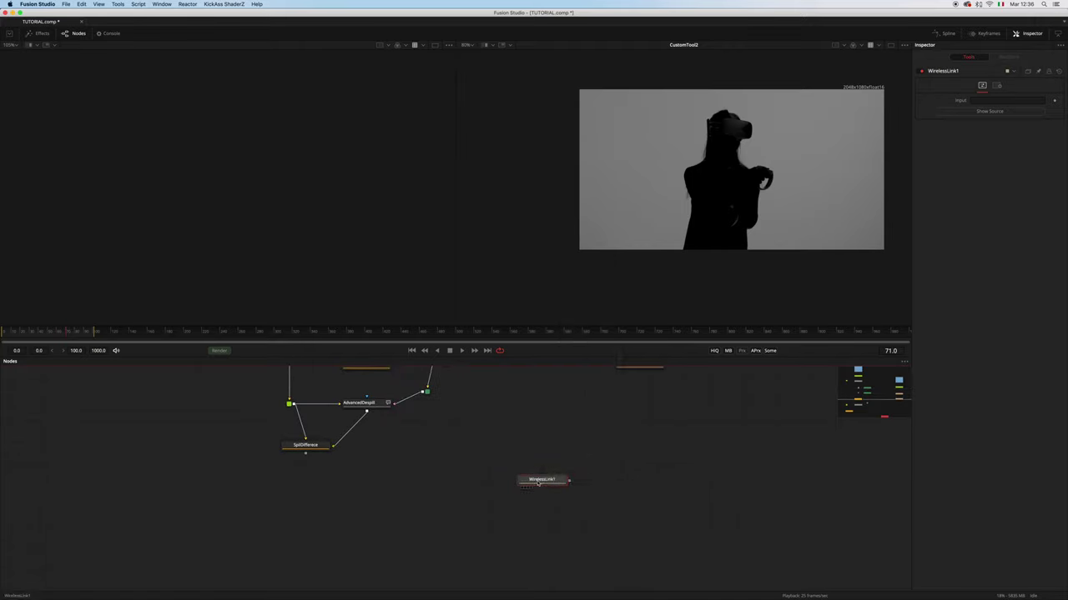
{"action": "right_click", "coordinate": [537, 482]}
{"action": "mouse_move", "coordinate": [584, 376]}
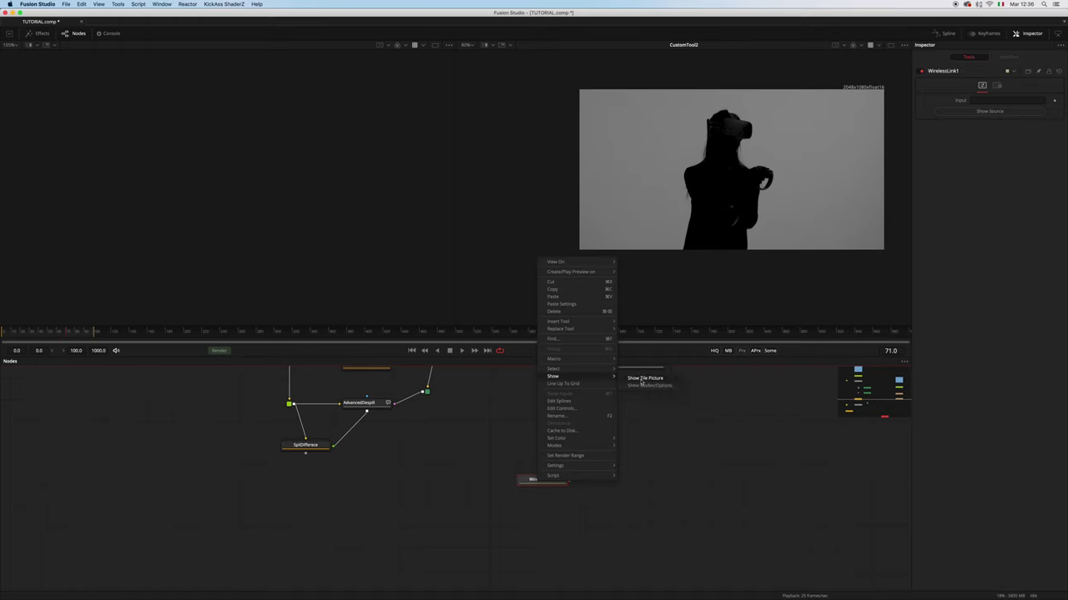
{"action": "left_click", "coordinate": [642, 378]}
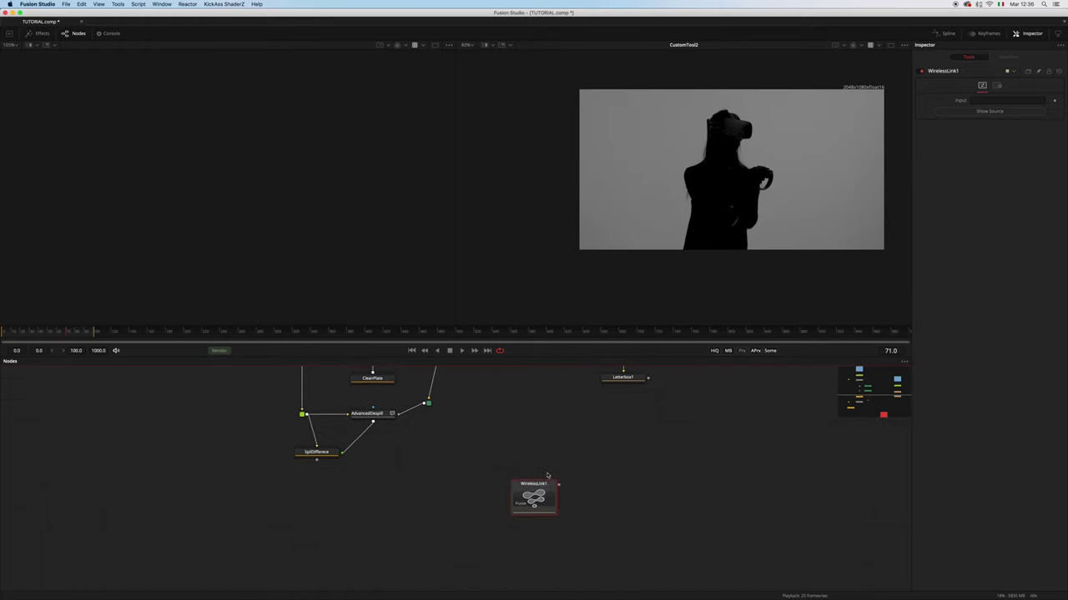
Set Letterbox1 as the Wireless Link's Input and place the link node to the lower left of SpilDifferece.
{"action": "scroll", "coordinate": [552, 479], "scroll_direction": "up", "scroll_amount": 2}
{"action": "scroll", "coordinate": [558, 490], "scroll_direction": "down", "scroll_amount": 2}
{"action": "left_click_drag", "start_coordinate": [538, 521], "coordinate": [522, 516]}
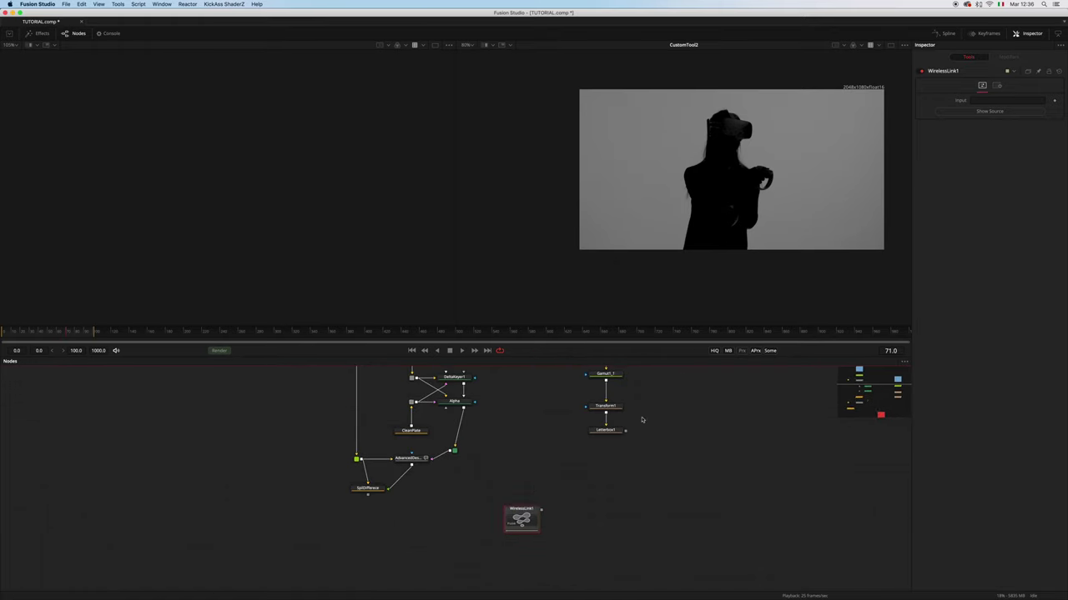
{"action": "scroll", "coordinate": [609, 461], "scroll_direction": "up", "scroll_amount": 1}
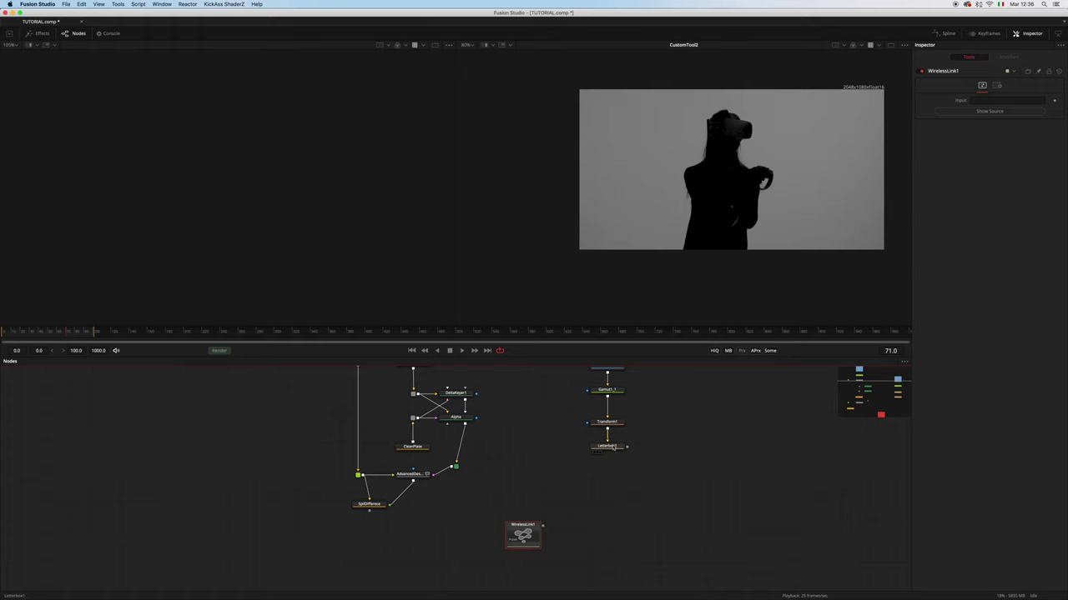
{"action": "left_click_drag", "start_coordinate": [613, 448], "coordinate": [996, 100]}
{"action": "left_click_drag", "start_coordinate": [524, 521], "coordinate": [271, 519]}
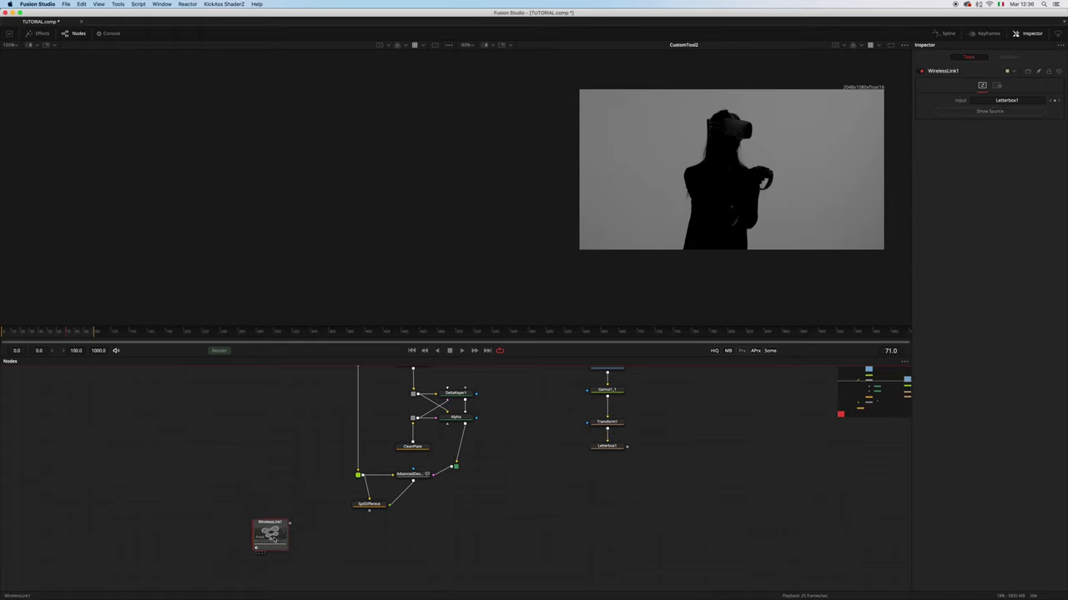
Rename the Wireless Link node BGCopy and adjust its position slightly.
{"action": "key", "text": "F2"}
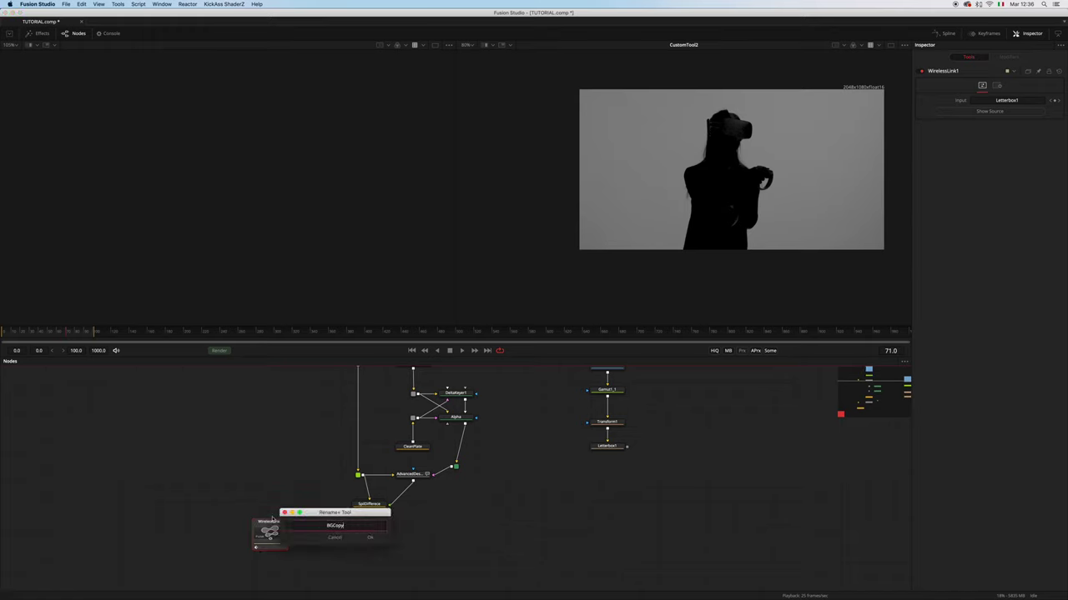
{"action": "key", "text": "Return"}
{"action": "left_click_drag", "start_coordinate": [271, 531], "coordinate": [275, 540]}
Create a Merge node below AdvancedDespill that combines BGCopy as foreground with AdvancedDespill as background.
{"action": "left_click_drag", "start_coordinate": [374, 519], "coordinate": [432, 505]}
{"action": "left_click_drag", "start_coordinate": [345, 525], "coordinate": [471, 466]}
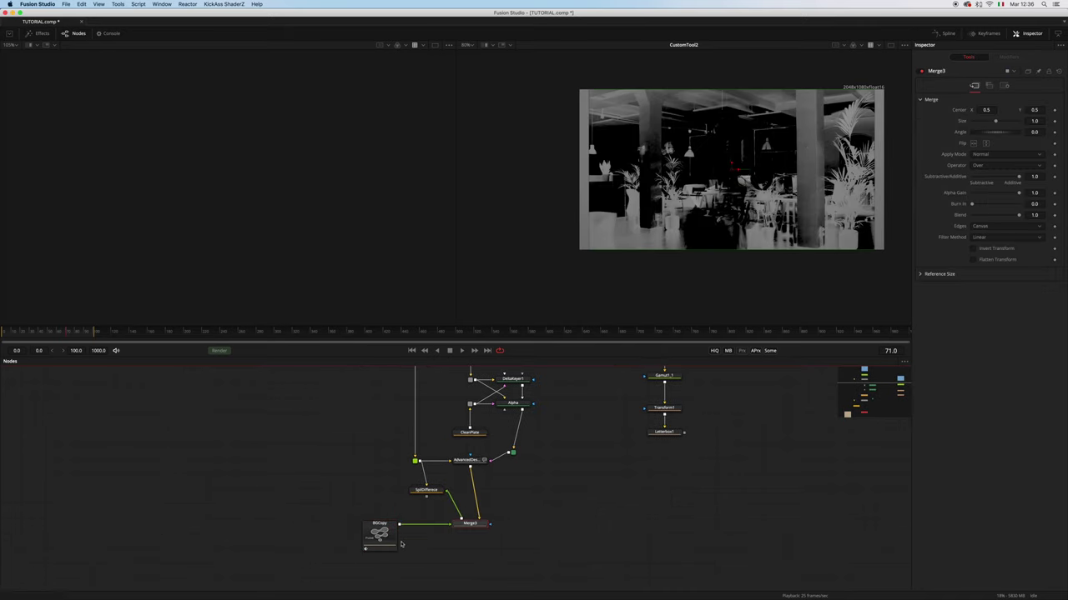
Display Merge3 in the viewer and connect AdvancedDespill's output to the detached SpilDifference node.
{"action": "left_click_drag", "start_coordinate": [470, 524], "coordinate": [731, 226]}
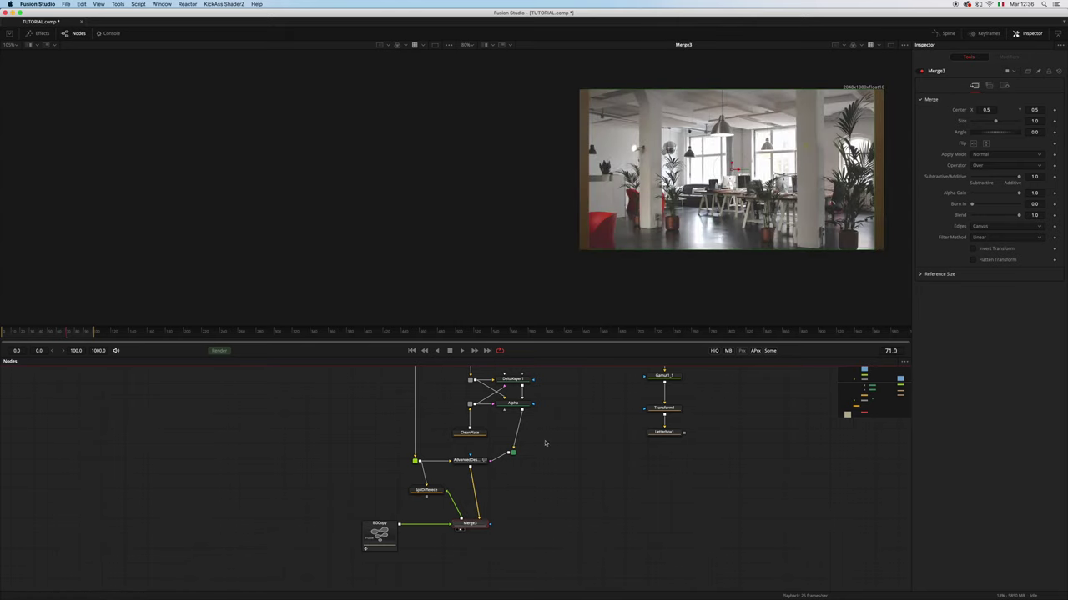
{"action": "scroll", "coordinate": [503, 472], "scroll_direction": "down", "scroll_amount": 1}
{"action": "scroll", "coordinate": [487, 492], "scroll_direction": "up", "scroll_amount": 1}
{"action": "left_click", "coordinate": [437, 489]}
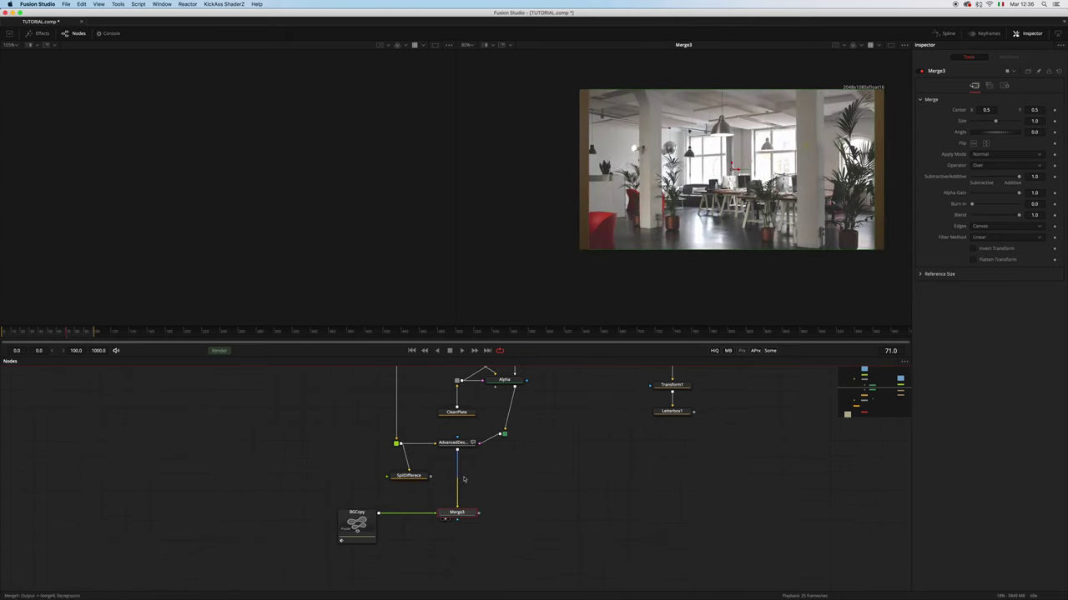
{"action": "left_click_drag", "start_coordinate": [457, 450], "coordinate": [430, 476]}
{"action": "left_click_drag", "start_coordinate": [710, 195], "coordinate": [655, 220]}
{"action": "scroll", "coordinate": [653, 218], "scroll_direction": "up", "scroll_amount": 1}
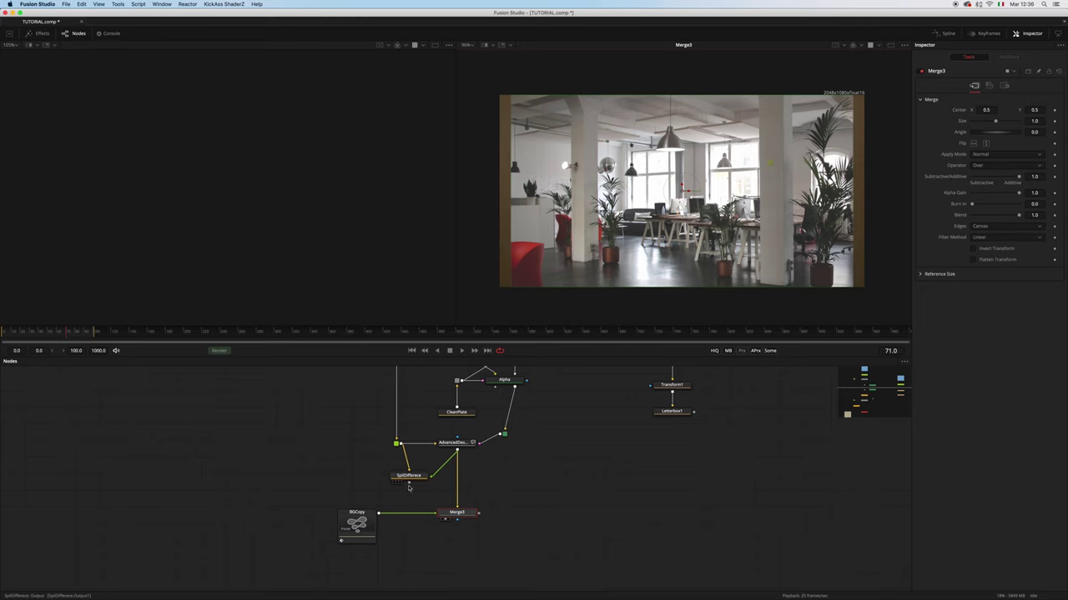
Connect SpilDifference to Merge3 as its effect mask and set the mask channel to Luminance.
{"action": "left_click_drag", "start_coordinate": [430, 477], "coordinate": [461, 516]}
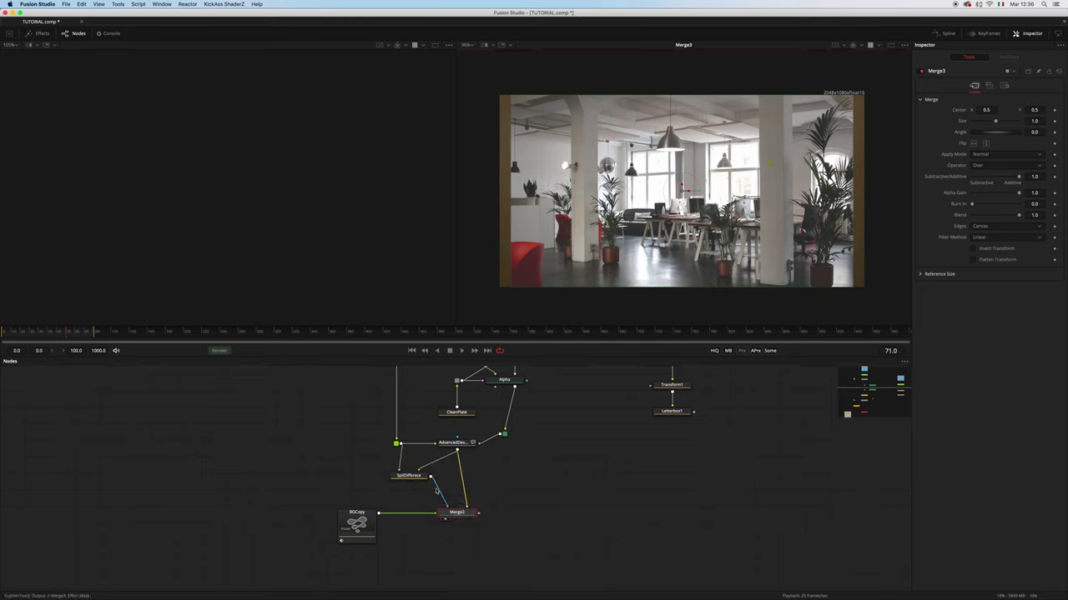
{"action": "left_click_drag", "start_coordinate": [408, 477], "coordinate": [411, 488]}
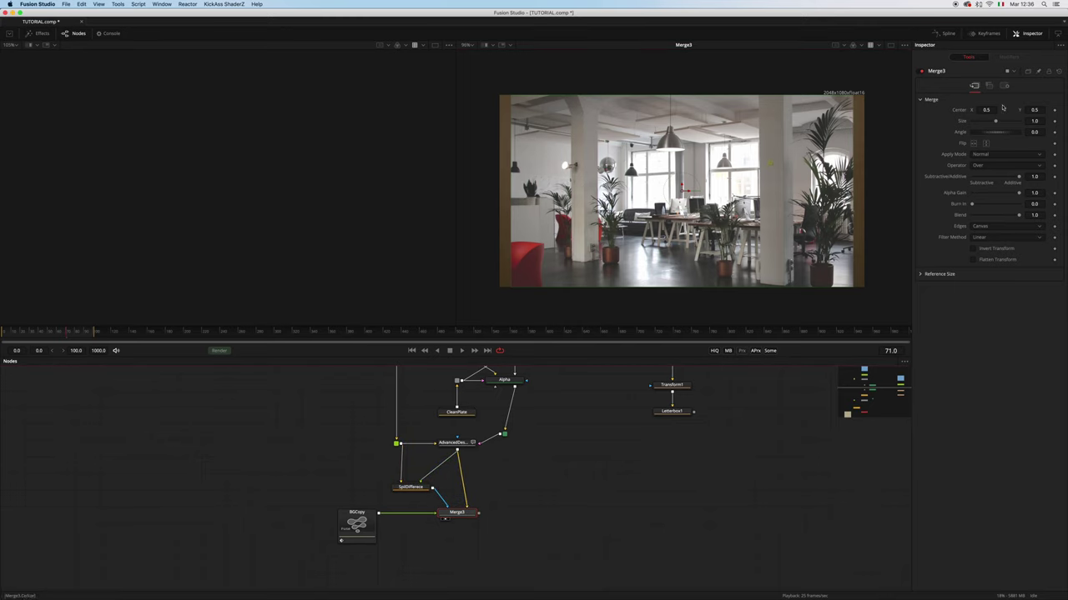
{"action": "left_click", "coordinate": [992, 87]}
{"action": "left_click", "coordinate": [1004, 87]}
{"action": "left_click", "coordinate": [994, 173]}
{"action": "left_click", "coordinate": [1010, 192]}
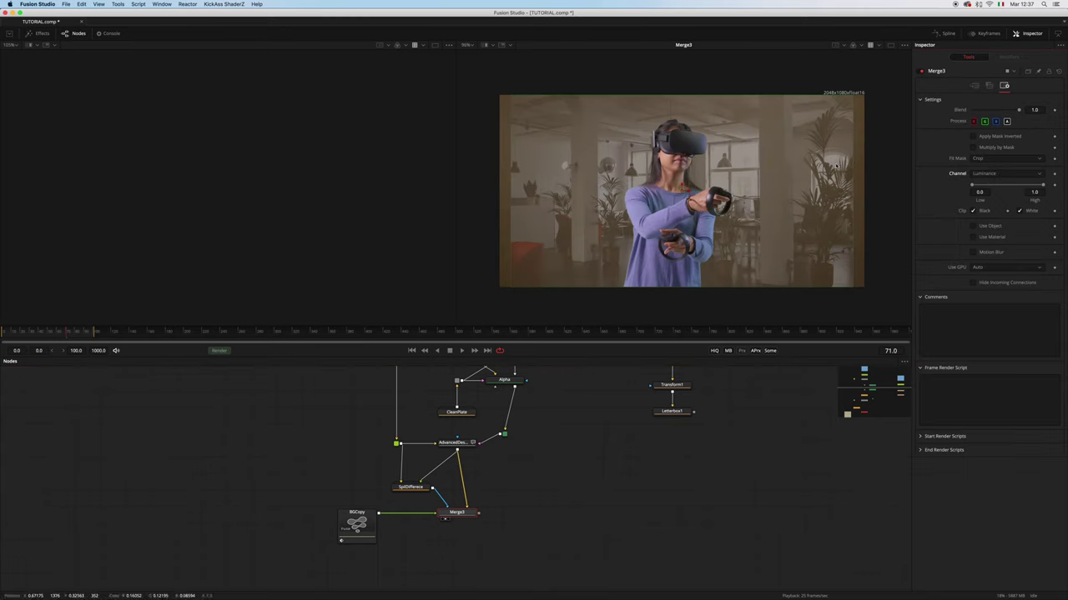
{"action": "left_click", "coordinate": [974, 86]}
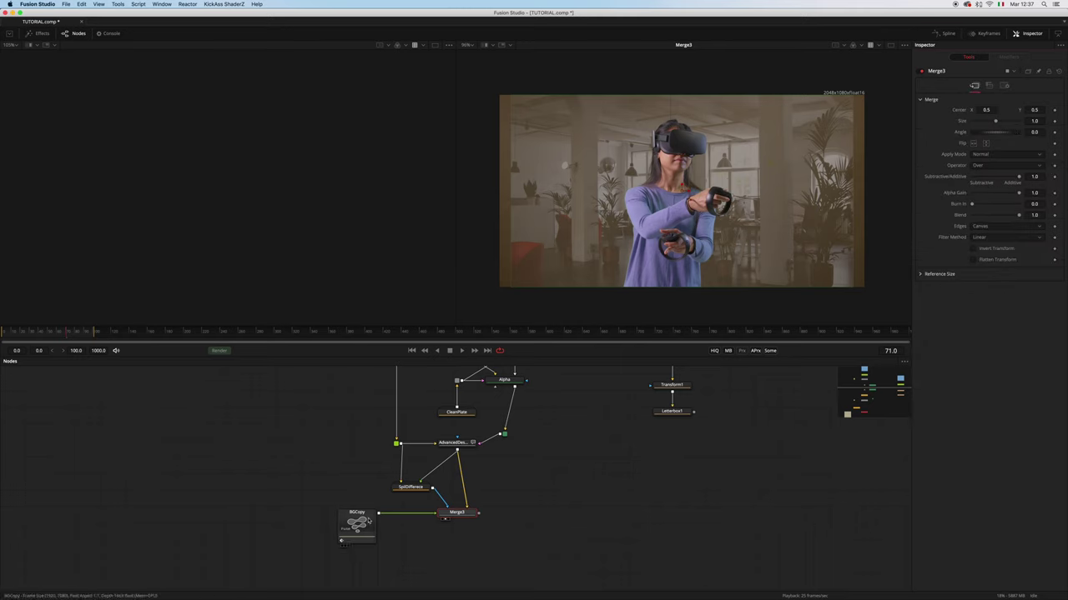
Move the BGCopy node farther from Merge3 to make room between them and test Merge3's blend amount.
{"action": "left_click_drag", "start_coordinate": [357, 524], "coordinate": [326, 524]}
{"action": "scroll", "coordinate": [694, 187], "scroll_direction": "up", "scroll_amount": 4}
{"action": "left_click_drag", "start_coordinate": [730, 189], "coordinate": [745, 244]}
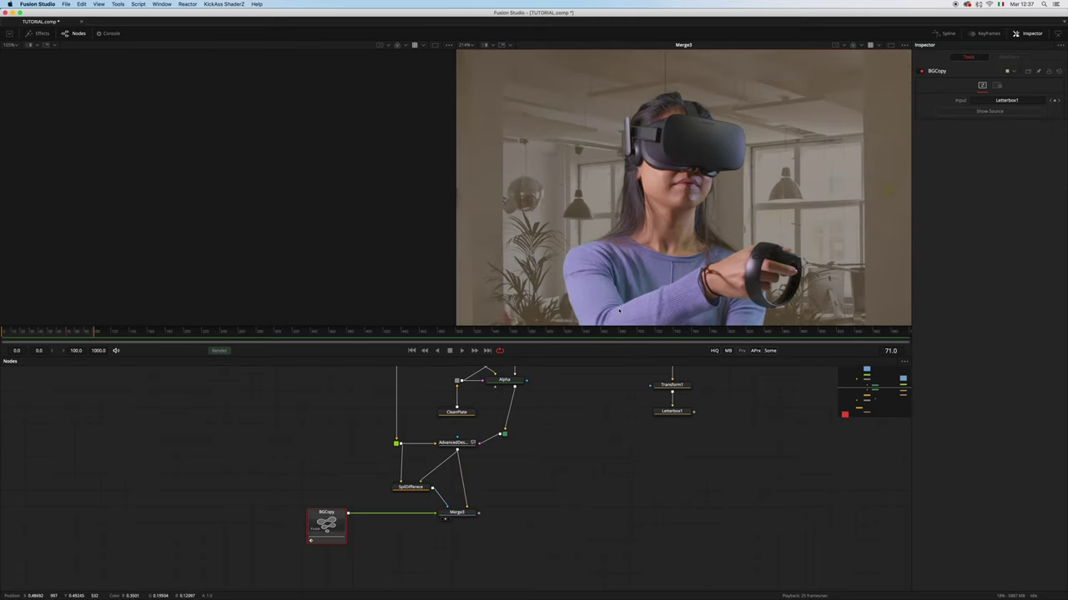
{"action": "left_click", "coordinate": [461, 512]}
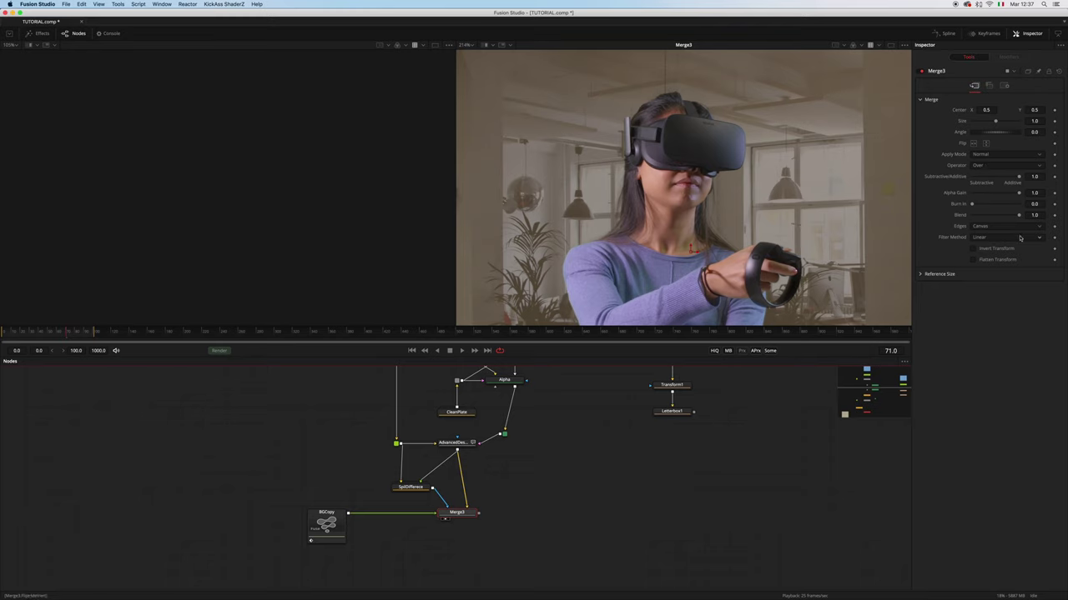
{"action": "left_click_drag", "start_coordinate": [1019, 216], "coordinate": [1049, 221]}
{"action": "left_click_drag", "start_coordinate": [332, 507], "coordinate": [316, 509]}
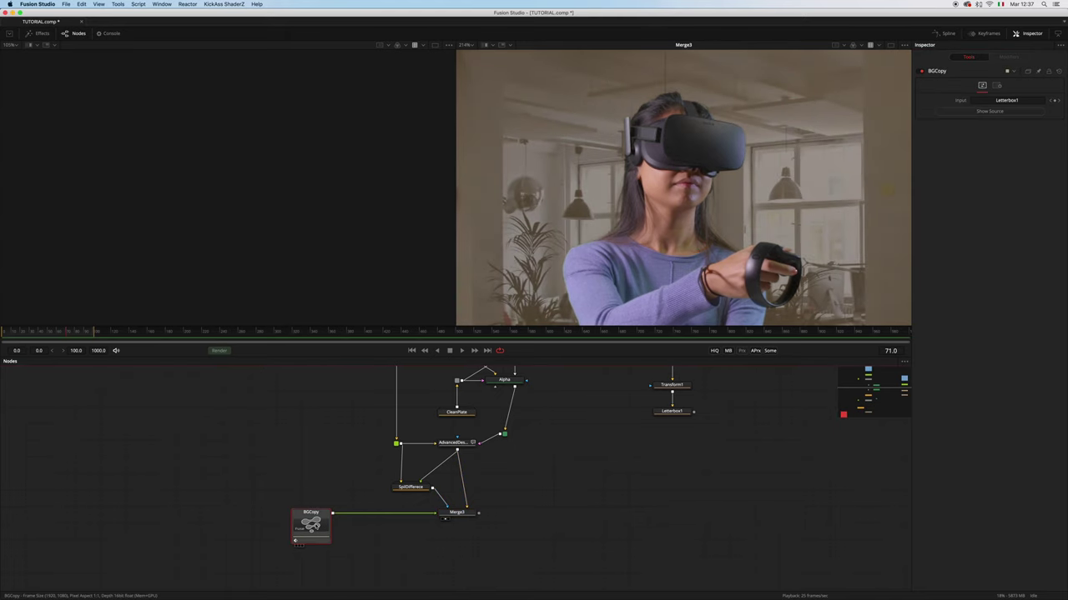
Insert a Blur node between BGCopy and Merge3 and set its blur size to about 19.7.
{"action": "key", "text": "shift+space"}
{"action": "type", "text": "wire"}
{"action": "key", "text": "BackSpace"}
{"action": "key", "text": "BackSpace"}
{"action": "key", "text": "BackSpace"}
{"action": "key", "text": "BackSpace"}
{"action": "type", "text": "b"}
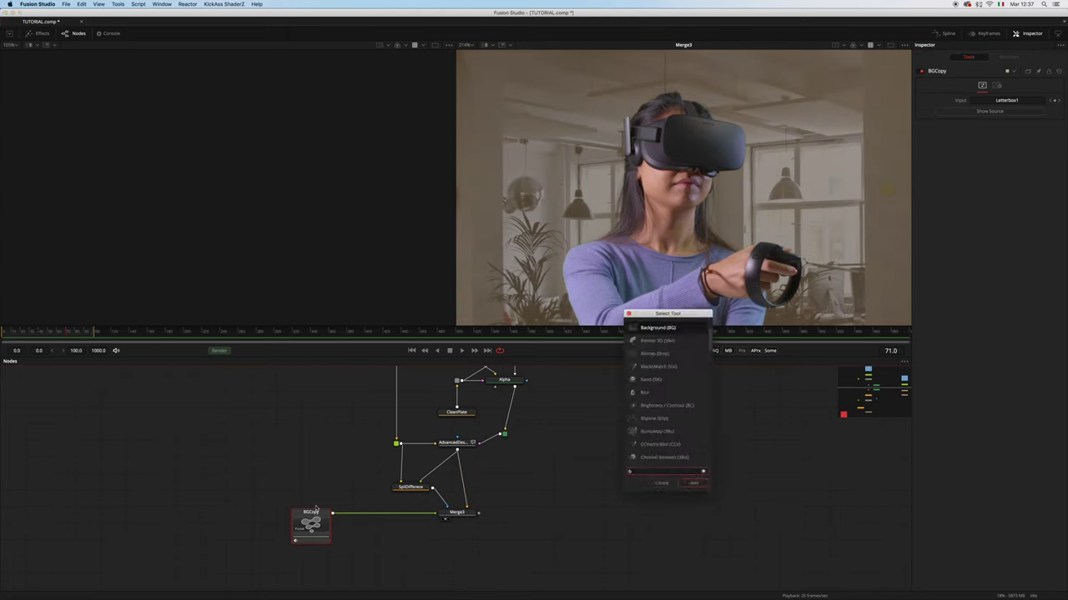
{"action": "type", "text": "lu"}
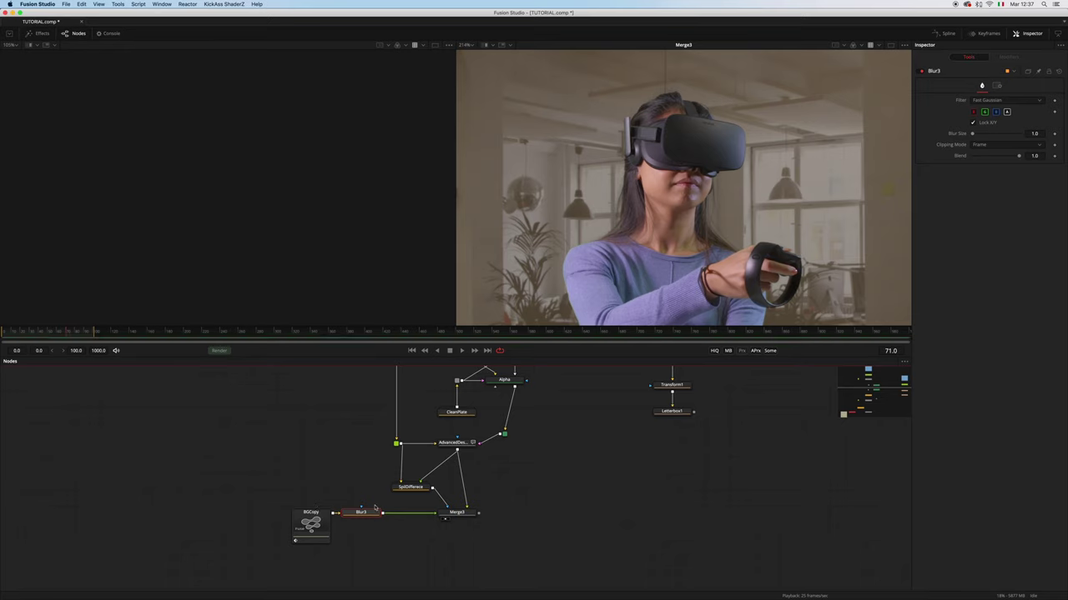
{"action": "left_click_drag", "start_coordinate": [360, 512], "coordinate": [375, 508]}
{"action": "left_click_drag", "start_coordinate": [971, 133], "coordinate": [981, 134]}
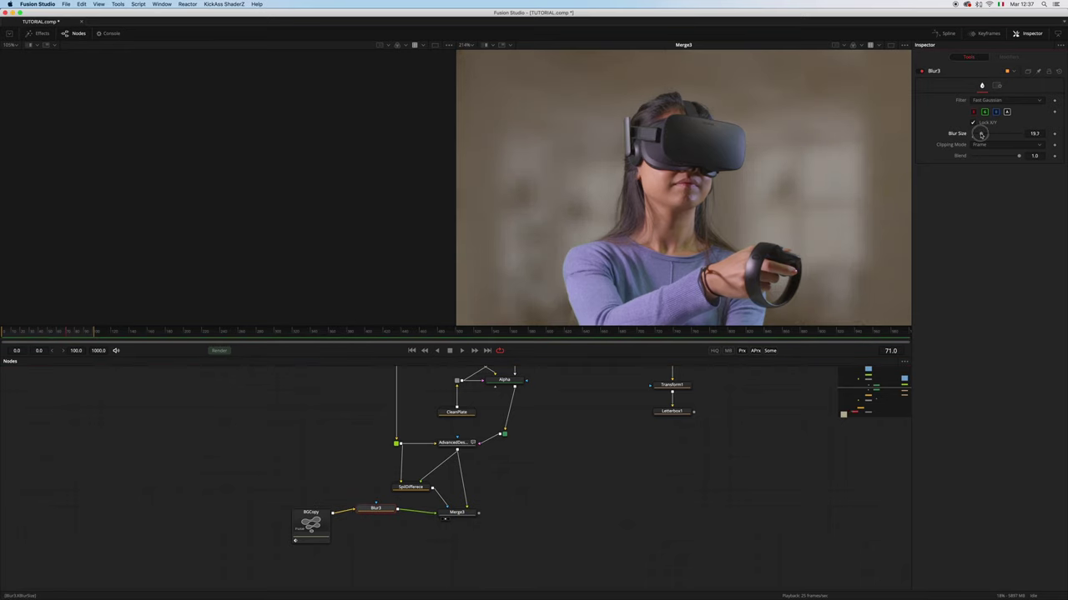
Align the Merge3 and BGCopy nodes in a straight row with the blur node.
{"action": "left_click_drag", "start_coordinate": [455, 512], "coordinate": [455, 507]}
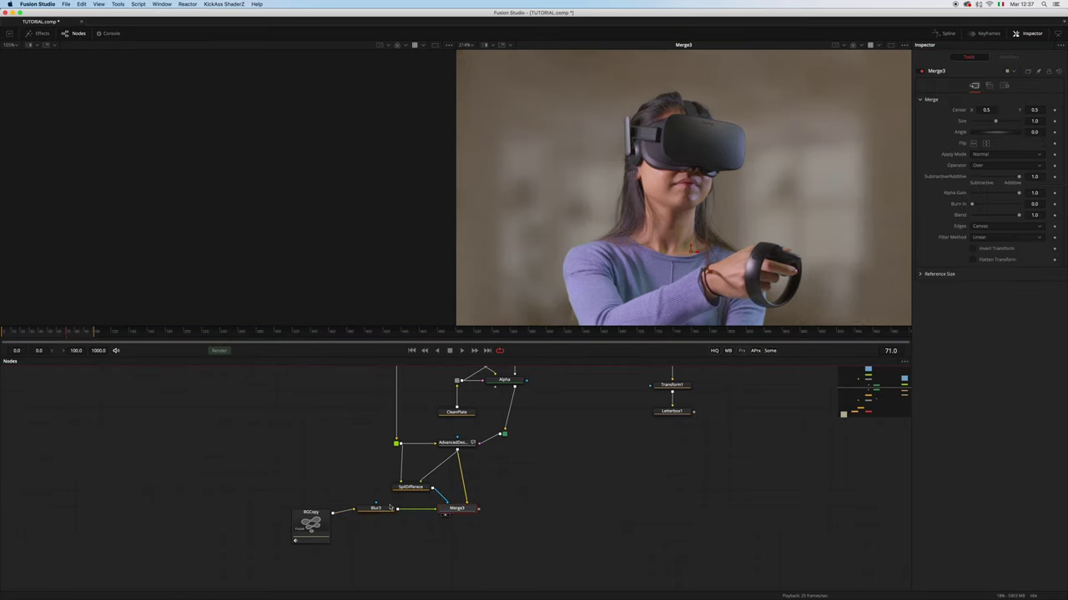
{"action": "left_click", "coordinate": [359, 510]}
{"action": "left_click_drag", "start_coordinate": [312, 523], "coordinate": [307, 519]}
Lower Merge3's blend to about 0.811.
{"action": "left_click", "coordinate": [455, 508]}
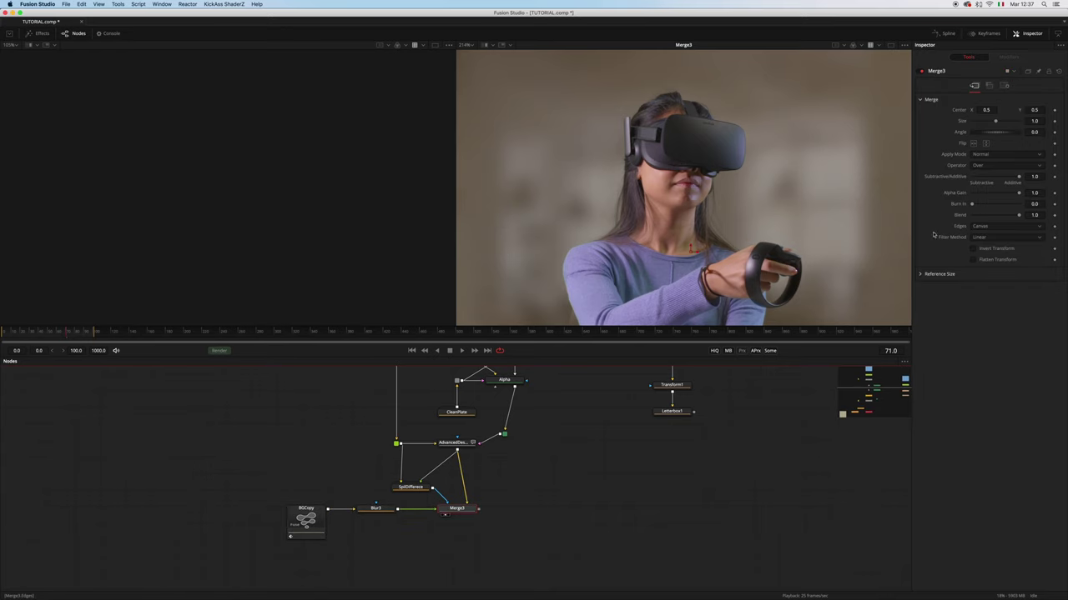
{"action": "mouse_move", "coordinate": [1008, 217]}
{"action": "left_mouse_down"}
{"action": "mouse_move", "coordinate": [997, 215]}
{"action": "mouse_move", "coordinate": [1010, 219]}
{"action": "left_mouse_up"}
{"action": "scroll", "coordinate": [715, 164], "scroll_direction": "down", "scroll_amount": 6}
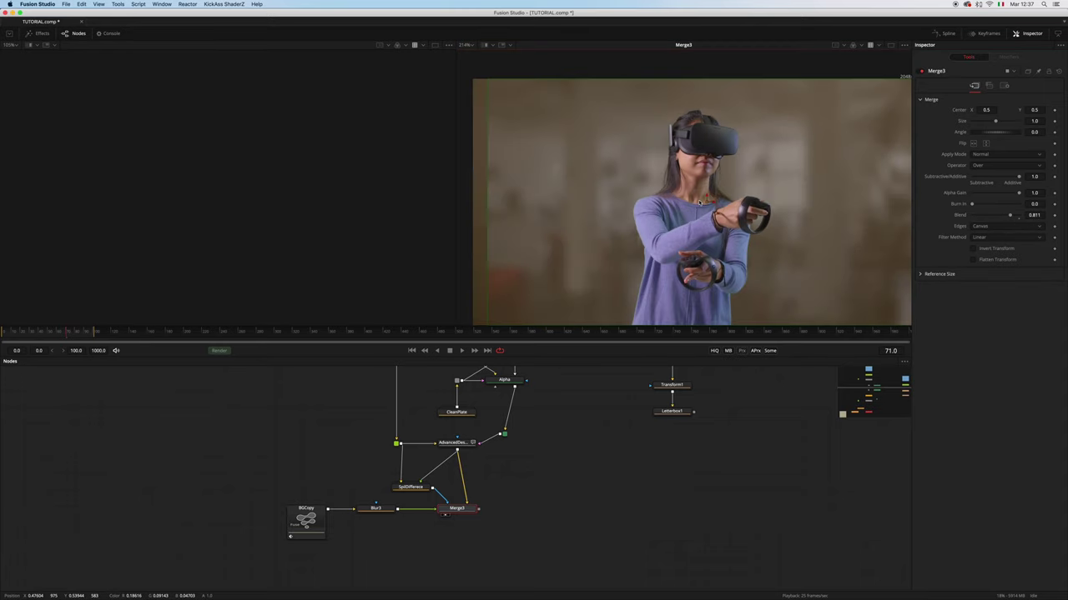
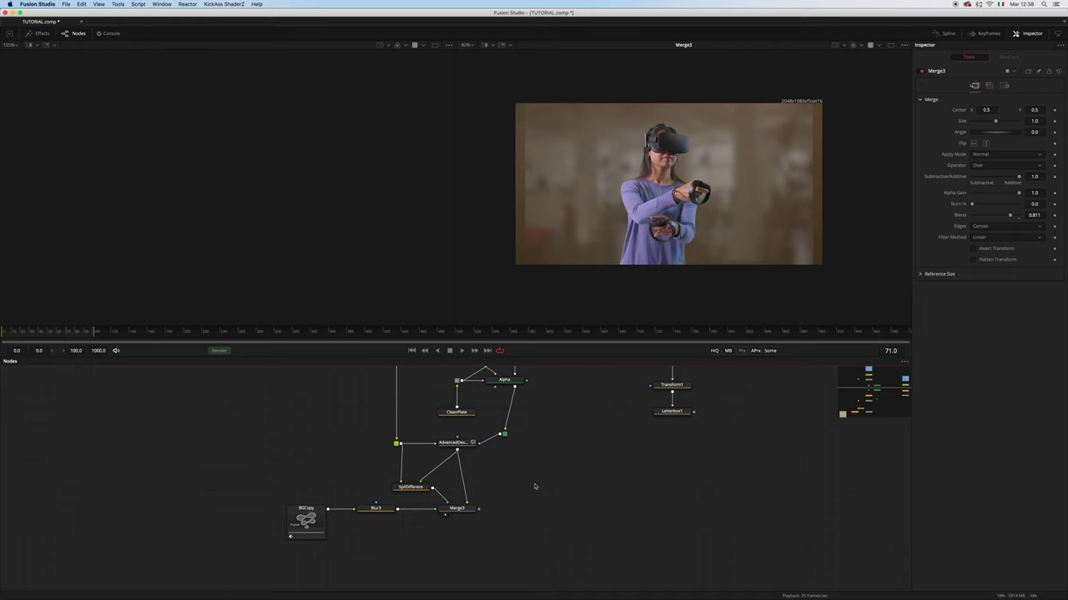
Add an Advanced Edge Extend node and place it directly below Merge3.
{"action": "key", "text": "shift+space"}
{"action": "type", "text": "al"}
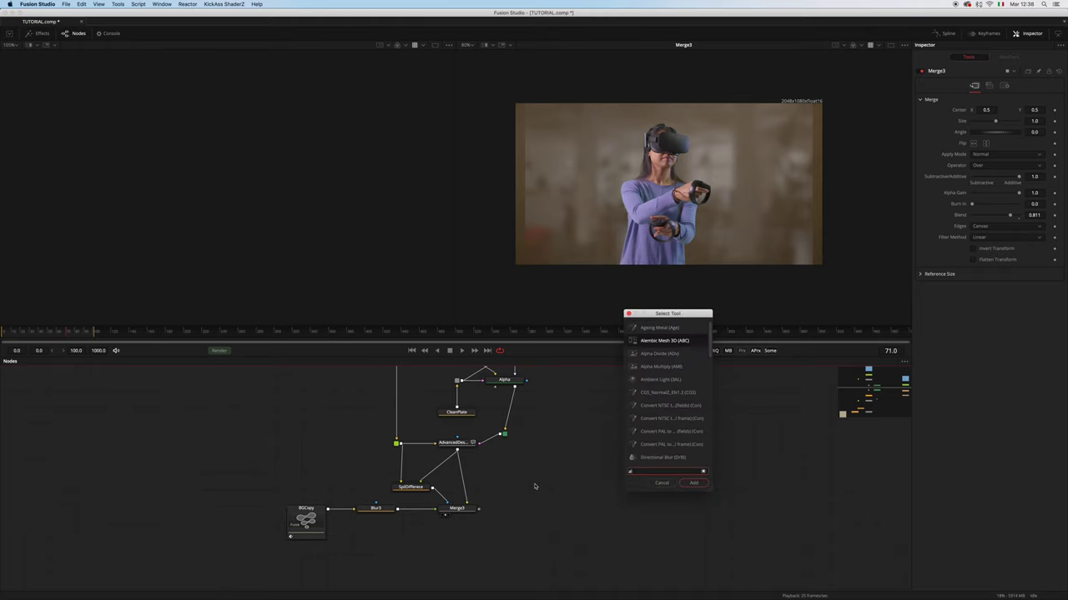
{"action": "key", "text": "BackSpace"}
{"action": "type", "text": "d"}
{"action": "key", "text": "Down"}
{"action": "key", "text": "Return"}
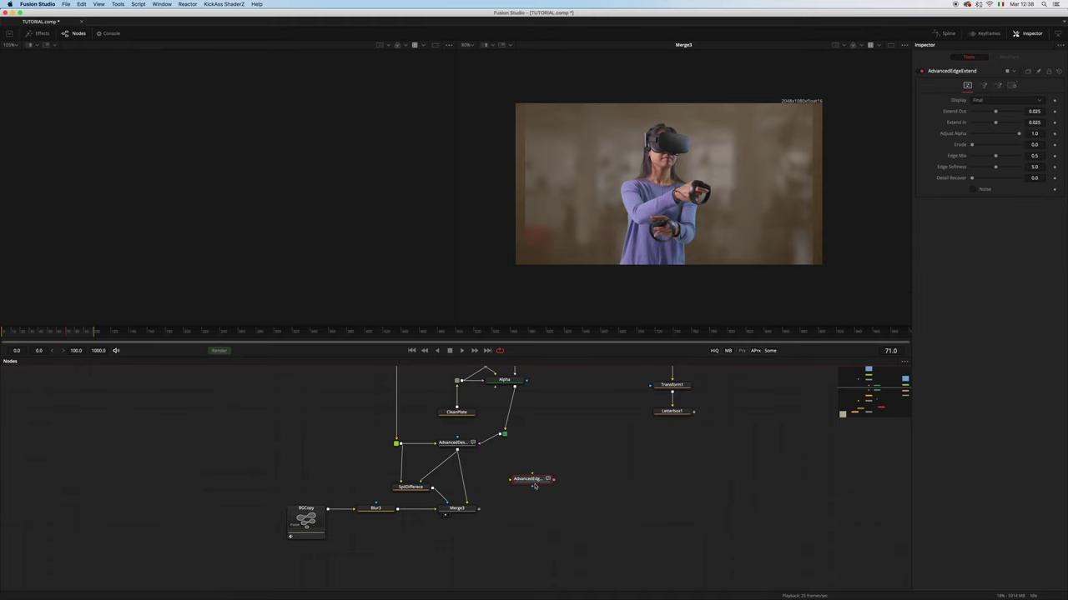
{"action": "left_click_drag", "start_coordinate": [534, 485], "coordinate": [452, 550]}
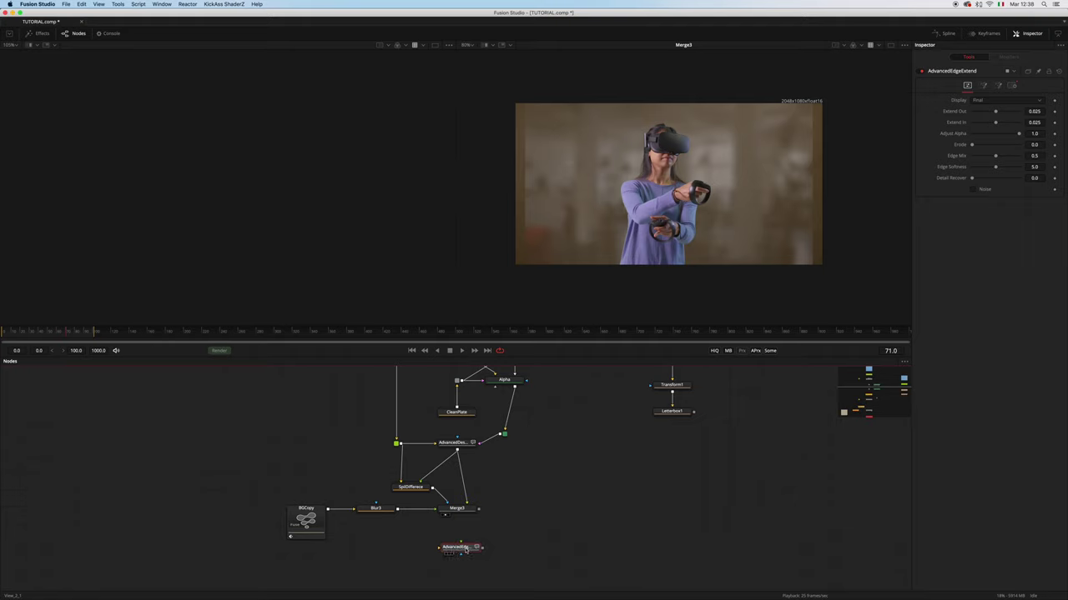
Connect Merge3 and the matte's pipe router to AdvancedEdgeExtend, and show that node in the viewer.
{"action": "scroll", "coordinate": [455, 554], "scroll_direction": "up", "scroll_amount": 3}
{"action": "left_click_drag", "start_coordinate": [497, 437], "coordinate": [473, 494]}
{"action": "key", "text": "2"}
{"action": "scroll", "coordinate": [533, 409], "scroll_direction": "up", "scroll_amount": 3}
{"action": "left_click_drag", "start_coordinate": [534, 386], "coordinate": [475, 554]}
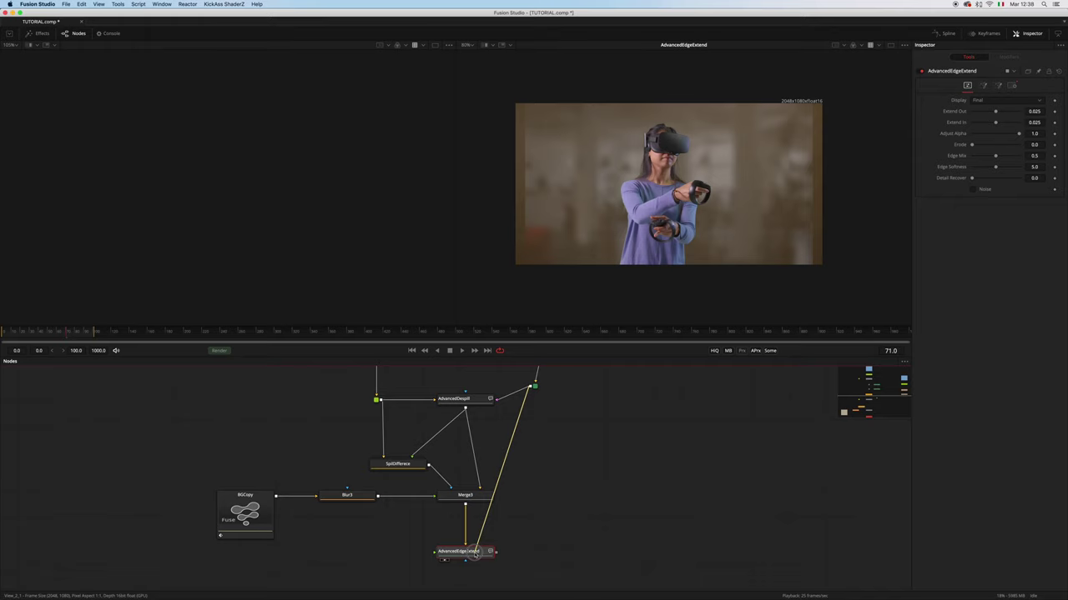
{"action": "left_click_drag", "start_coordinate": [476, 554], "coordinate": [497, 565]}
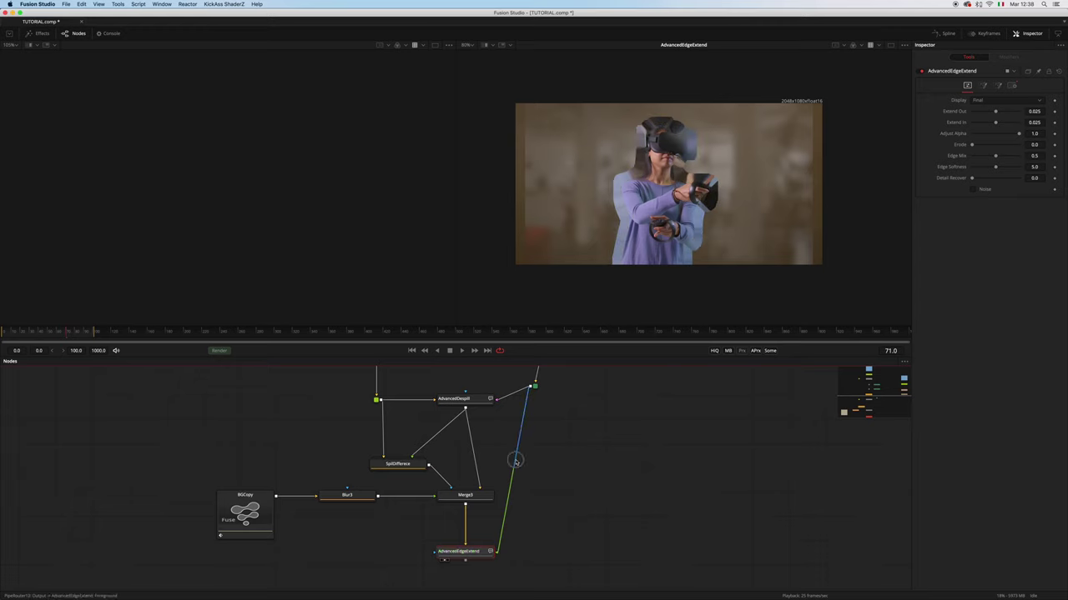
Add a pipe router on the matte connection to AdvancedEdgeExtend and position it beneath the existing router.
{"action": "left_click", "coordinate": [515, 462], "text": "alt"}
{"action": "left_click_drag", "start_coordinate": [515, 461], "coordinate": [536, 530]}
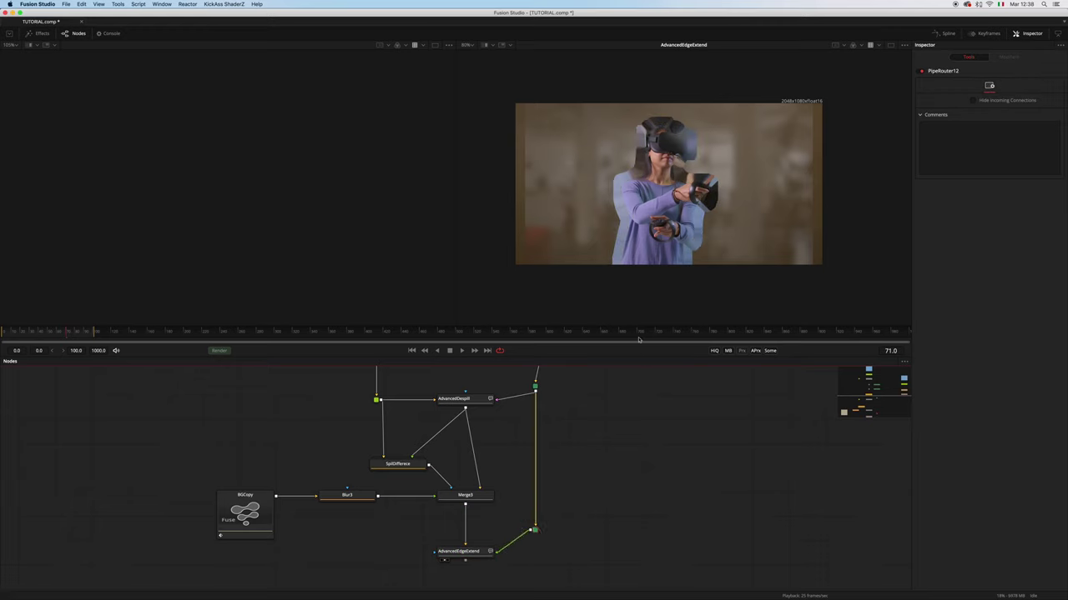
{"action": "scroll", "coordinate": [659, 163], "scroll_direction": "up", "scroll_amount": 2}
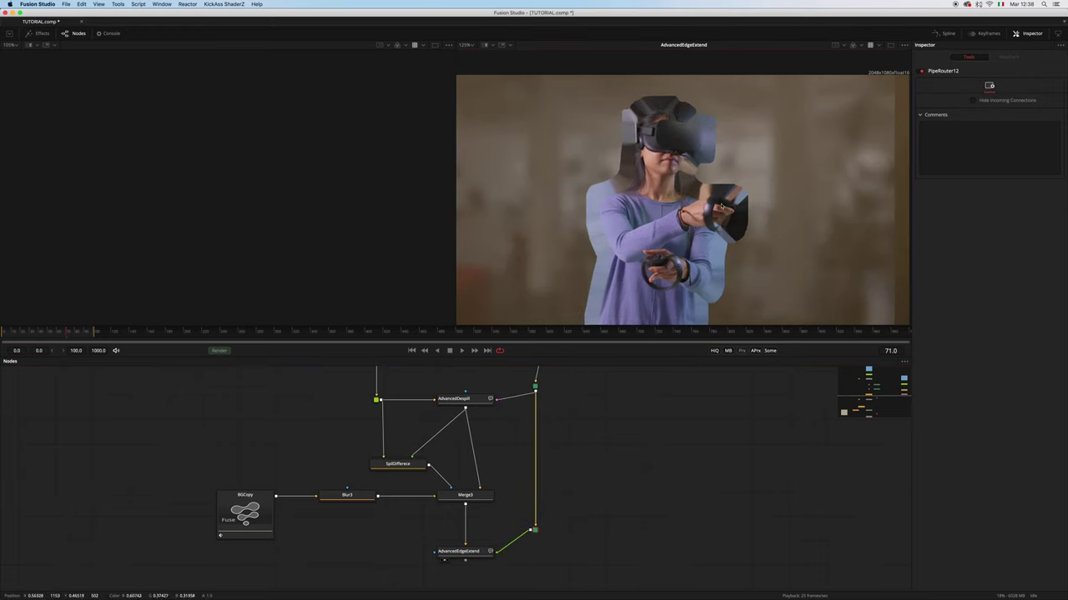
Add a Rectangle mask to AdvancedEdgeExtend and place the mask node beside it.
{"action": "left_click", "coordinate": [464, 551]}
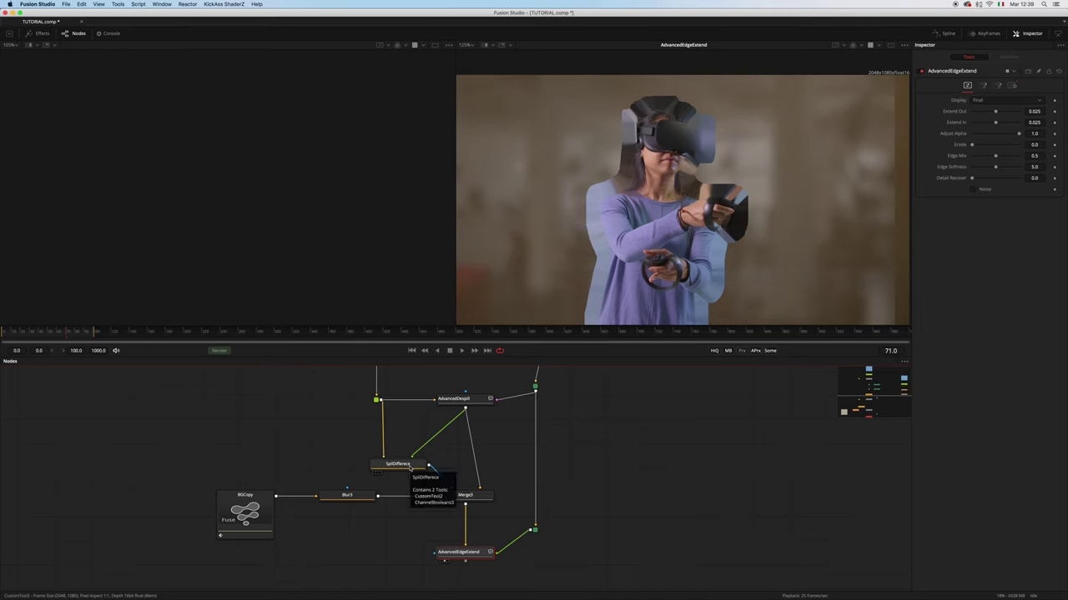
{"action": "key", "text": "shift+space"}
{"action": "type", "text": "ad"}
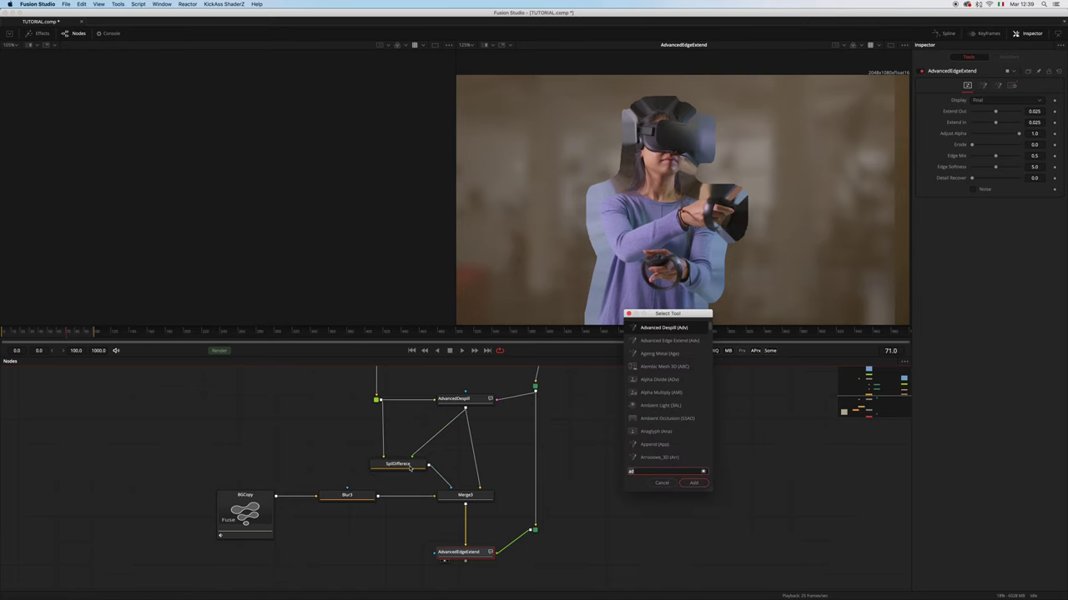
{"action": "key", "text": "BackSpace"}
{"action": "key", "text": "BackSpace"}
{"action": "type", "text": "re"}
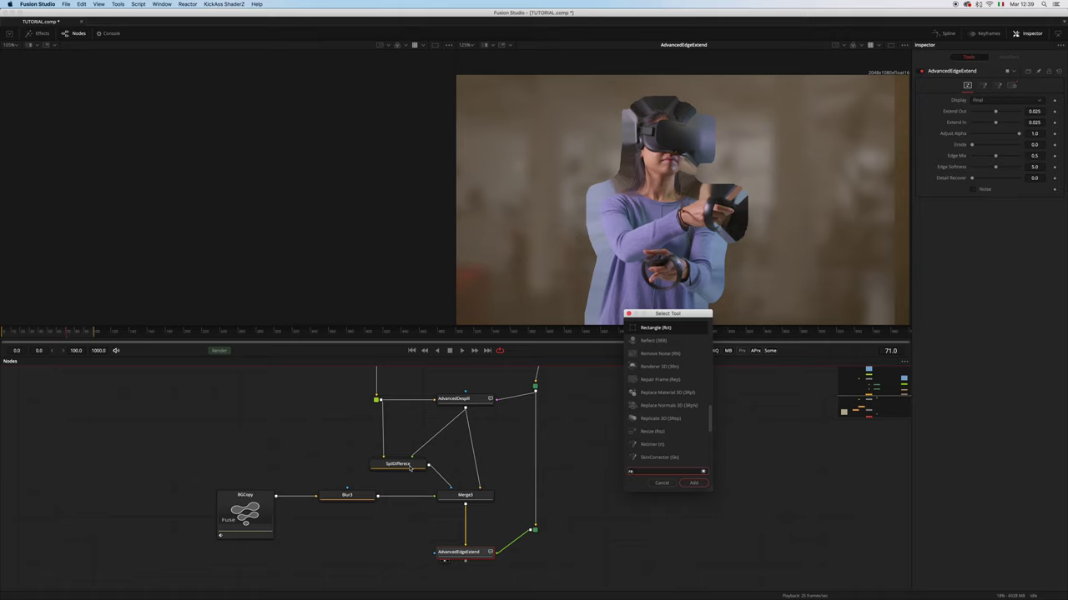
{"action": "key", "text": "Return"}
{"action": "left_click_drag", "start_coordinate": [454, 535], "coordinate": [385, 558]}
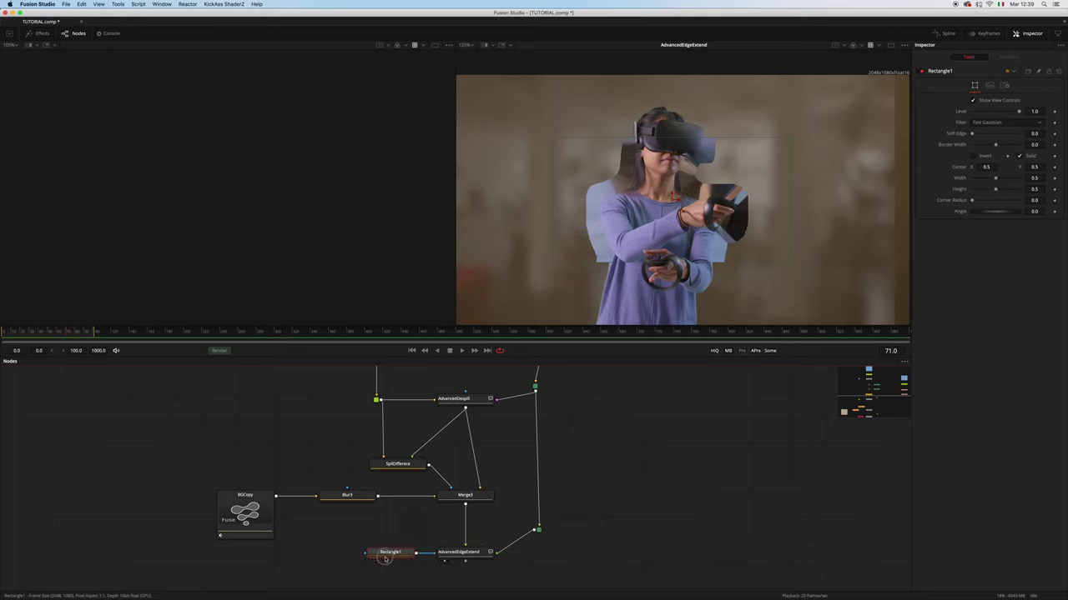
Move the rectangle mask over the upper part of the frame and enlarge it to about 1.22 wide and 0.62 high.
{"action": "scroll", "coordinate": [709, 267], "scroll_direction": "down", "scroll_amount": 2}
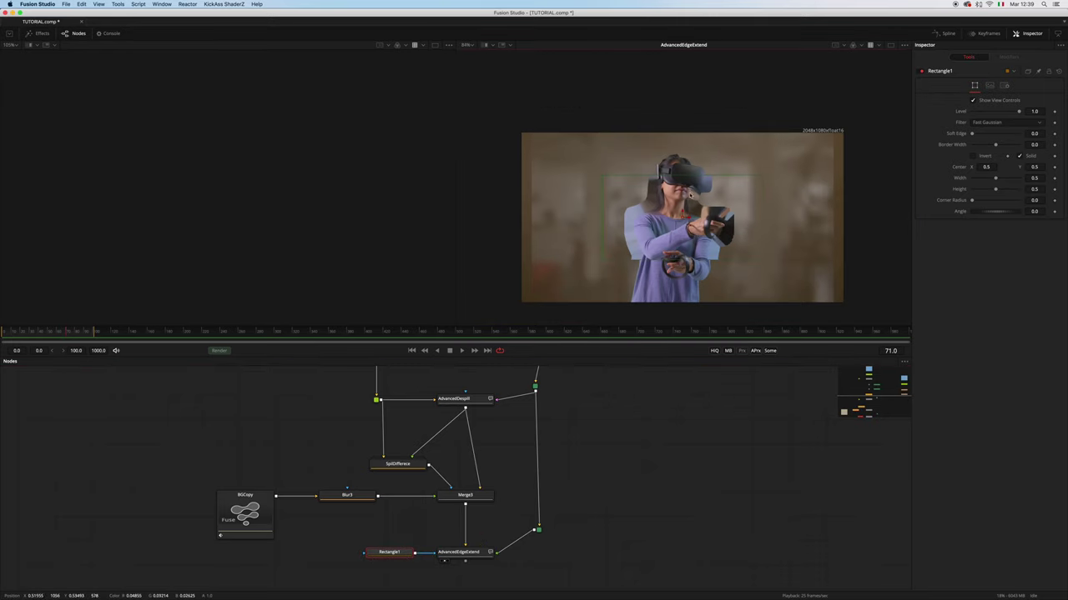
{"action": "left_click_drag", "start_coordinate": [685, 215], "coordinate": [683, 181]}
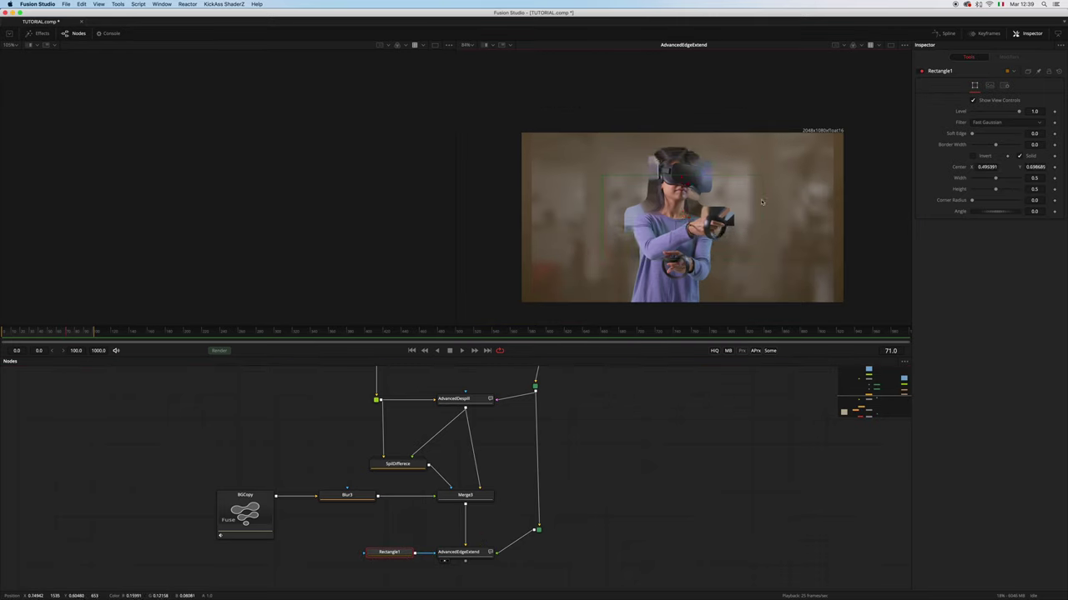
{"action": "left_click_drag", "start_coordinate": [761, 202], "coordinate": [877, 195]}
{"action": "left_click_drag", "start_coordinate": [681, 182], "coordinate": [680, 160]}
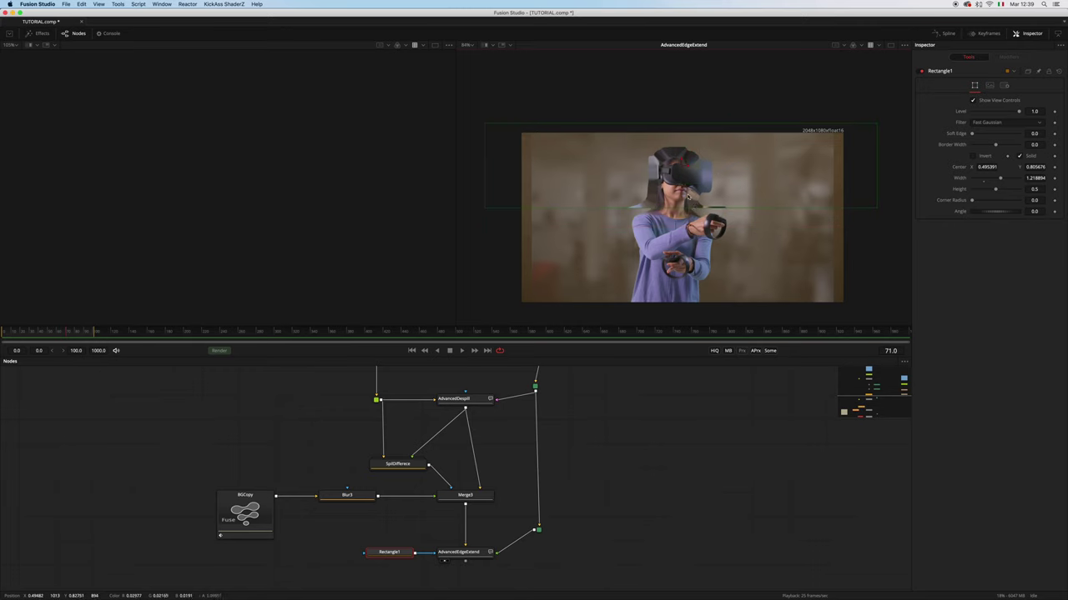
{"action": "left_click_drag", "start_coordinate": [693, 208], "coordinate": [694, 221]}
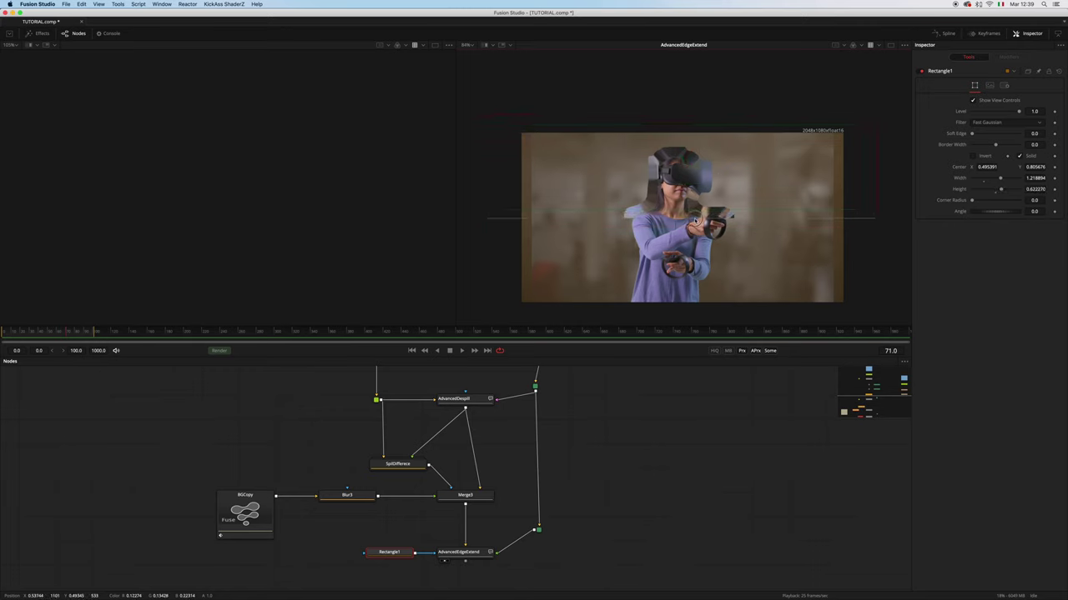
Invert the rectangle mask, set its soft edge to about 0.0283 and extend its height to about 0.641.
{"action": "left_click", "coordinate": [973, 157]}
{"action": "key", "text": "super+f"}
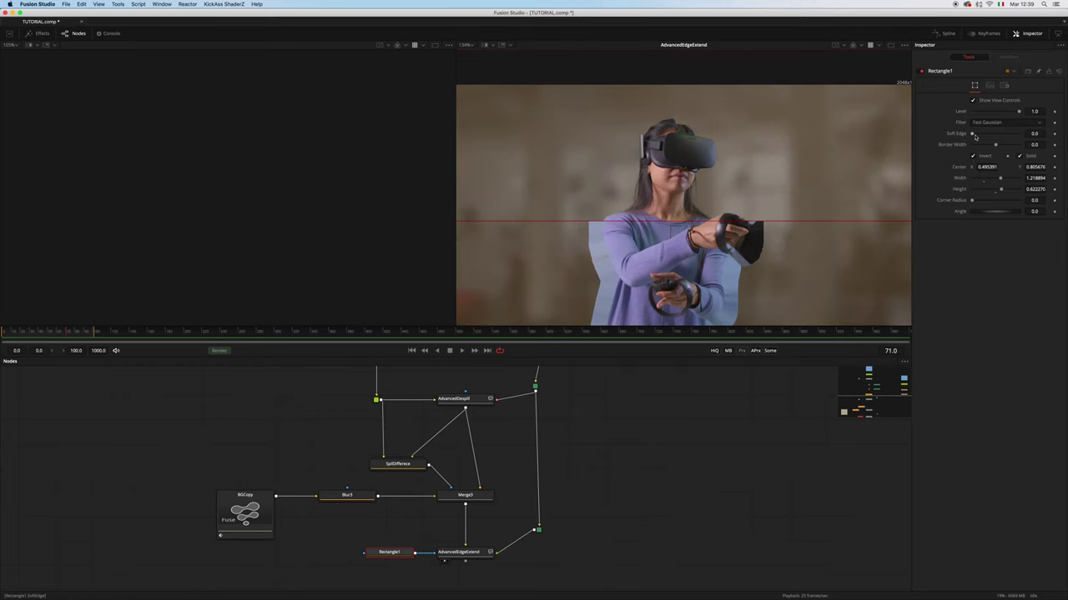
{"action": "left_click_drag", "start_coordinate": [973, 135], "coordinate": [978, 134]}
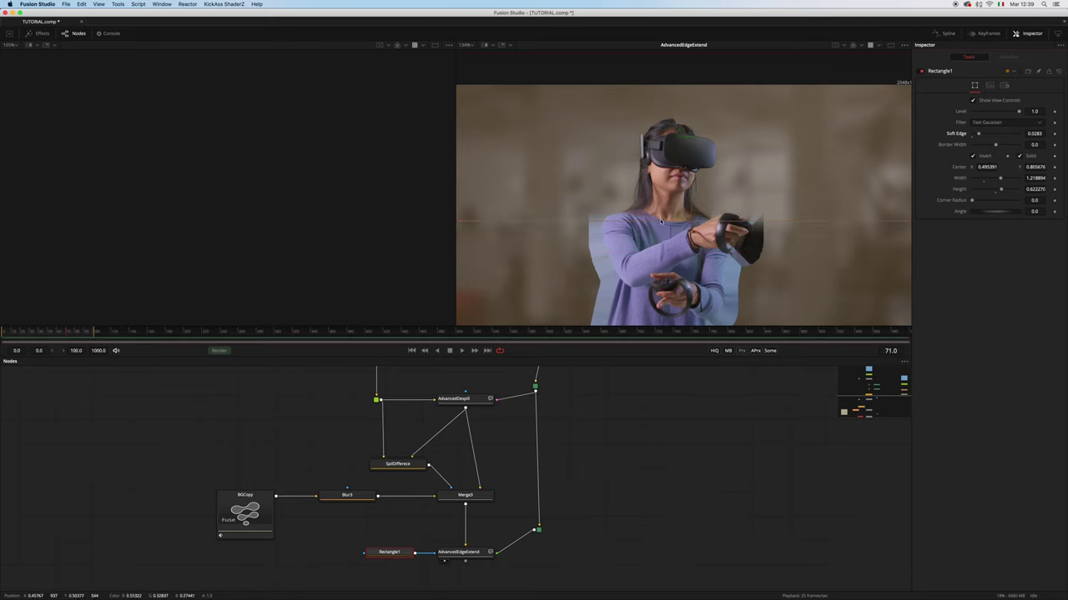
{"action": "left_click_drag", "start_coordinate": [661, 221], "coordinate": [661, 226]}
{"action": "scroll", "coordinate": [672, 185], "scroll_direction": "down", "scroll_amount": 2}
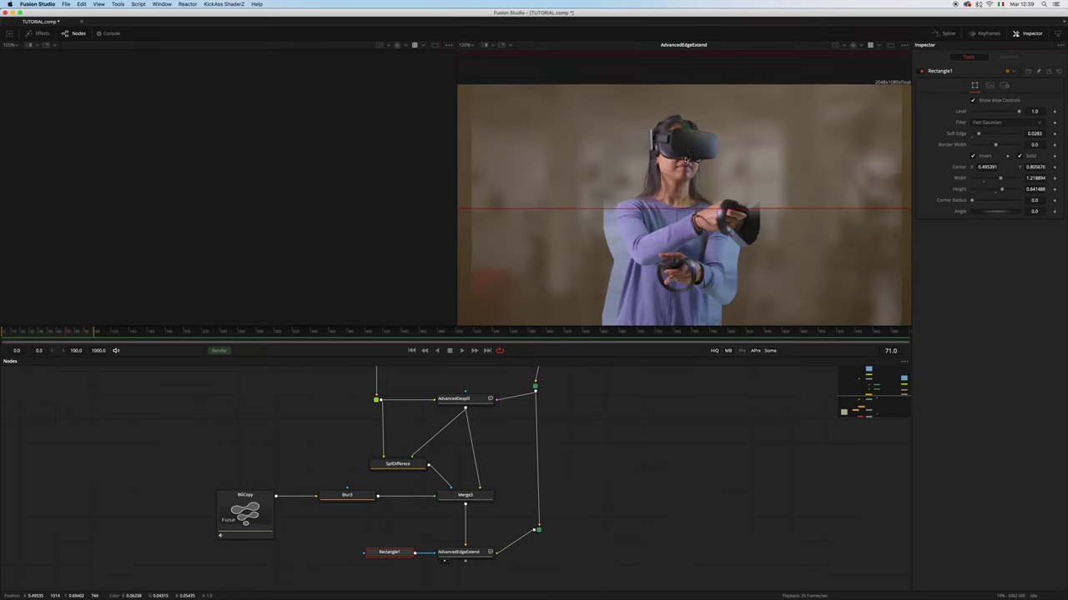
Set the AdvancedEdgeExtend display to Alpha Adjust and examine the extended edge around the raised controller.
{"action": "scroll", "coordinate": [712, 230], "scroll_direction": "down", "scroll_amount": 1}
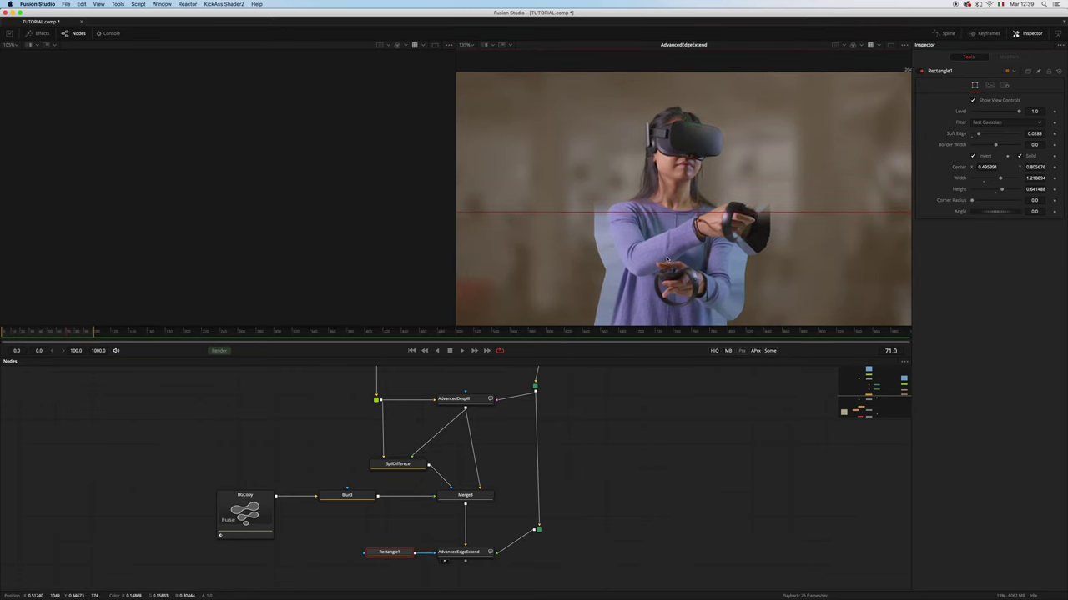
{"action": "left_click", "coordinate": [459, 552]}
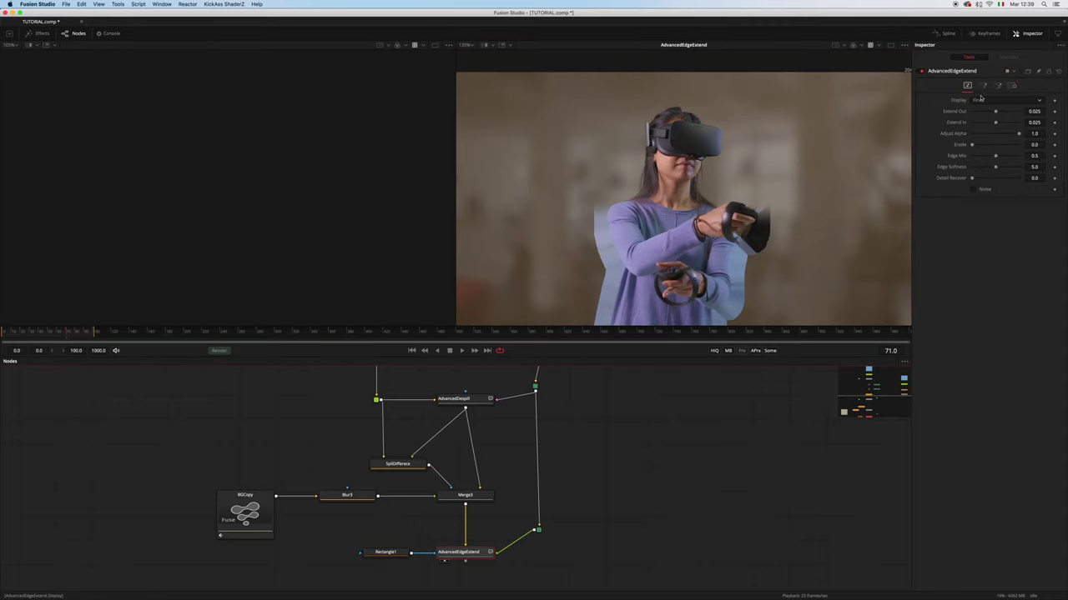
{"action": "left_click", "coordinate": [1010, 102]}
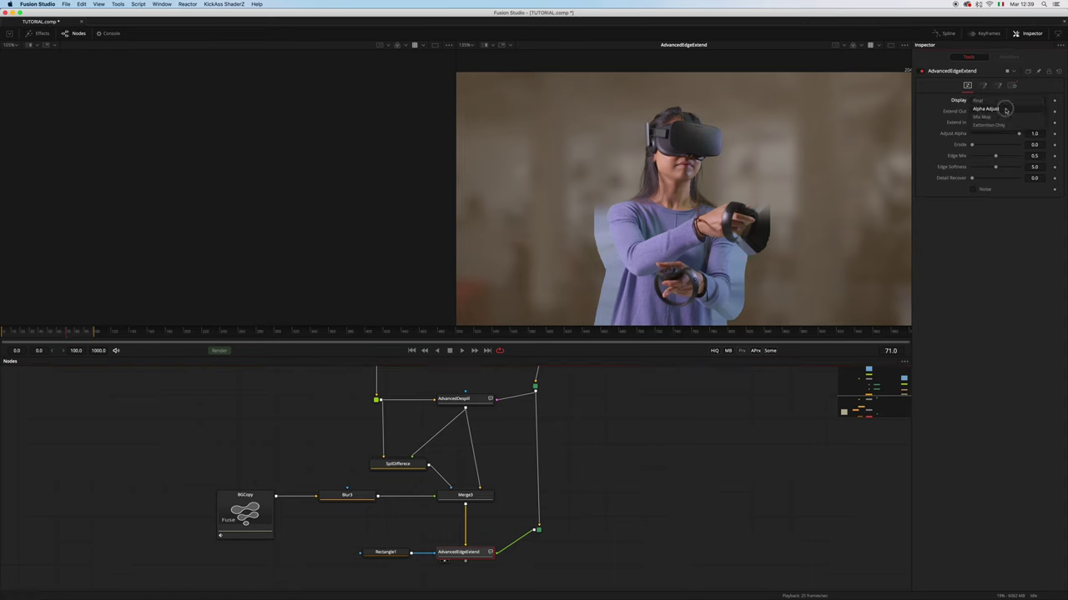
{"action": "left_click", "coordinate": [1005, 109]}
{"action": "scroll", "coordinate": [729, 222], "scroll_direction": "up", "scroll_amount": 5}
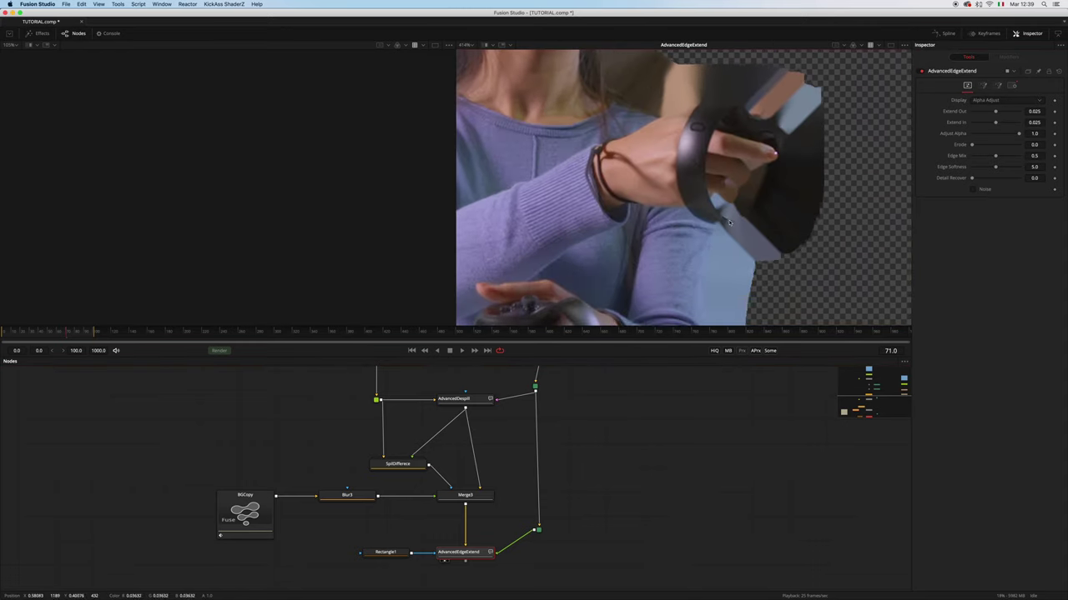
{"action": "scroll", "coordinate": [729, 222], "scroll_direction": "up", "scroll_amount": 3}
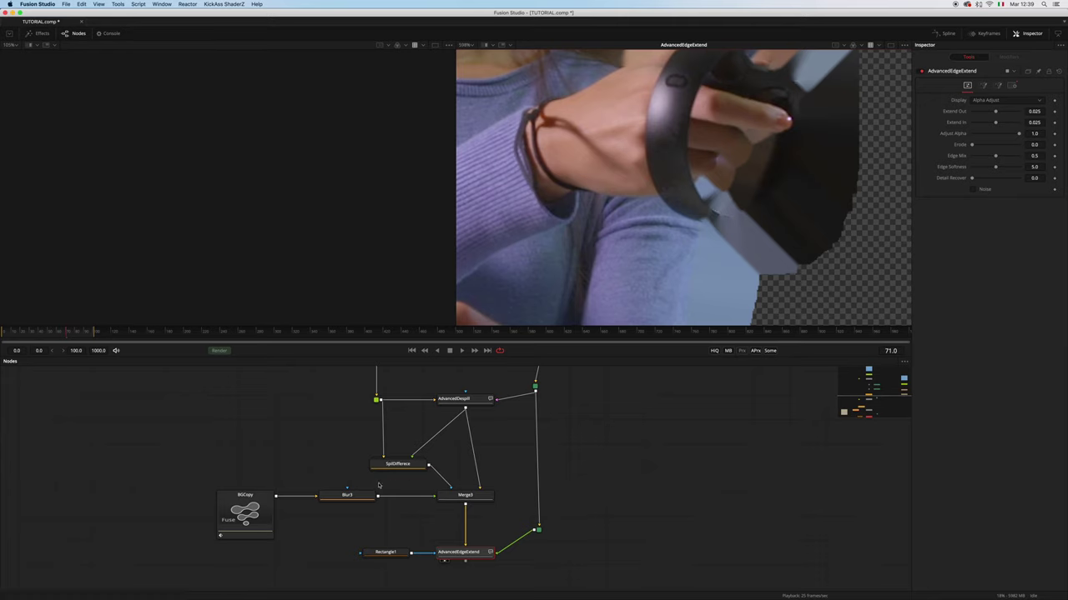
Compare the Merge3 result with AdvancedEdgeExtend in the viewer around the raised controller.
{"action": "left_click_drag", "start_coordinate": [482, 497], "coordinate": [757, 204]}
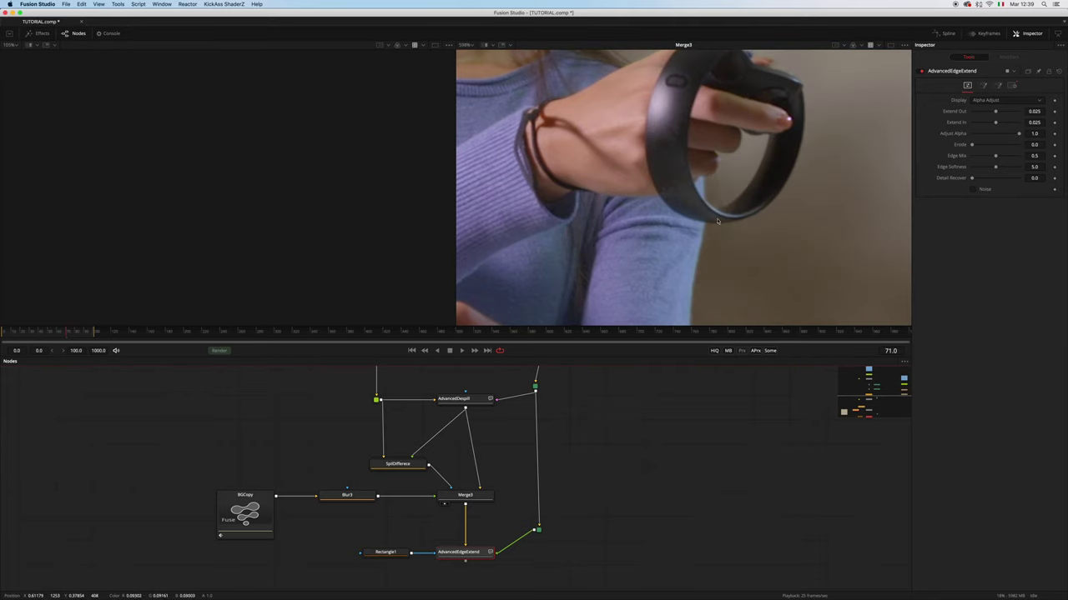
{"action": "left_click_drag", "start_coordinate": [458, 555], "coordinate": [748, 217]}
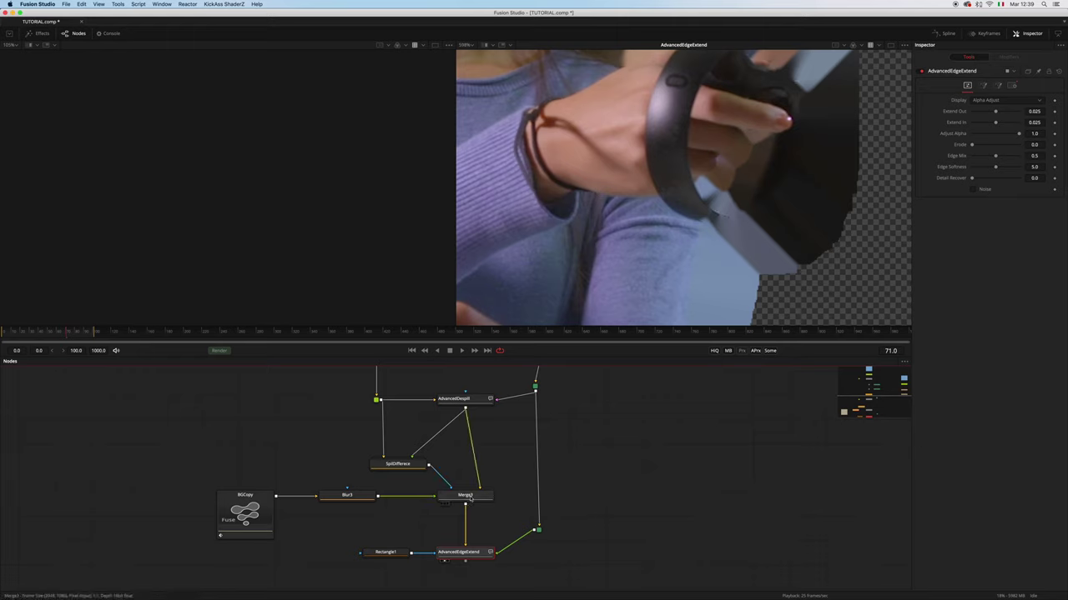
{"action": "left_click_drag", "start_coordinate": [469, 495], "coordinate": [734, 226]}
{"action": "left_click_drag", "start_coordinate": [463, 554], "coordinate": [733, 246]}
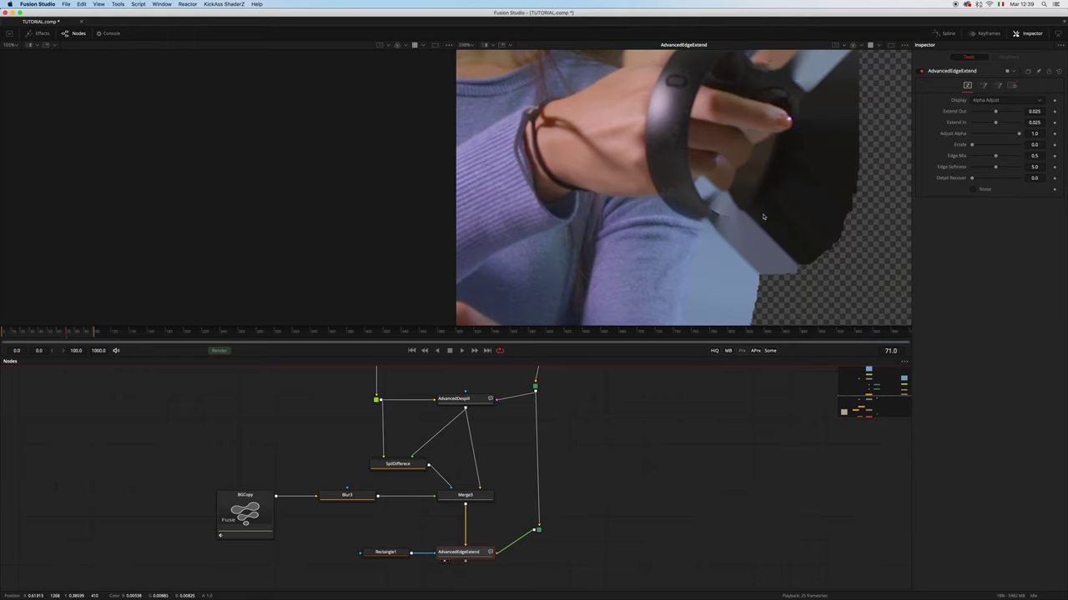
Set Adjust Alpha to 0.78 and Erode to about 0.00047 on AdvancedEdgeExtend.
{"action": "mouse_move", "coordinate": [1019, 133]}
{"action": "left_mouse_down"}
{"action": "mouse_move", "coordinate": [974, 145]}
{"action": "mouse_move", "coordinate": [1007, 135]}
{"action": "left_mouse_up"}
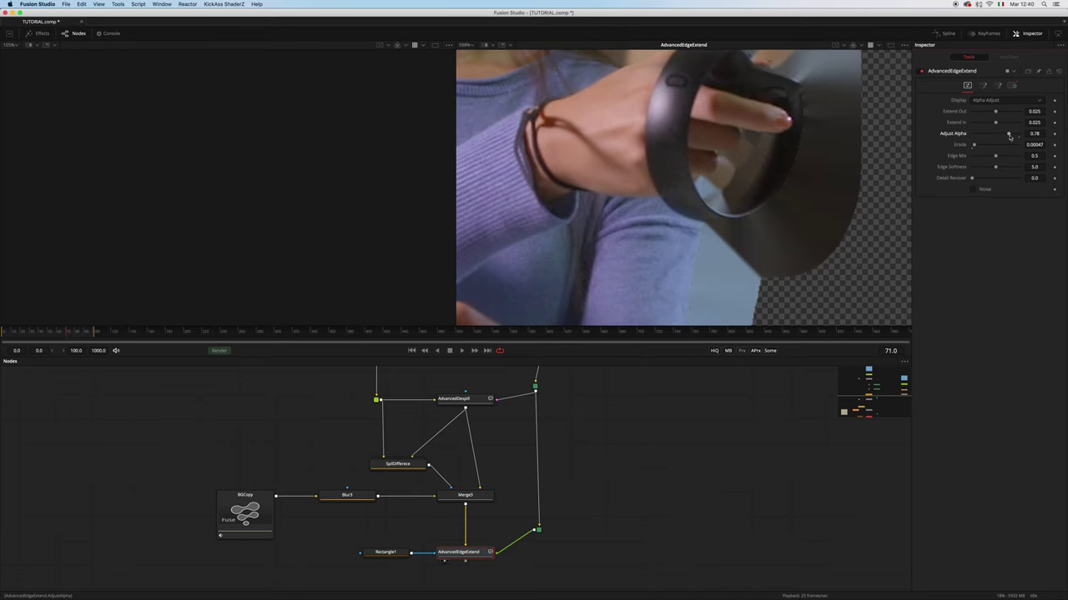
{"action": "scroll", "coordinate": [744, 184], "scroll_direction": "down", "scroll_amount": 5}
{"action": "scroll", "coordinate": [745, 184], "scroll_direction": "down", "scroll_amount": 3}
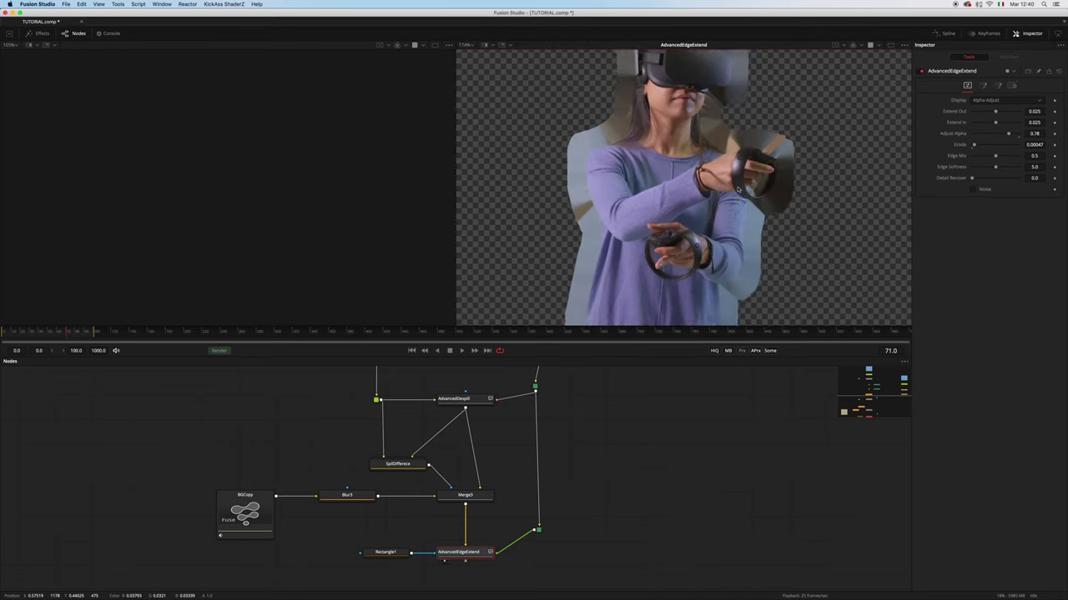
Return the AdvancedEdgeExtend display to Final and check the whole composite.
{"action": "left_click", "coordinate": [992, 100]}
{"action": "left_click", "coordinate": [991, 94]}
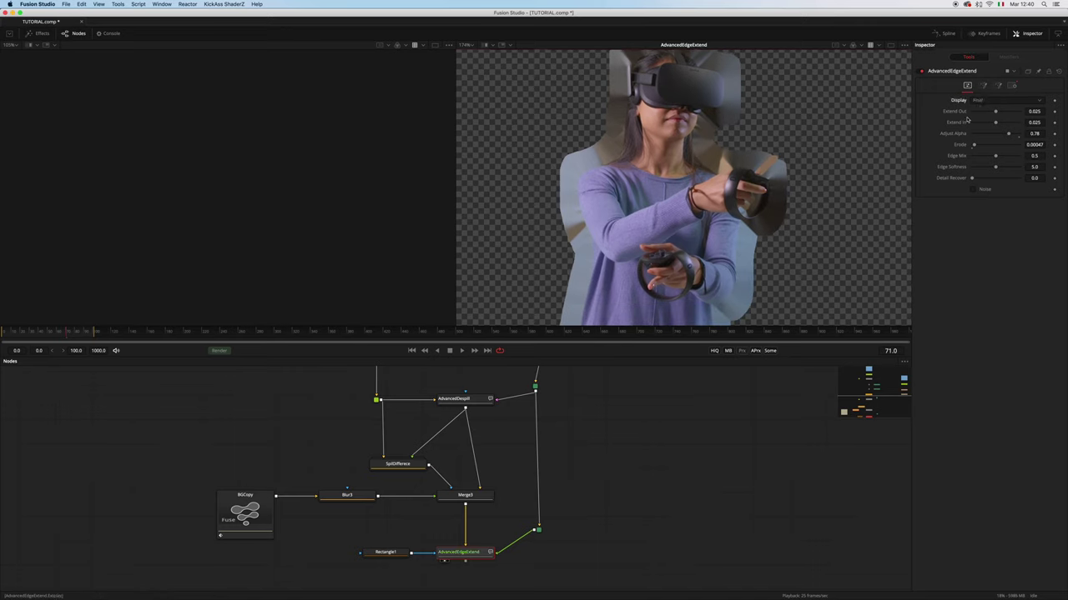
{"action": "scroll", "coordinate": [679, 210], "scroll_direction": "down", "scroll_amount": 3}
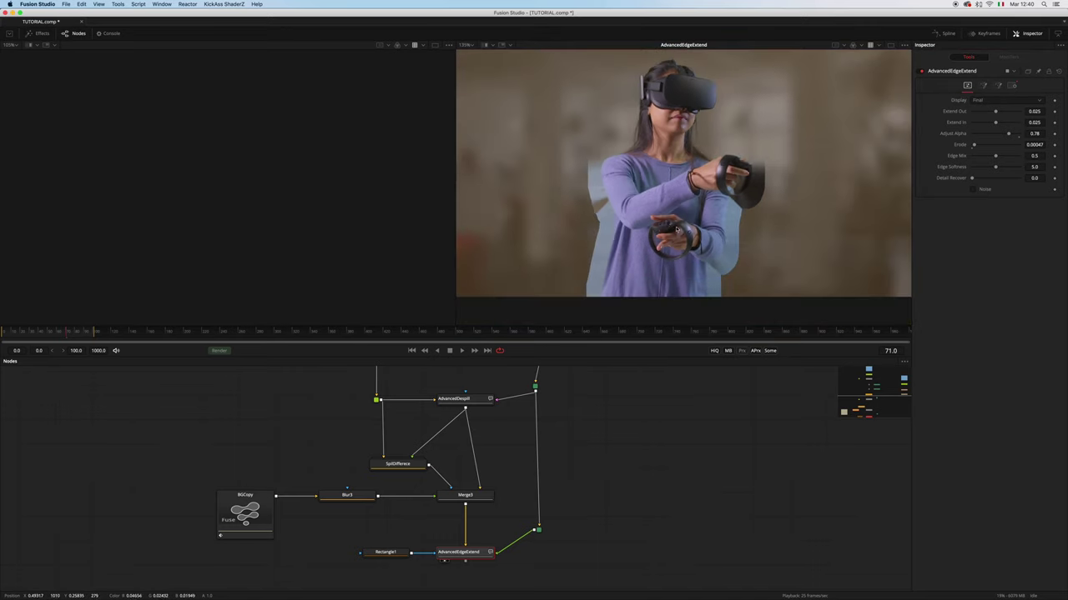
{"action": "scroll", "coordinate": [576, 448], "scroll_direction": "down", "scroll_amount": 2}
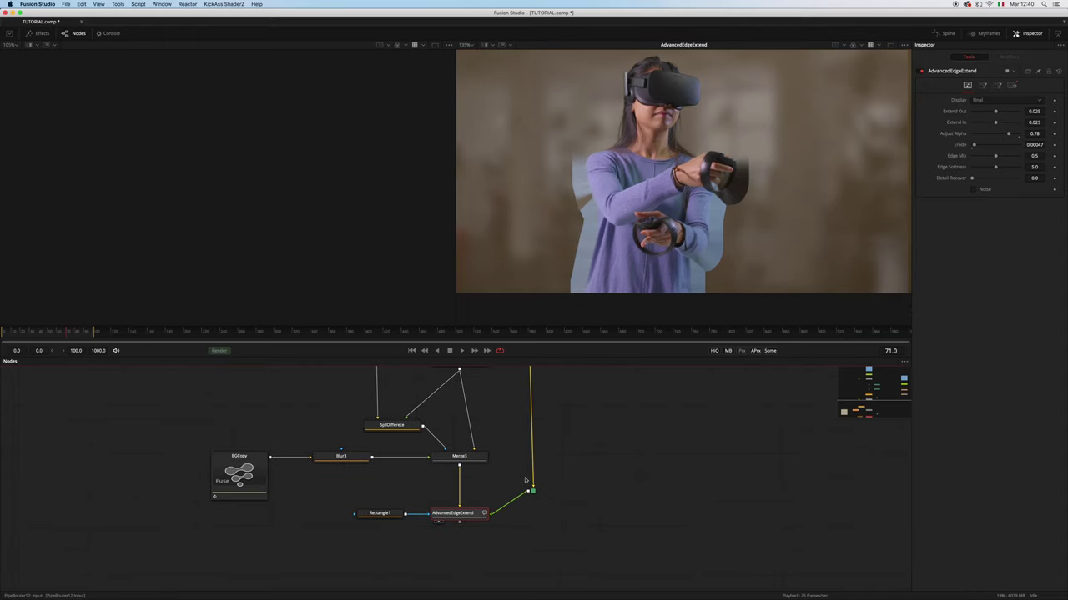
Add a Matte Control node after AdvancedEdgeExtend.
{"action": "scroll", "coordinate": [559, 483], "scroll_direction": "up", "scroll_amount": 1}
{"action": "left_click", "coordinate": [522, 517]}
{"action": "scroll", "coordinate": [541, 528], "scroll_direction": "down", "scroll_amount": 2}
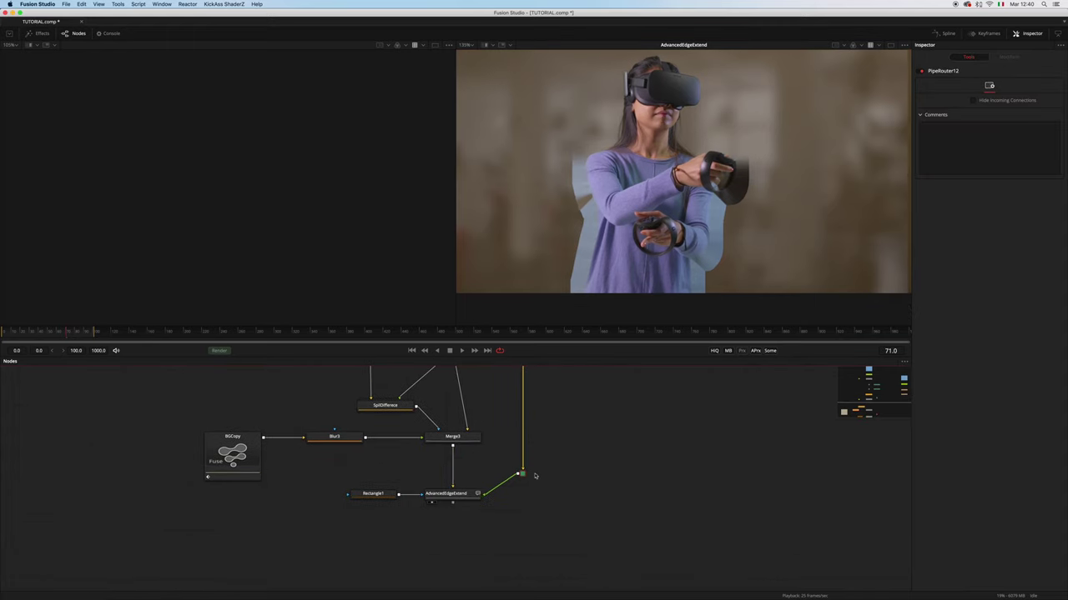
{"action": "left_click", "coordinate": [463, 498]}
{"action": "key", "text": "shift+space"}
{"action": "type", "text": "re"}
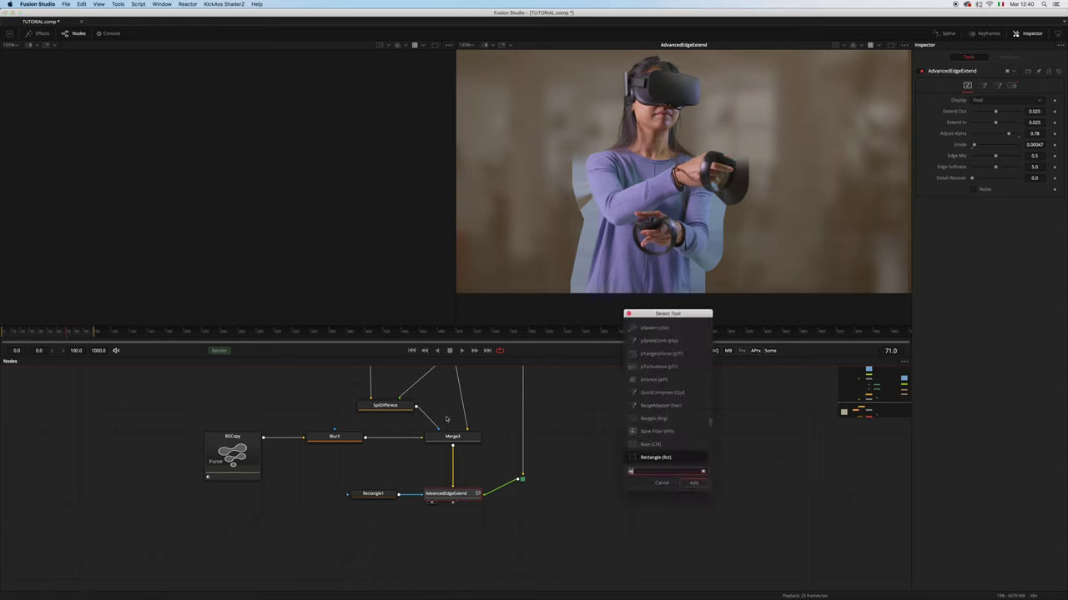
{"action": "key", "text": "BackSpace"}
{"action": "key", "text": "BackSpace"}
{"action": "type", "text": "matte"}
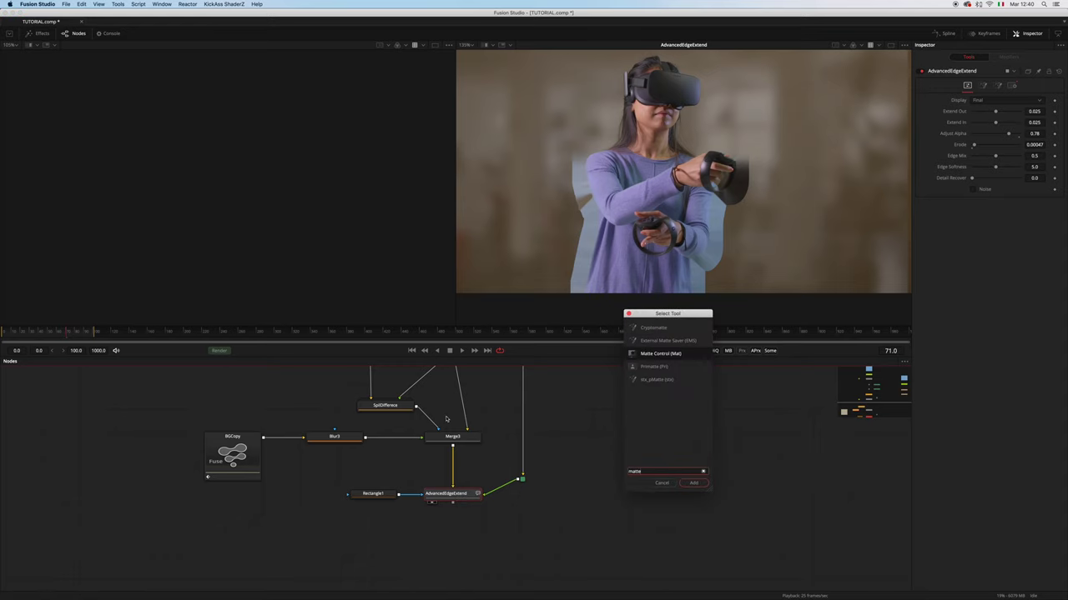
{"action": "key", "text": "Return"}
Place MatteControl1 under AdvancedEdgeExtend, connect the lower matte router to its foreground input and show it in the viewer.
{"action": "mouse_move", "coordinate": [522, 479]}
{"action": "left_mouse_down"}
{"action": "mouse_move", "coordinate": [597, 480]}
{"action": "mouse_move", "coordinate": [521, 481]}
{"action": "left_mouse_up"}
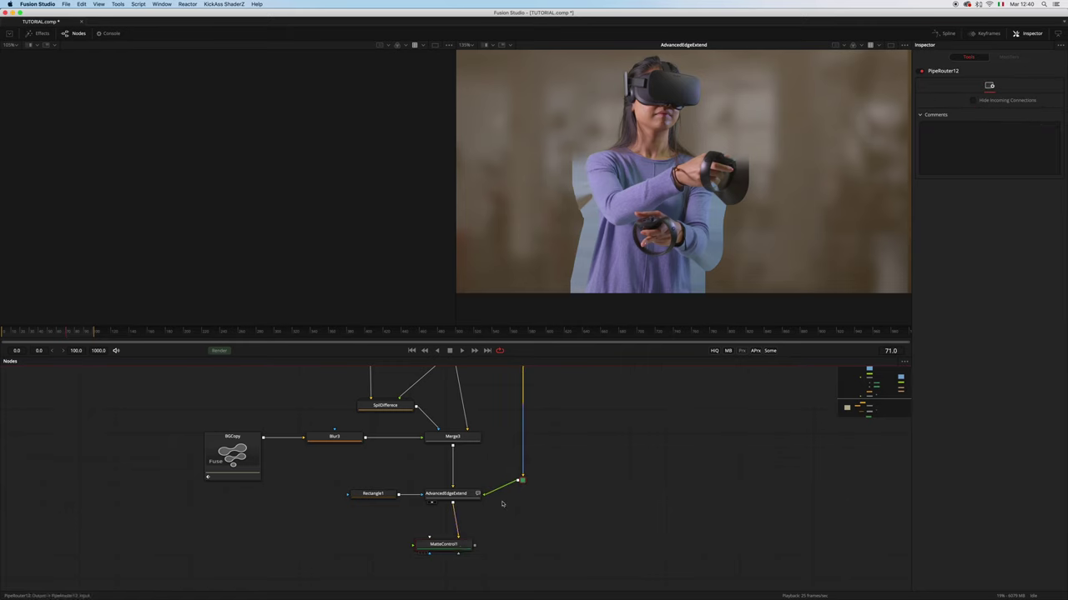
{"action": "left_click_drag", "start_coordinate": [450, 544], "coordinate": [469, 521]}
{"action": "scroll", "coordinate": [550, 515], "scroll_direction": "up", "scroll_amount": 2}
{"action": "scroll", "coordinate": [541, 460], "scroll_direction": "down", "scroll_amount": 3}
{"action": "left_click_drag", "start_coordinate": [522, 446], "coordinate": [634, 251]}
Set MatteControl1 to Combine Alpha, leaving Post Multiply Image off.
{"action": "left_click", "coordinate": [1005, 109]}
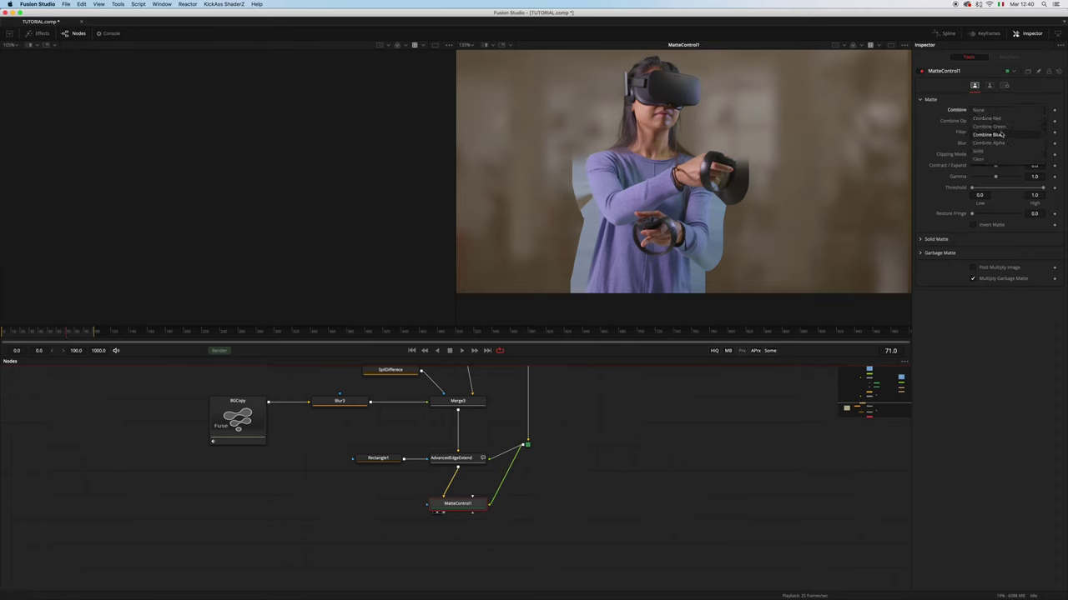
{"action": "left_click", "coordinate": [1004, 140]}
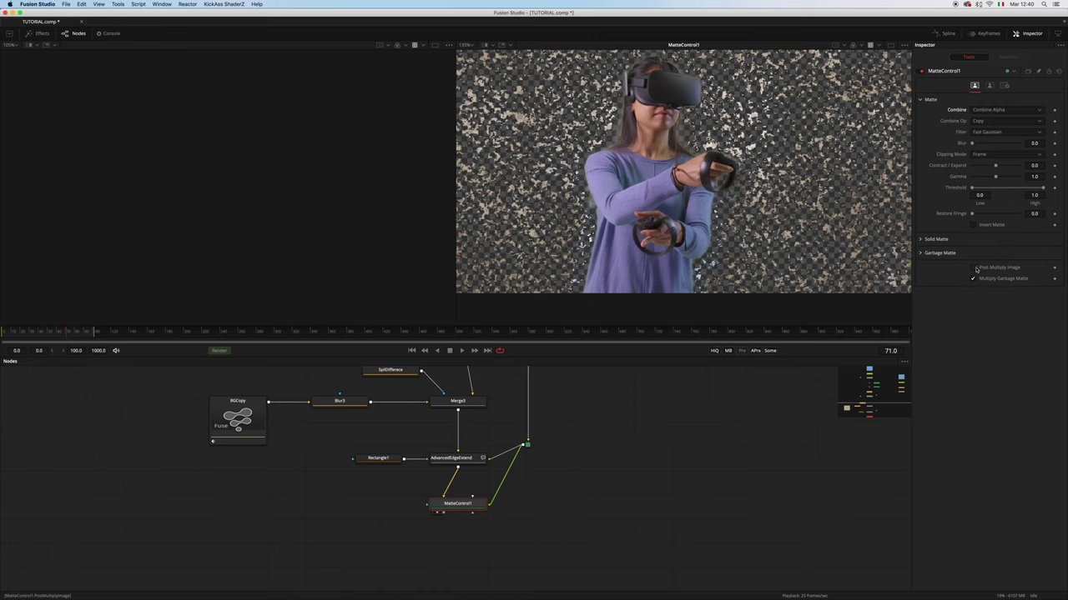
{"action": "left_click", "coordinate": [976, 268]}
{"action": "left_click", "coordinate": [973, 267]}
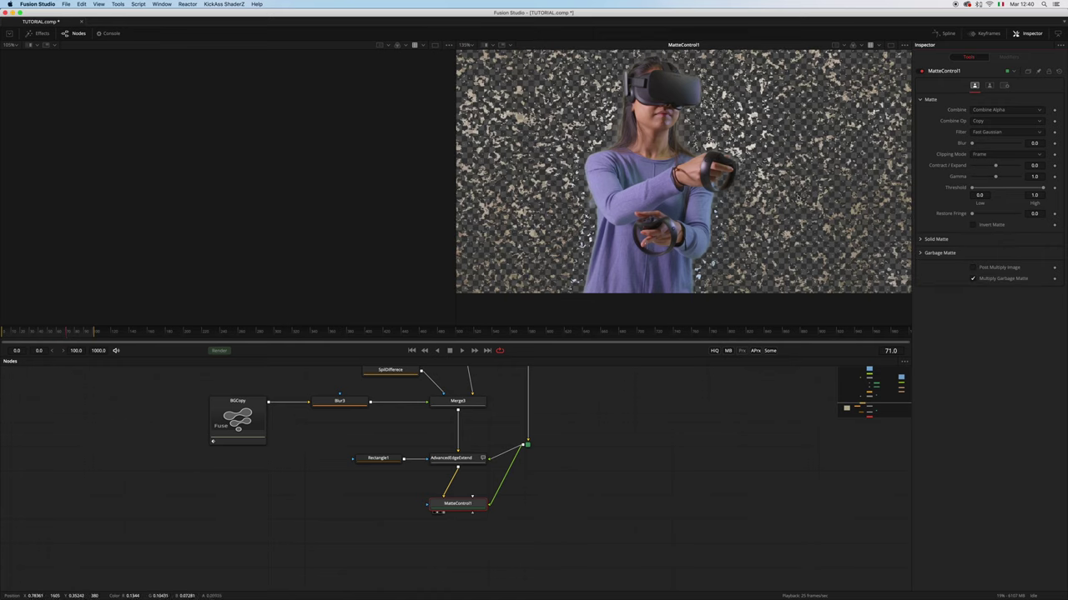
Show the Alpha keyer's matte channel in the viewer.
{"action": "scroll", "coordinate": [584, 451], "scroll_direction": "up", "scroll_amount": 10}
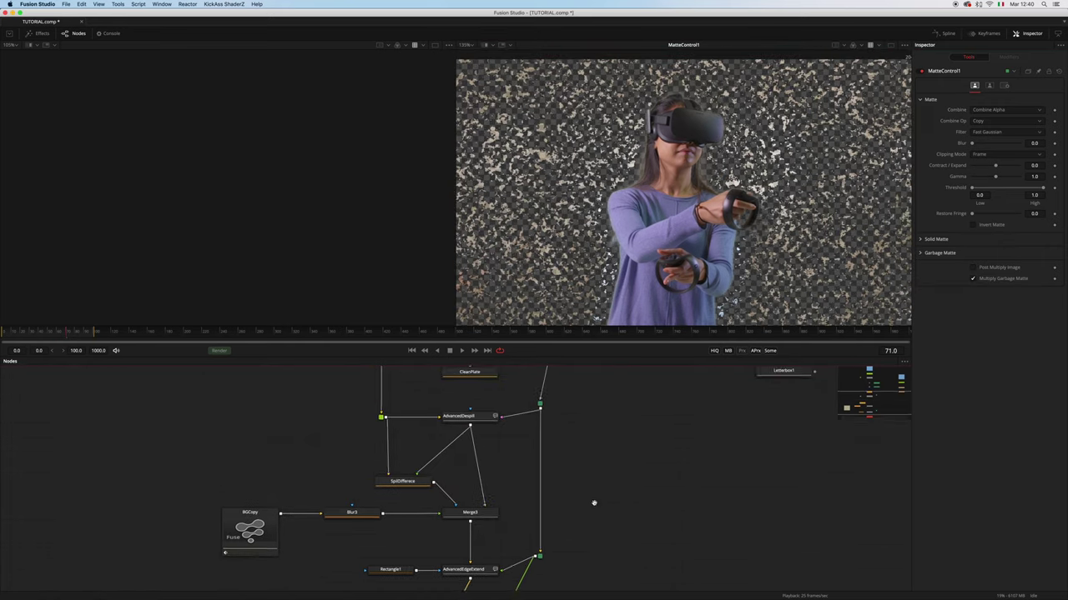
{"action": "left_click", "coordinate": [556, 466]}
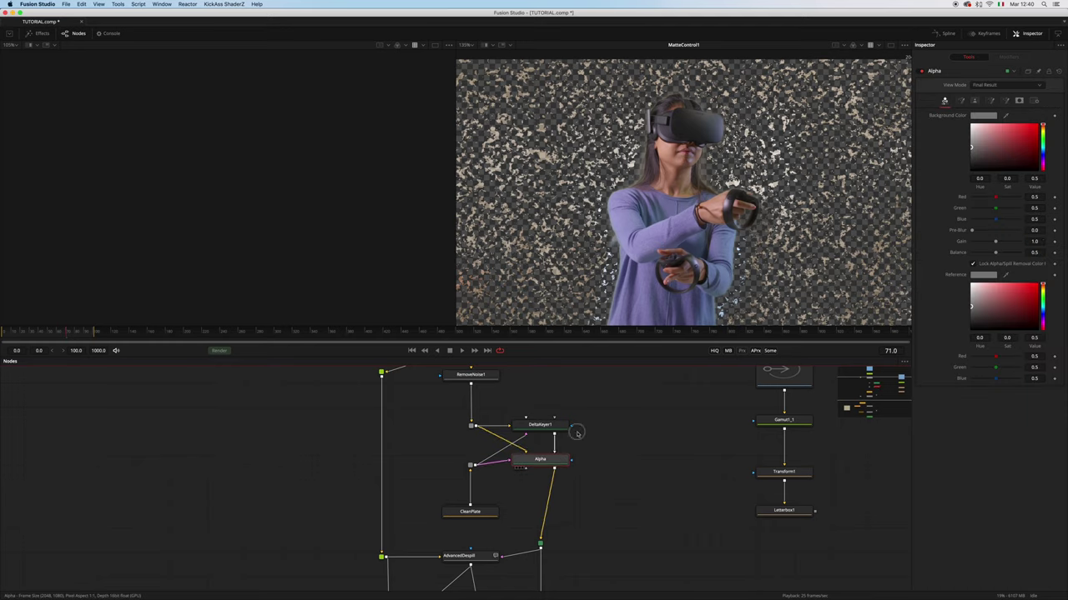
{"action": "key", "text": "1"}
{"action": "key", "text": "c"}
{"action": "scroll", "coordinate": [774, 229], "scroll_direction": "down", "scroll_amount": 3}
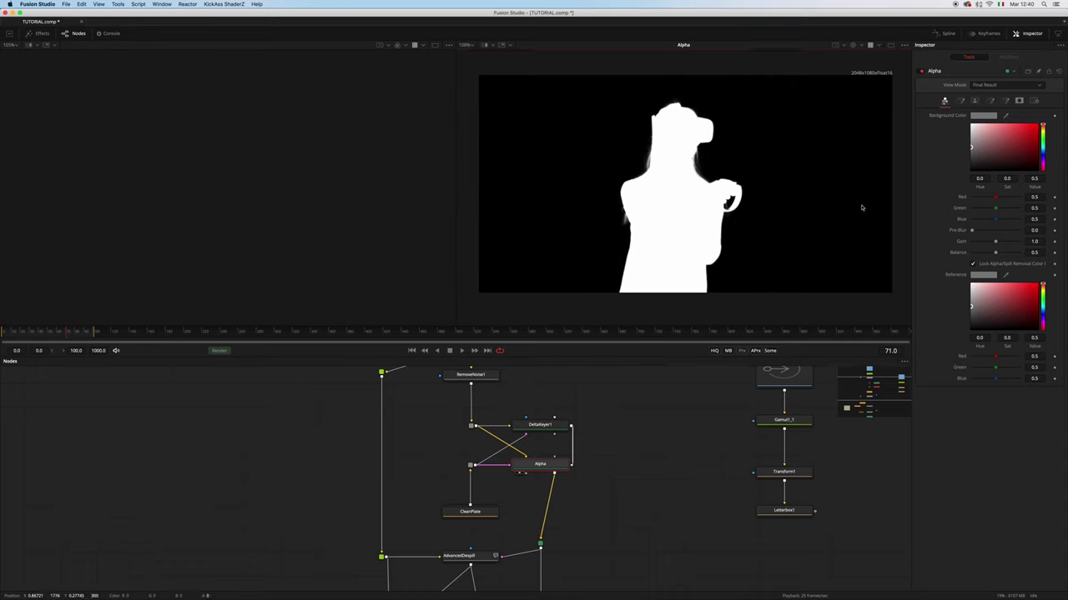
Turn on the viewer's gain and gamma controls and raise the gamma to inspect noise in the matte background.
{"action": "left_click", "coordinate": [871, 46]}
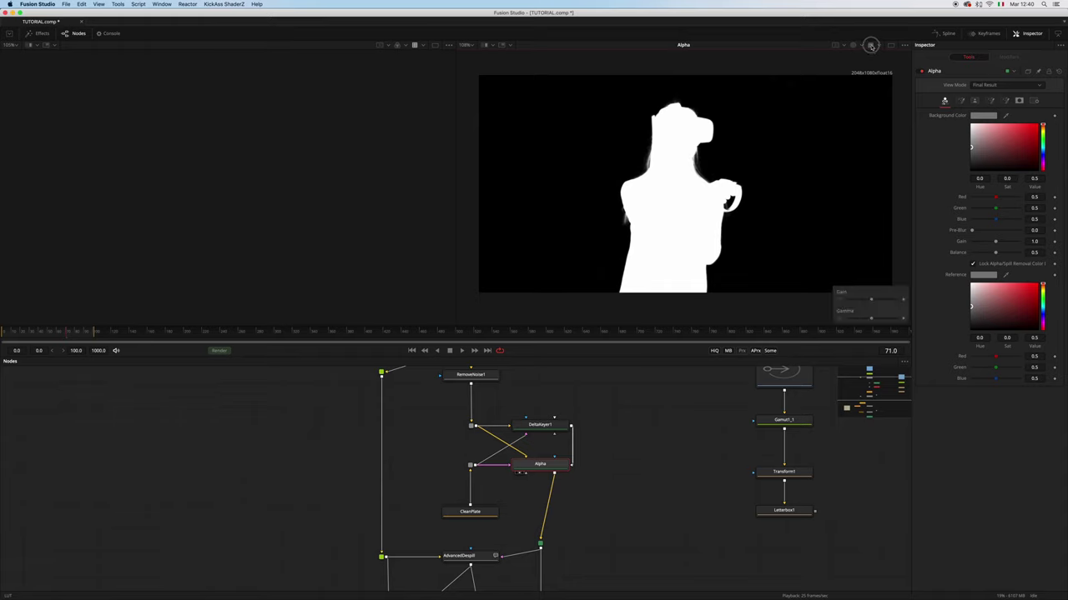
{"action": "left_click", "coordinate": [870, 46]}
{"action": "left_click", "coordinate": [871, 45]}
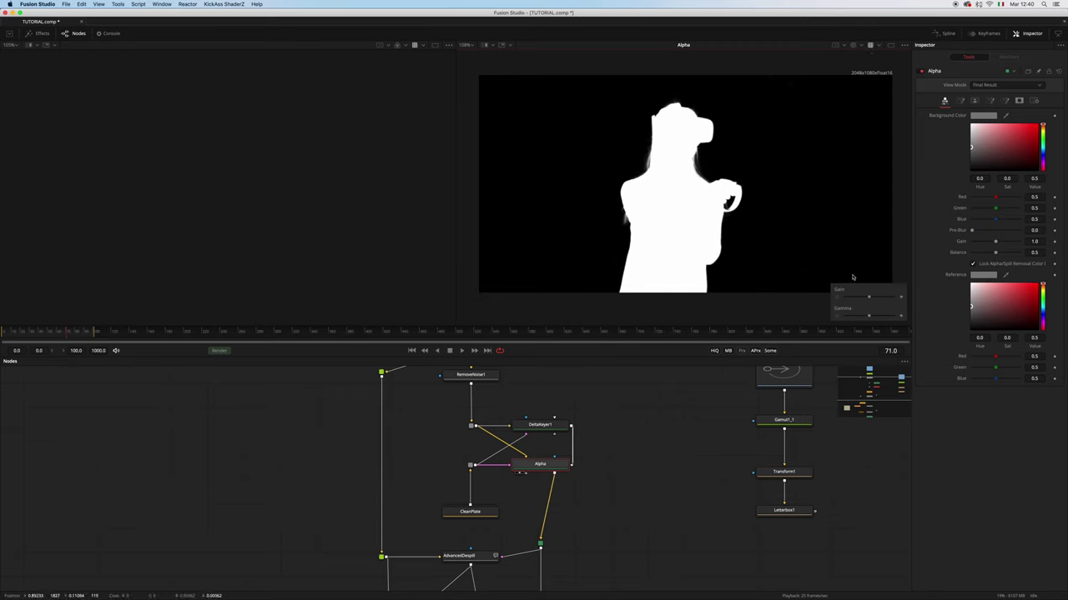
{"action": "left_click_drag", "start_coordinate": [870, 316], "coordinate": [910, 318]}
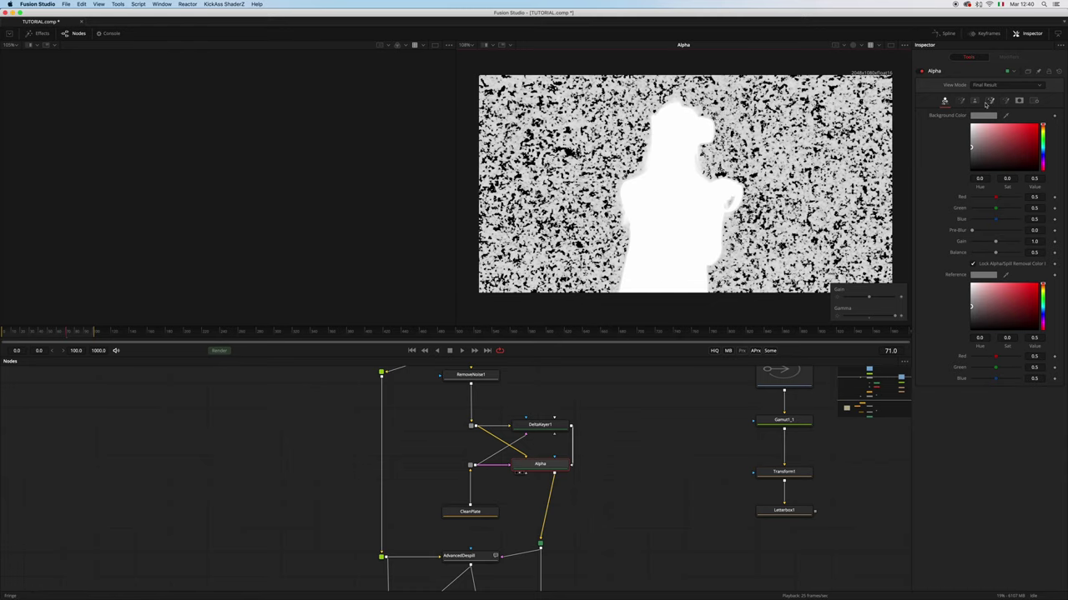
Raise the Alpha keyer's low matte threshold to 0.043 and set Restore Fringe to about 0.00018.
{"action": "left_click", "coordinate": [975, 101]}
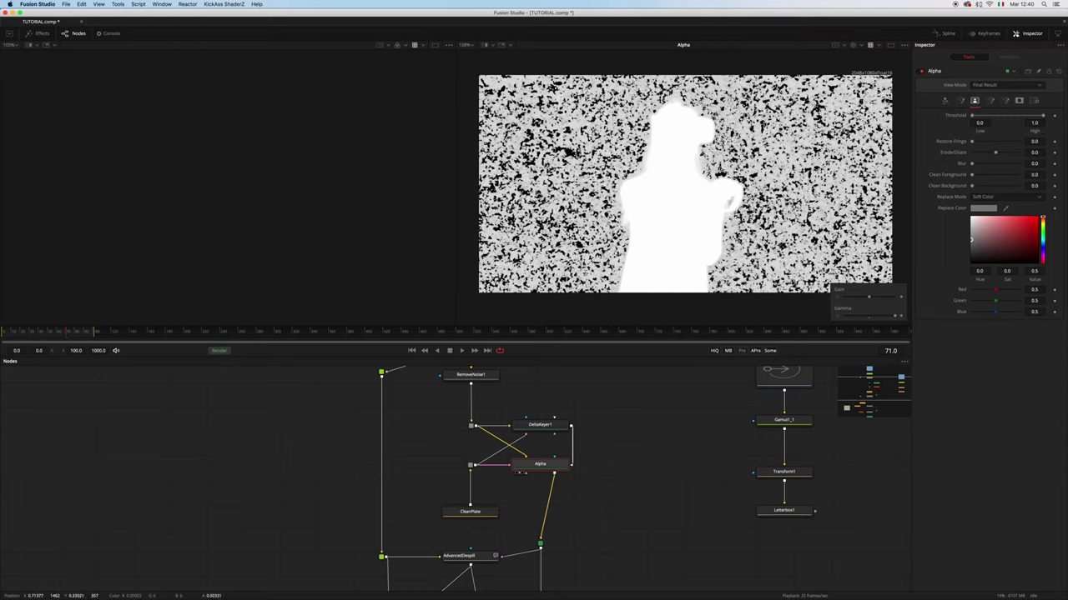
{"action": "scroll", "coordinate": [840, 162], "scroll_direction": "up", "scroll_amount": 3}
{"action": "scroll", "coordinate": [840, 163], "scroll_direction": "left", "scroll_amount": 5}
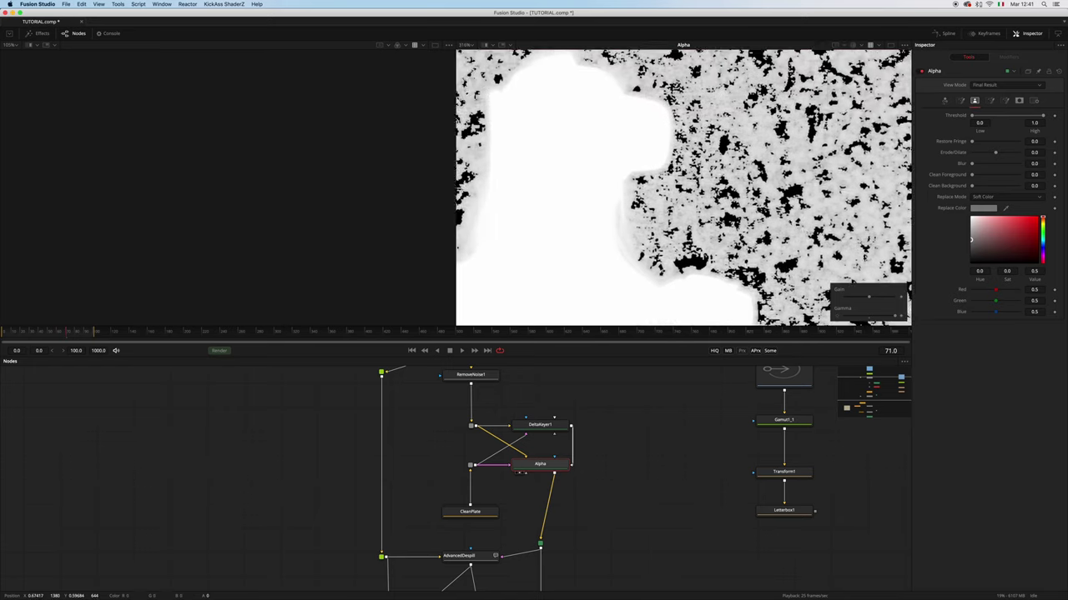
{"action": "scroll", "coordinate": [683, 187], "scroll_direction": "down", "scroll_amount": 3}
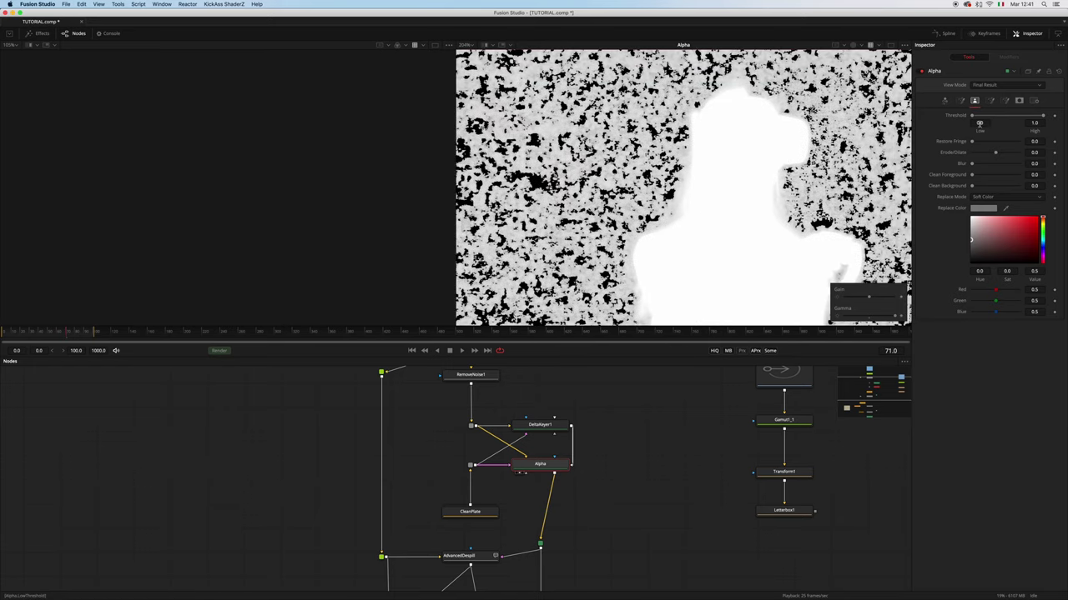
{"action": "left_click_drag", "start_coordinate": [979, 123], "coordinate": [1035, 141]}
{"action": "left_click_drag", "start_coordinate": [980, 123], "coordinate": [1038, 141]}
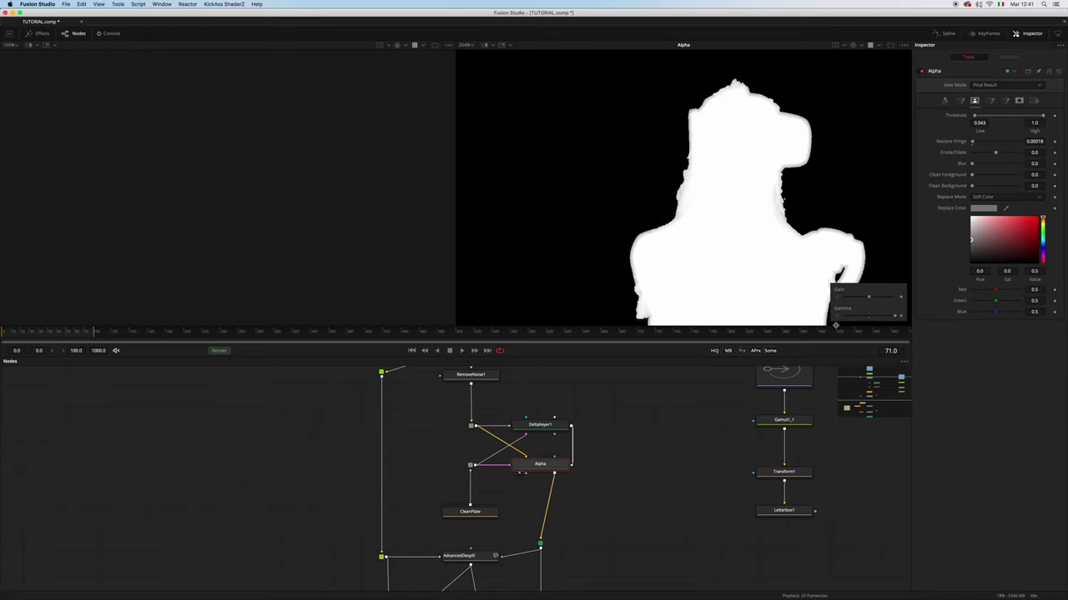
Return the viewer gamma to neutral, turn off its gain and gamma controls, and fit the matte to the viewer.
{"action": "left_click_drag", "start_coordinate": [874, 320], "coordinate": [870, 318]}
{"action": "scroll", "coordinate": [807, 221], "scroll_direction": "down", "scroll_amount": 5}
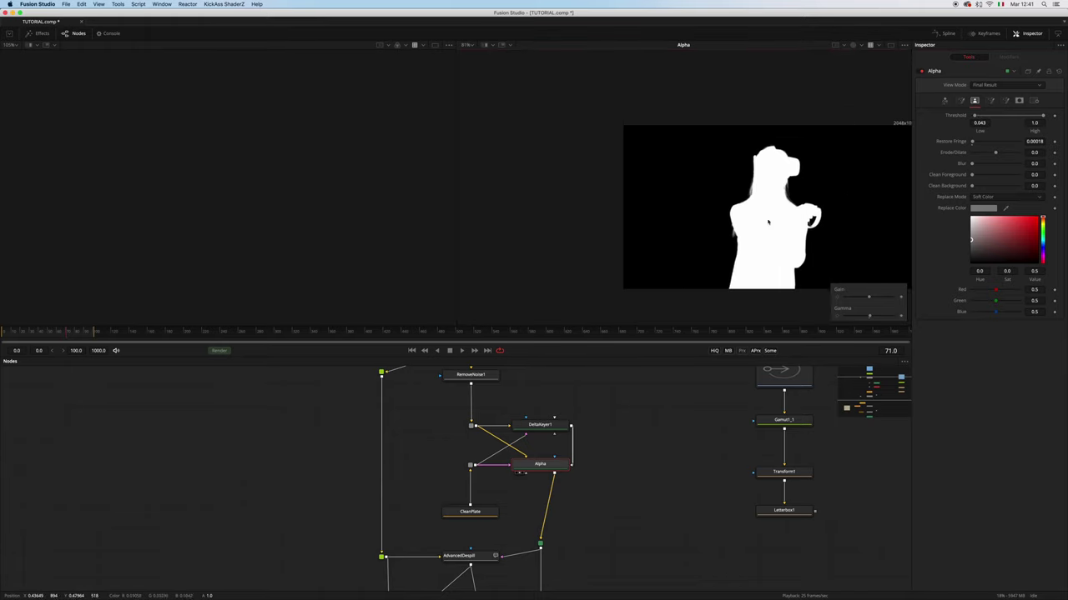
{"action": "left_click_drag", "start_coordinate": [768, 221], "coordinate": [678, 259]}
{"action": "left_click", "coordinate": [870, 47]}
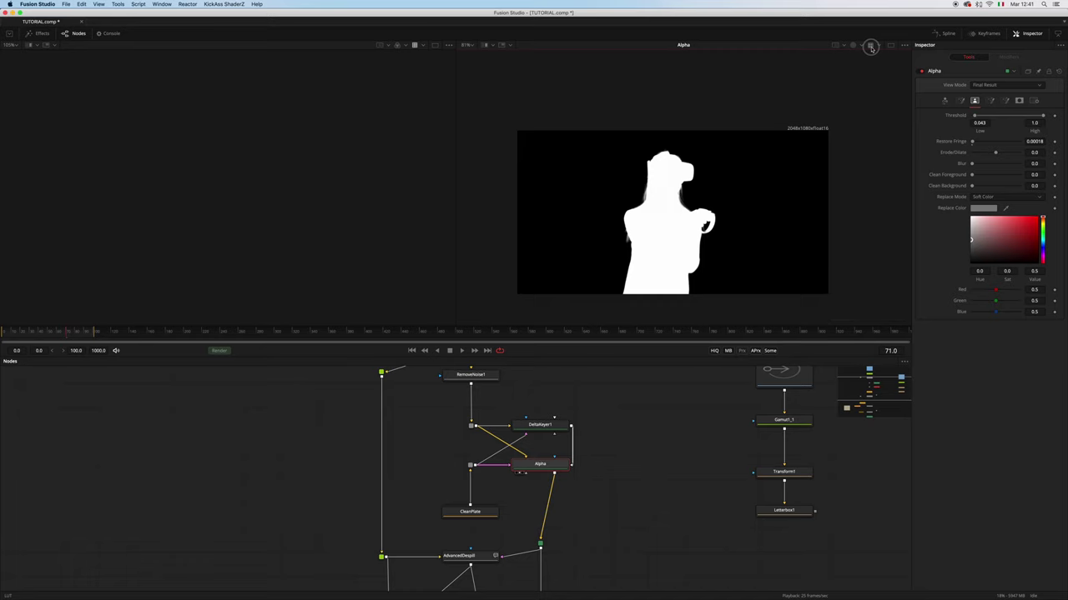
{"action": "key", "text": "ctrl+f"}
Show MatteControl1 in colour in the viewer and select the node to check its result.
{"action": "scroll", "coordinate": [603, 510], "scroll_direction": "down", "scroll_amount": 8}
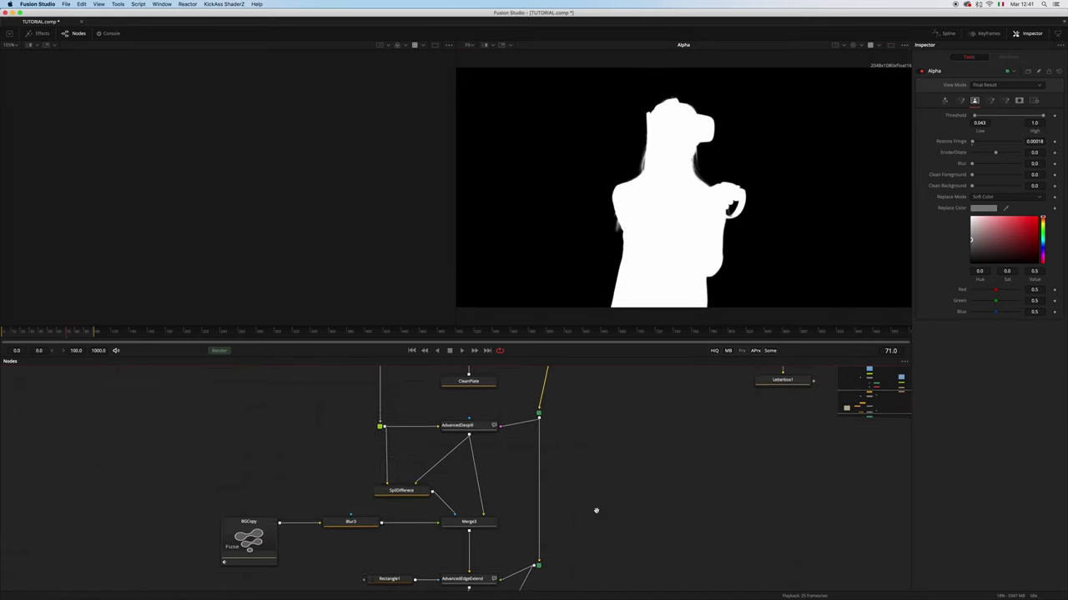
{"action": "left_click_drag", "start_coordinate": [489, 476], "coordinate": [701, 236]}
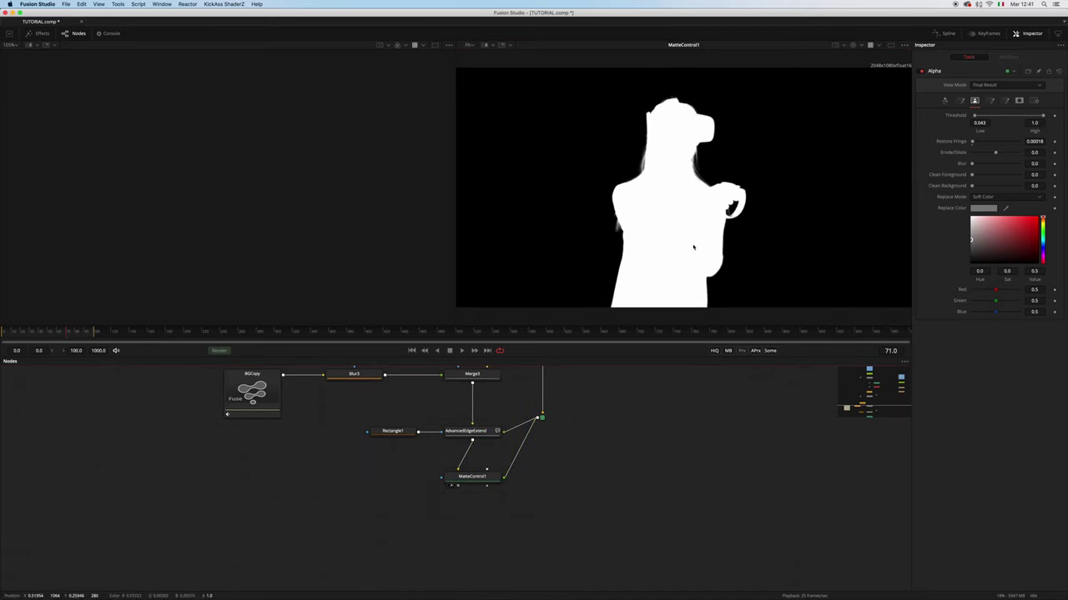
{"action": "left_click", "coordinate": [490, 476]}
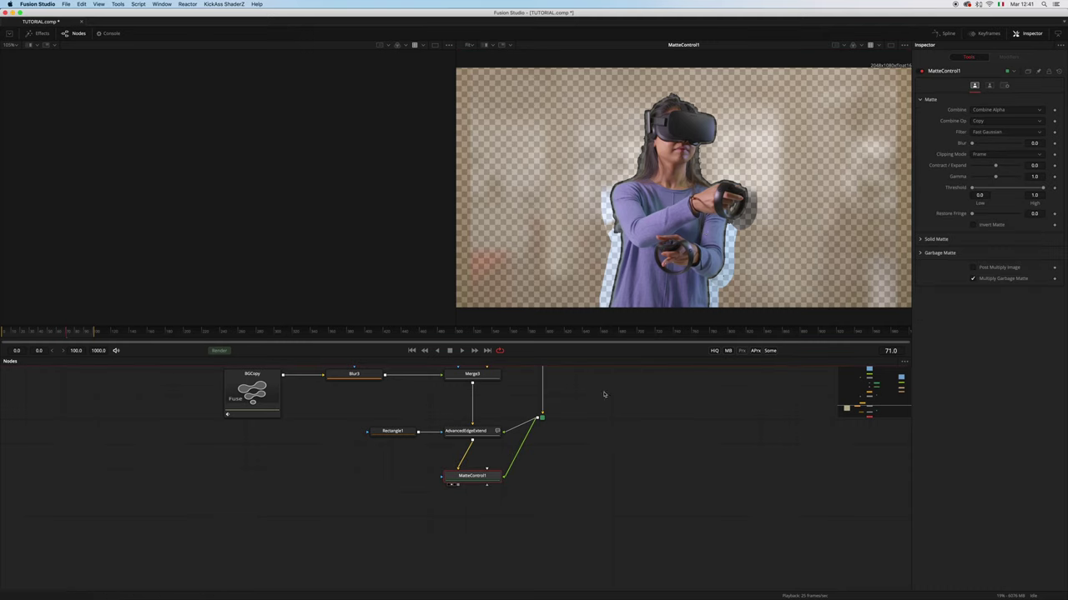
Enable Post Multiply Image on MatteControl1 and inspect the cut-out edge along the subject's sleeve.
{"action": "left_click", "coordinate": [972, 267]}
{"action": "scroll", "coordinate": [648, 230], "scroll_direction": "up", "scroll_amount": 1}
{"action": "left_click_drag", "start_coordinate": [687, 214], "coordinate": [707, 207]}
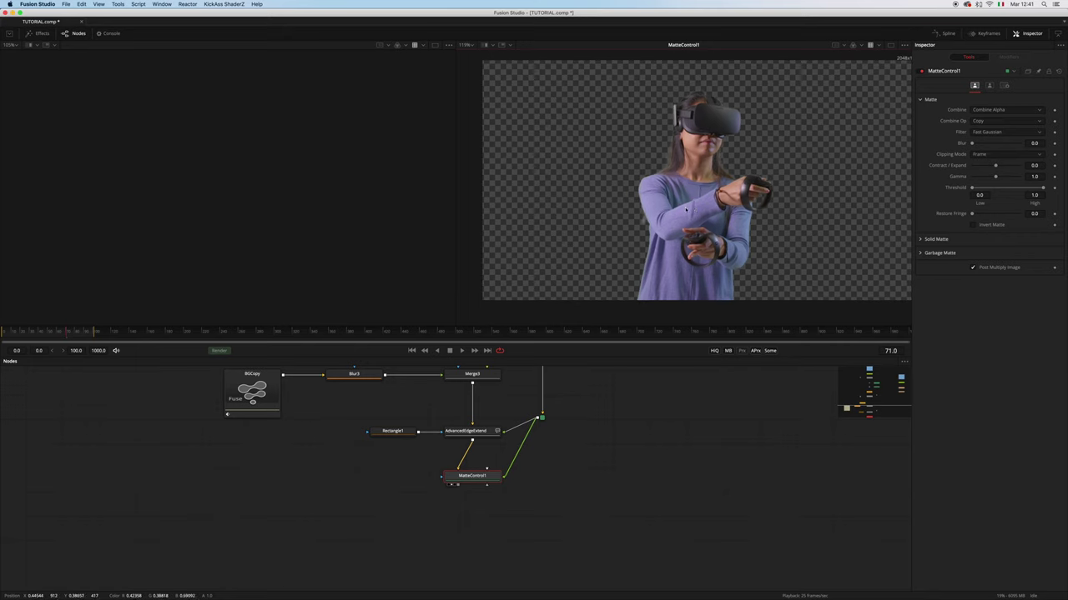
{"action": "scroll", "coordinate": [685, 221], "scroll_direction": "up", "scroll_amount": 5}
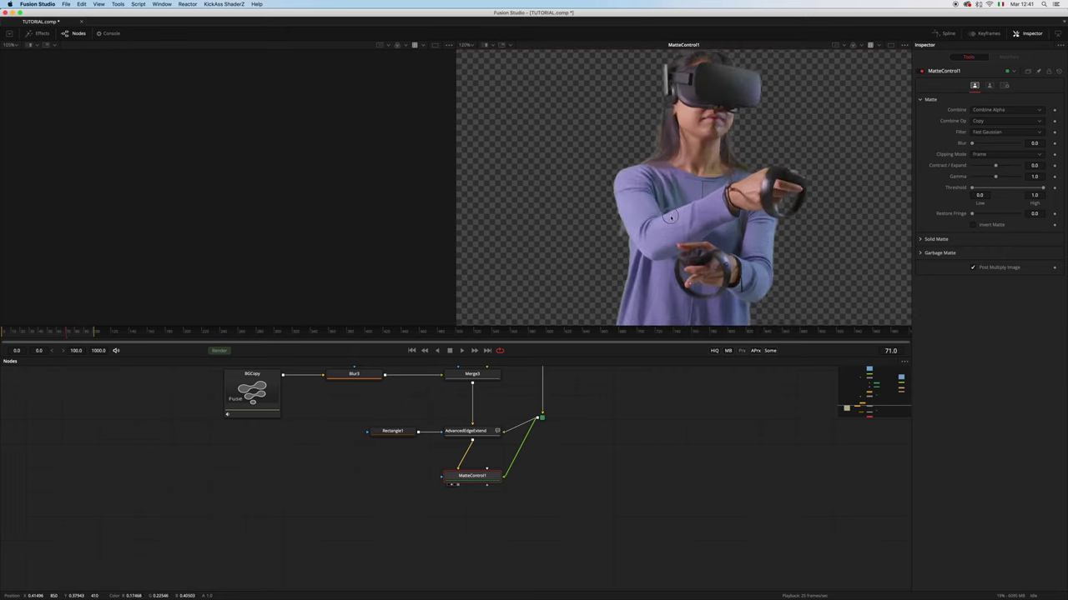
{"action": "scroll", "coordinate": [665, 219], "scroll_direction": "up", "scroll_amount": 3}
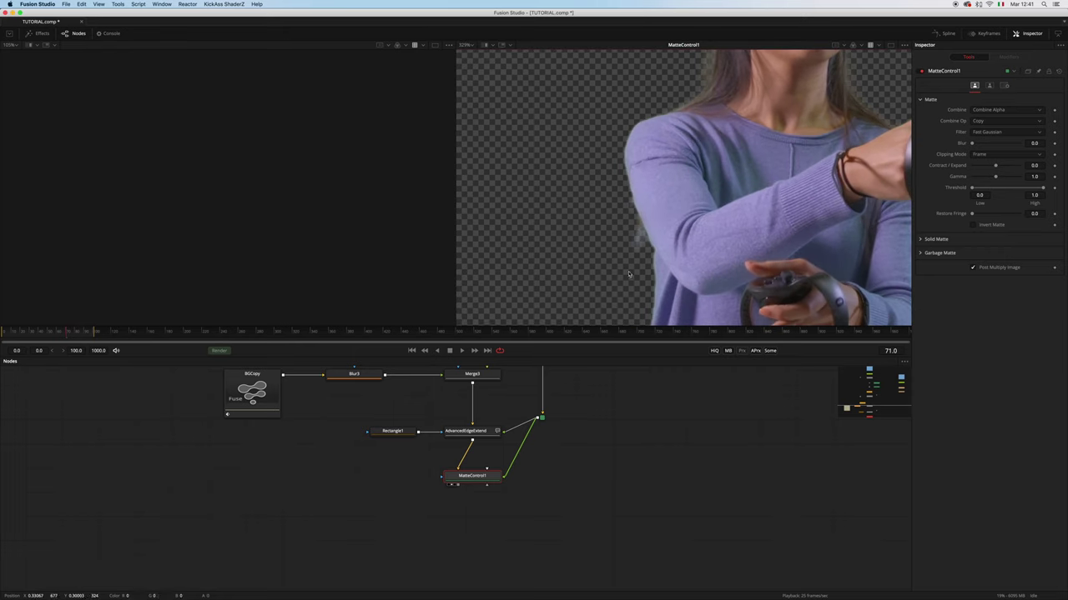
{"action": "left_click_drag", "start_coordinate": [650, 211], "coordinate": [631, 236]}
Show AdvancedEdgeExtend in the viewer and insert an Ellipse mask between Rectangle1 and AdvancedEdgeExtend.
{"action": "left_click_drag", "start_coordinate": [399, 433], "coordinate": [347, 436]}
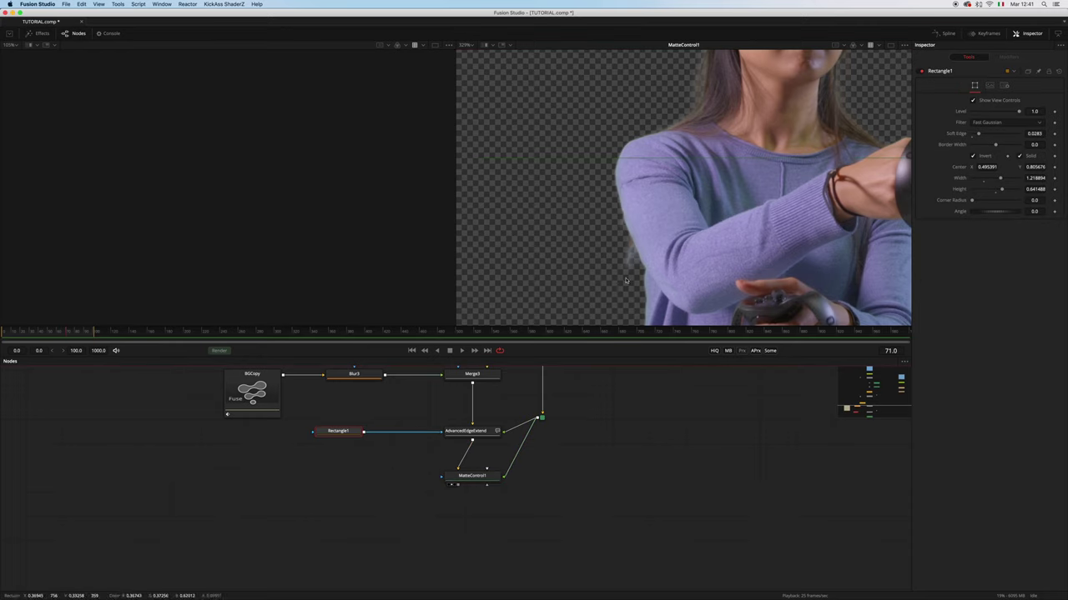
{"action": "left_click_drag", "start_coordinate": [472, 432], "coordinate": [702, 221]}
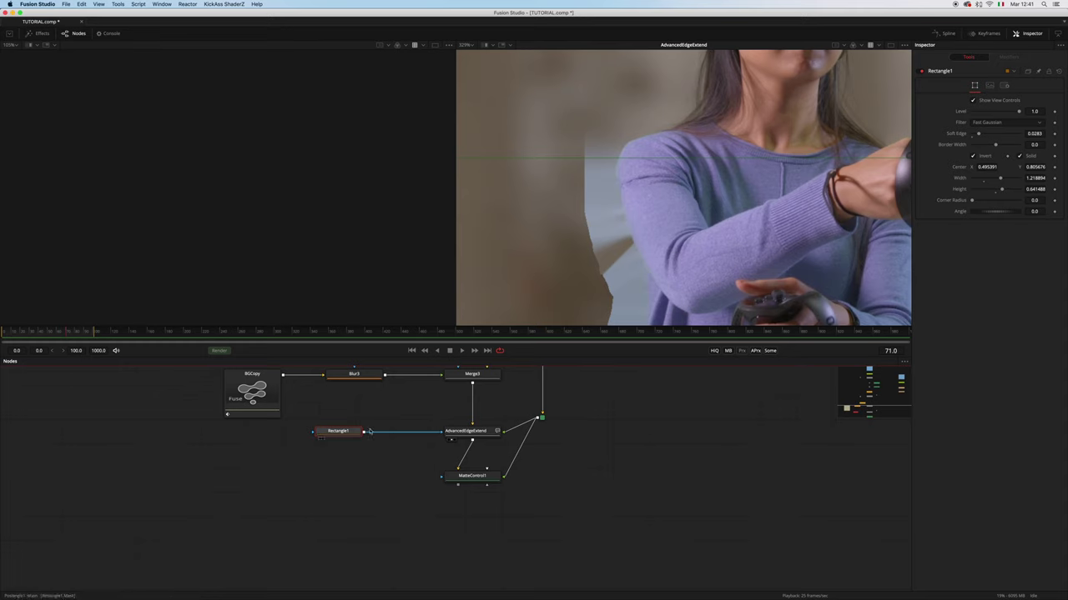
{"action": "left_click_drag", "start_coordinate": [342, 432], "coordinate": [324, 432]}
{"action": "key", "text": "shift+space"}
{"action": "type", "text": "matte"}
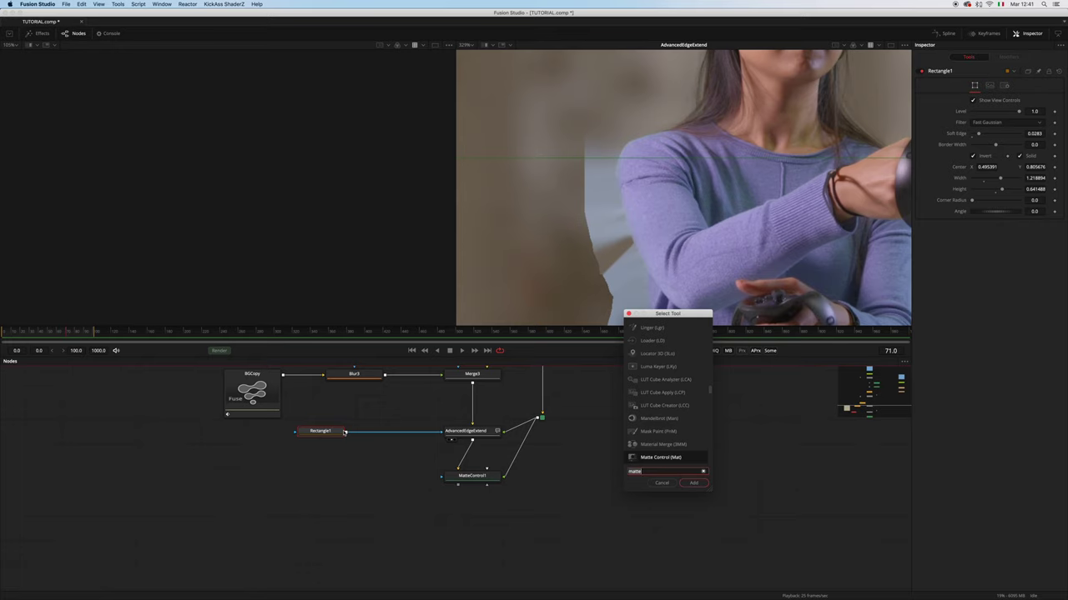
{"action": "type", "text": "el"}
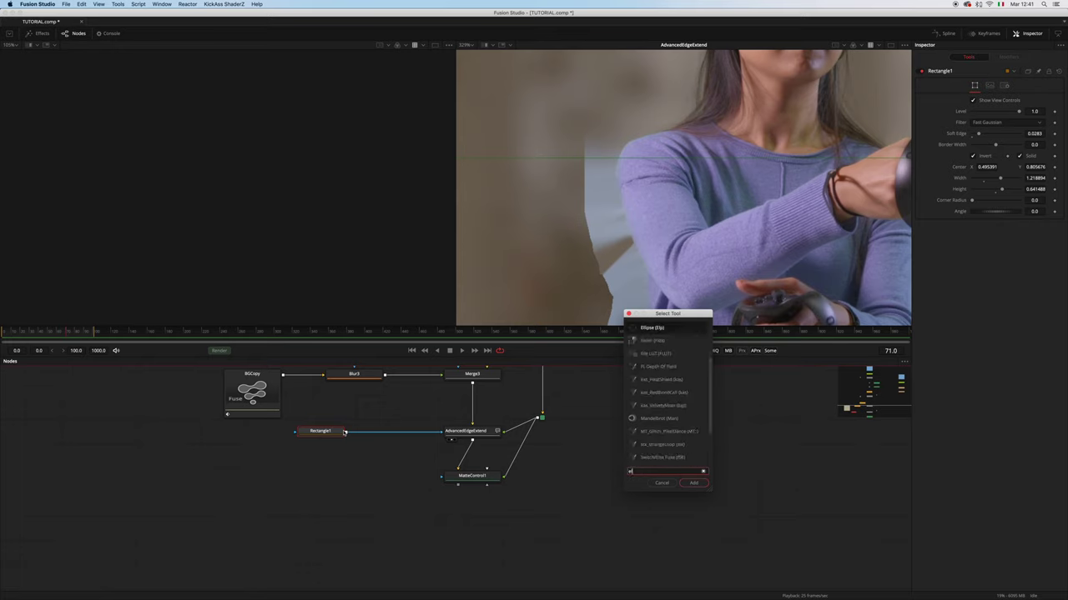
{"action": "key", "text": "Return"}
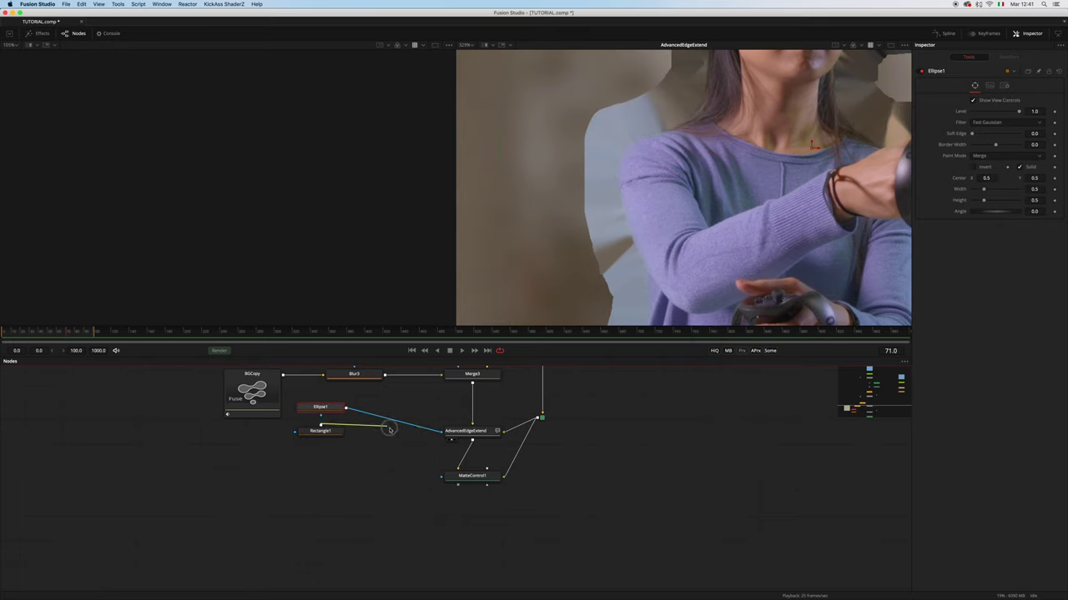
{"action": "left_click_drag", "start_coordinate": [335, 412], "coordinate": [404, 437]}
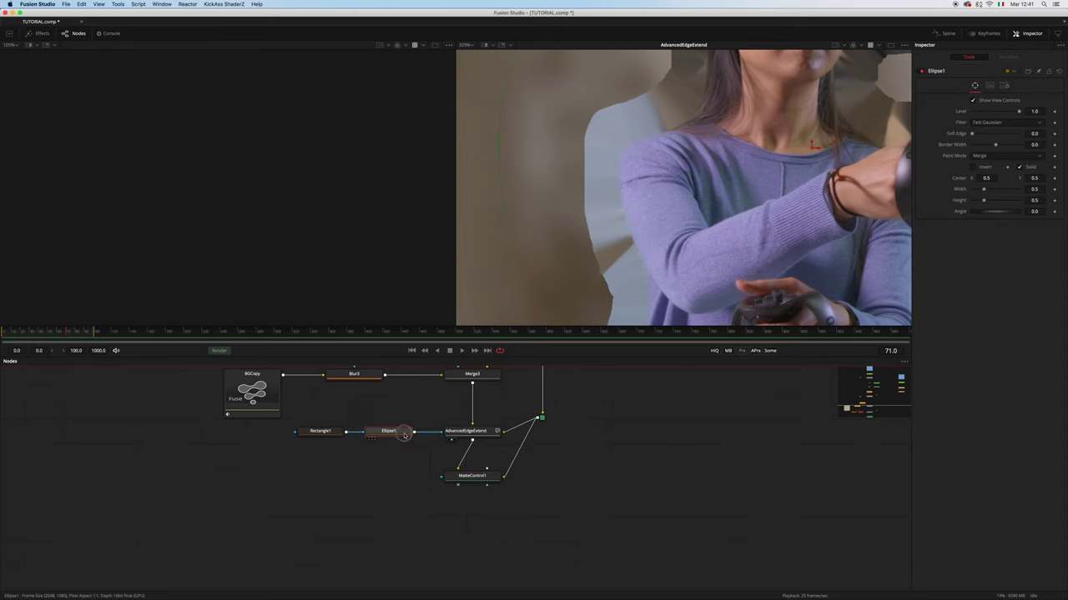
Set the ellipse's paint mode to Subtract and shrink it to about 0.066 wide and high over the outer edge of the bent arm.
{"action": "left_click", "coordinate": [989, 164]}
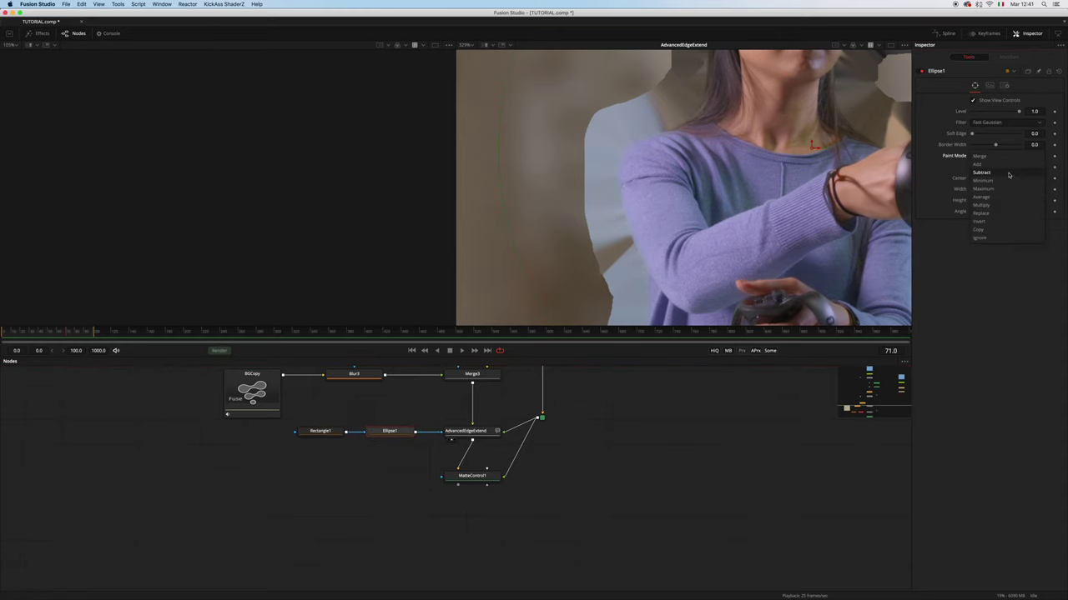
{"action": "left_click", "coordinate": [982, 176]}
{"action": "scroll", "coordinate": [787, 210], "scroll_direction": "down", "scroll_amount": 4}
{"action": "left_click_drag", "start_coordinate": [789, 170], "coordinate": [701, 219]}
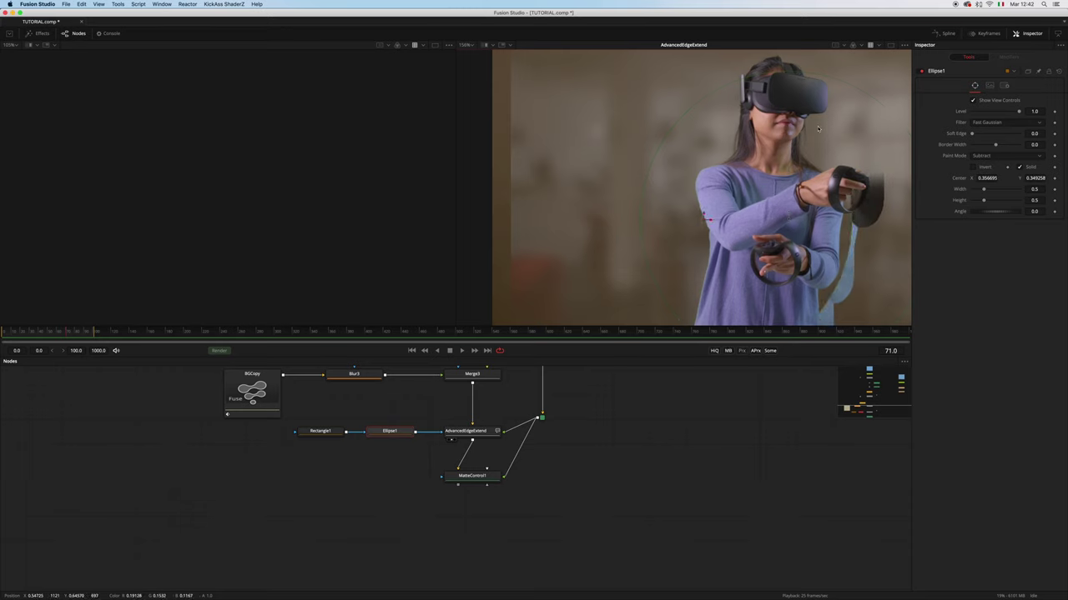
{"action": "left_click_drag", "start_coordinate": [824, 135], "coordinate": [727, 209]}
{"action": "scroll", "coordinate": [731, 207], "scroll_direction": "up", "scroll_amount": 5}
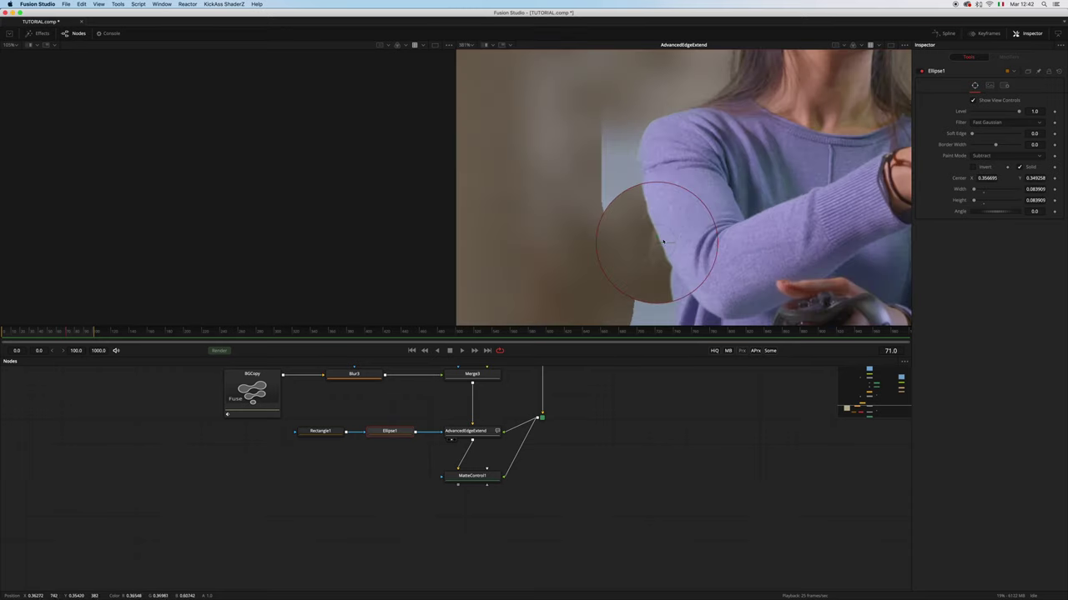
{"action": "left_click_drag", "start_coordinate": [658, 246], "coordinate": [657, 248]}
{"action": "left_click_drag", "start_coordinate": [699, 202], "coordinate": [688, 212]}
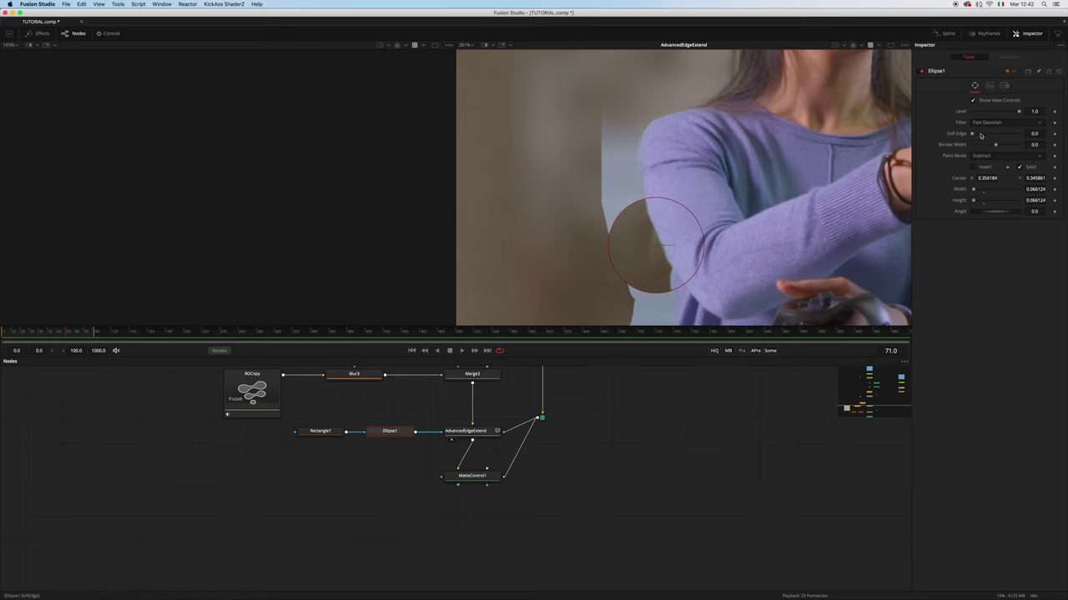
Set the ellipse's soft edge to 0.0063 and reduce its width and height to about 0.06 at the arm edge.
{"action": "left_click_drag", "start_coordinate": [973, 134], "coordinate": [972, 135]}
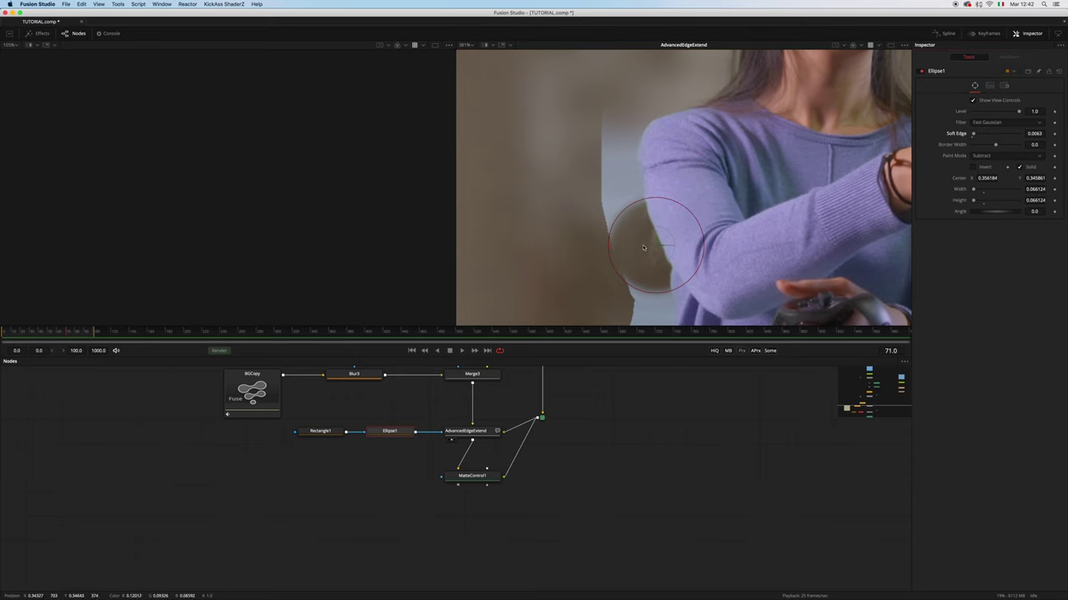
{"action": "left_click_drag", "start_coordinate": [654, 245], "coordinate": [687, 276]}
{"action": "scroll", "coordinate": [715, 204], "scroll_direction": "down", "scroll_amount": 3}
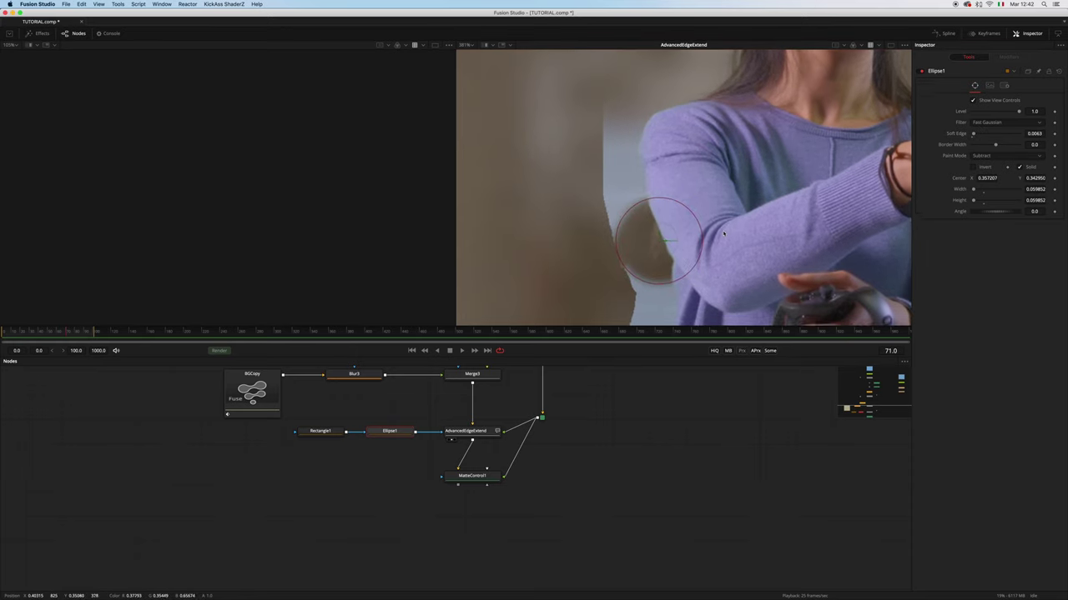
{"action": "scroll", "coordinate": [760, 229], "scroll_direction": "down", "scroll_amount": 2}
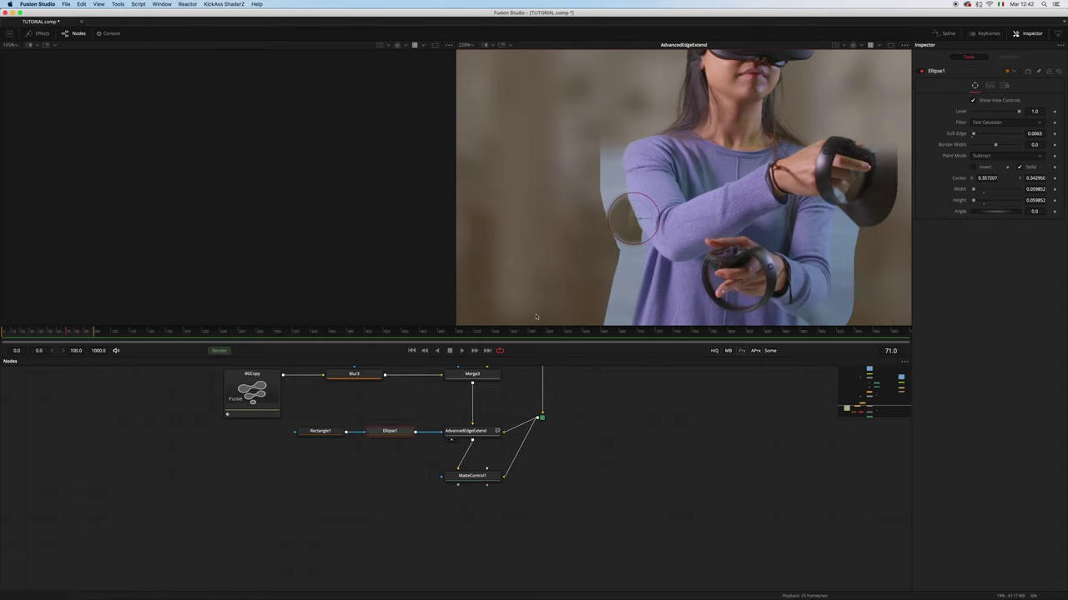
Delete the ellipse mask and move Rectangle1 back beside AdvancedEdgeExtend.
{"action": "left_click", "coordinate": [403, 449]}
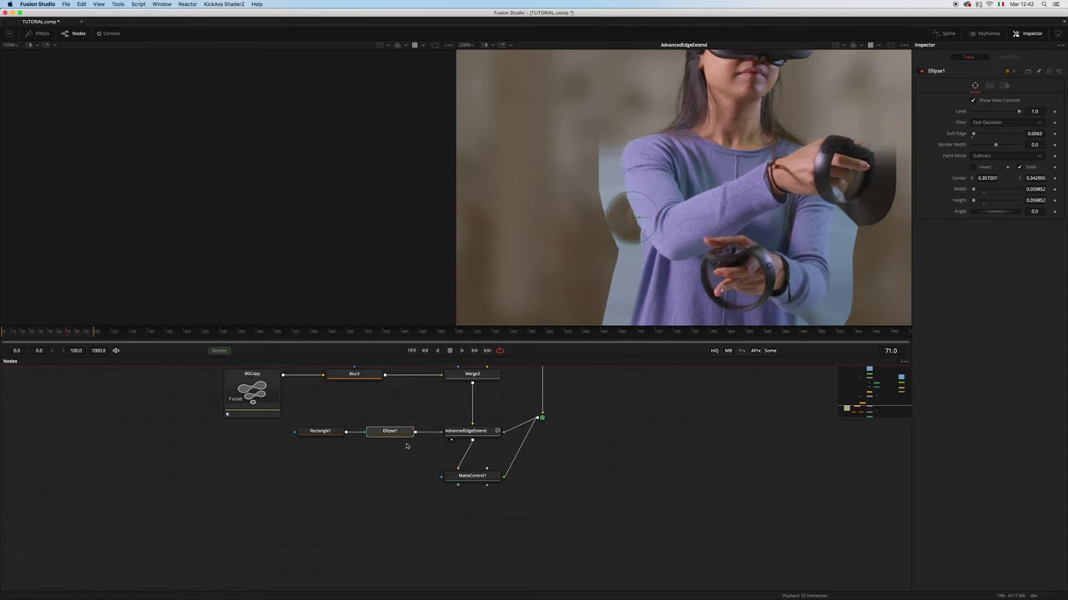
{"action": "key", "text": "Delete"}
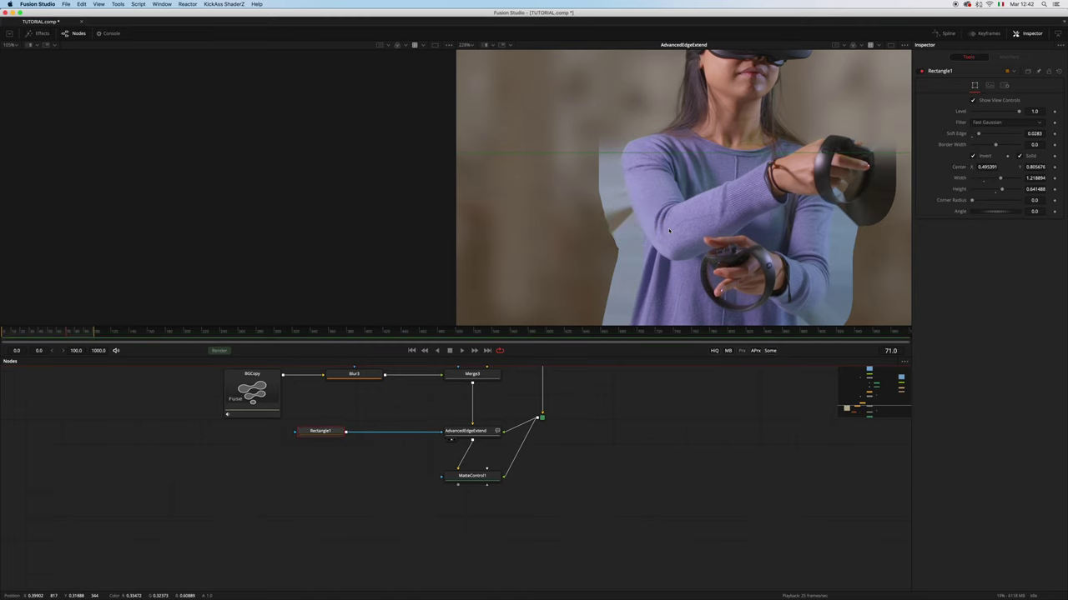
{"action": "scroll", "coordinate": [659, 233], "scroll_direction": "down", "scroll_amount": 2}
{"action": "scroll", "coordinate": [664, 234], "scroll_direction": "up", "scroll_amount": 1}
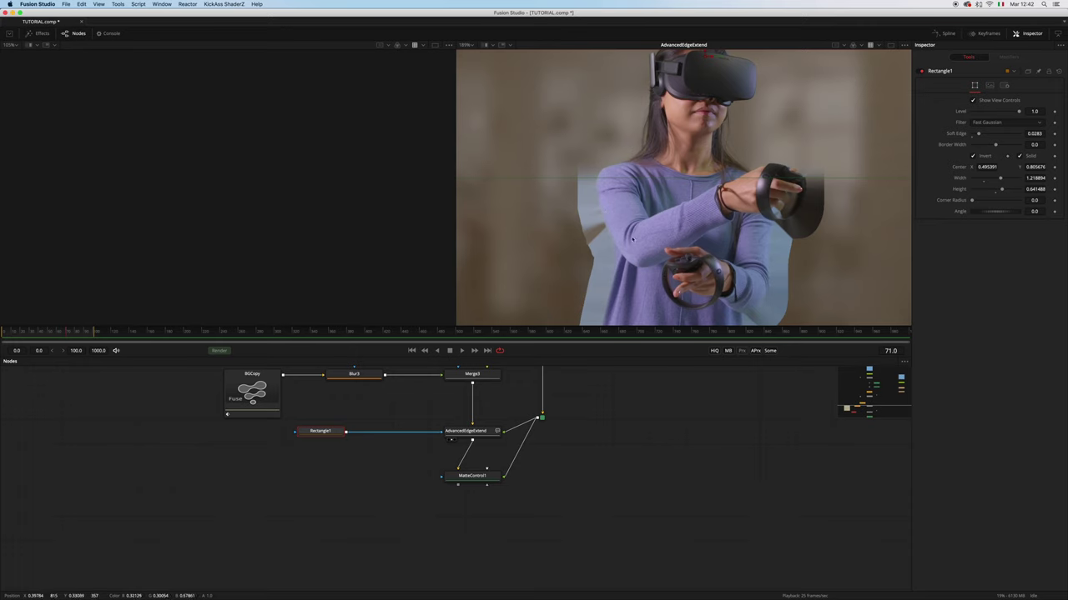
{"action": "left_click_drag", "start_coordinate": [350, 427], "coordinate": [420, 427]}
{"action": "scroll", "coordinate": [711, 206], "scroll_direction": "down", "scroll_amount": 1}
{"action": "scroll", "coordinate": [711, 206], "scroll_direction": "down", "scroll_amount": 2}
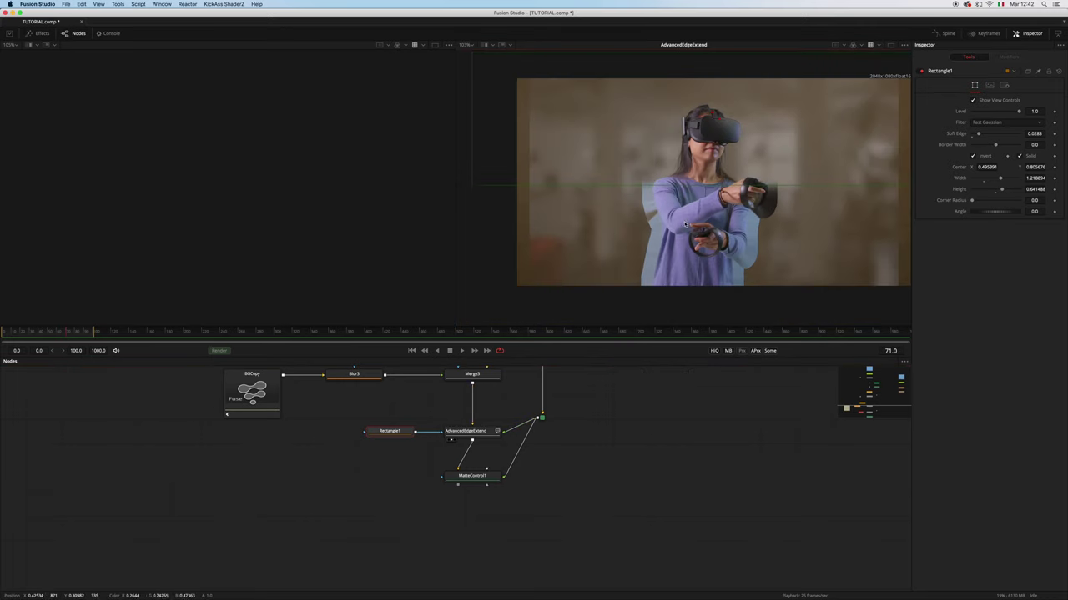
Show MatteControl1 in the viewer and move the architectural background's node chain down beside the end of the keying tree.
{"action": "left_click", "coordinate": [488, 476]}
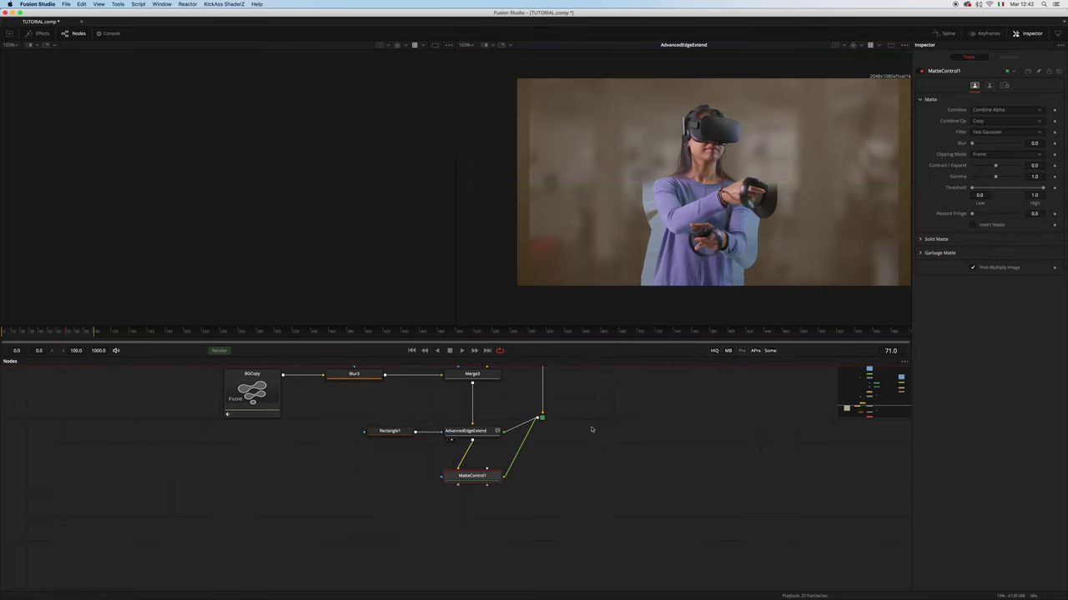
{"action": "key", "text": "2"}
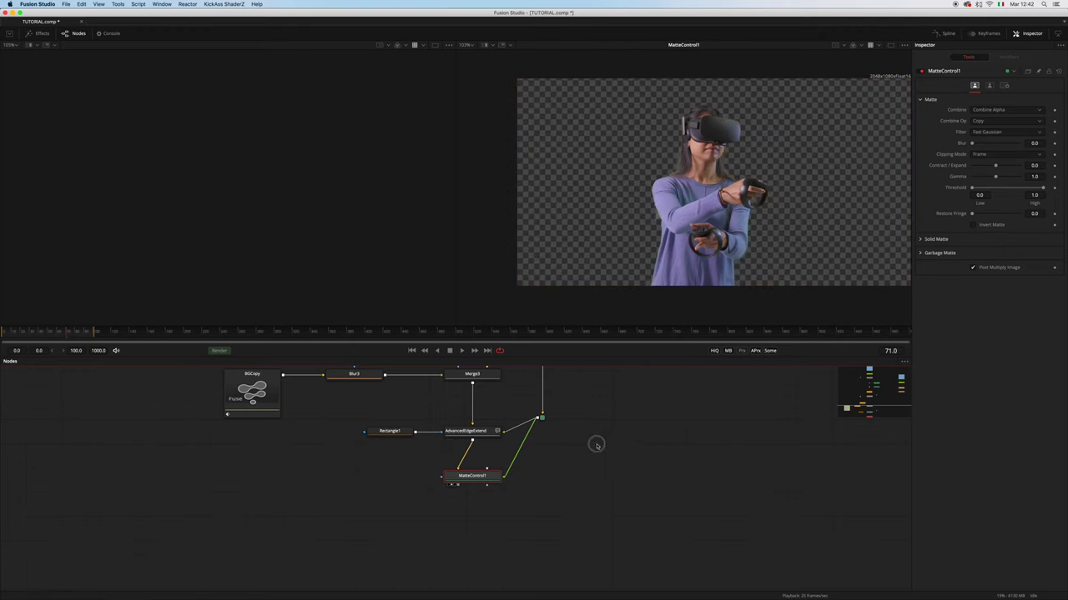
{"action": "scroll", "coordinate": [595, 443], "scroll_direction": "down", "scroll_amount": 5}
{"action": "scroll", "coordinate": [699, 456], "scroll_direction": "up", "scroll_amount": 2}
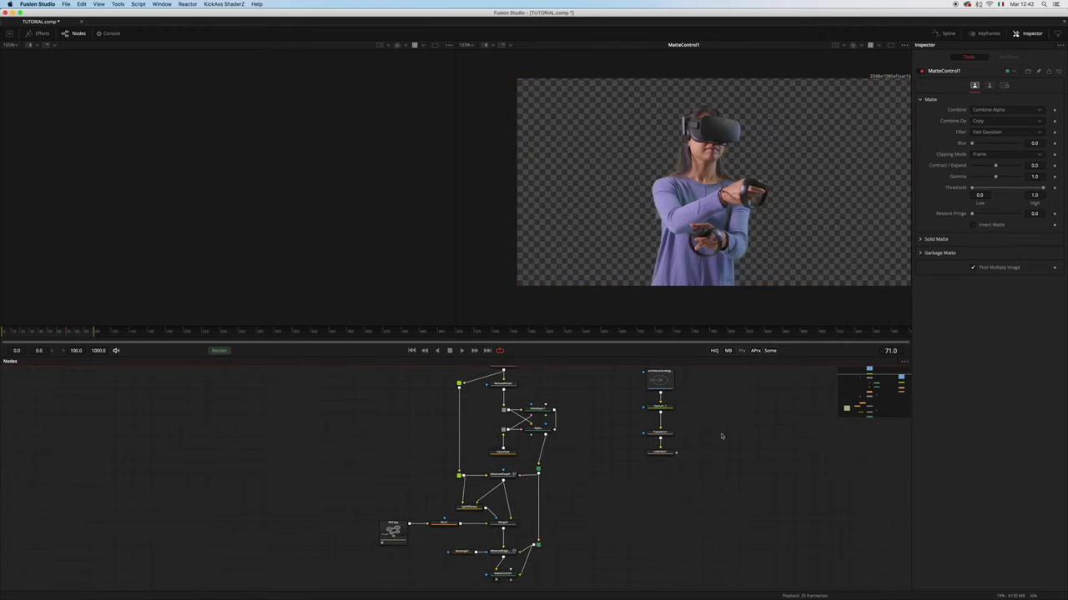
{"action": "left_click_drag", "start_coordinate": [722, 379], "coordinate": [662, 574]}
{"action": "left_click_drag", "start_coordinate": [667, 575], "coordinate": [700, 475]}
{"action": "left_click", "coordinate": [673, 510]}
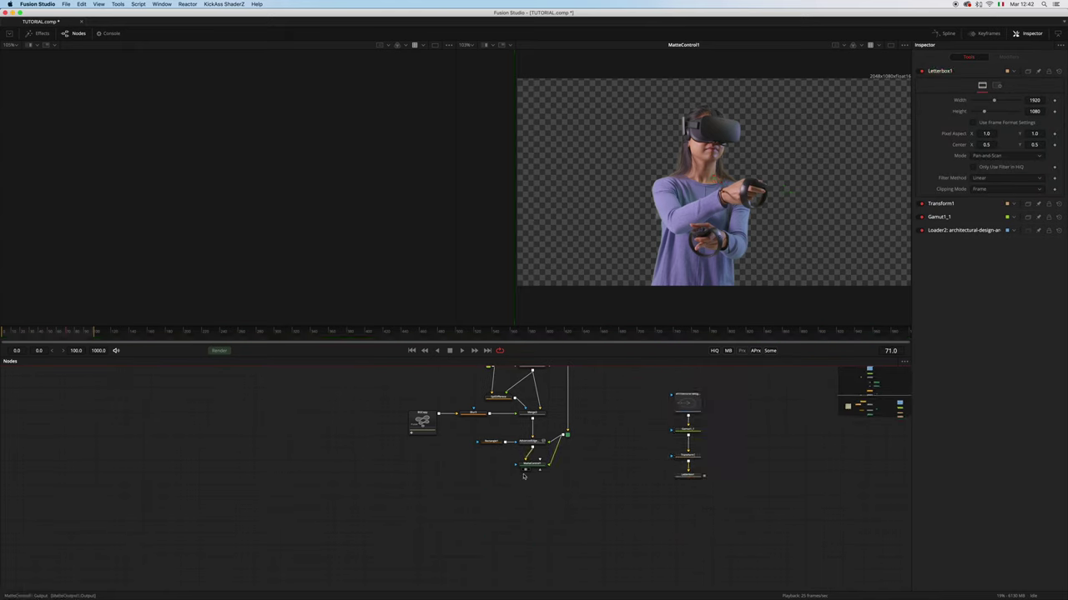
Merge MatteControl1 over the Letterbox1 background, show the merge in the viewer and space its node below MatteControl1.
{"action": "left_click_drag", "start_coordinate": [525, 471], "coordinate": [530, 505]}
{"action": "key", "text": "2"}
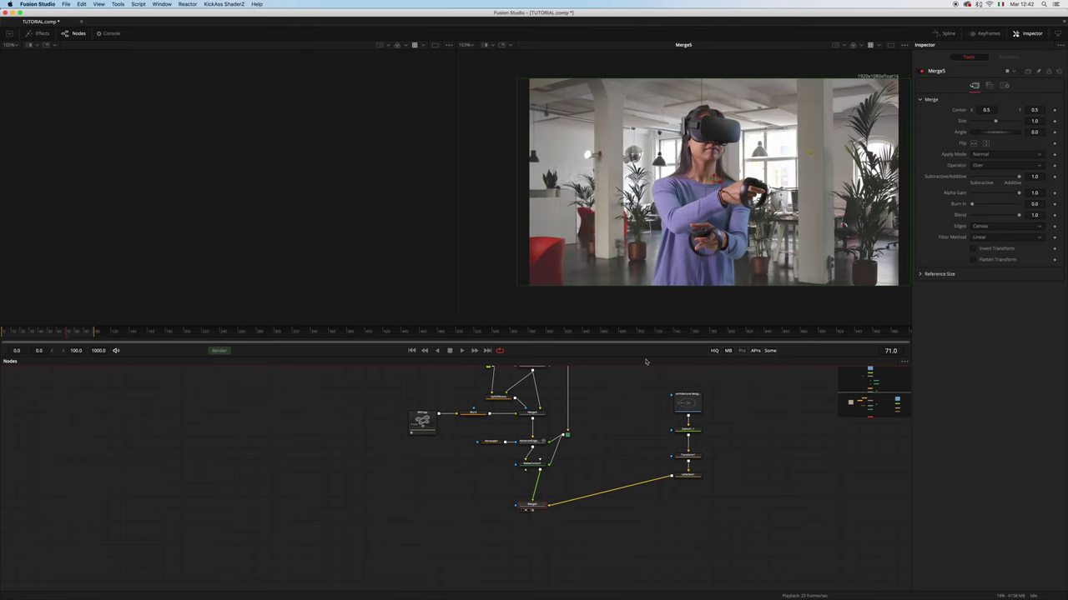
{"action": "left_click_drag", "start_coordinate": [532, 505], "coordinate": [532, 513]}
{"action": "left_click_drag", "start_coordinate": [693, 244], "coordinate": [675, 247]}
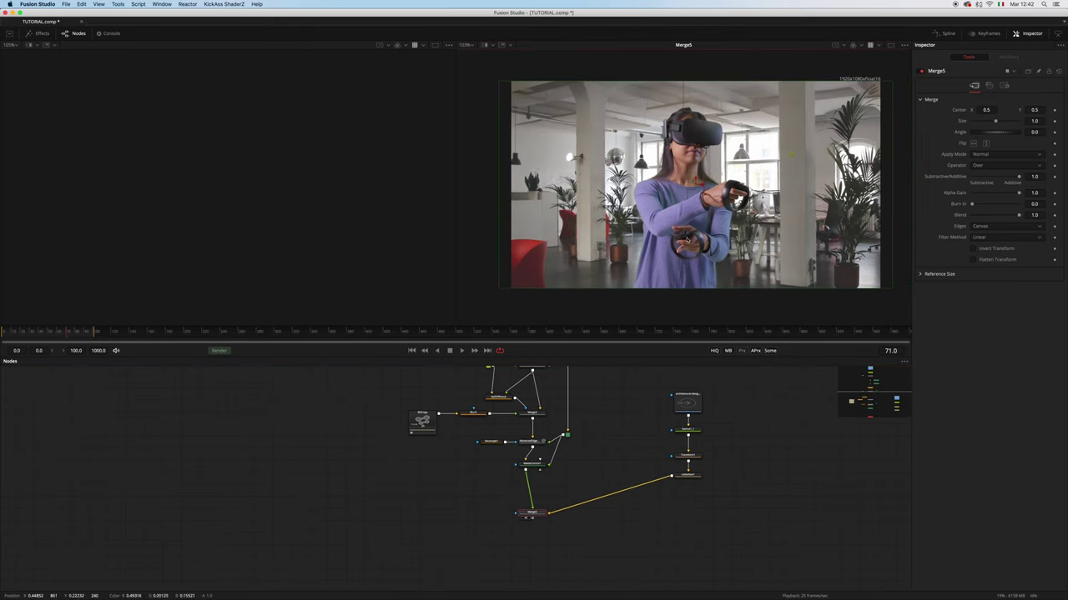
Switch to a single viewer, make it taller and fit the merged composite in it.
{"action": "left_click", "coordinate": [891, 45]}
{"action": "left_click_drag", "start_coordinate": [577, 191], "coordinate": [590, 209]}
{"action": "scroll", "coordinate": [592, 209], "scroll_direction": "up", "scroll_amount": 1}
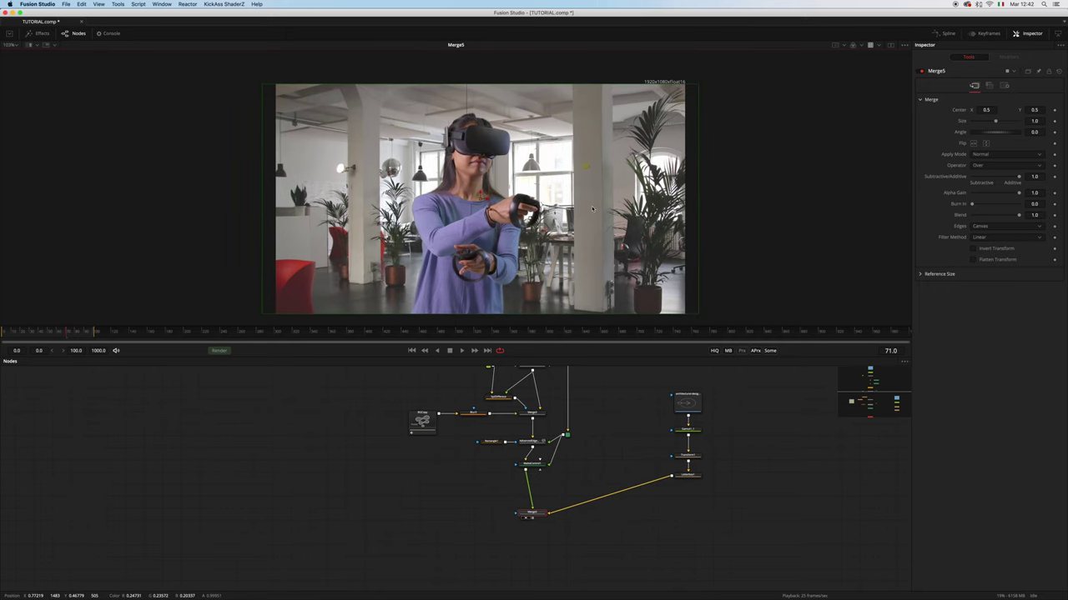
{"action": "scroll", "coordinate": [592, 209], "scroll_direction": "up", "scroll_amount": 3}
{"action": "left_click_drag", "start_coordinate": [558, 358], "coordinate": [558, 409]}
{"action": "left_click_drag", "start_coordinate": [554, 266], "coordinate": [589, 256]}
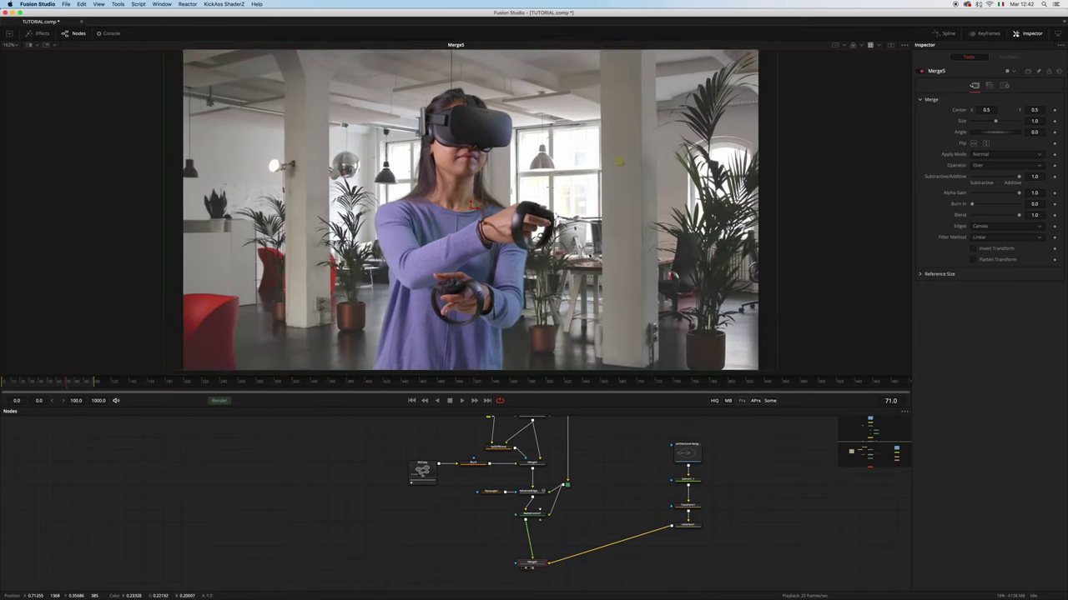
{"action": "key", "text": "ctrl+f"}
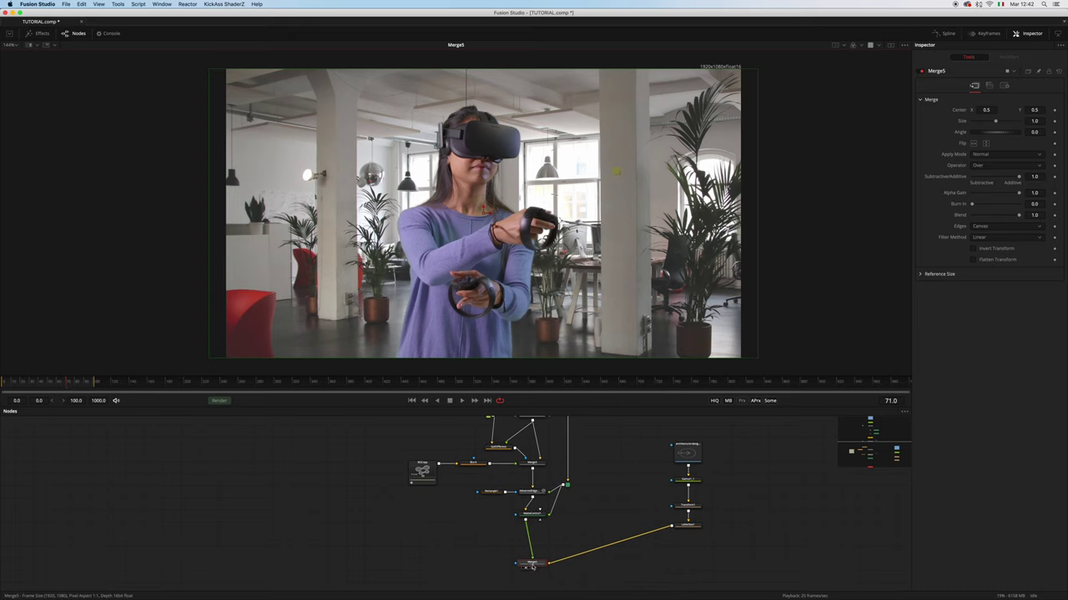
Add a FilmicBlur node after Letterbox1 and place it below the background chain, level with the merge.
{"action": "left_click", "coordinate": [686, 526]}
{"action": "key", "text": "shift+space"}
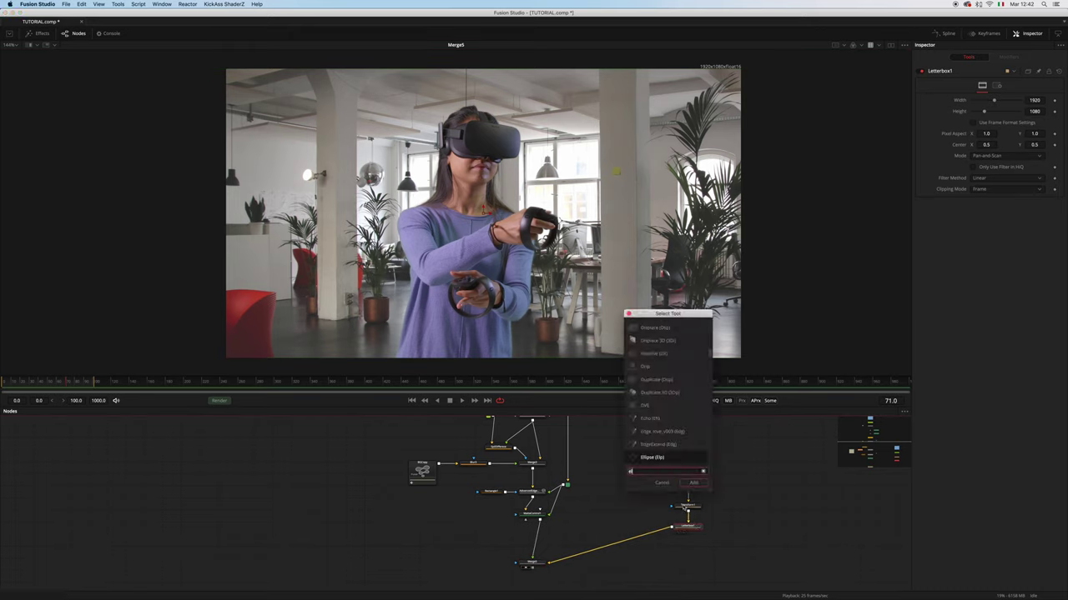
{"action": "type", "text": "film"}
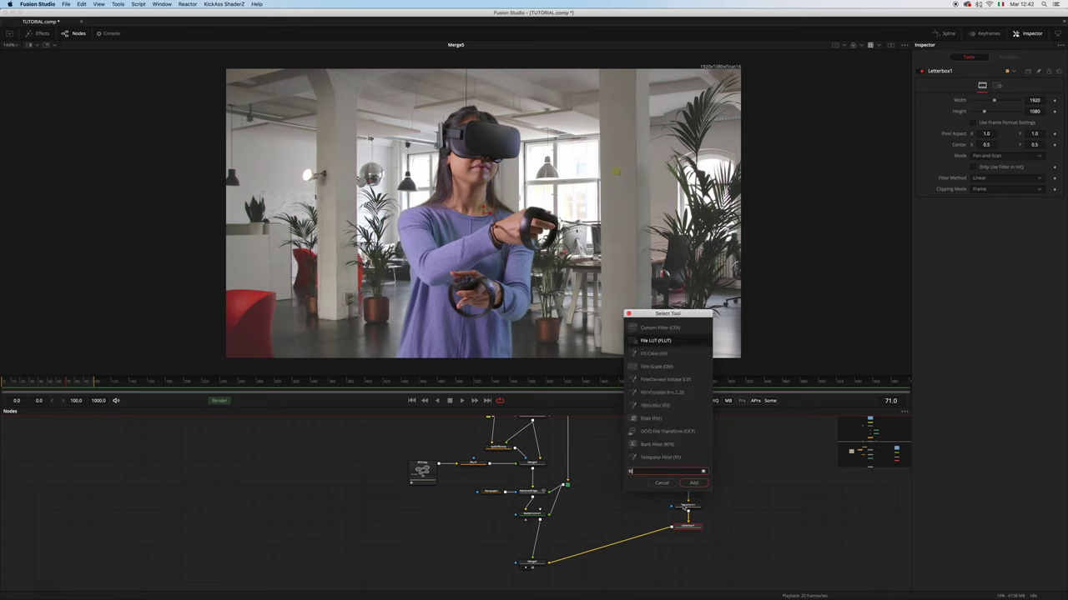
{"action": "key", "text": "Down"}
{"action": "key", "text": "Down"}
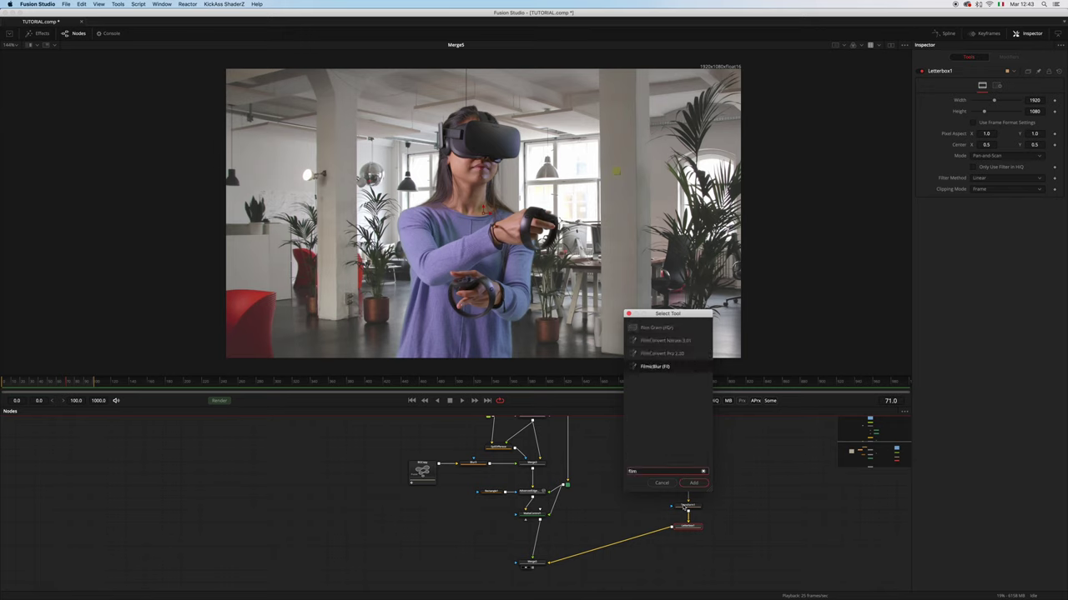
{"action": "key", "text": "Return"}
{"action": "left_click_drag", "start_coordinate": [648, 517], "coordinate": [689, 565]}
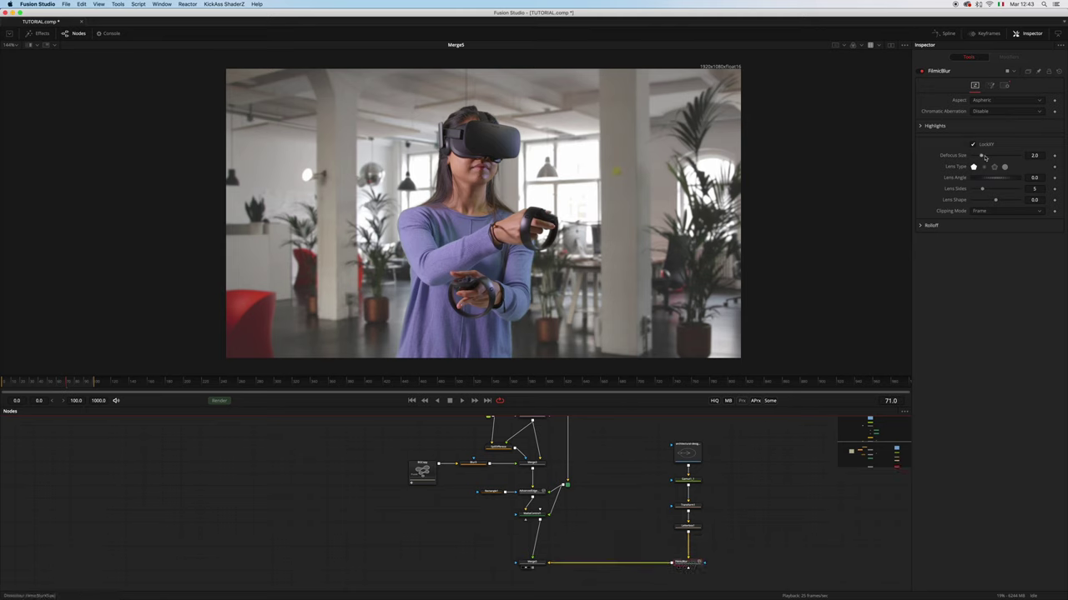
Set FilmicBlur's defocus size to 4.65 and lens shape to -0.246, and enable chromatic aberration.
{"action": "left_click_drag", "start_coordinate": [984, 158], "coordinate": [994, 157]}
{"action": "left_click_drag", "start_coordinate": [995, 201], "coordinate": [987, 206]}
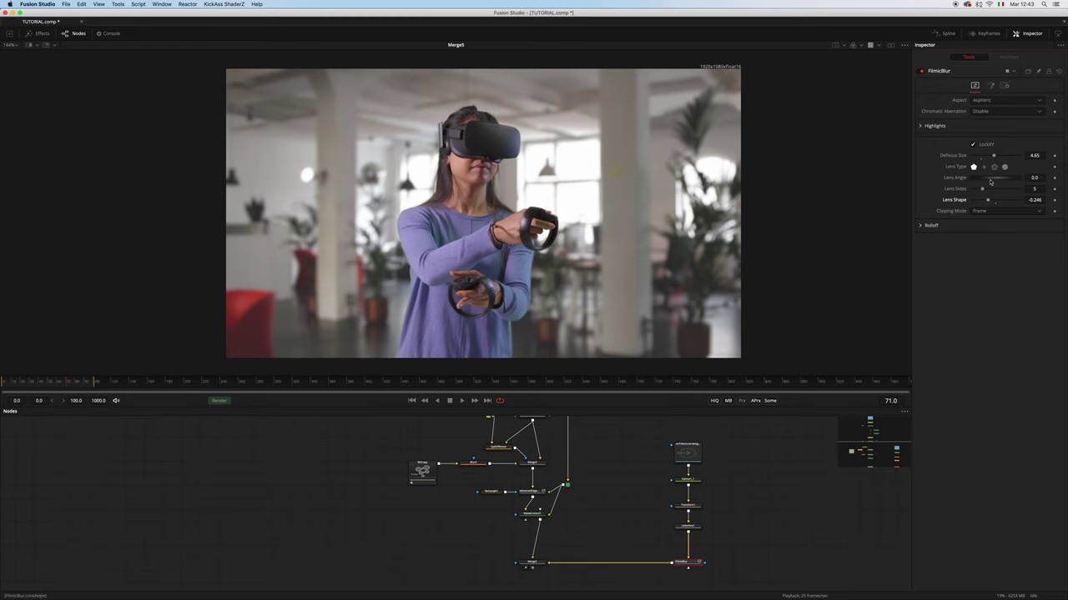
{"action": "left_click", "coordinate": [1011, 111]}
{"action": "left_click", "coordinate": [1003, 120]}
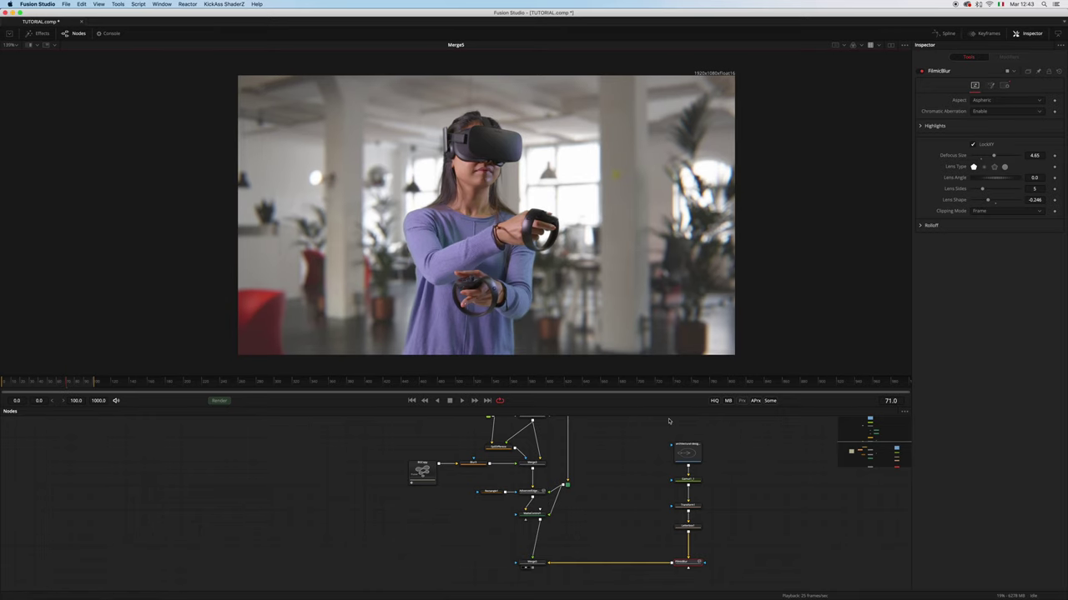
Examine the composite up close and overlay an enlarged waveform scope to compare the black levels of subject and background.
{"action": "scroll", "coordinate": [467, 200], "scroll_direction": "up", "scroll_amount": 4}
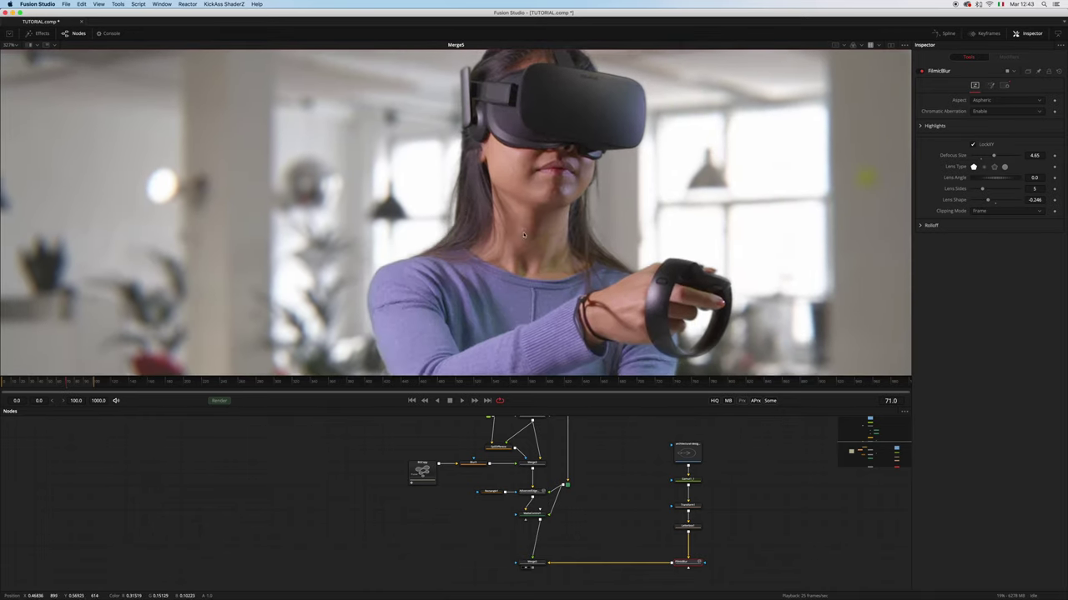
{"action": "left_click_drag", "start_coordinate": [524, 234], "coordinate": [516, 246]}
{"action": "left_click_drag", "start_coordinate": [511, 290], "coordinate": [522, 196]}
{"action": "scroll", "coordinate": [524, 255], "scroll_direction": "up", "scroll_amount": 3}
{"action": "scroll", "coordinate": [524, 200], "scroll_direction": "down", "scroll_amount": 3}
{"action": "scroll", "coordinate": [524, 203], "scroll_direction": "down", "scroll_amount": 3}
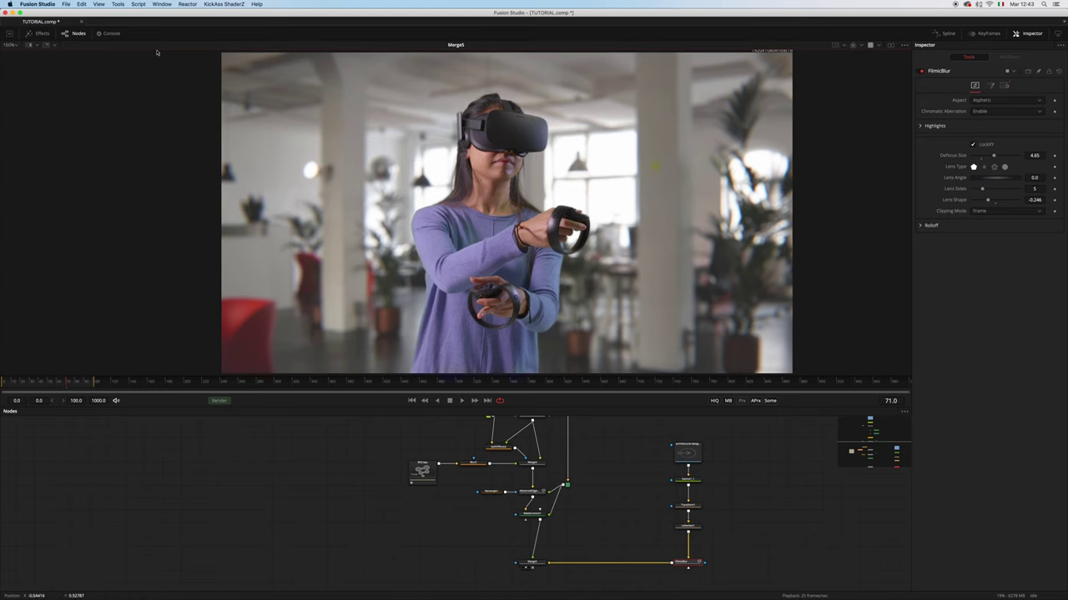
{"action": "left_click", "coordinate": [46, 46]}
{"action": "left_click", "coordinate": [55, 47]}
{"action": "left_click", "coordinate": [54, 46]}
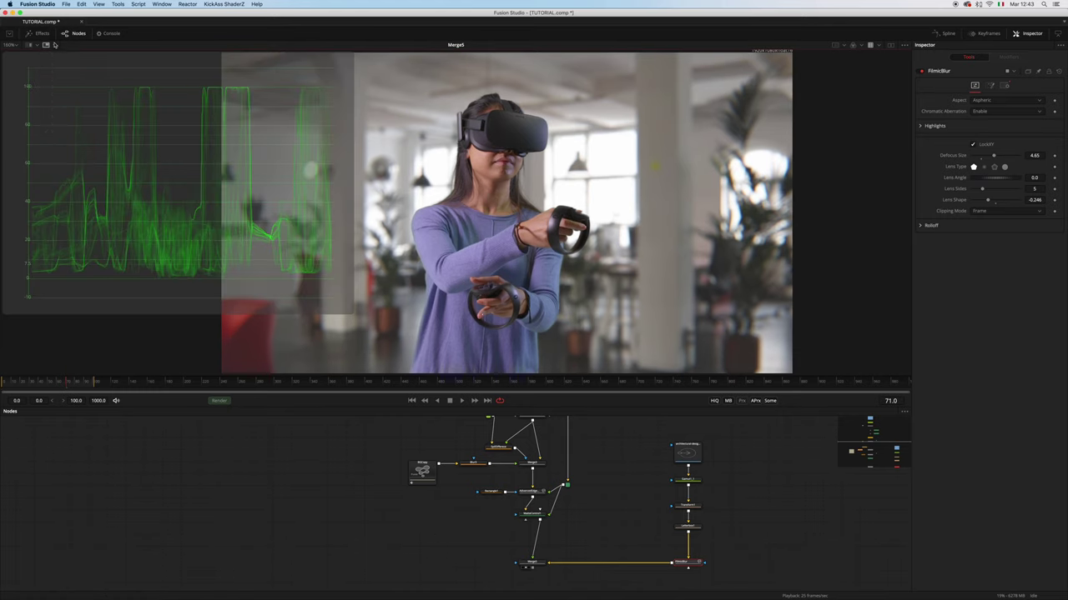
{"action": "left_click_drag", "start_coordinate": [350, 311], "coordinate": [375, 342]}
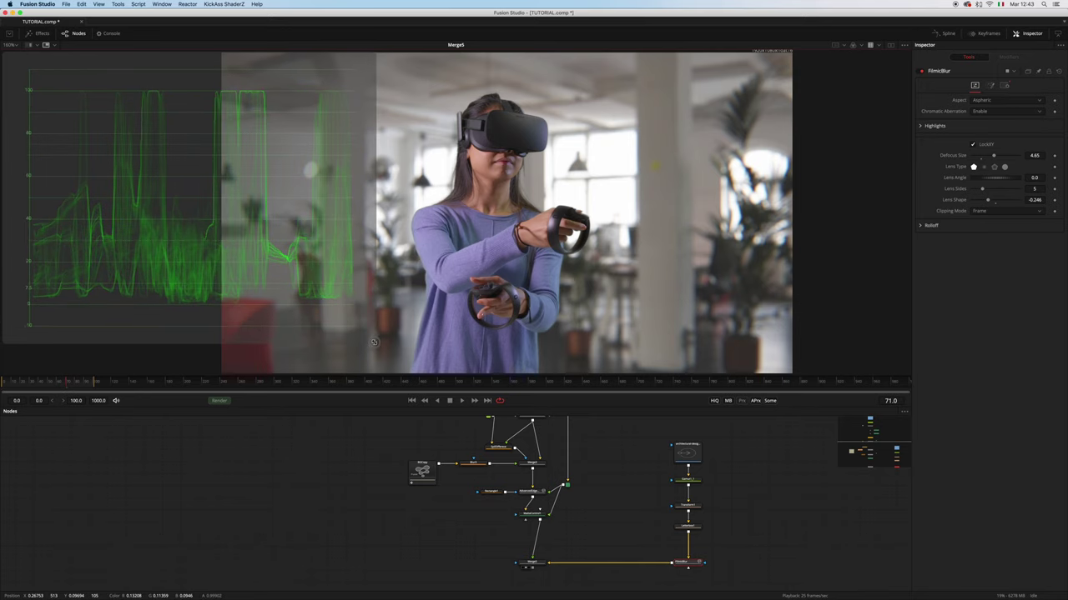
{"action": "scroll", "coordinate": [711, 301], "scroll_direction": "down", "scroll_amount": 2}
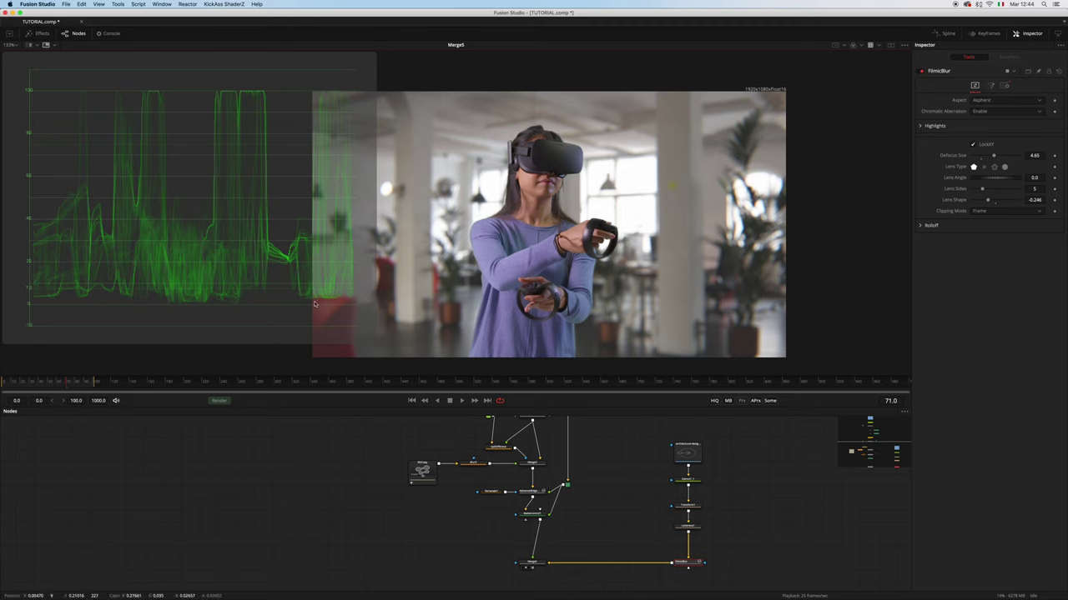
{"action": "left_click_drag", "start_coordinate": [373, 342], "coordinate": [370, 347]}
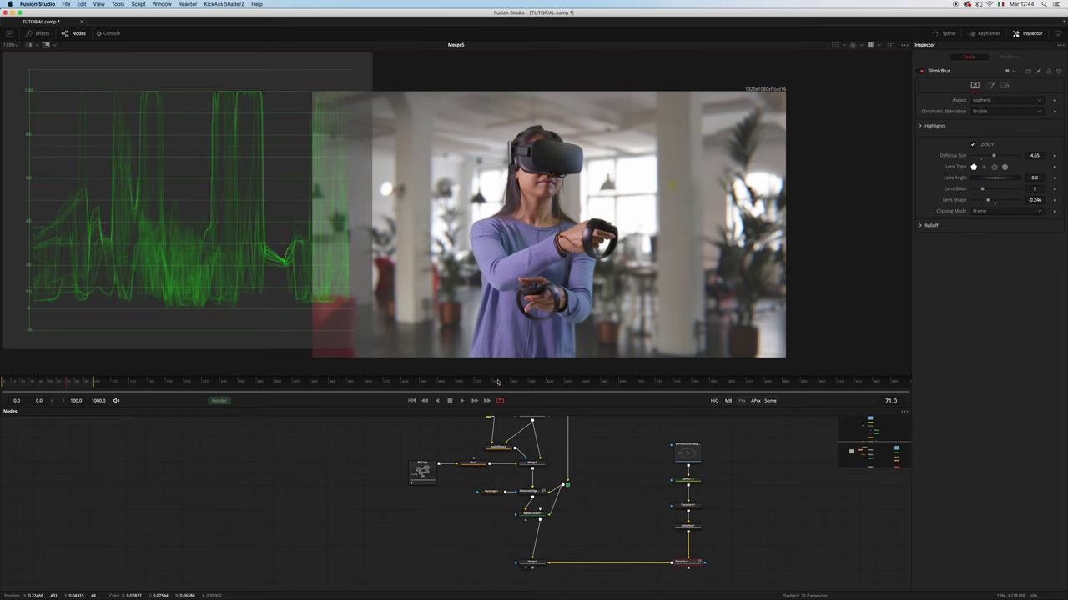
Add a BlacksMatch node between MatteControl1 and Merge5.
{"action": "left_click_drag", "start_coordinate": [581, 486], "coordinate": [589, 448]}
{"action": "scroll", "coordinate": [584, 453], "scroll_direction": "up", "scroll_amount": 3}
{"action": "left_click", "coordinate": [518, 494]}
{"action": "key", "text": "shift+space"}
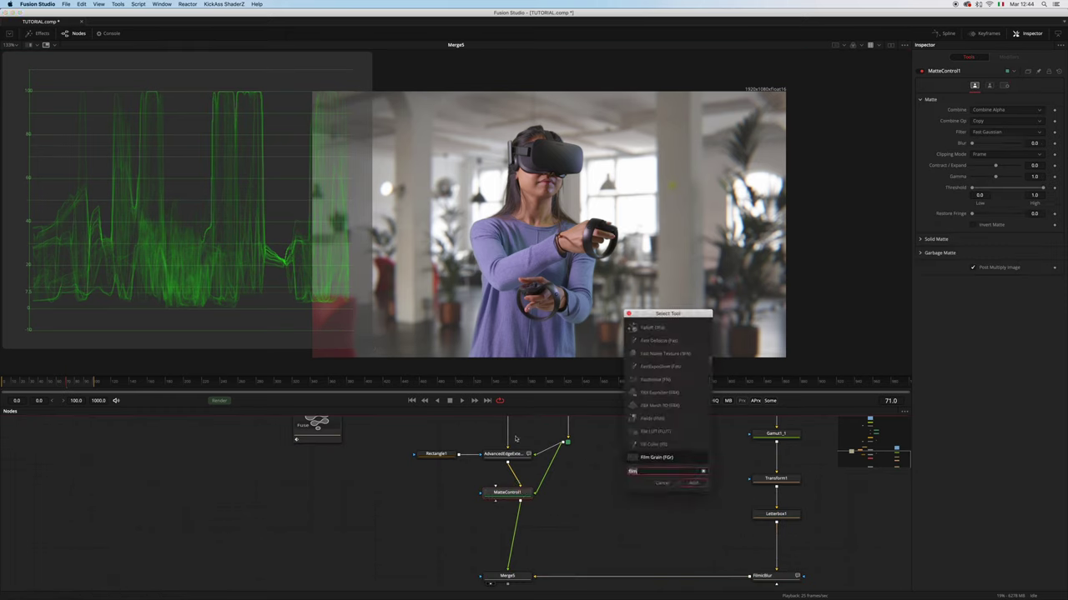
{"action": "type", "text": "bla"}
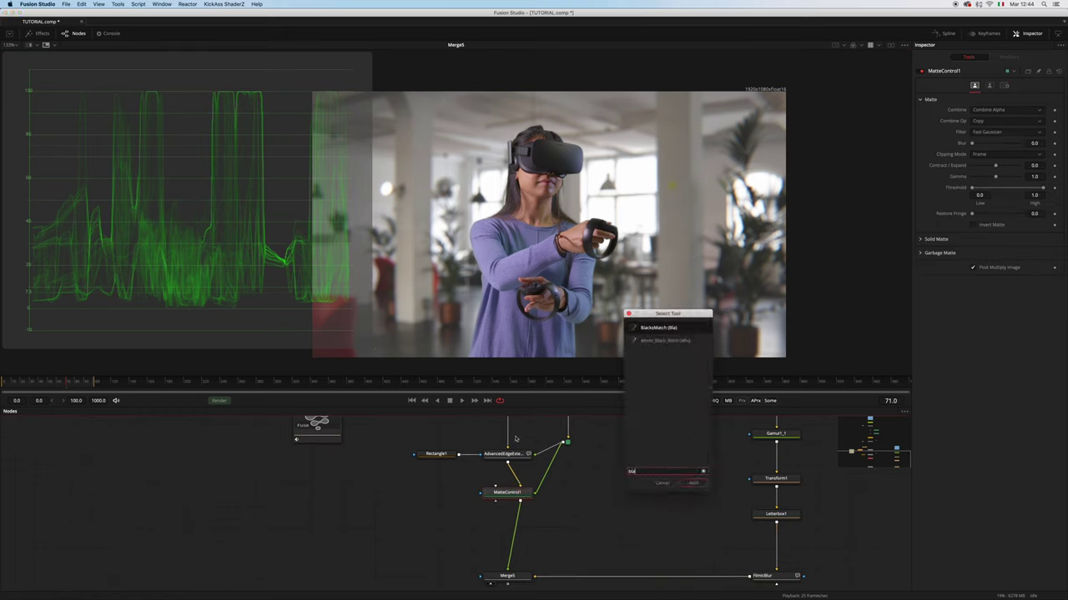
{"action": "key", "text": "Return"}
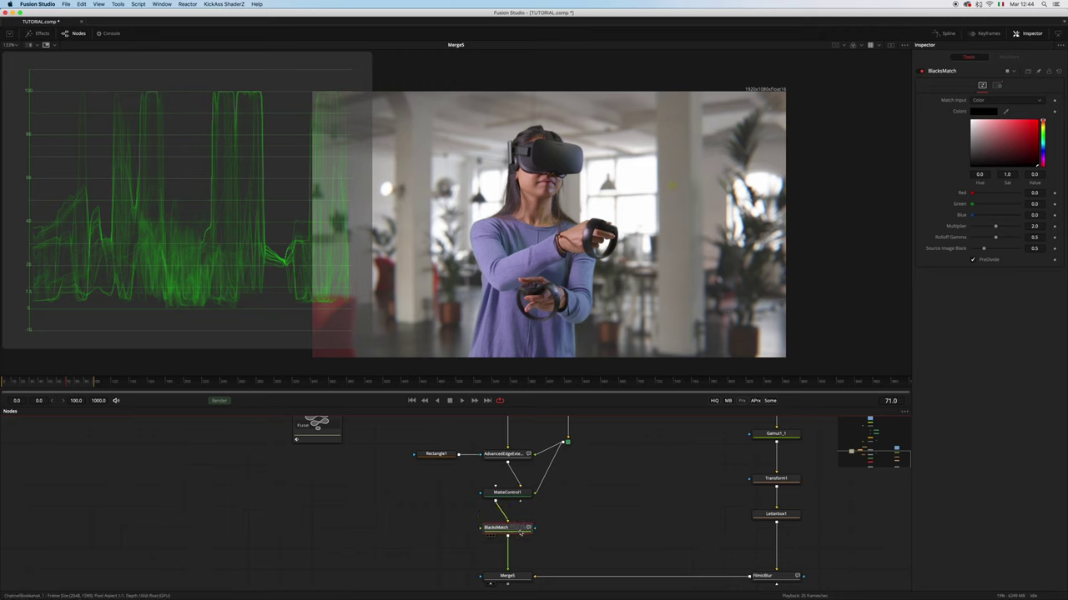
Hide the waveform scope and set BlacksMatch's match input to Source Image.
{"action": "left_click_drag", "start_coordinate": [372, 349], "coordinate": [367, 336]}
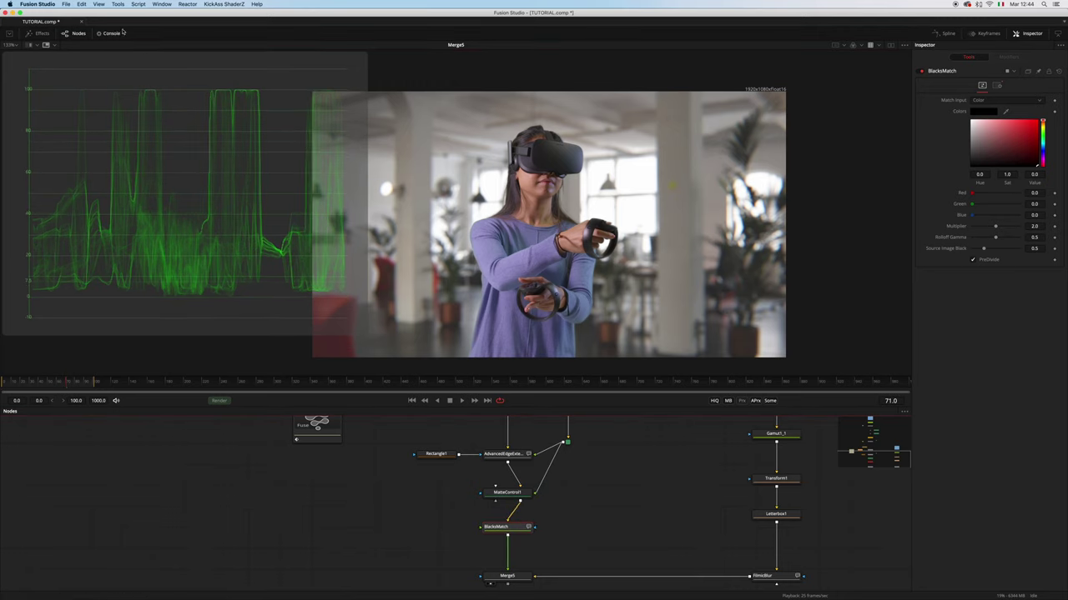
{"action": "left_click", "coordinate": [46, 45]}
{"action": "left_click_drag", "start_coordinate": [465, 261], "coordinate": [387, 246]}
{"action": "scroll", "coordinate": [388, 246], "scroll_direction": "up", "scroll_amount": 1}
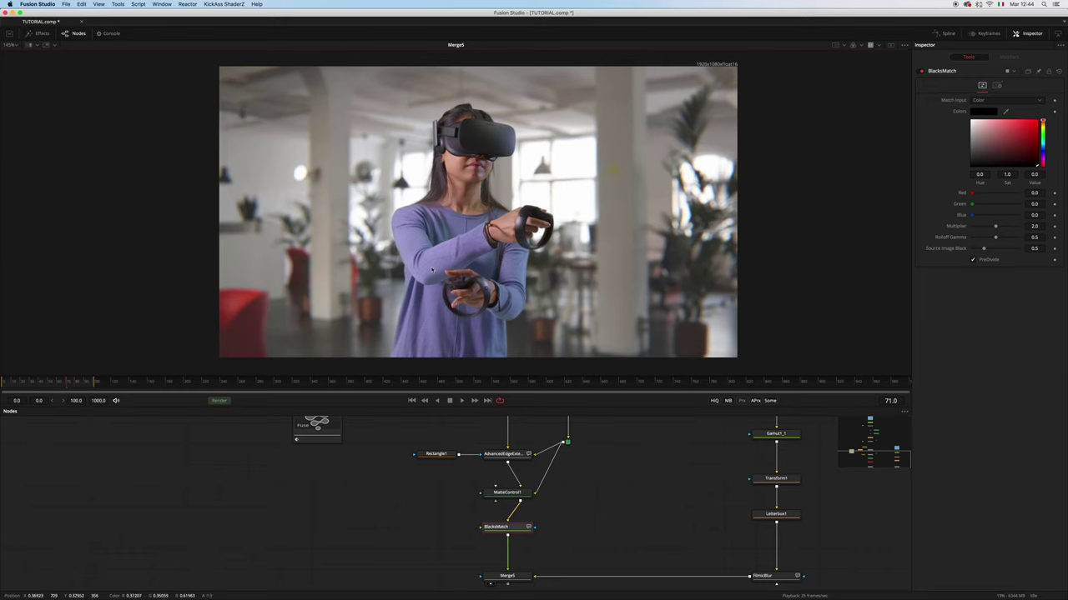
{"action": "left_click", "coordinate": [1005, 104]}
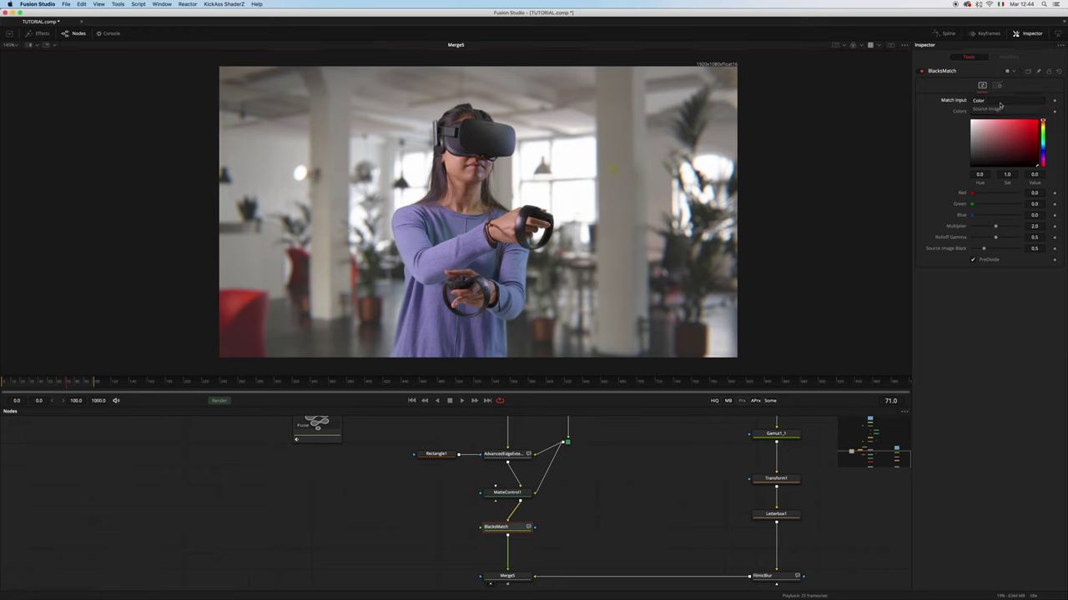
{"action": "left_click", "coordinate": [986, 109]}
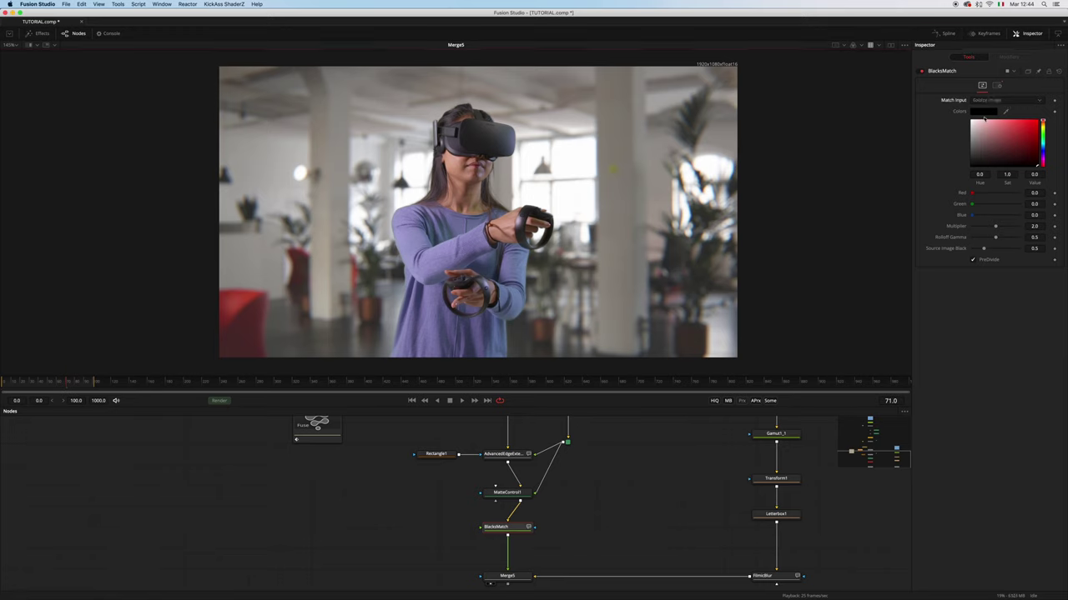
Move the background nodes from Letterbox1 upward to open more space above FilmicBlur, leaving FilmicBlur level with Merge5.
{"action": "left_click_drag", "start_coordinate": [613, 508], "coordinate": [582, 548]}
{"action": "left_click_drag", "start_coordinate": [762, 503], "coordinate": [682, 524]}
{"action": "left_click_drag", "start_coordinate": [740, 552], "coordinate": [667, 450]}
{"action": "left_click_drag", "start_coordinate": [680, 553], "coordinate": [680, 512]}
{"action": "left_click_drag", "start_coordinate": [611, 536], "coordinate": [609, 474]}
{"action": "scroll", "coordinate": [619, 481], "scroll_direction": "up", "scroll_amount": 1}
{"action": "left_click", "coordinate": [611, 494]}
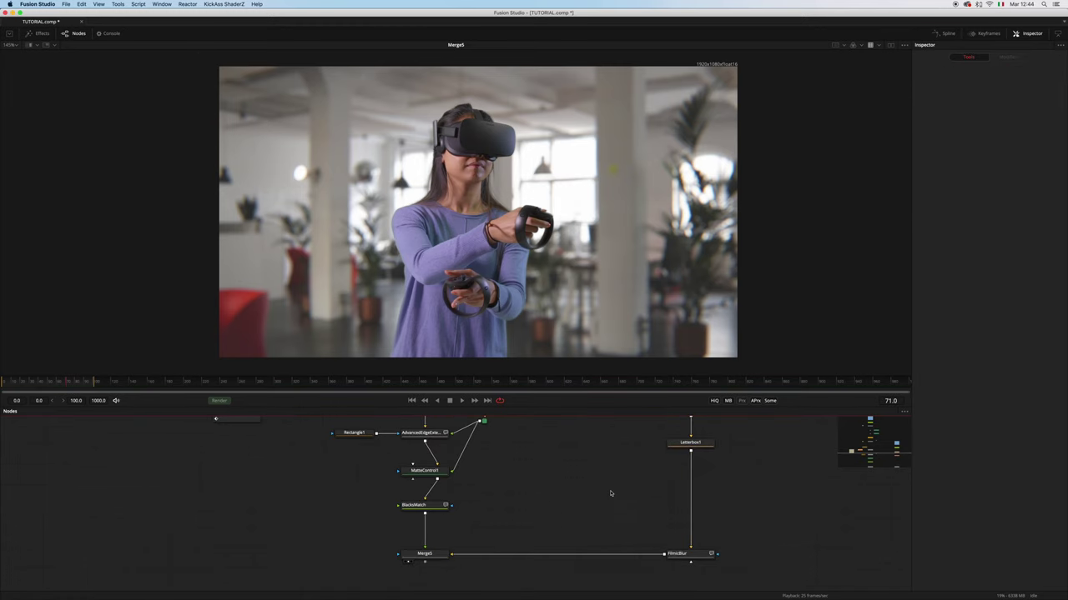
Add a Clean Plate node in the empty area between the foreground and background branches.
{"action": "key", "text": "shift+space"}
{"action": "type", "text": "cle"}
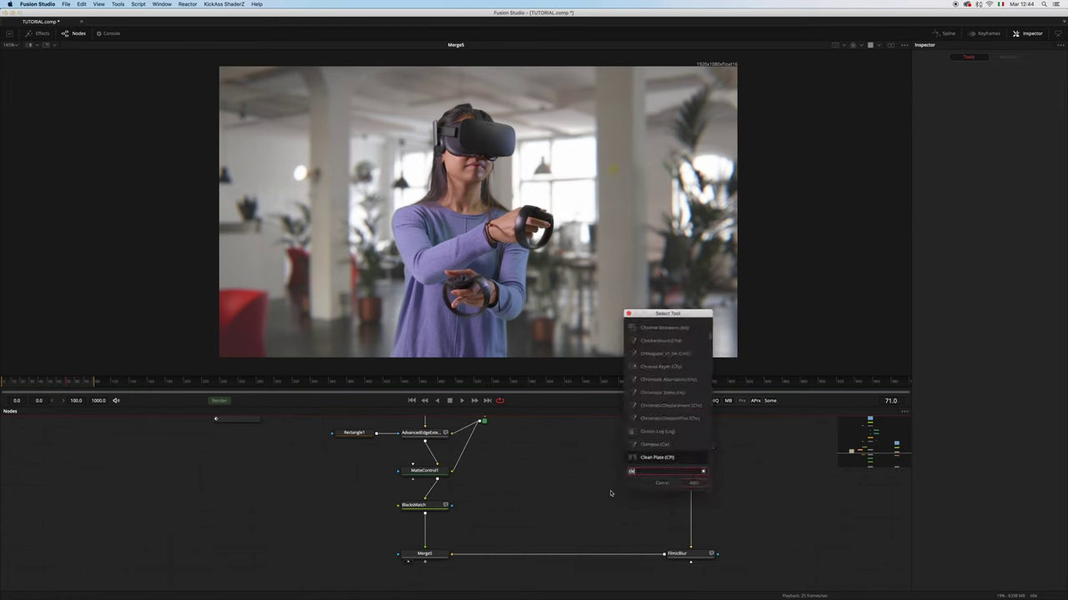
{"action": "key", "text": "BackSpace"}
{"action": "key", "text": "BackSpace"}
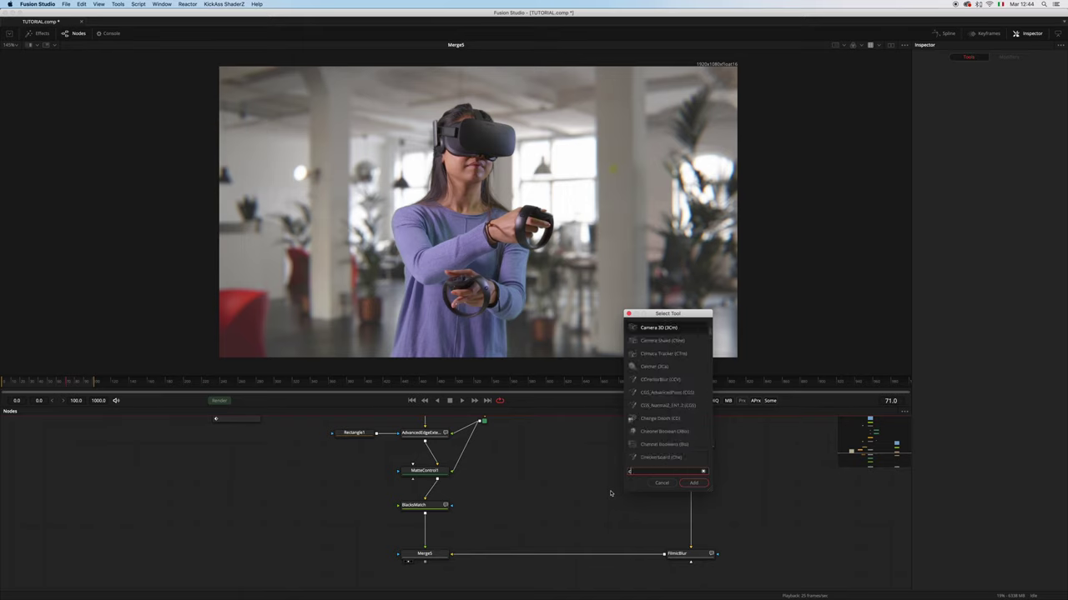
{"action": "type", "text": "len"}
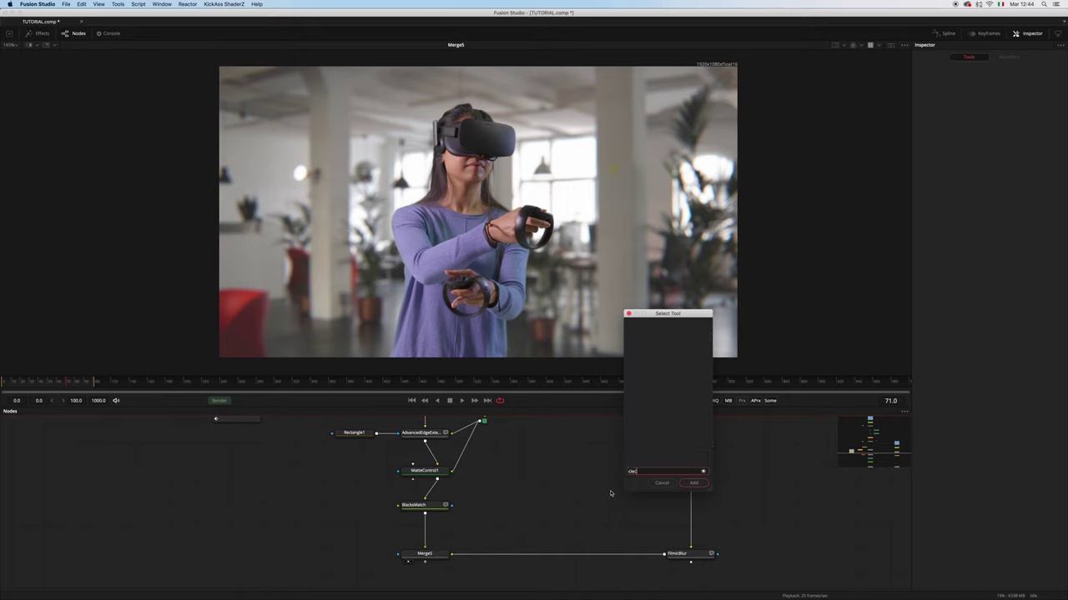
{"action": "key", "text": "BackSpace"}
{"action": "key", "text": "Return"}
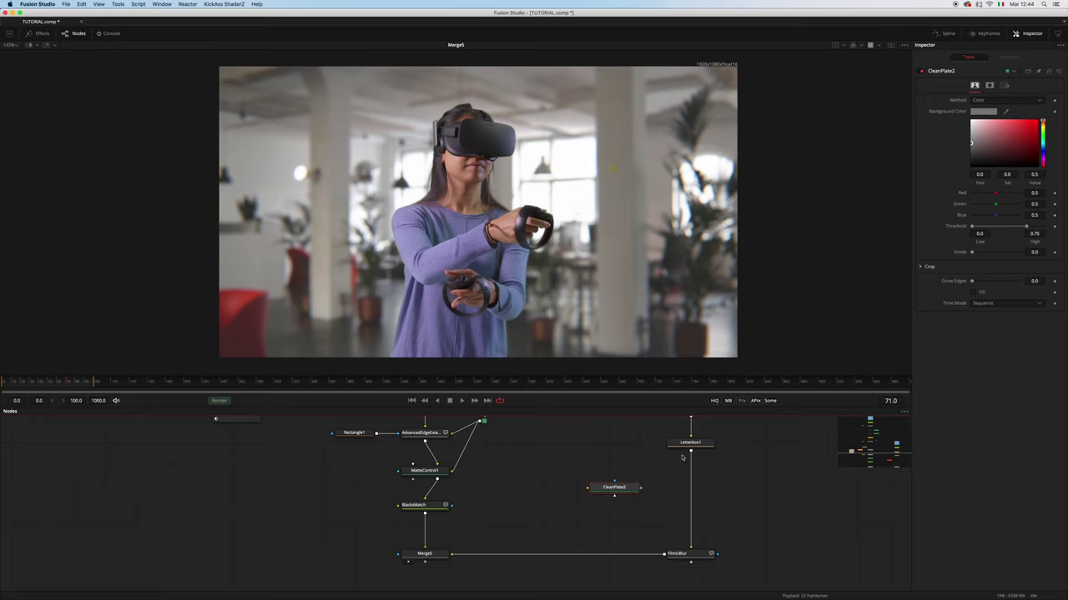
Feed Letterbox1 through a router into both CleanPlate2's input and its garbage matte, and show CleanPlate2 in the viewer.
{"action": "left_click_drag", "start_coordinate": [690, 451], "coordinate": [625, 495]}
{"action": "left_click", "coordinate": [667, 474], "text": "alt"}
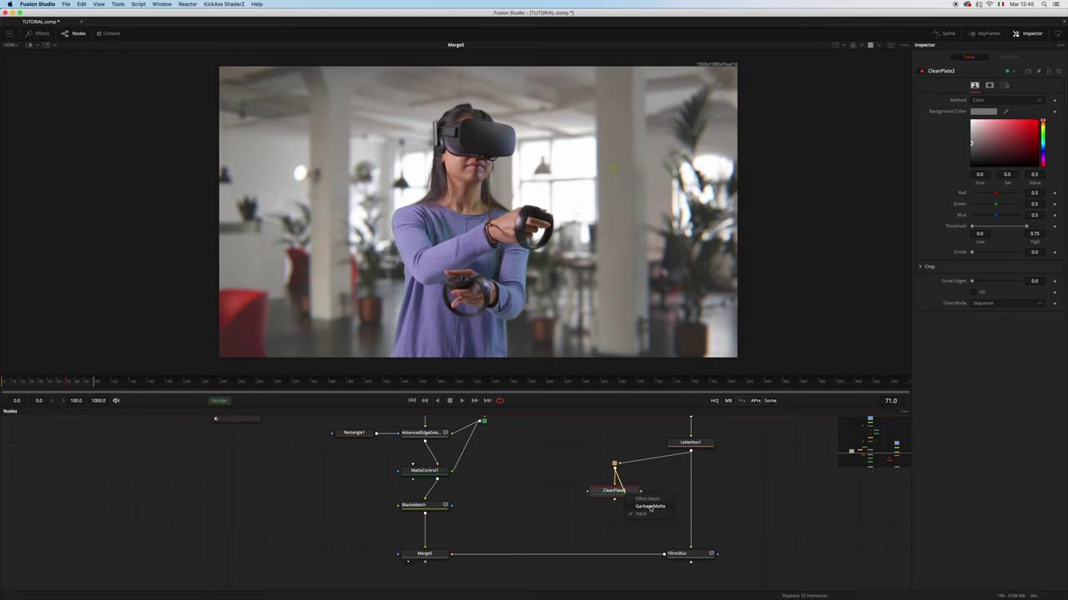
{"action": "left_click", "coordinate": [650, 507]}
{"action": "key", "text": "1"}
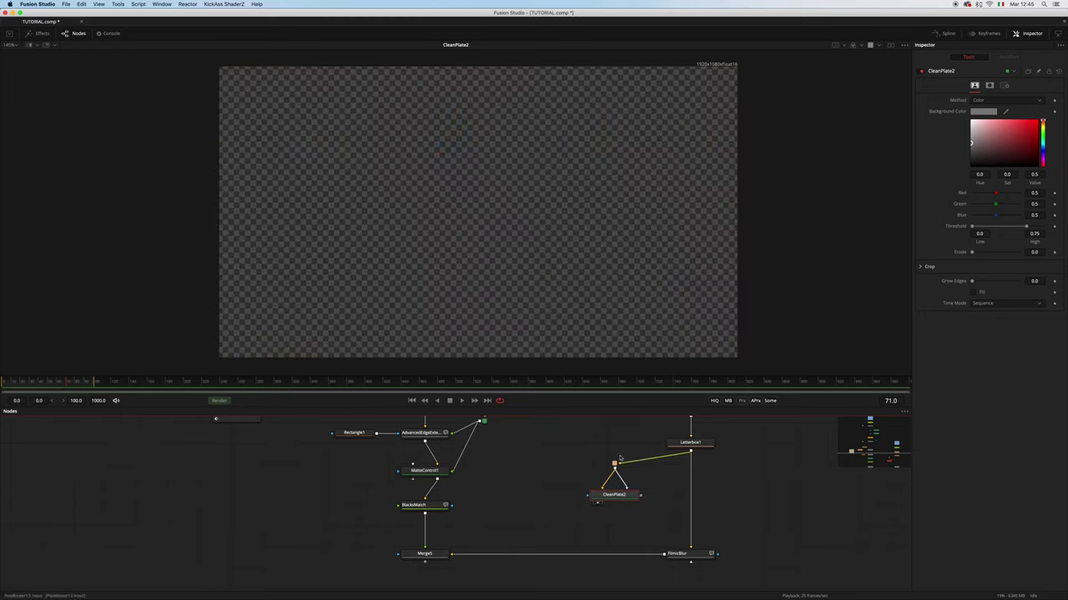
Set CleanPlate2's garbage matte channel to Luminance and try a slightly raised low threshold.
{"action": "left_click", "coordinate": [990, 87]}
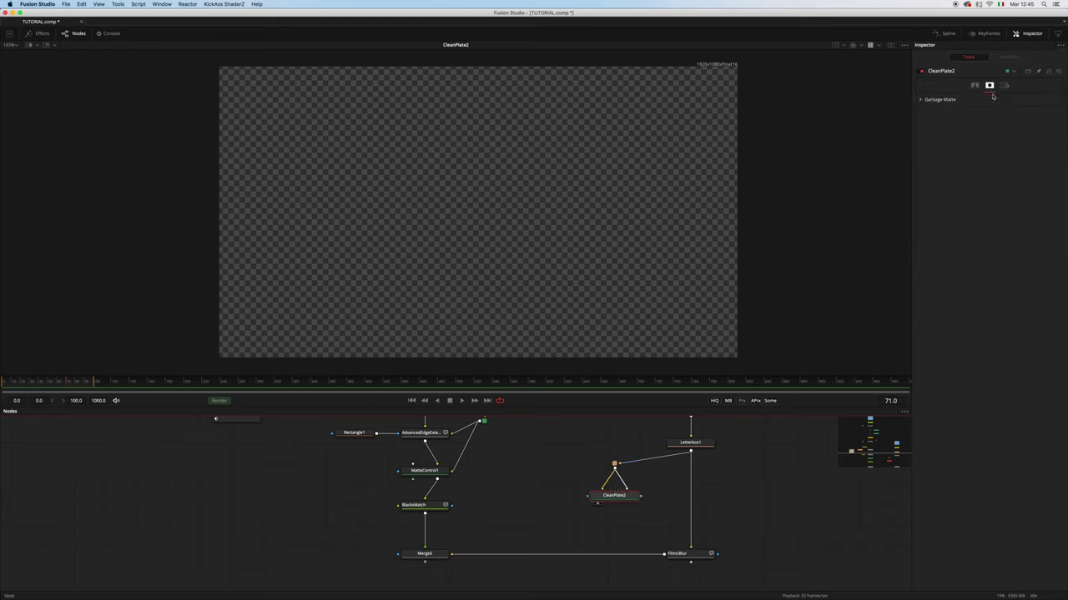
{"action": "left_click", "coordinate": [921, 101]}
{"action": "left_click", "coordinate": [993, 136]}
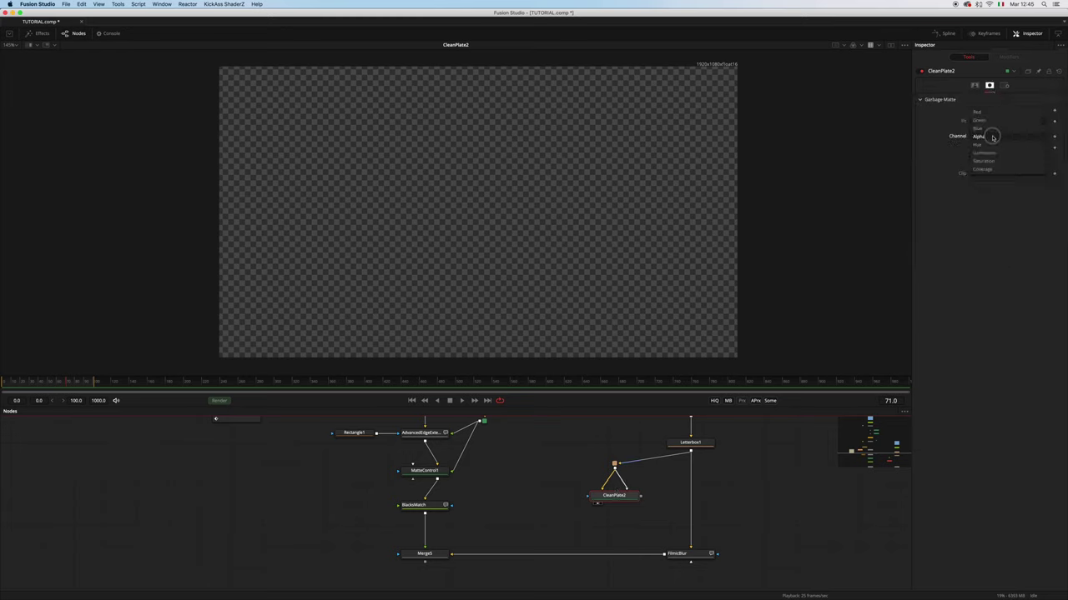
{"action": "left_click", "coordinate": [988, 153]}
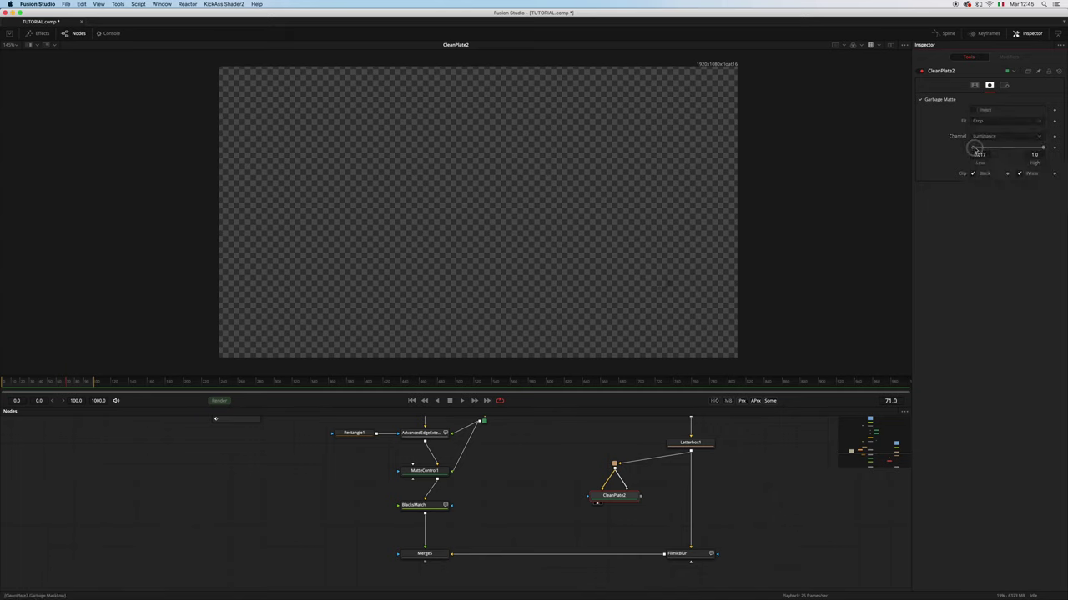
{"action": "left_click_drag", "start_coordinate": [975, 148], "coordinate": [968, 149]}
Set CleanPlate2's Grow Edges to 0.2 and the garbage matte's low threshold to 0.034.
{"action": "left_click", "coordinate": [974, 85]}
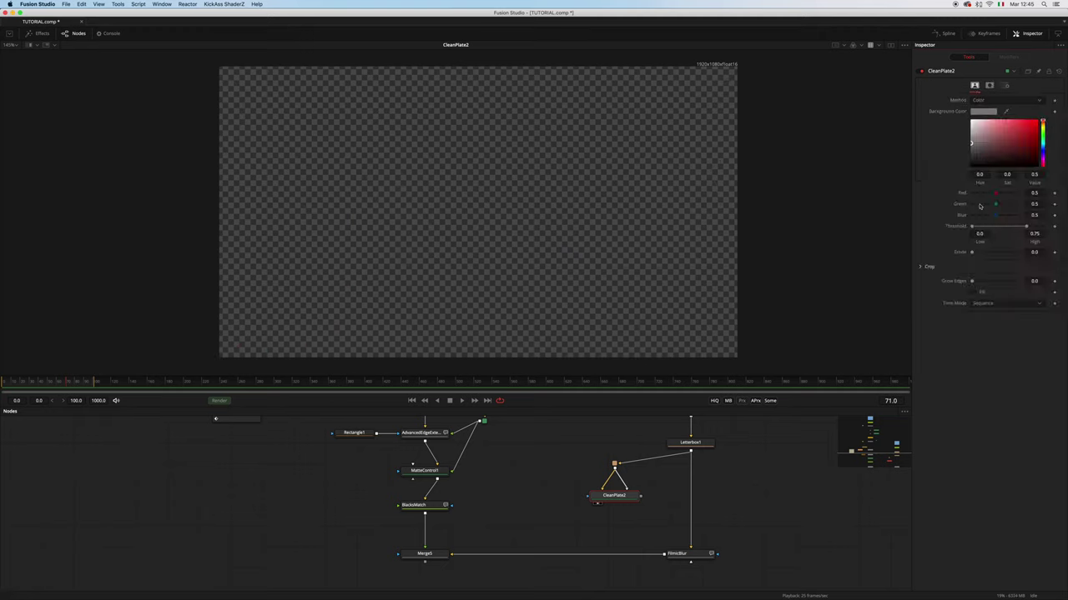
{"action": "left_click_drag", "start_coordinate": [973, 282], "coordinate": [1066, 273]}
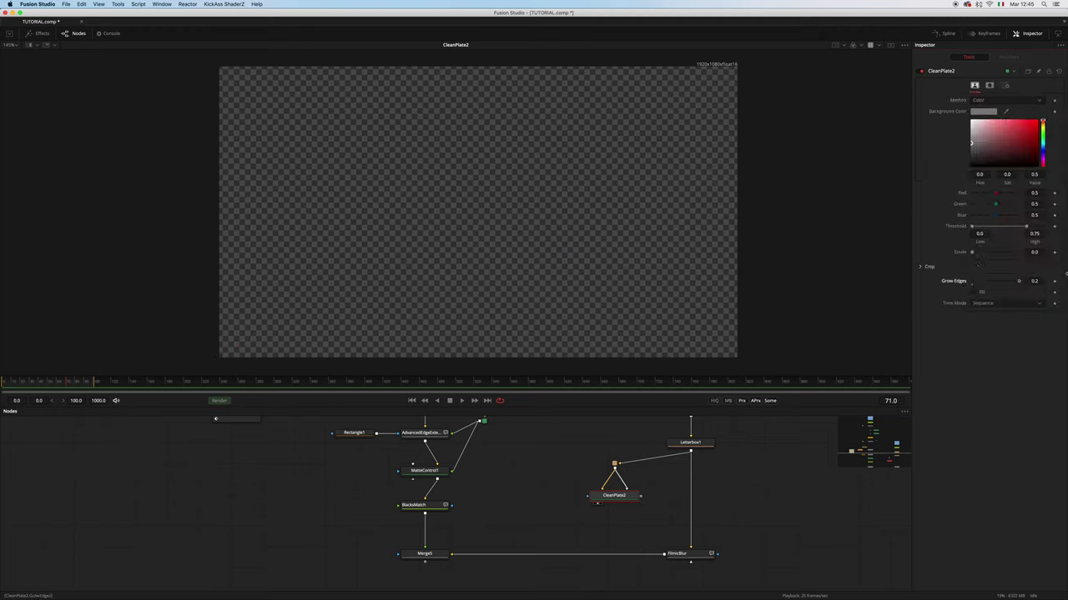
{"action": "left_click", "coordinate": [989, 86]}
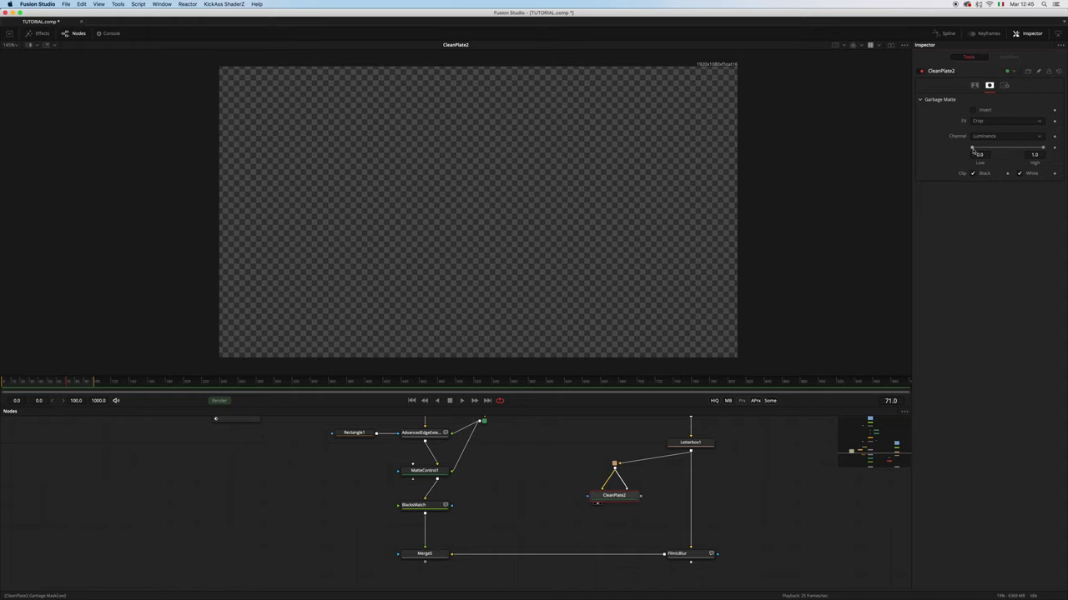
{"action": "left_click_drag", "start_coordinate": [975, 148], "coordinate": [974, 148]}
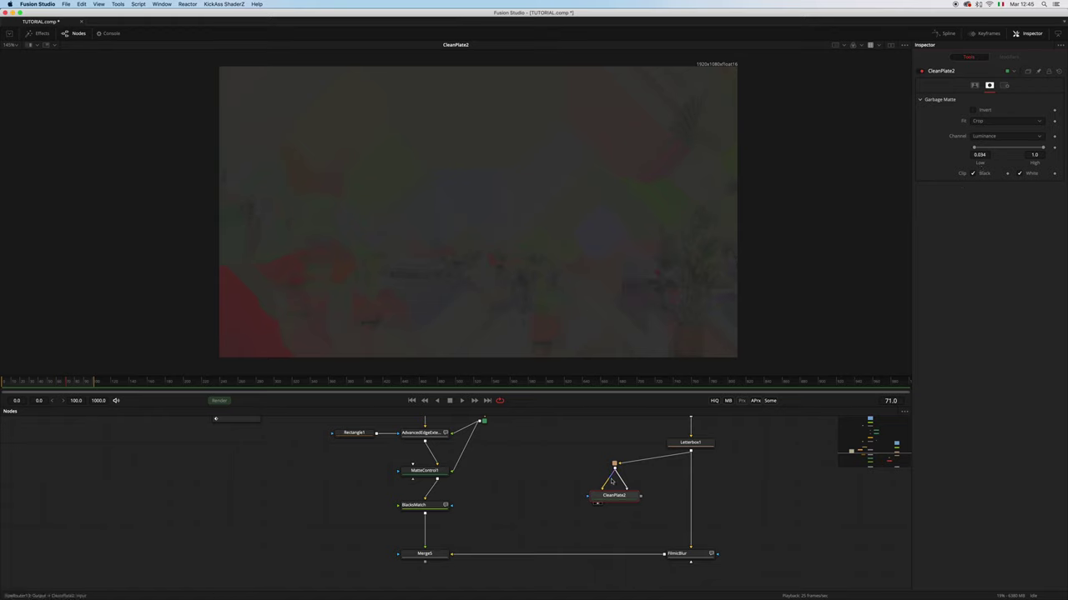
Add a Blur node after CleanPlate2, place it between CleanPlate2 and BlacksMatch, and set its blur size to 54.3.
{"action": "left_click_drag", "start_coordinate": [619, 503], "coordinate": [622, 498]}
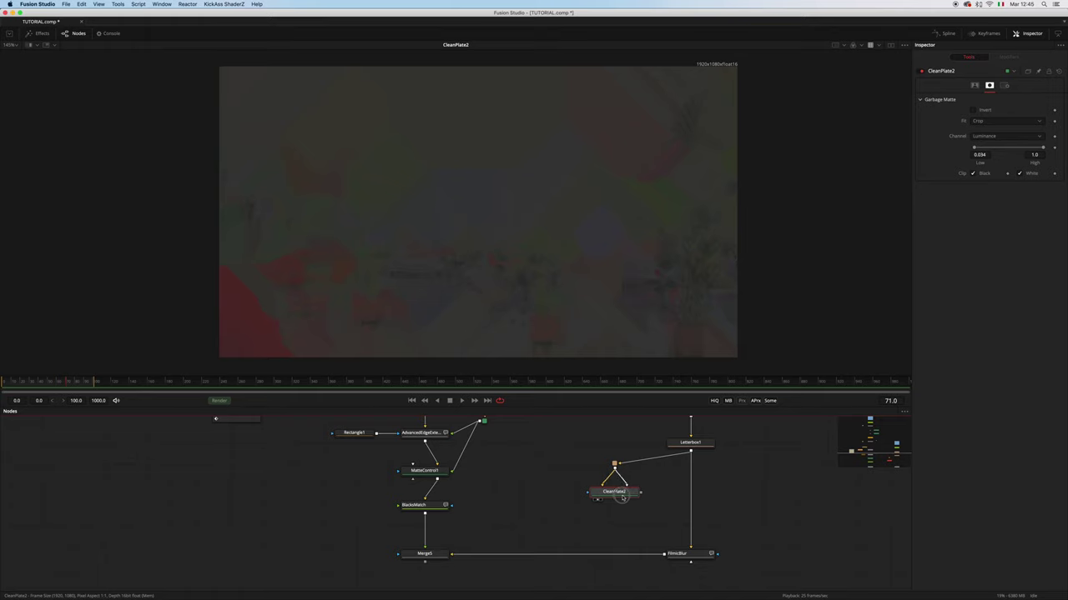
{"action": "key", "text": "shift+space"}
{"action": "type", "text": "blur"}
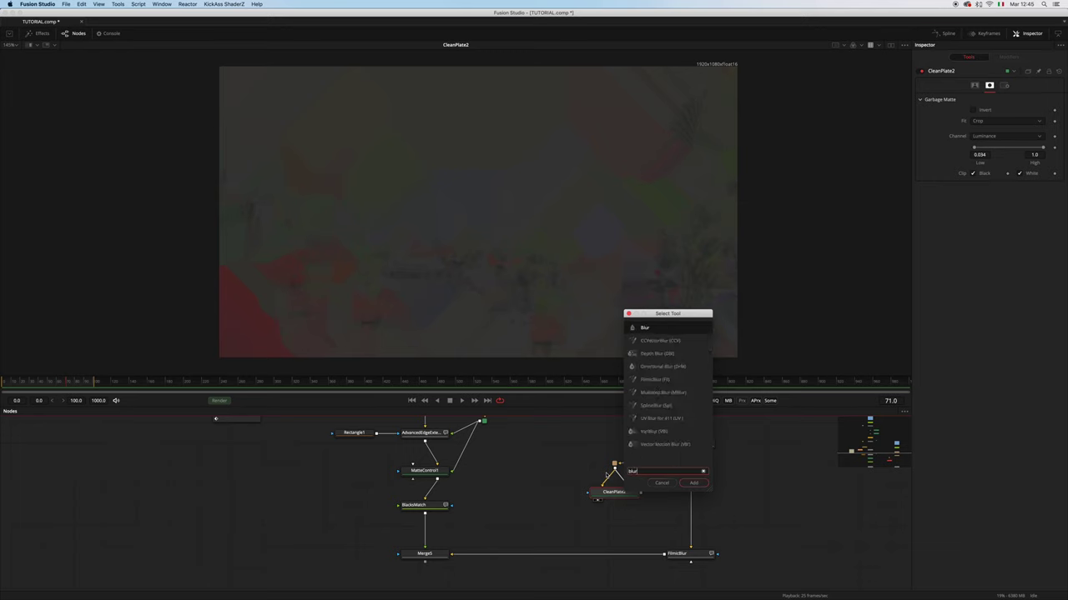
{"action": "key", "text": "Return"}
{"action": "left_click_drag", "start_coordinate": [625, 525], "coordinate": [548, 505]}
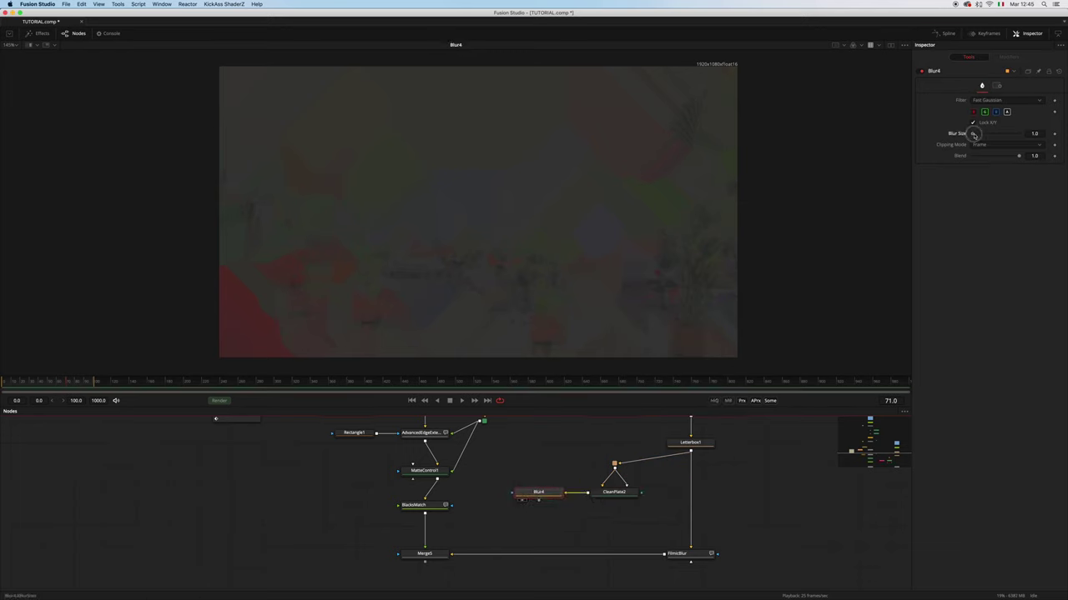
{"action": "left_click_drag", "start_coordinate": [974, 135], "coordinate": [1000, 135]}
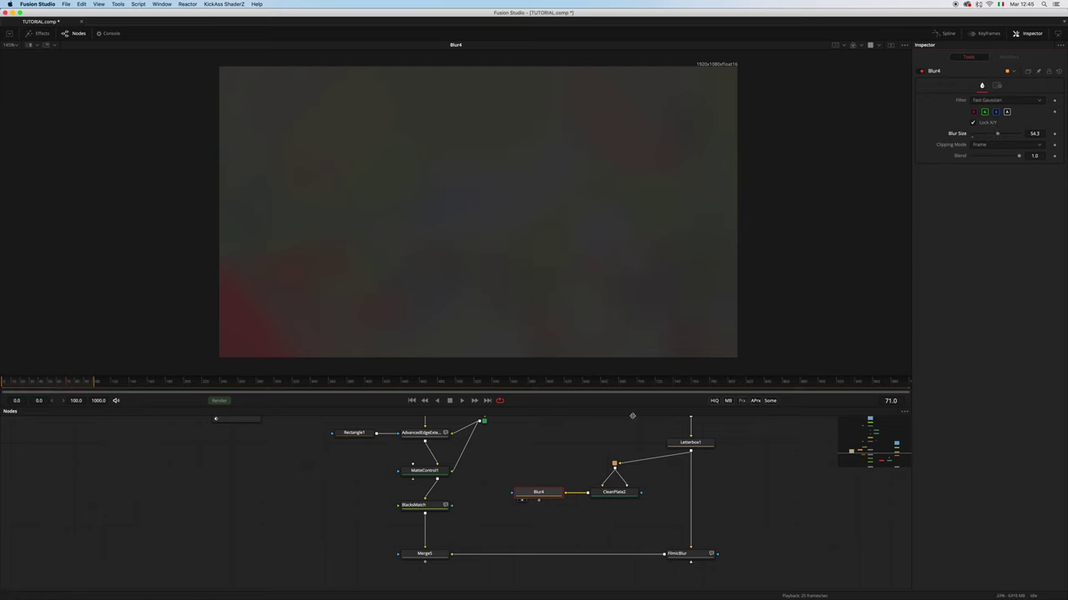
Connect Blur4 to BlacksMatch as its source image and check the Merge5 result with the waveform scope.
{"action": "left_click_drag", "start_coordinate": [618, 494], "coordinate": [618, 501]}
{"action": "left_click_drag", "start_coordinate": [550, 496], "coordinate": [432, 501]}
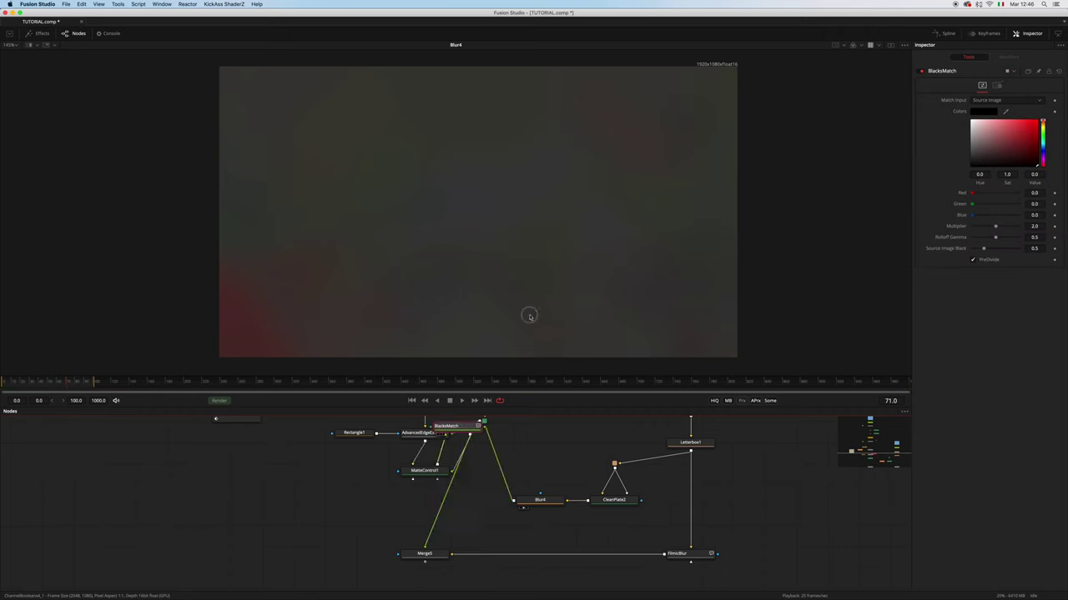
{"action": "key", "text": "1"}
{"action": "left_click", "coordinate": [408, 561]}
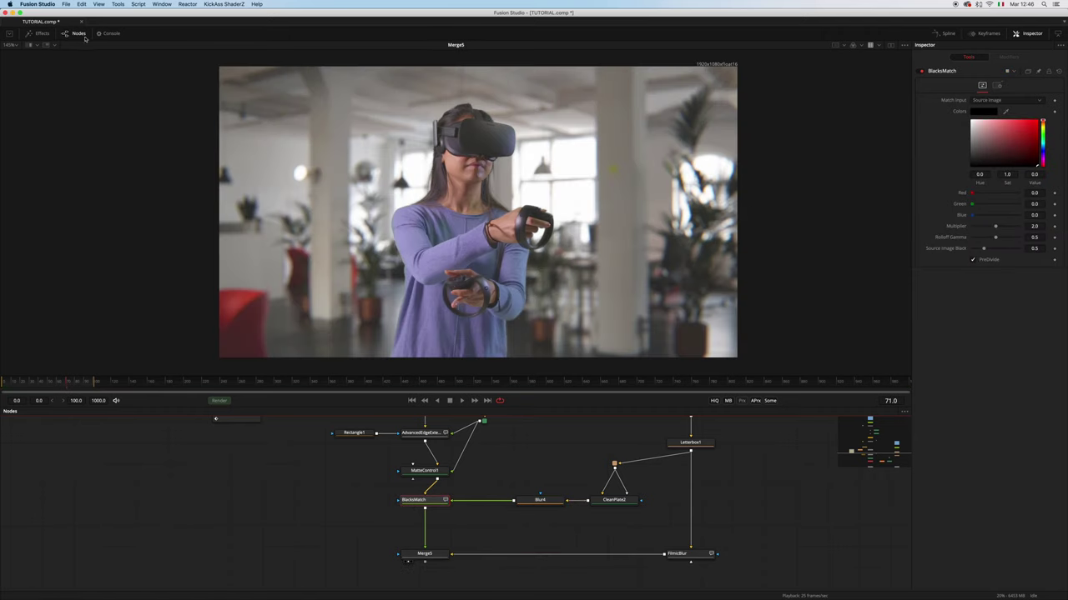
{"action": "left_click", "coordinate": [46, 44]}
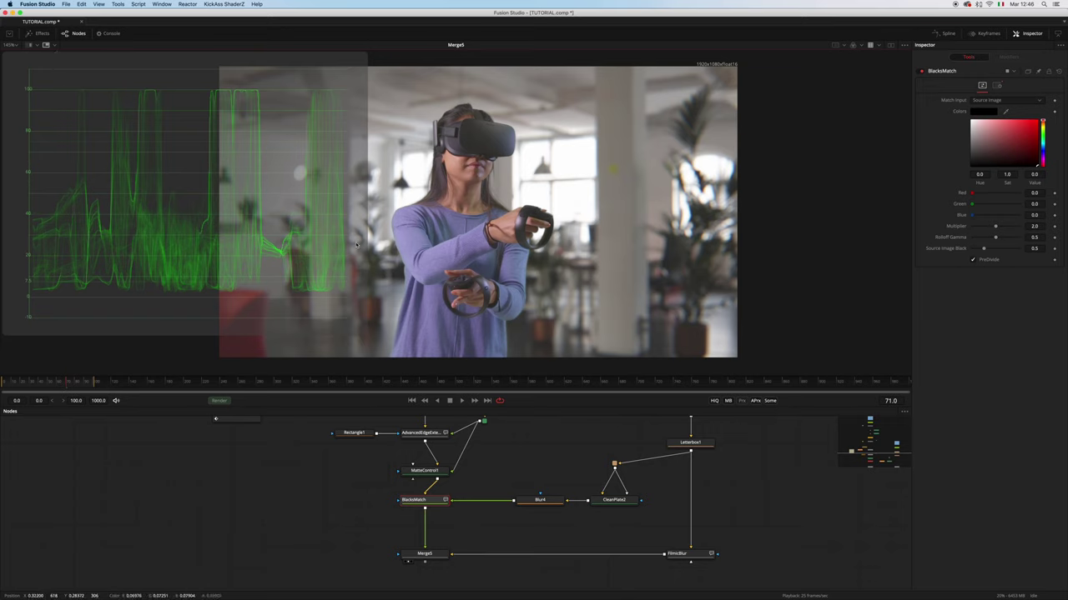
{"action": "left_click", "coordinate": [48, 46]}
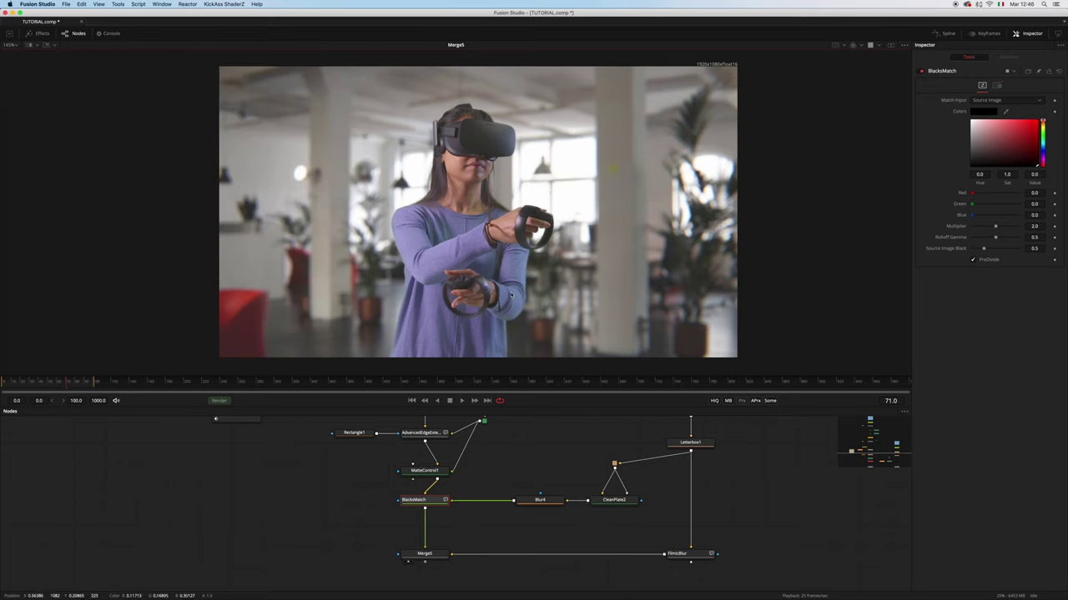
Examine the Merge5 composite and the surrounding node flow up to the BGCopy wireless link.
{"action": "scroll", "coordinate": [484, 282], "scroll_direction": "down", "scroll_amount": 2}
{"action": "scroll", "coordinate": [511, 252], "scroll_direction": "up", "scroll_amount": 2}
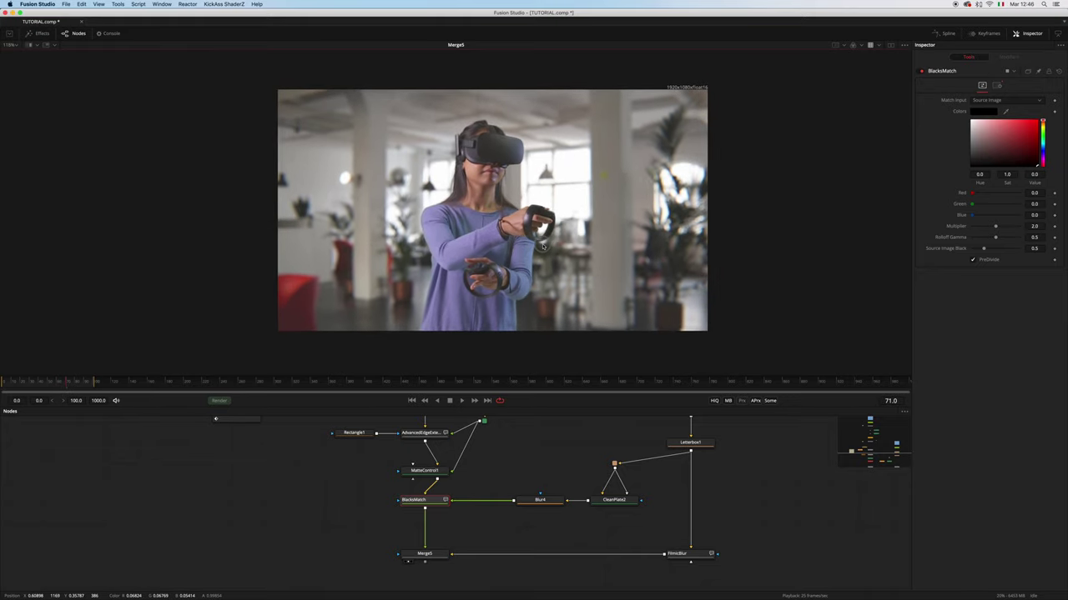
{"action": "scroll", "coordinate": [717, 505], "scroll_direction": "down", "scroll_amount": 2}
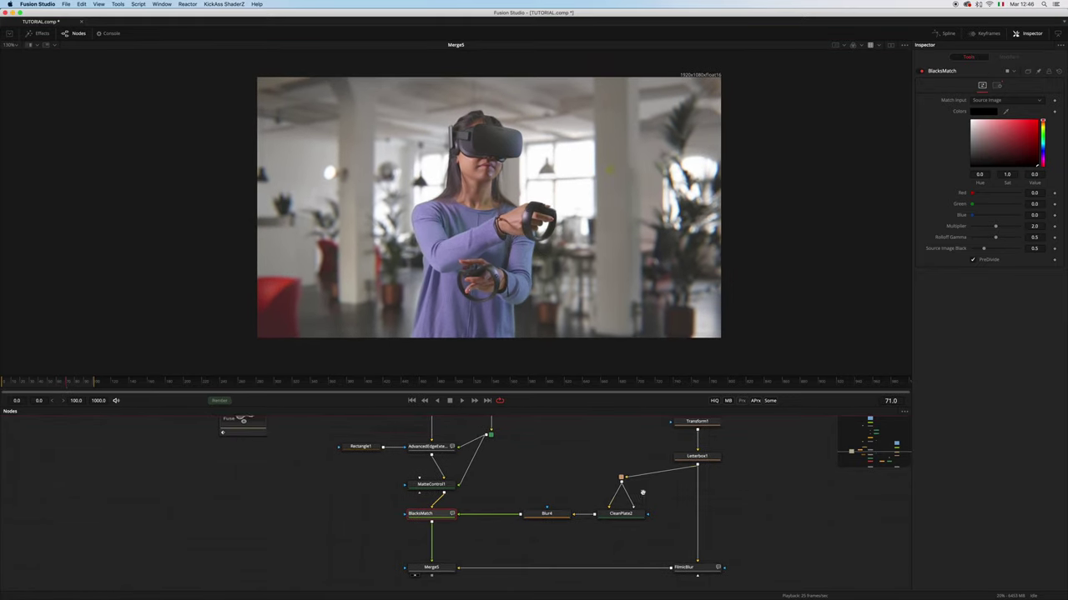
{"action": "scroll", "coordinate": [507, 525], "scroll_direction": "down", "scroll_amount": 5}
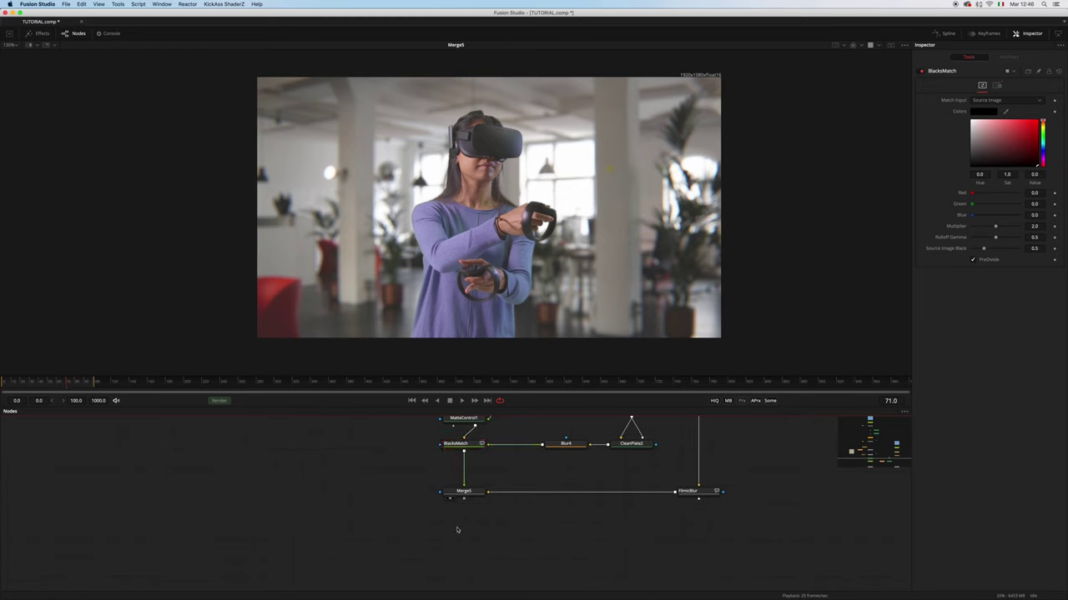
{"action": "scroll", "coordinate": [462, 542], "scroll_direction": "down", "scroll_amount": 2}
{"action": "scroll", "coordinate": [532, 526], "scroll_direction": "up", "scroll_amount": 3}
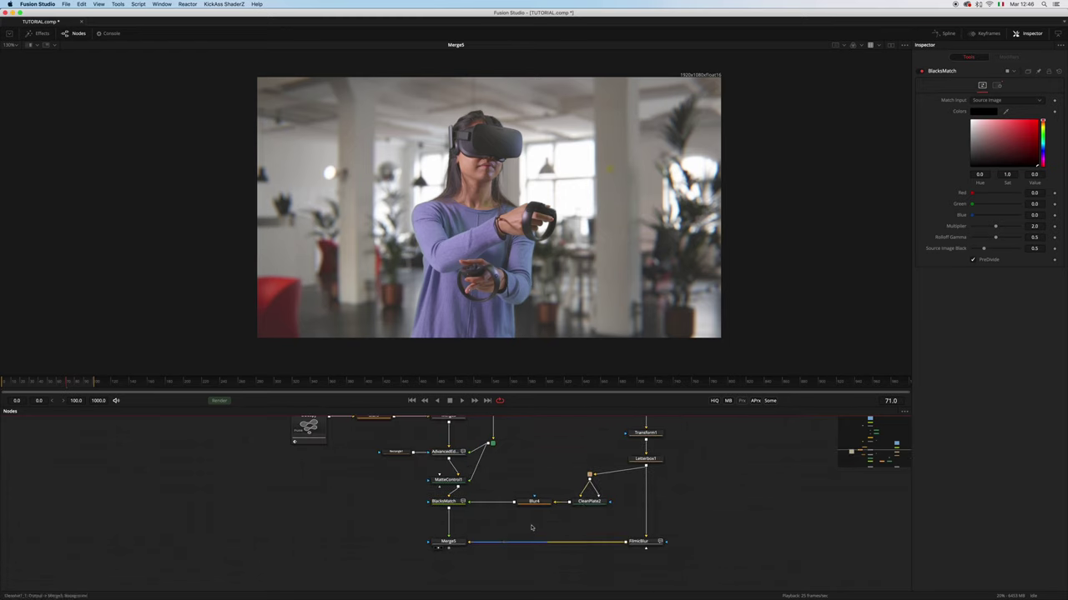
{"action": "scroll", "coordinate": [632, 529], "scroll_direction": "up", "scroll_amount": 2}
{"action": "left_click", "coordinate": [316, 464]}
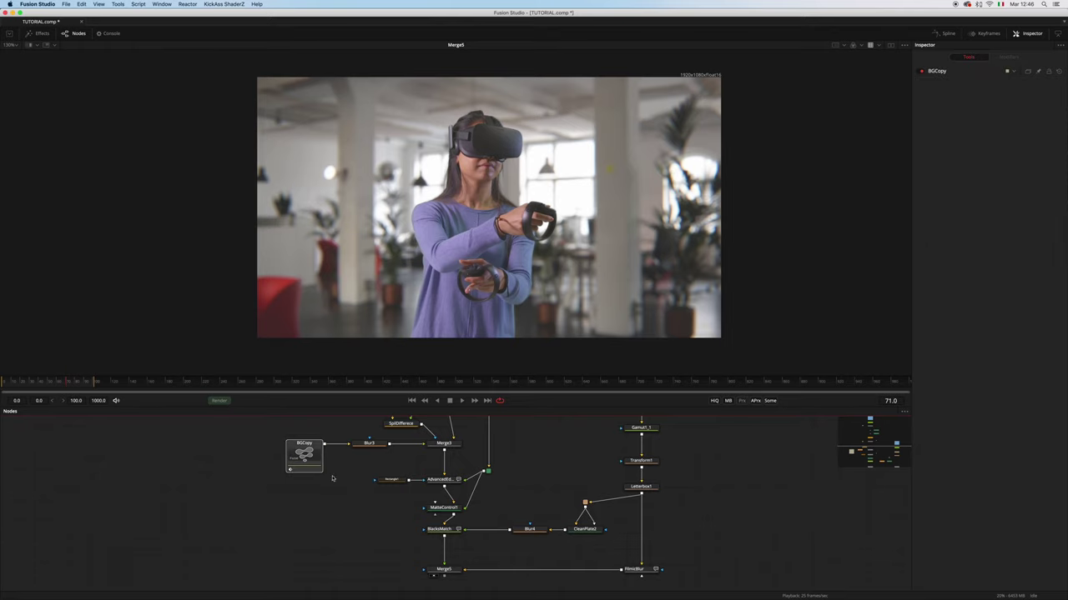
Add a Wireless Link node in the empty area below Merge5 and show it as a tile picture.
{"action": "scroll", "coordinate": [332, 478], "scroll_direction": "down", "scroll_amount": 5}
{"action": "key", "text": "shift+space"}
{"action": "type", "text": "Blur"}
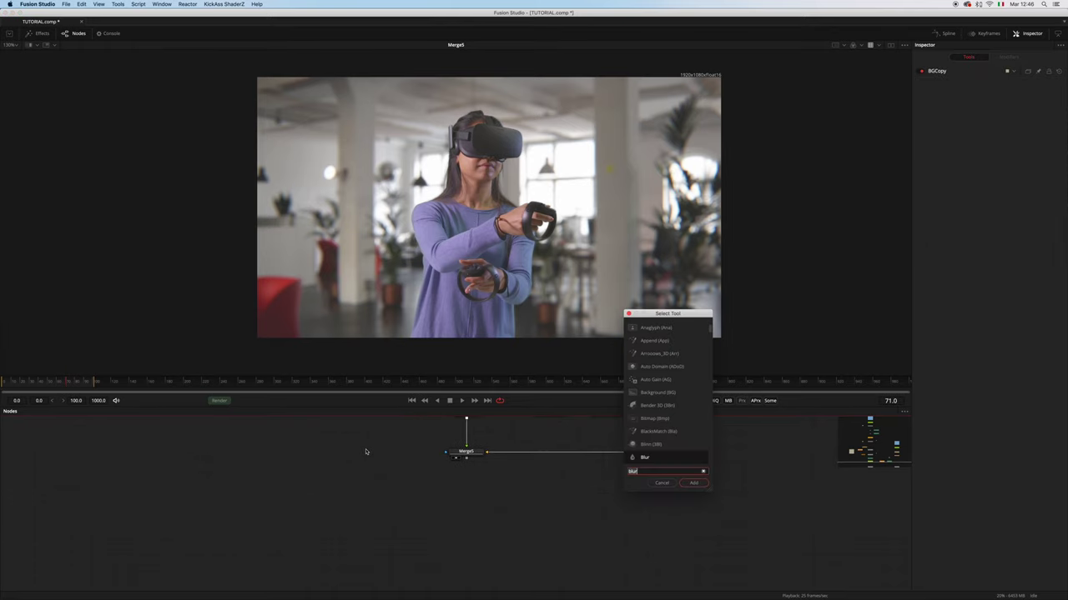
{"action": "key", "text": "BackSpace"}
{"action": "key", "text": "BackSpace"}
{"action": "key", "text": "BackSpace"}
{"action": "key", "text": "BackSpace"}
{"action": "type", "text": "wi"}
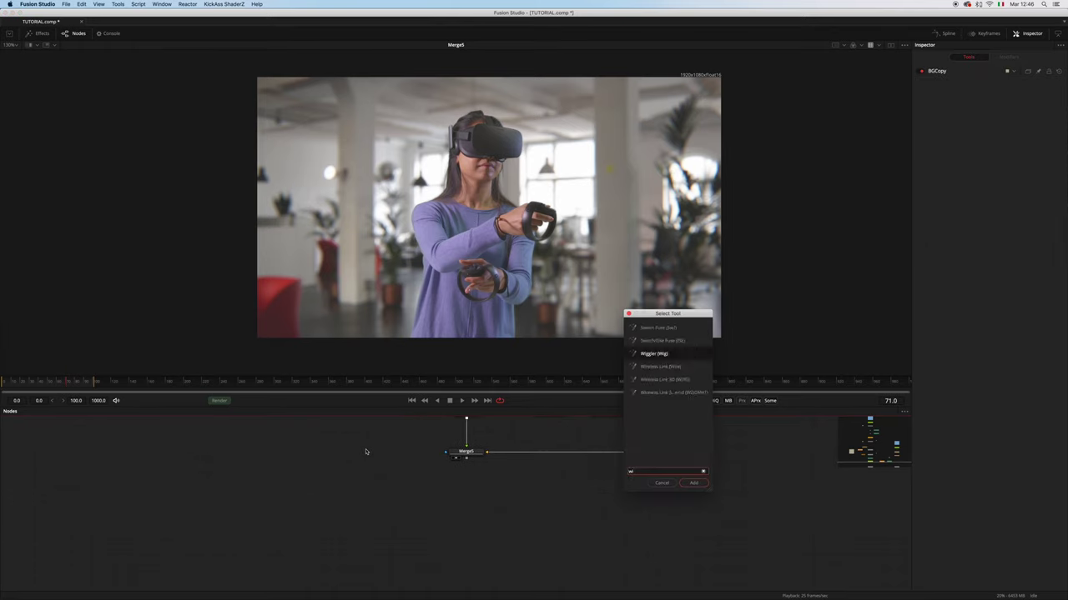
{"action": "key", "text": "Down"}
{"action": "key", "text": "Return"}
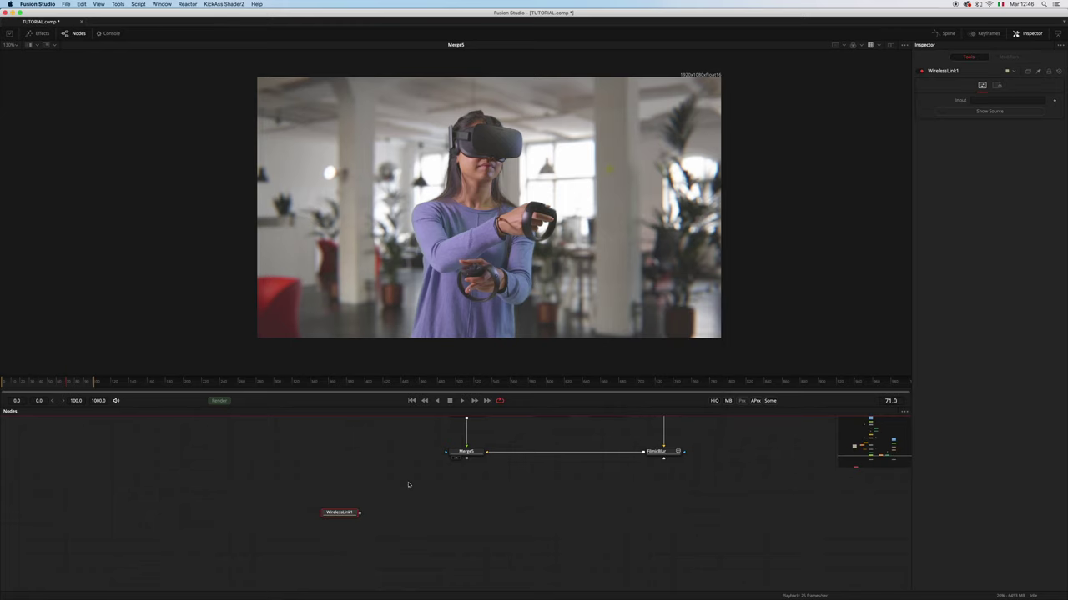
{"action": "right_click", "coordinate": [347, 514]}
{"action": "mouse_move", "coordinate": [409, 408]}
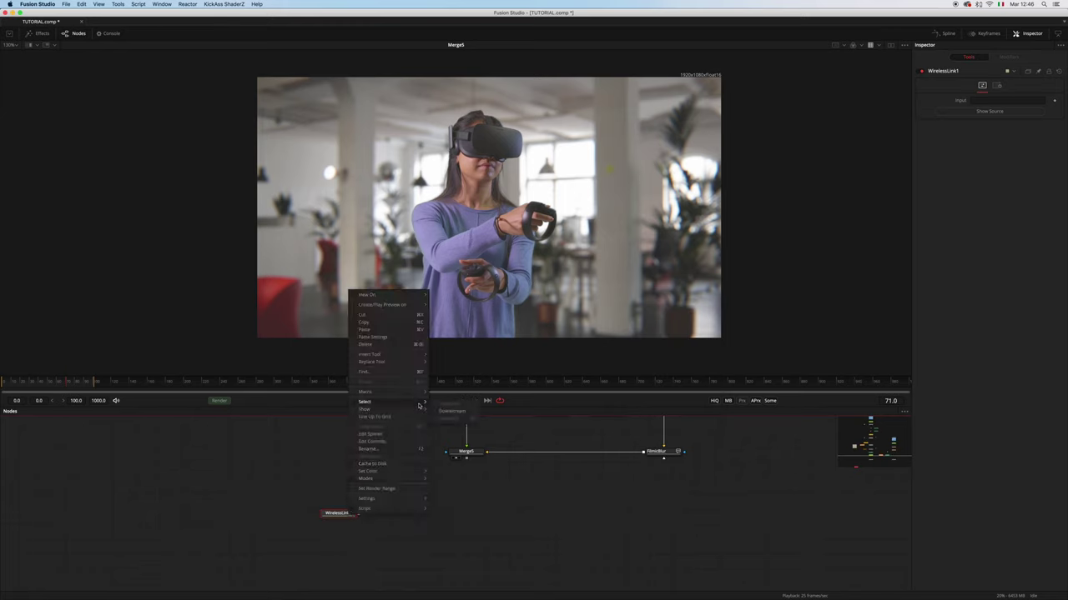
{"action": "left_click", "coordinate": [456, 412]}
{"action": "scroll", "coordinate": [562, 537], "scroll_direction": "up", "scroll_amount": 10}
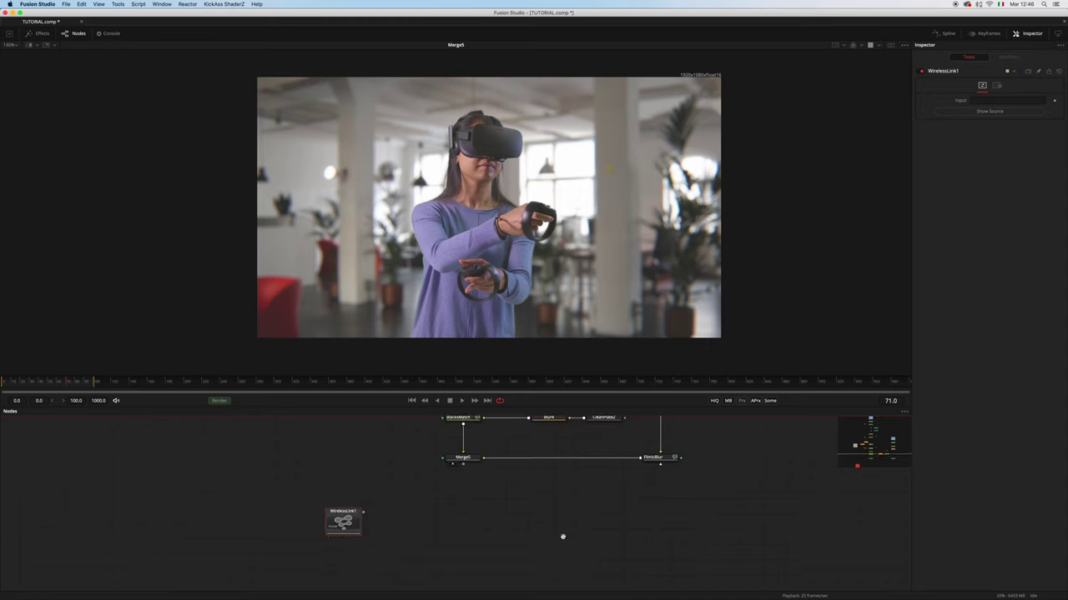
Link Letterbox1 as the new wireless link's input and rename the node BGCopy_2.
{"action": "left_click_drag", "start_coordinate": [617, 476], "coordinate": [1000, 100]}
{"action": "scroll", "coordinate": [340, 506], "scroll_direction": "down", "scroll_amount": 5}
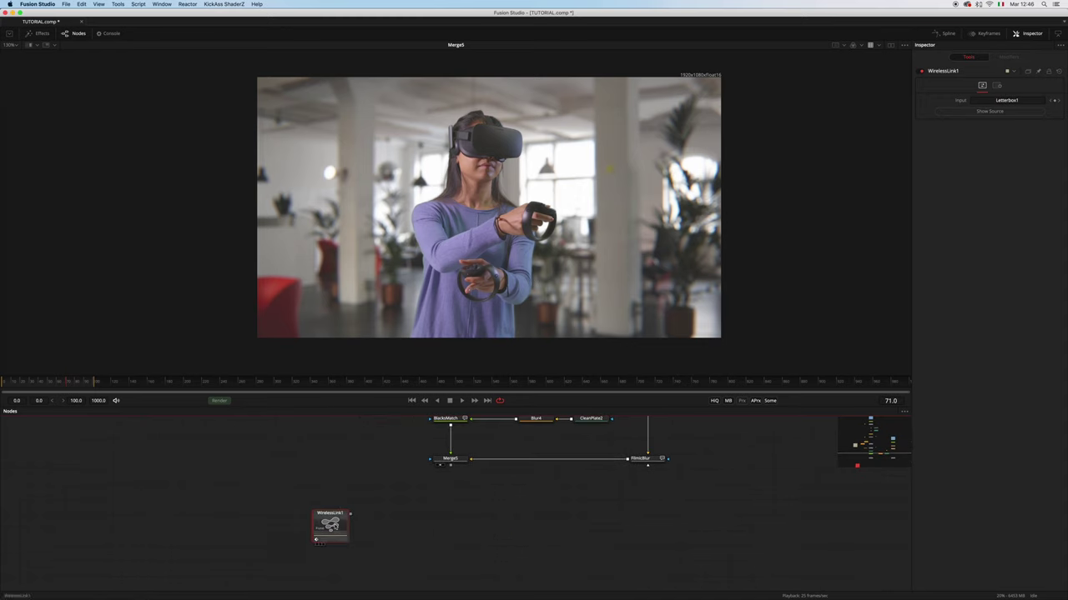
{"action": "key", "text": "F2"}
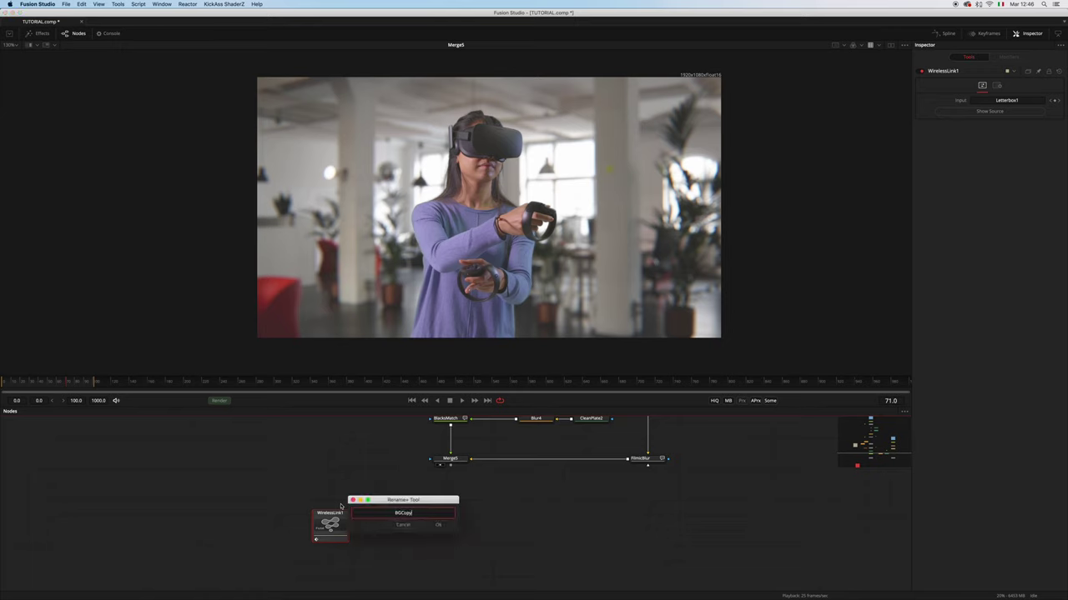
{"action": "type", "text": "BGCopy_2"}
{"action": "key", "text": "Return"}
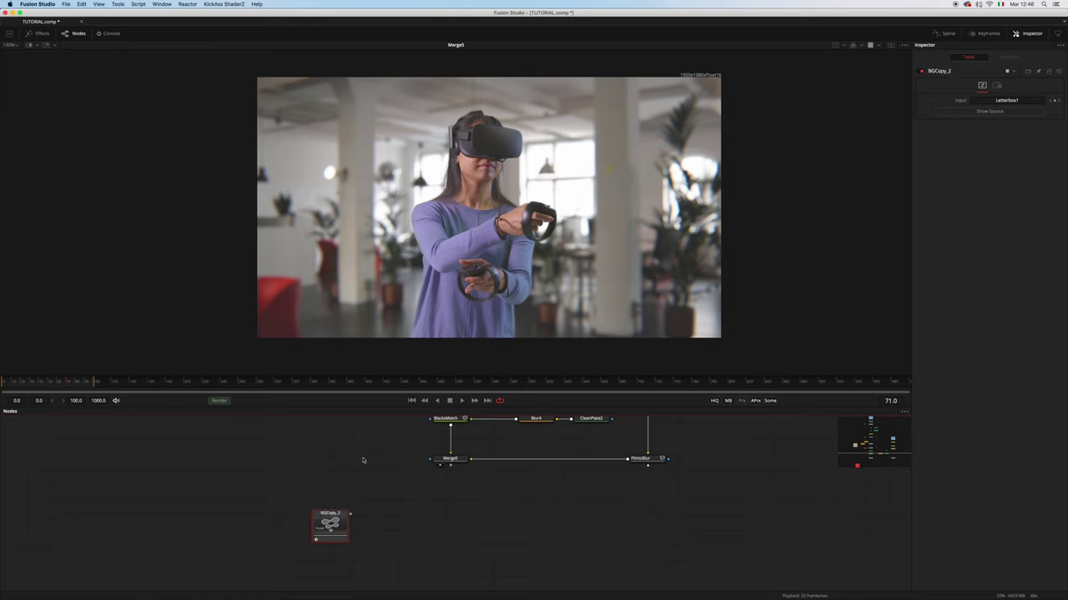
Add a second Wireless Link node below Merge5, show it as a tile picture, and place it beside BGCopy_2.
{"action": "key", "text": "shift+space"}
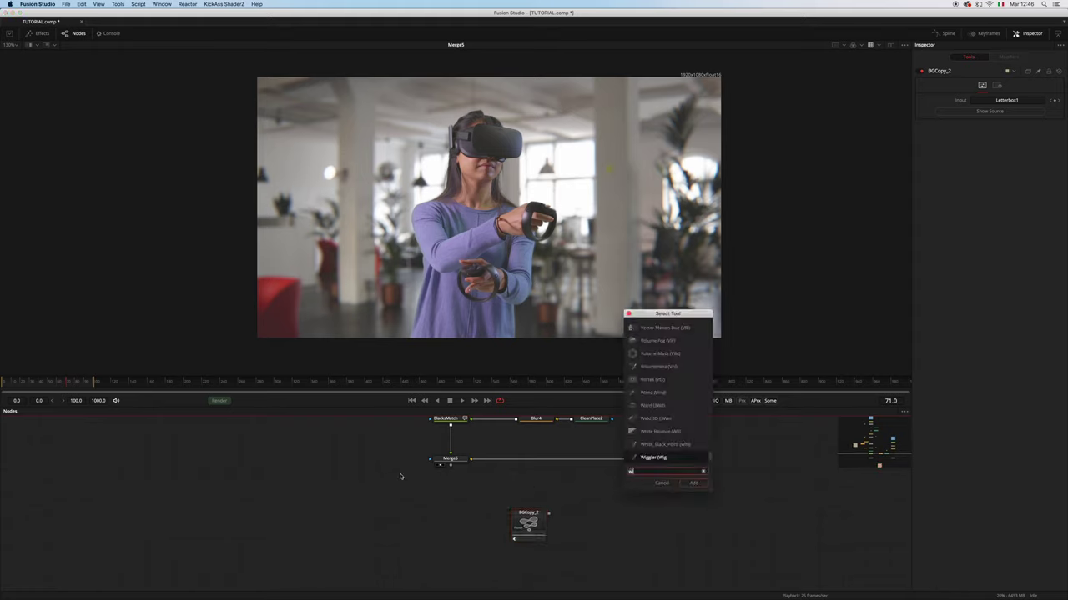
{"action": "type", "text": "wi"}
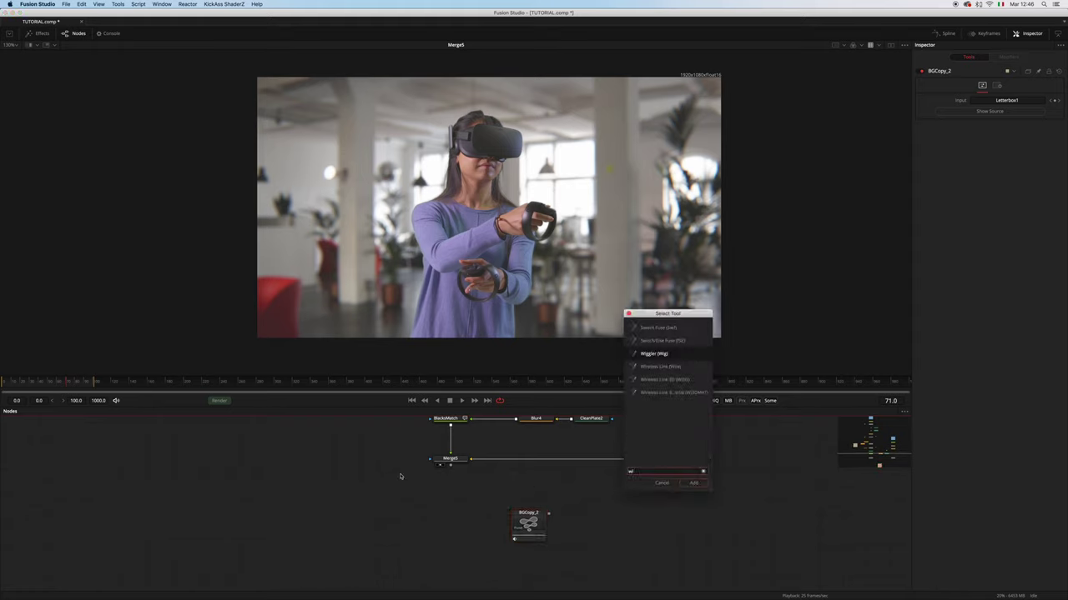
{"action": "key", "text": "Down"}
{"action": "key", "text": "Return"}
{"action": "right_click", "coordinate": [400, 476]}
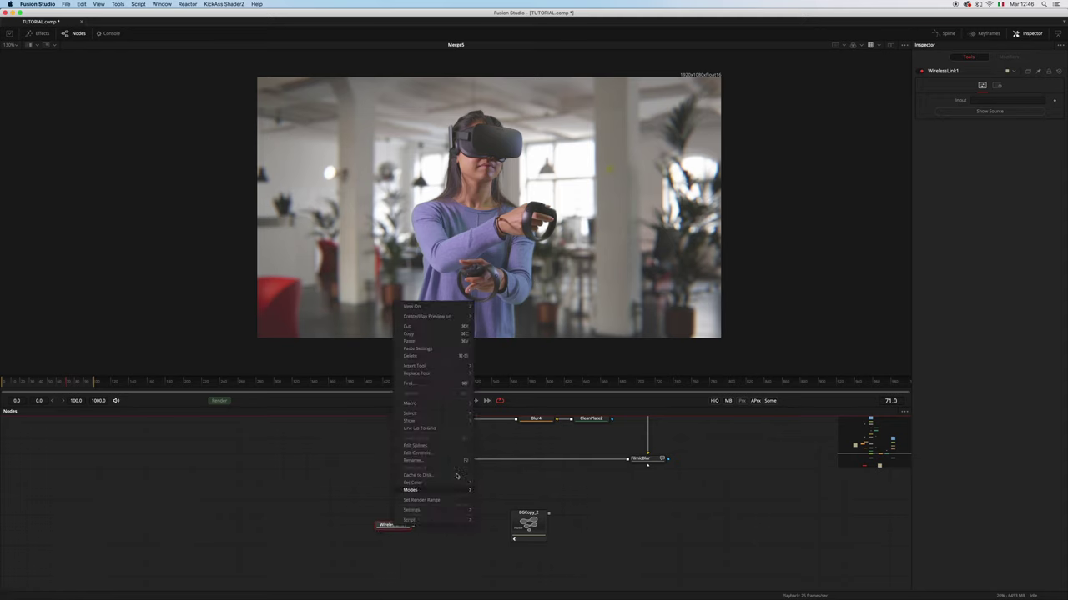
{"action": "mouse_move", "coordinate": [460, 421]}
{"action": "left_click", "coordinate": [502, 425]}
{"action": "left_click_drag", "start_coordinate": [393, 534], "coordinate": [342, 513]}
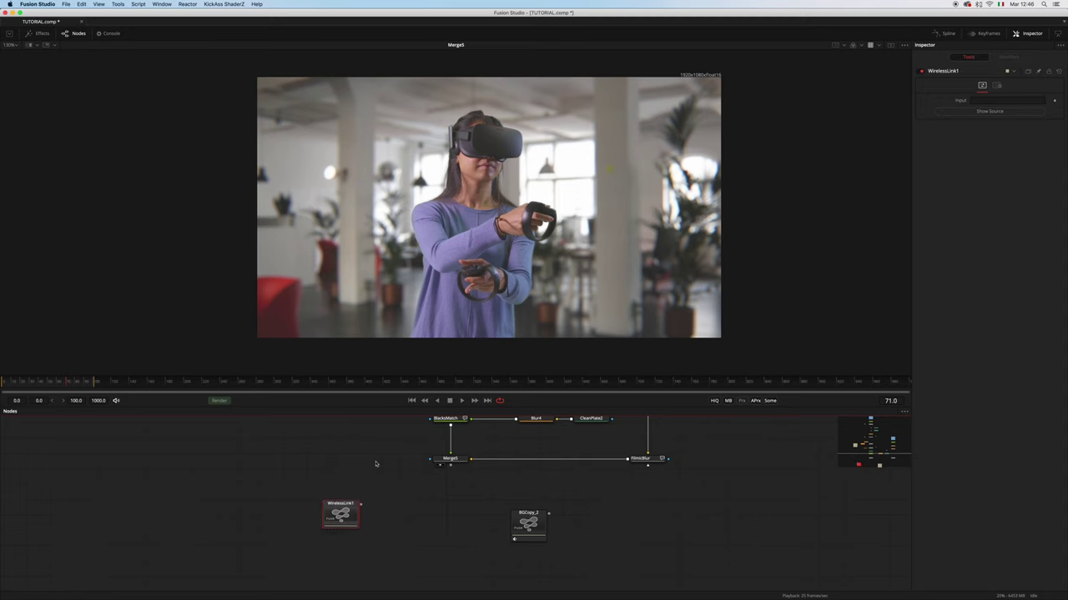
Link the Alpha node as WirelessLink1's input and rename the wireless link AlphaCopy.
{"action": "left_click_drag", "start_coordinate": [384, 435], "coordinate": [348, 572]}
{"action": "left_click_drag", "start_coordinate": [514, 418], "coordinate": [498, 498]}
{"action": "left_click_drag", "start_coordinate": [444, 440], "coordinate": [988, 101]}
{"action": "left_click_drag", "start_coordinate": [482, 514], "coordinate": [562, 367]}
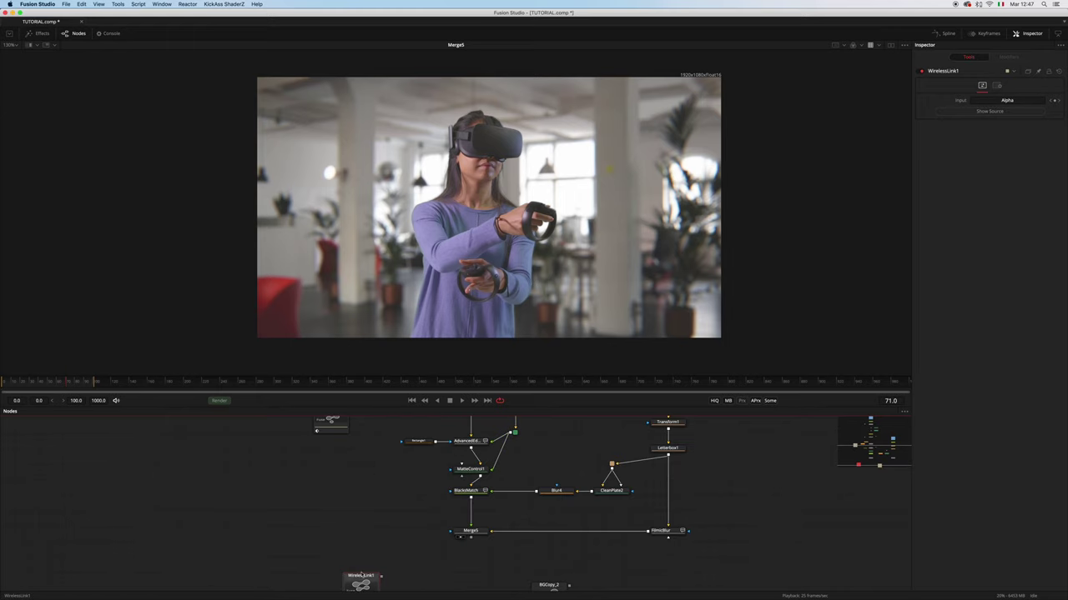
{"action": "left_click_drag", "start_coordinate": [369, 568], "coordinate": [389, 477]}
{"action": "key", "text": "F2"}
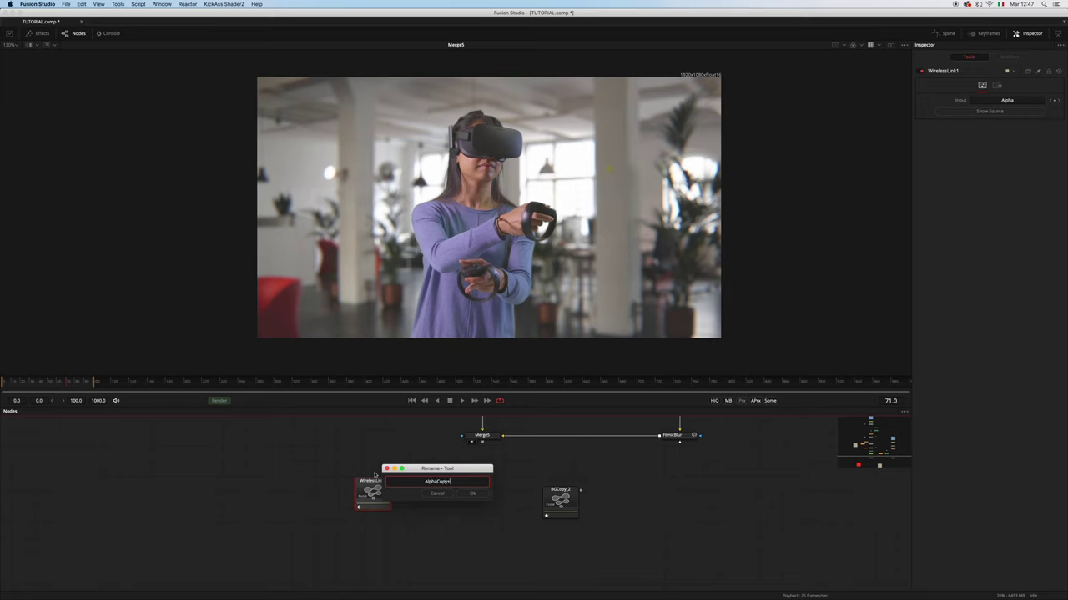
{"action": "key", "text": "Return"}
Space AlphaCopy and BGCopy_2 further apart below Merge5 and view AlphaCopy's alpha channel.
{"action": "left_click_drag", "start_coordinate": [375, 474], "coordinate": [378, 487]}
{"action": "left_click_drag", "start_coordinate": [560, 497], "coordinate": [593, 497]}
{"action": "left_click", "coordinate": [376, 500]}
{"action": "left_click_drag", "start_coordinate": [376, 500], "coordinate": [326, 500]}
{"action": "key", "text": "1"}
{"action": "key", "text": "a"}
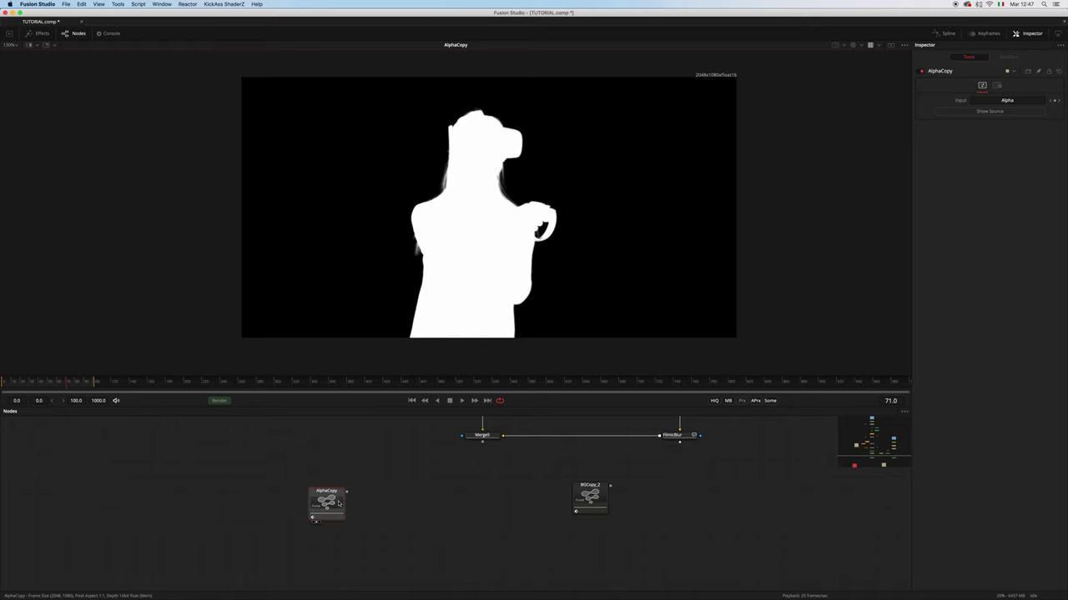
{"action": "left_click_drag", "start_coordinate": [336, 516], "coordinate": [338, 521]}
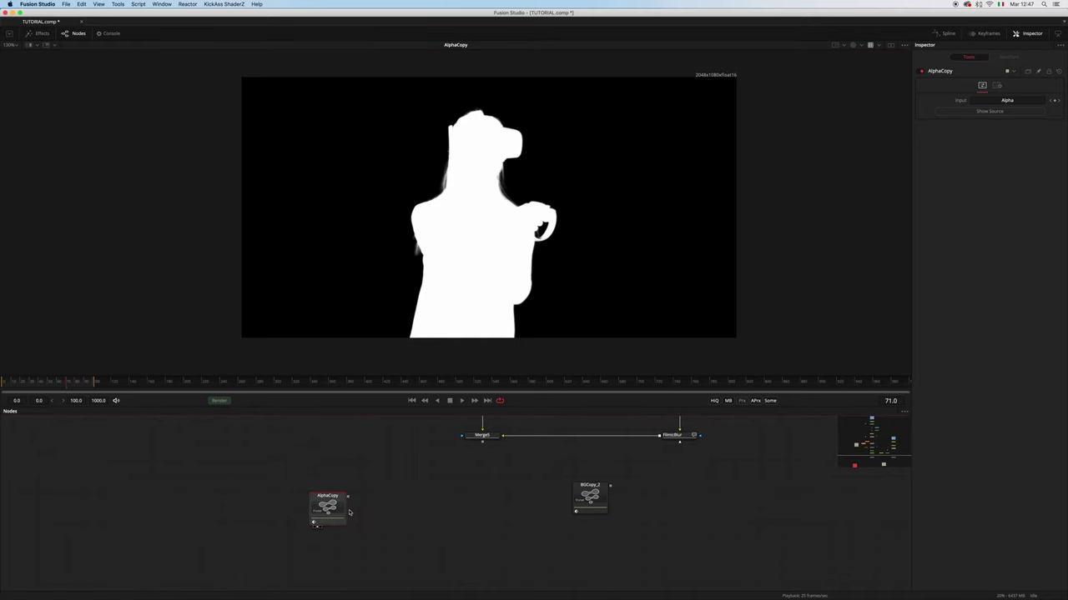
Add a Bitmap mask node after AlphaCopy.
{"action": "key", "text": "shift+space"}
{"action": "type", "text": "wi"}
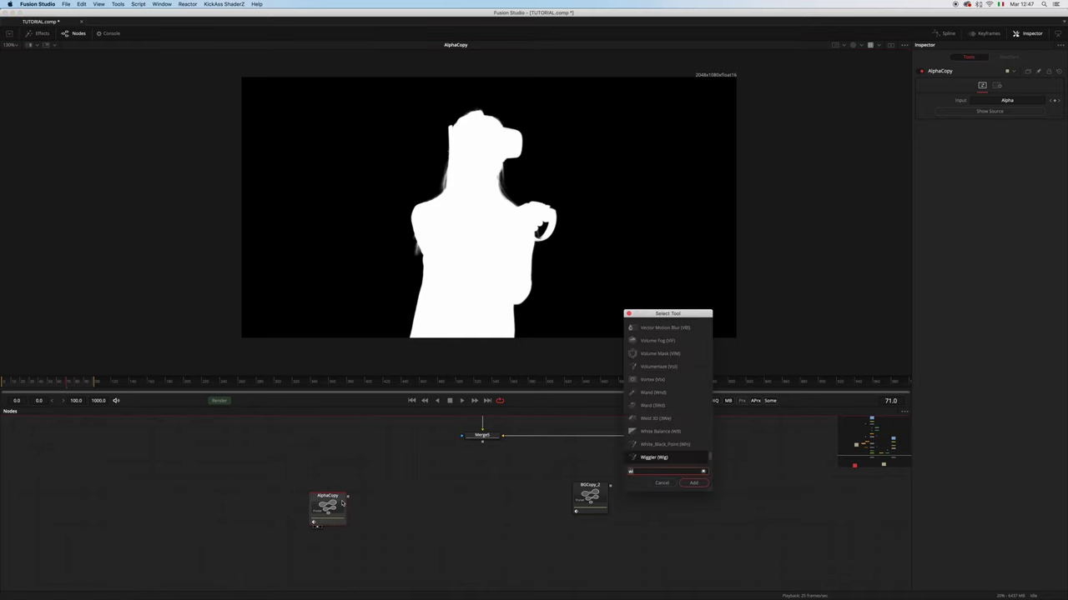
{"action": "type", "text": "bit"}
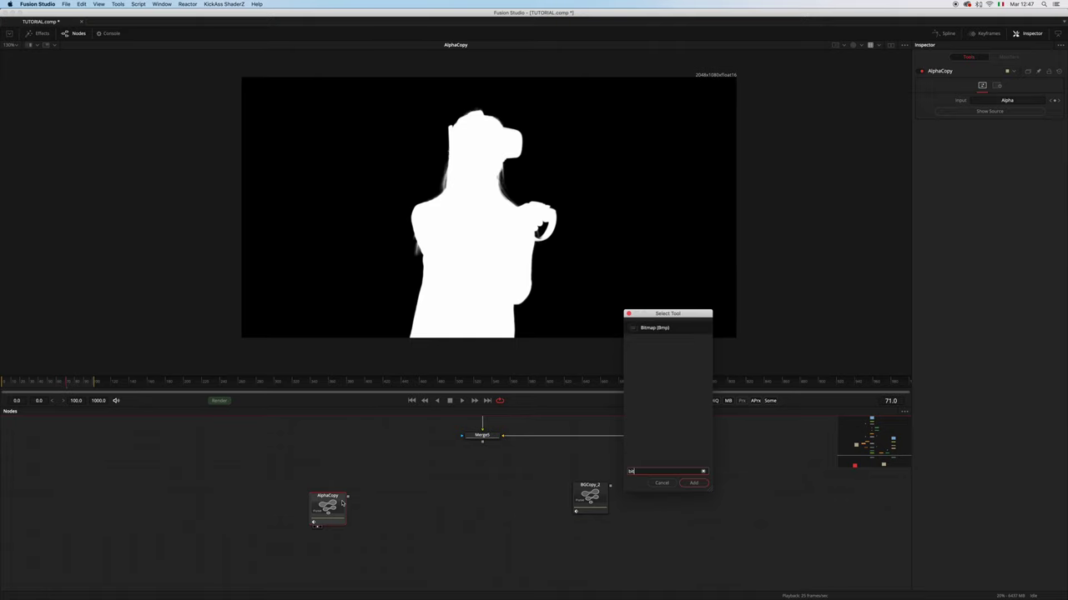
{"action": "key", "text": "Return"}
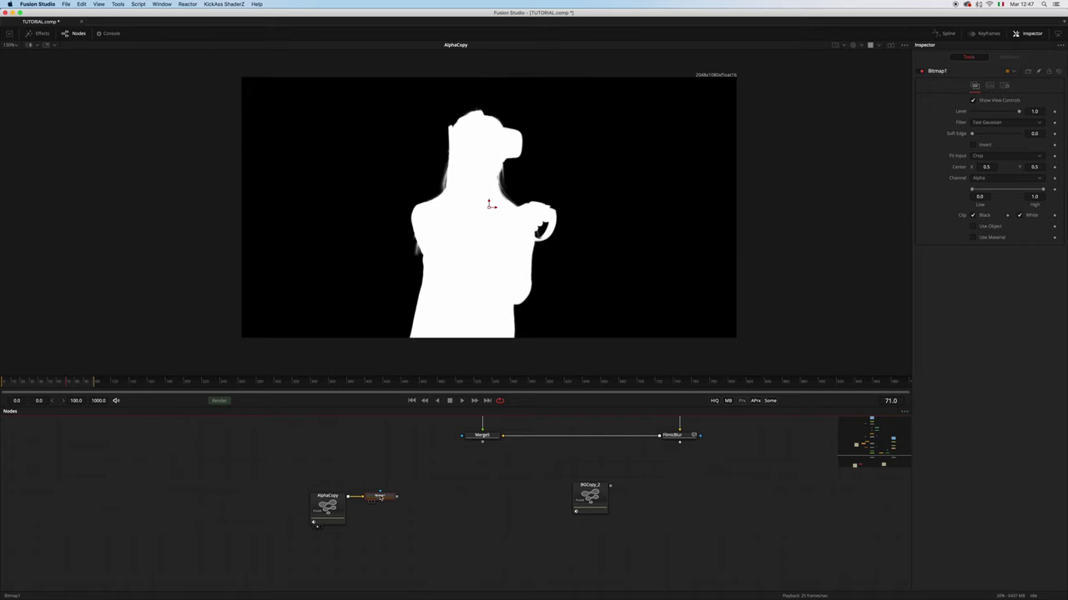
Duplicate the Bitmap node above the original, feed it from AlphaCopy, and connect it as the original's effect mask.
{"action": "key", "text": "super+v"}
{"action": "left_click_drag", "start_coordinate": [419, 488], "coordinate": [389, 462]}
{"action": "left_click_drag", "start_coordinate": [347, 497], "coordinate": [376, 468]}
{"action": "mouse_move", "coordinate": [391, 468]}
{"action": "left_mouse_down"}
{"action": "mouse_move", "coordinate": [376, 469]}
{"action": "mouse_move", "coordinate": [393, 470]}
{"action": "mouse_move", "coordinate": [381, 494]}
{"action": "mouse_move", "coordinate": [396, 475]}
{"action": "left_mouse_up"}
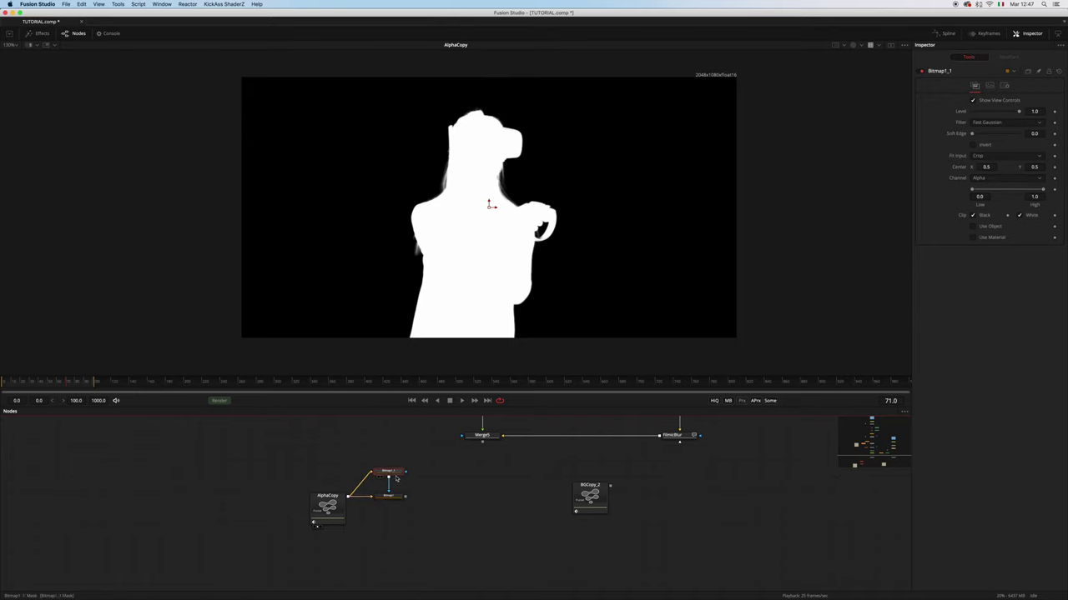
Set Bitmap1's paint mode to Multiply, invert Bitmap1_1, and view the Bitmap1 result.
{"action": "left_click", "coordinate": [401, 499]}
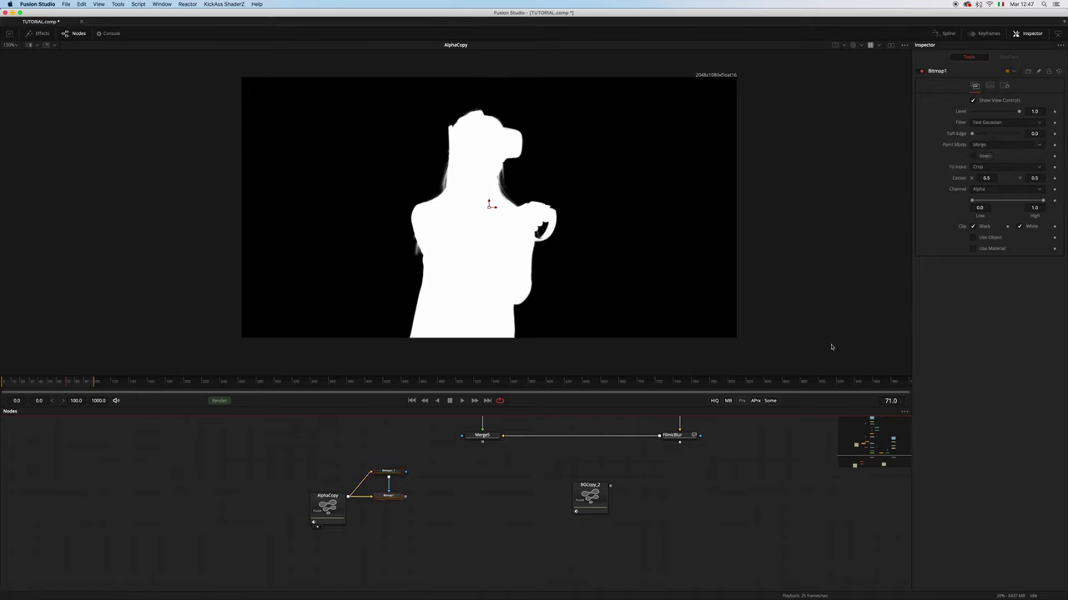
{"action": "left_click", "coordinate": [995, 146]}
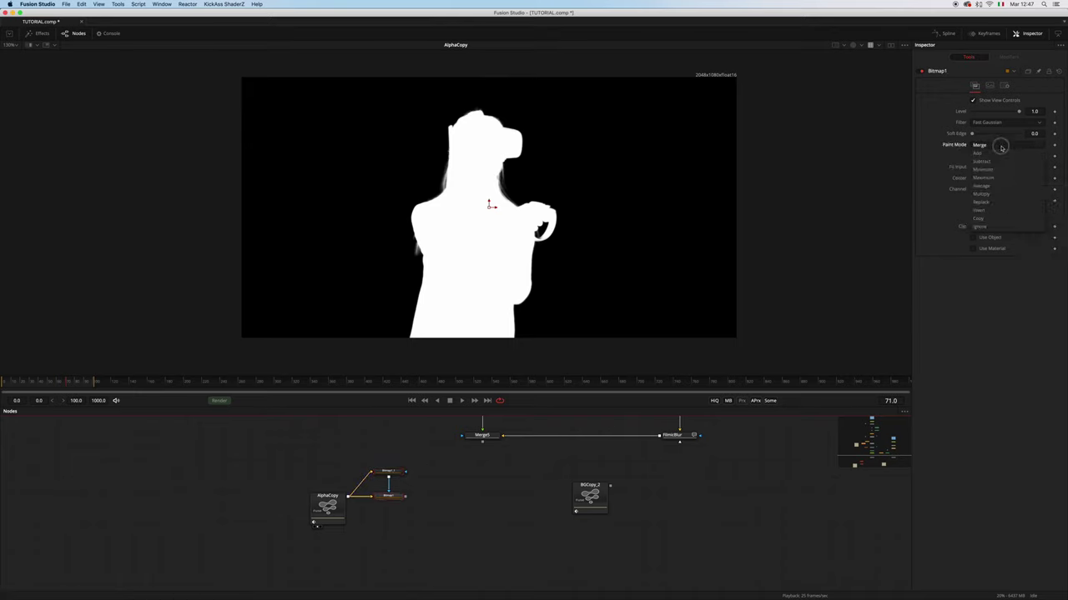
{"action": "left_click", "coordinate": [994, 194]}
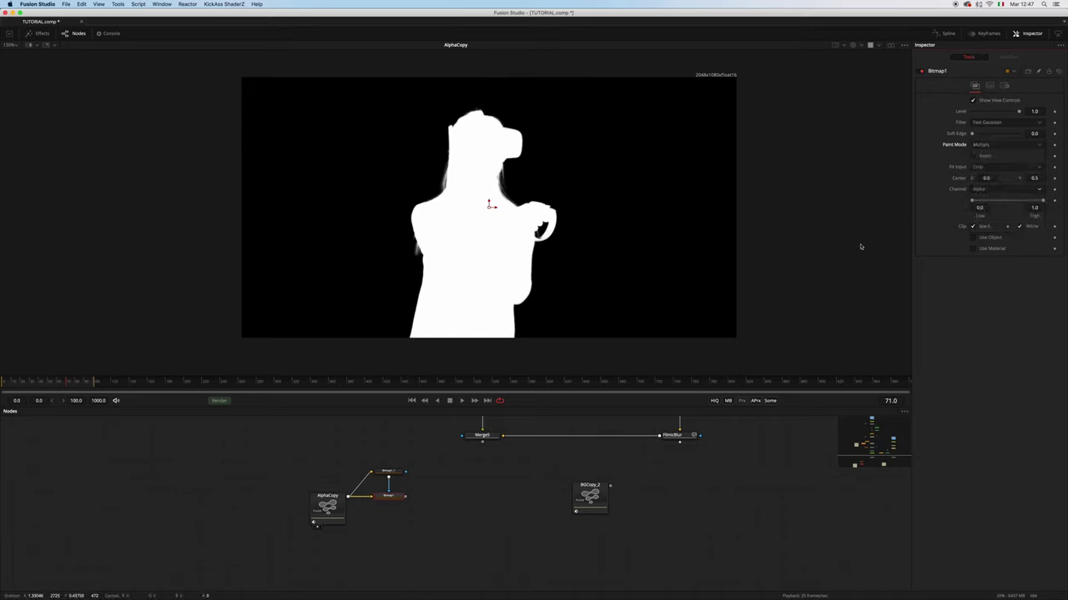
{"action": "left_click", "coordinate": [392, 472]}
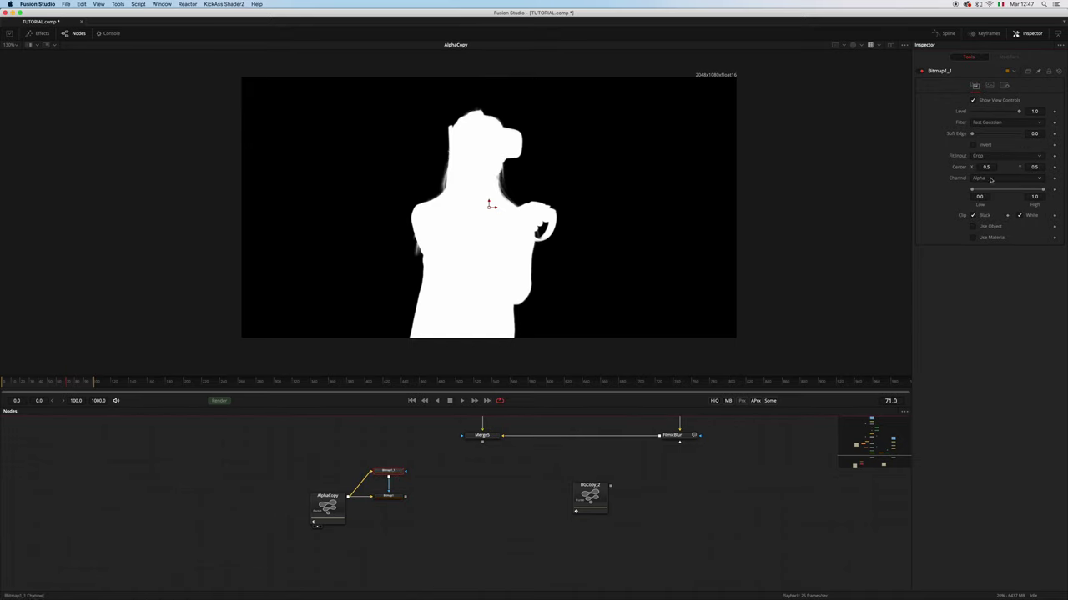
{"action": "left_click", "coordinate": [972, 146]}
{"action": "left_click", "coordinate": [390, 499]}
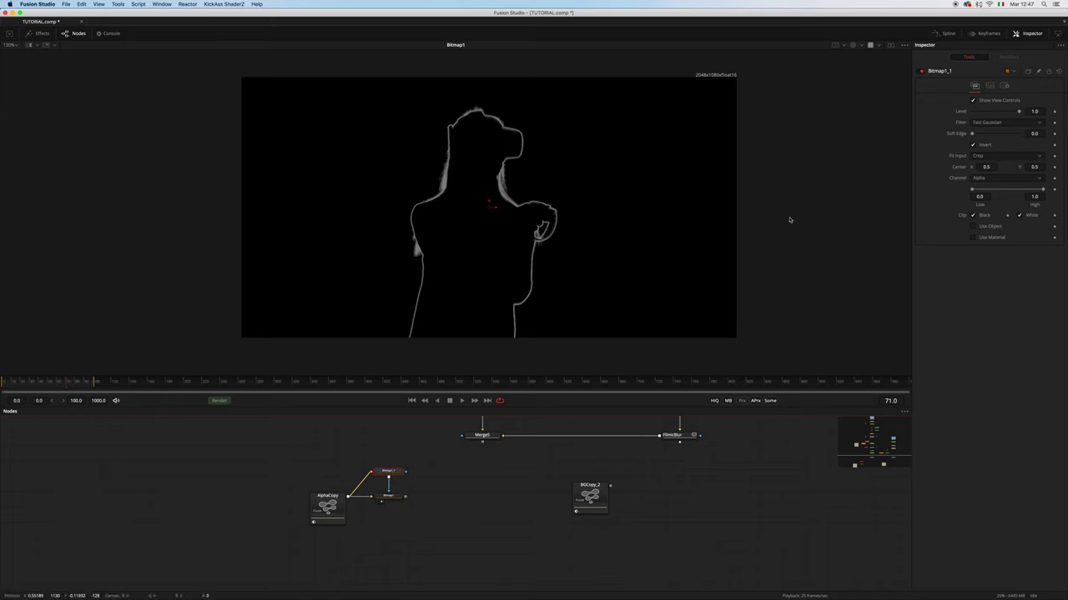
Set Bitmap1_1's clipping mode to Frame and its soft edge to 0.0315.
{"action": "mouse_move", "coordinate": [972, 134]}
{"action": "left_mouse_down"}
{"action": "mouse_move", "coordinate": [994, 135]}
{"action": "mouse_move", "coordinate": [971, 135]}
{"action": "mouse_move", "coordinate": [989, 135]}
{"action": "mouse_move", "coordinate": [971, 135]}
{"action": "mouse_move", "coordinate": [980, 135]}
{"action": "left_mouse_up"}
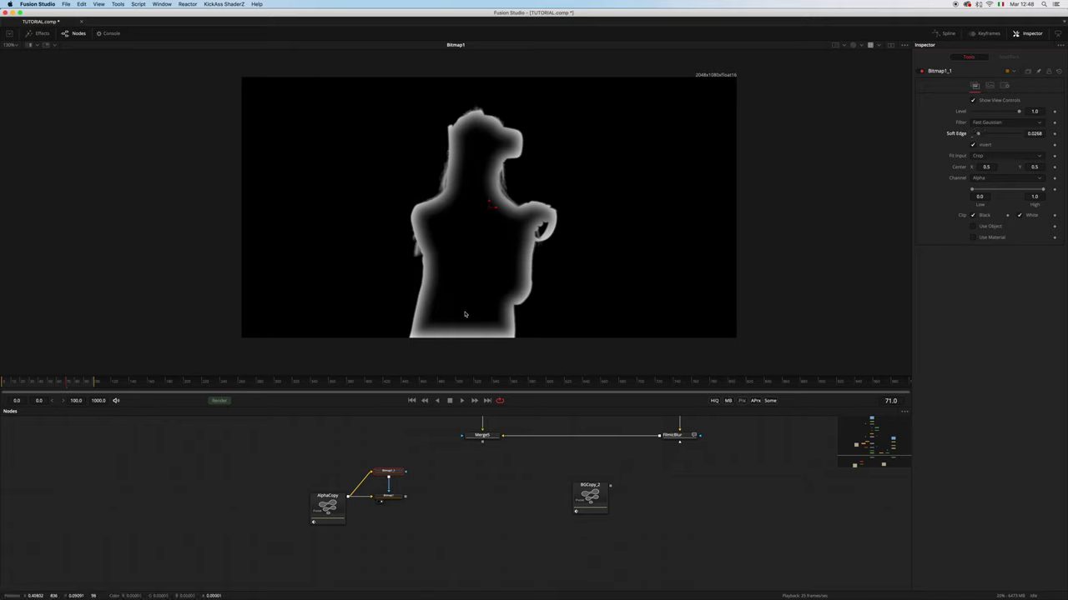
{"action": "left_click", "coordinate": [991, 87]}
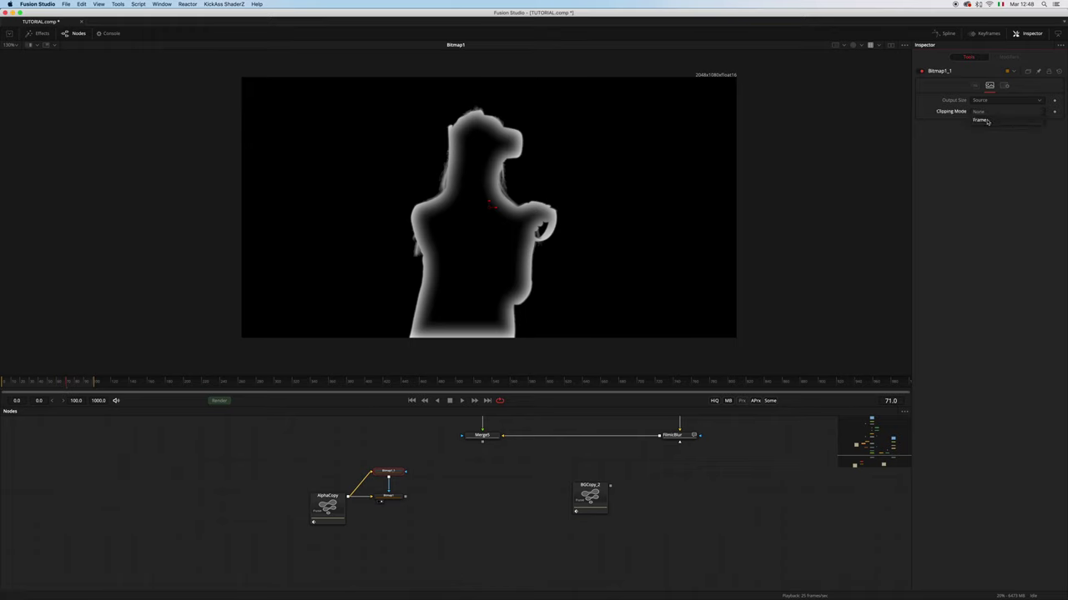
{"action": "left_click", "coordinate": [985, 121]}
{"action": "left_click", "coordinate": [975, 87]}
{"action": "left_click_drag", "start_coordinate": [979, 135], "coordinate": [980, 134]}
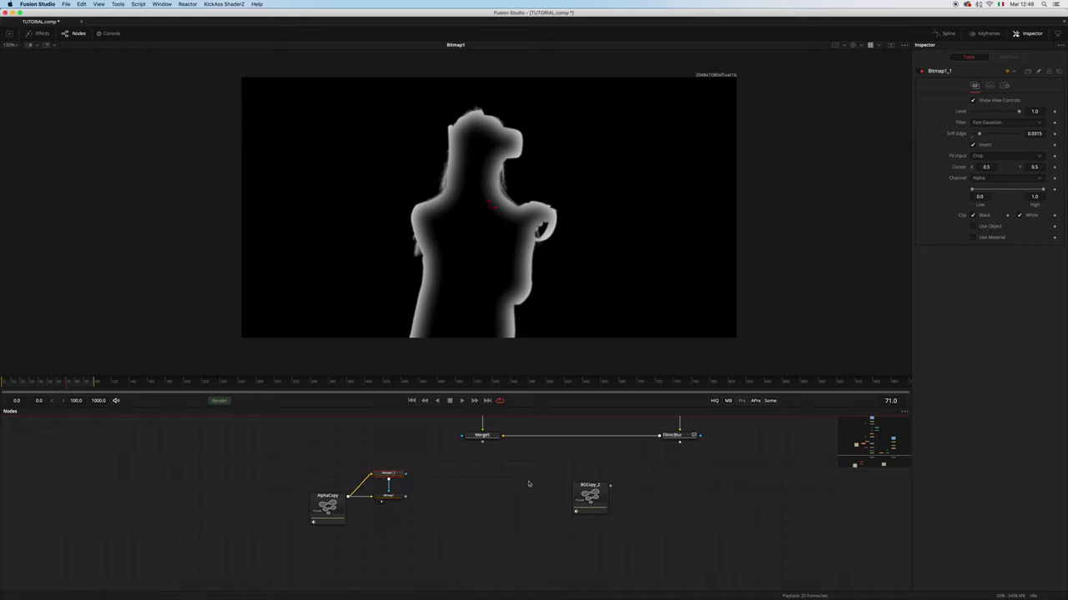
Merge BGCopy_2 over Merge5, place the new merge directly below Merge5, and view its result.
{"action": "left_click_drag", "start_coordinate": [574, 493], "coordinate": [482, 441]}
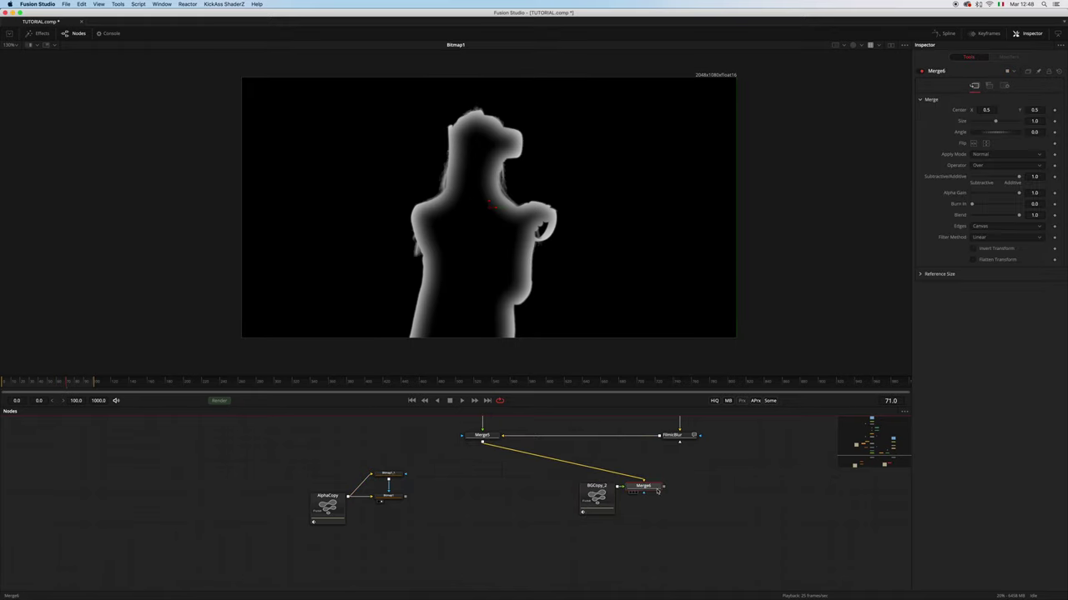
{"action": "left_click_drag", "start_coordinate": [657, 492], "coordinate": [552, 300]}
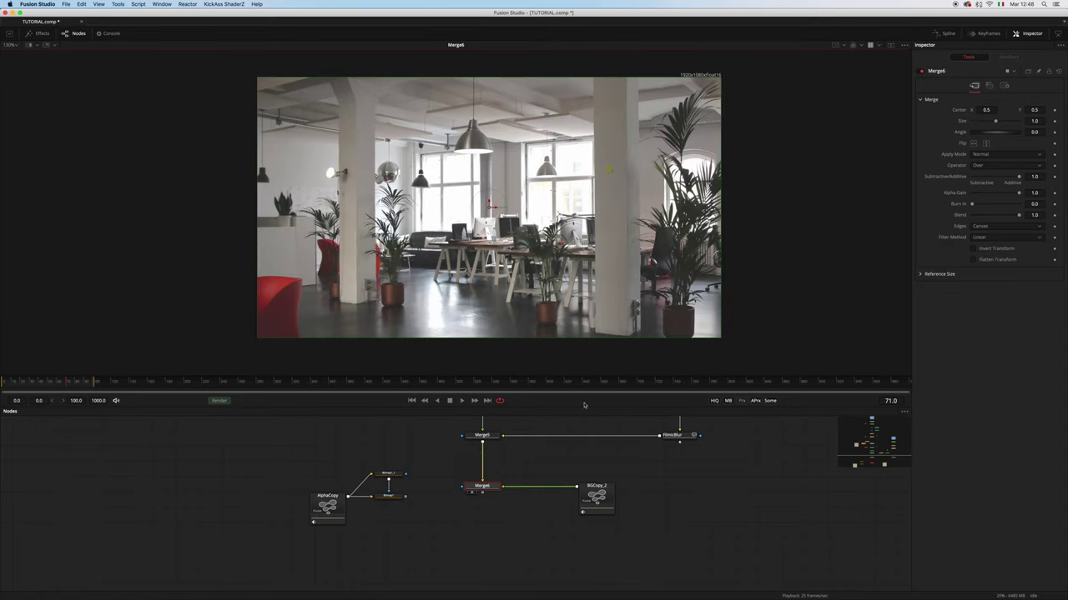
Connect Bitmap1 as Merge6's effect mask and line up the AlphaCopy and Bitmap nodes beside Merge6.
{"action": "left_click_drag", "start_coordinate": [405, 496], "coordinate": [463, 488]}
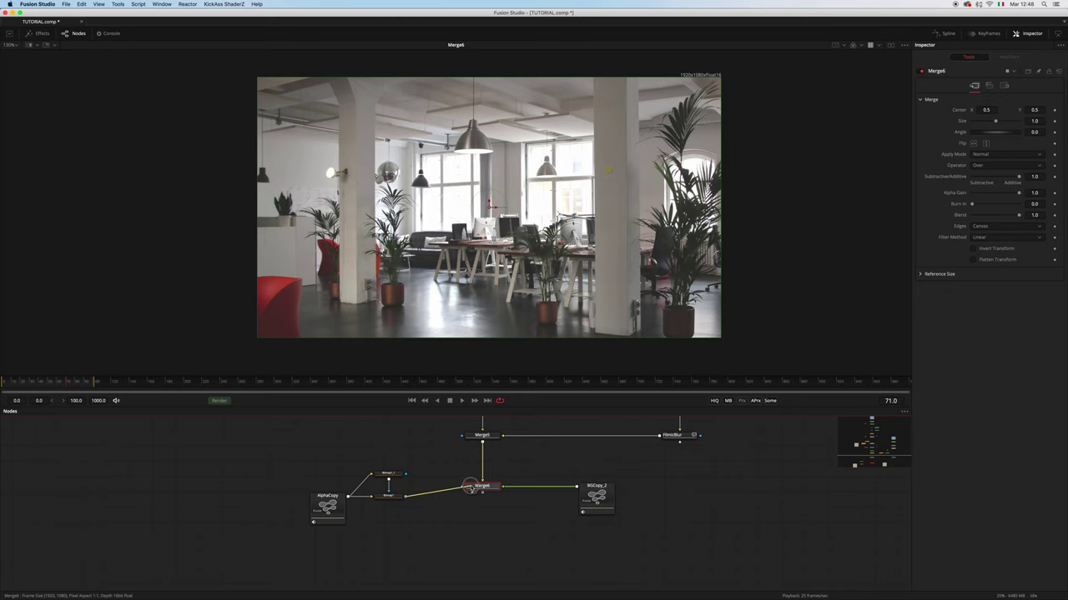
{"action": "left_click_drag", "start_coordinate": [471, 488], "coordinate": [469, 487]}
{"action": "left_click_drag", "start_coordinate": [322, 449], "coordinate": [402, 469]}
{"action": "left_click_drag", "start_coordinate": [328, 508], "coordinate": [335, 503]}
{"action": "left_click_drag", "start_coordinate": [317, 454], "coordinate": [414, 486]}
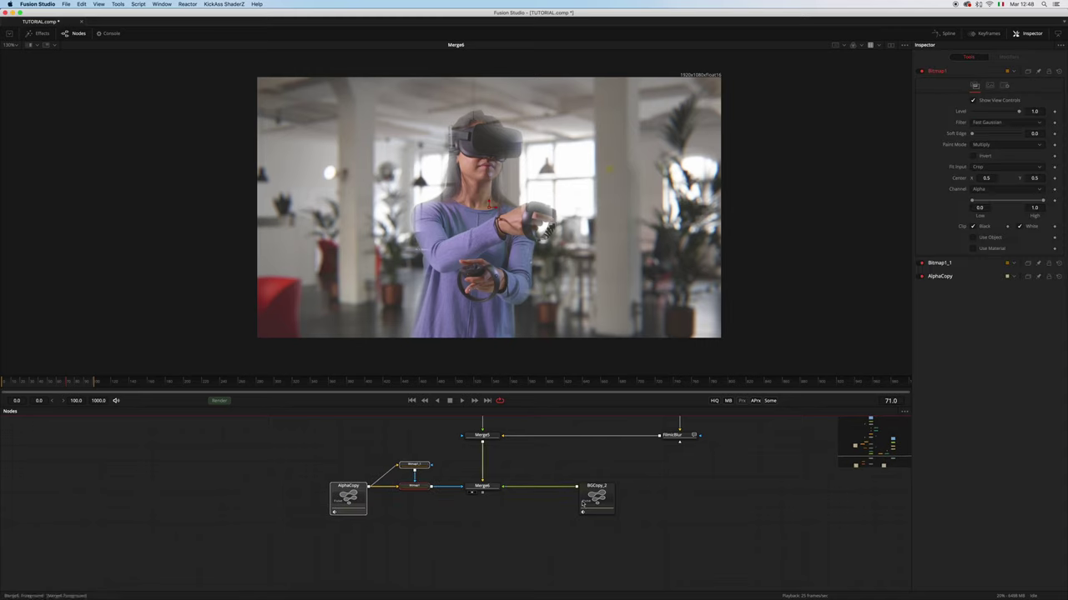
Insert a Blur node between BGCopy_2 and Merge6, set its blur size to 29.1, and view the Merge6 result.
{"action": "left_click_drag", "start_coordinate": [612, 502], "coordinate": [659, 501]}
{"action": "key", "text": "shift+space"}
{"action": "type", "text": "blur"}
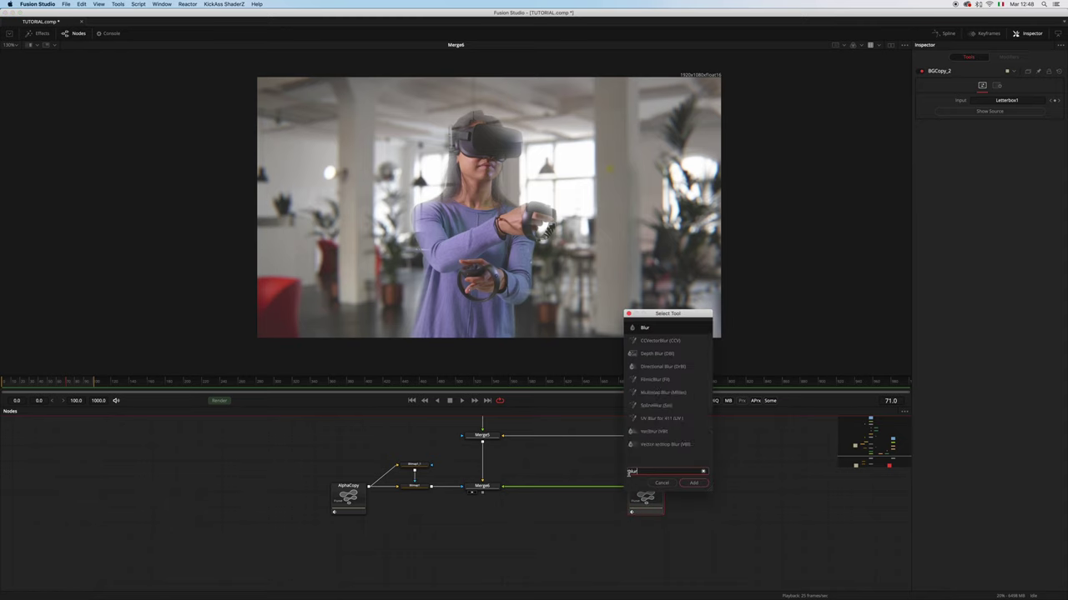
{"action": "key", "text": "Return"}
{"action": "left_click_drag", "start_coordinate": [601, 489], "coordinate": [544, 490]}
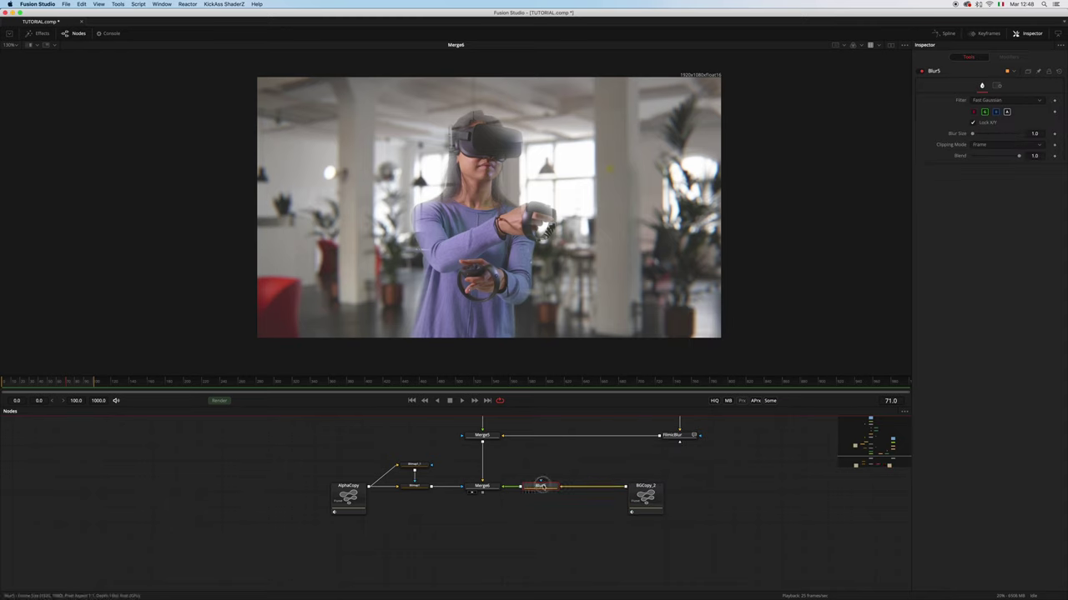
{"action": "key", "text": "1"}
{"action": "left_click_drag", "start_coordinate": [981, 138], "coordinate": [995, 138]}
{"action": "key", "text": "1"}
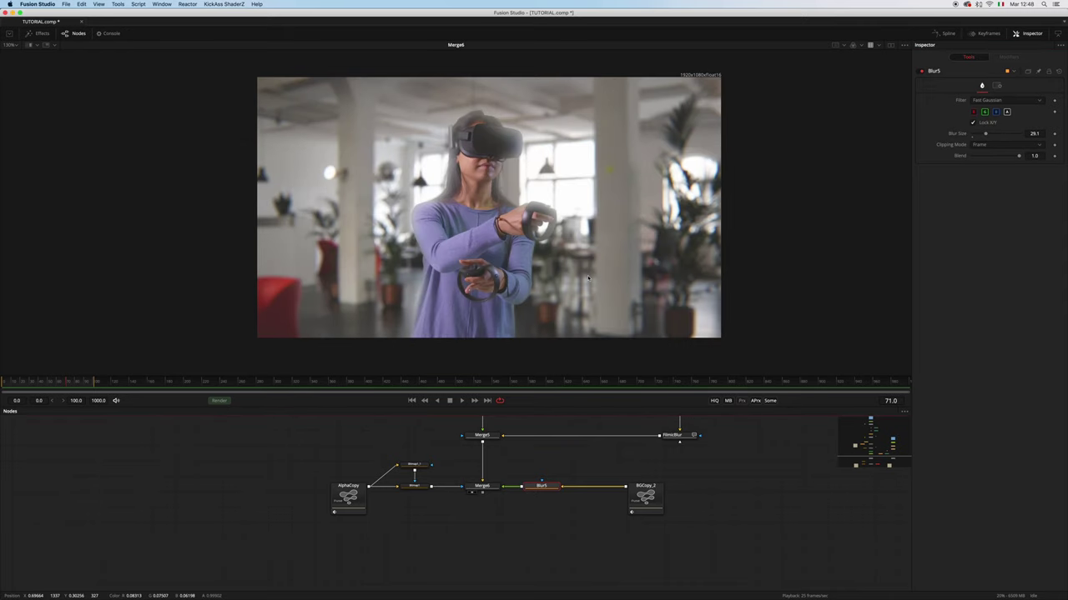
Insert a Luma Keyer node between BGCopy_2 and Blur5, spacing BGCopy_2 farther out to make room.
{"action": "left_click_drag", "start_coordinate": [645, 497], "coordinate": [676, 498]}
{"action": "left_click", "coordinate": [676, 498]}
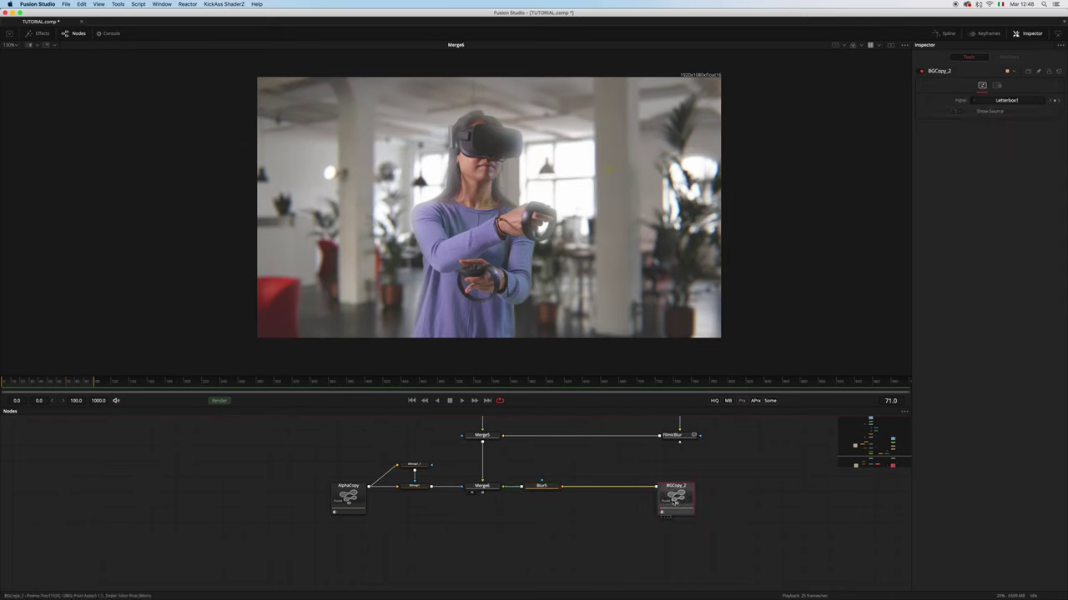
{"action": "key", "text": "shift+space"}
{"action": "type", "text": "blur"}
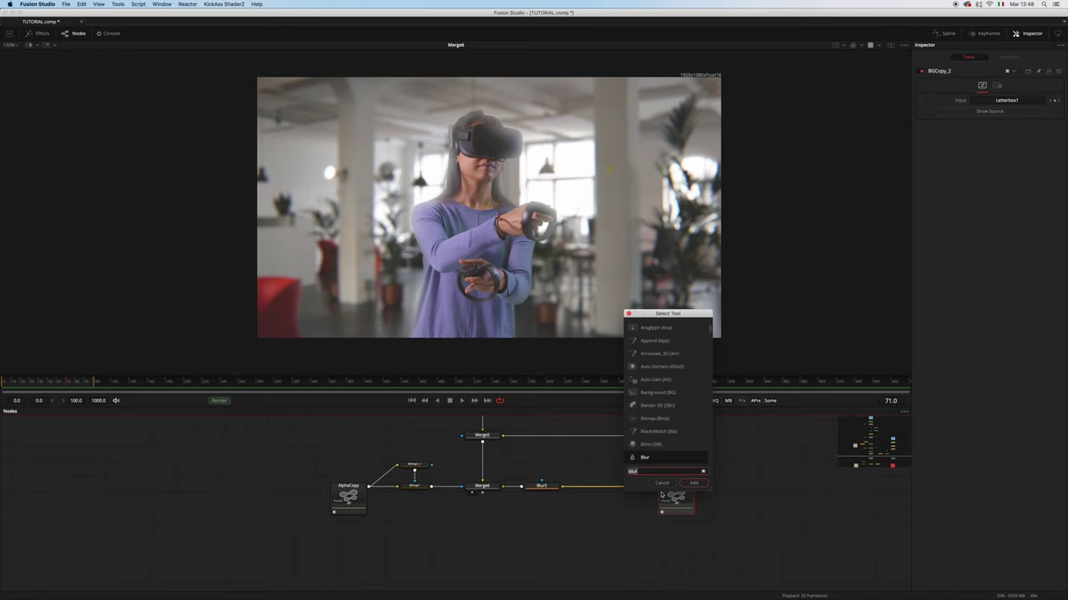
{"action": "key", "text": "BackSpace"}
{"action": "key", "text": "BackSpace"}
{"action": "key", "text": "BackSpace"}
{"action": "key", "text": "BackSpace"}
{"action": "type", "text": "luma"}
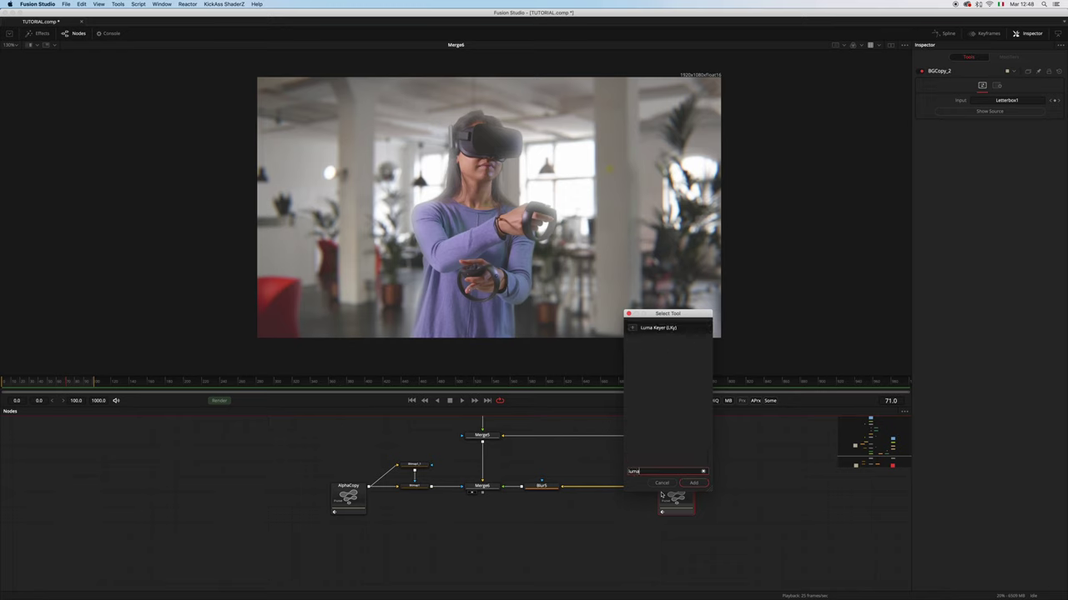
{"action": "key", "text": "Return"}
{"action": "mouse_move", "coordinate": [625, 487]}
{"action": "left_mouse_down"}
{"action": "mouse_move", "coordinate": [608, 474]}
{"action": "mouse_move", "coordinate": [609, 487]}
{"action": "left_mouse_up"}
Set the luma key's low threshold to 0.389 while viewing the key, and return the view to Merge6.
{"action": "key", "text": "1"}
{"action": "left_click_drag", "start_coordinate": [972, 114], "coordinate": [1000, 115]}
{"action": "key", "text": "a"}
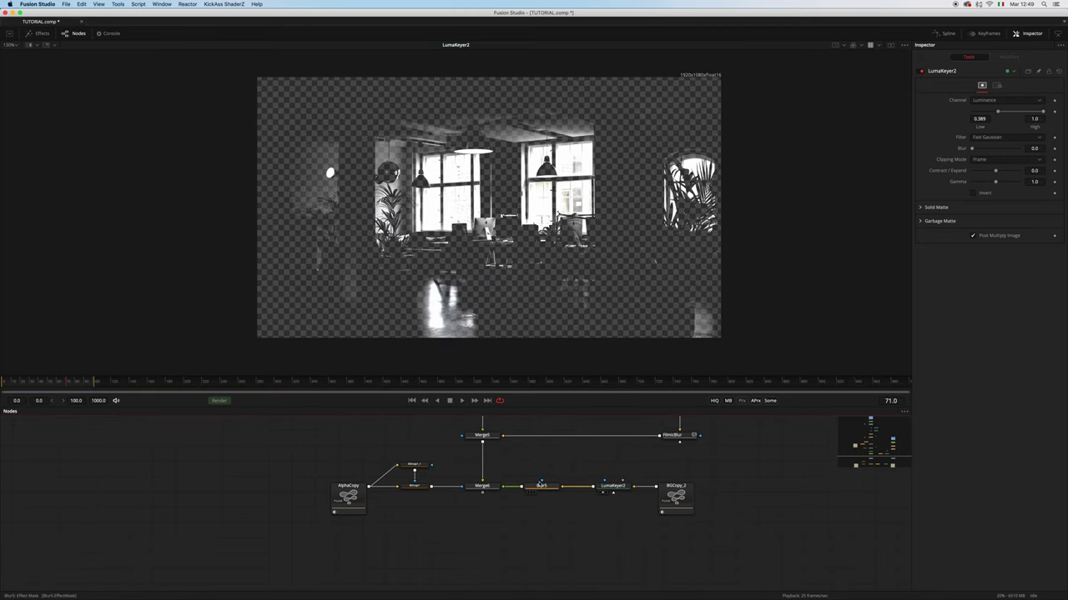
{"action": "key", "text": "1"}
{"action": "key", "text": "1"}
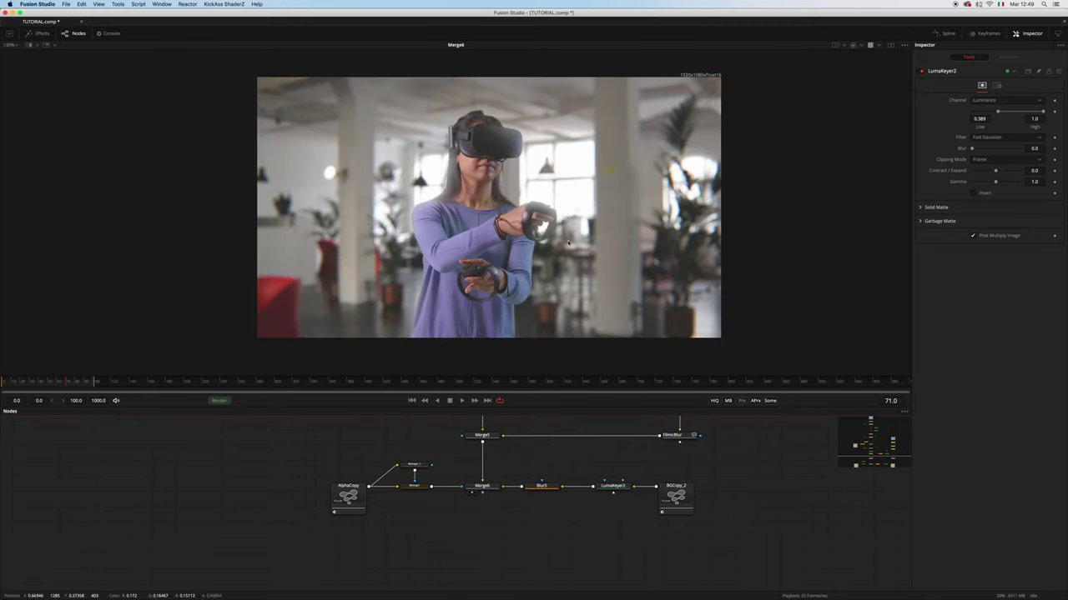
Set Merge6's blend to 0.48.
{"action": "left_click", "coordinate": [481, 487]}
{"action": "left_click_drag", "start_coordinate": [1020, 218], "coordinate": [1002, 216]}
{"action": "left_click", "coordinate": [463, 532]}
{"action": "scroll", "coordinate": [470, 521], "scroll_direction": "down", "scroll_amount": 1}
{"action": "left_click_drag", "start_coordinate": [475, 531], "coordinate": [470, 544]}
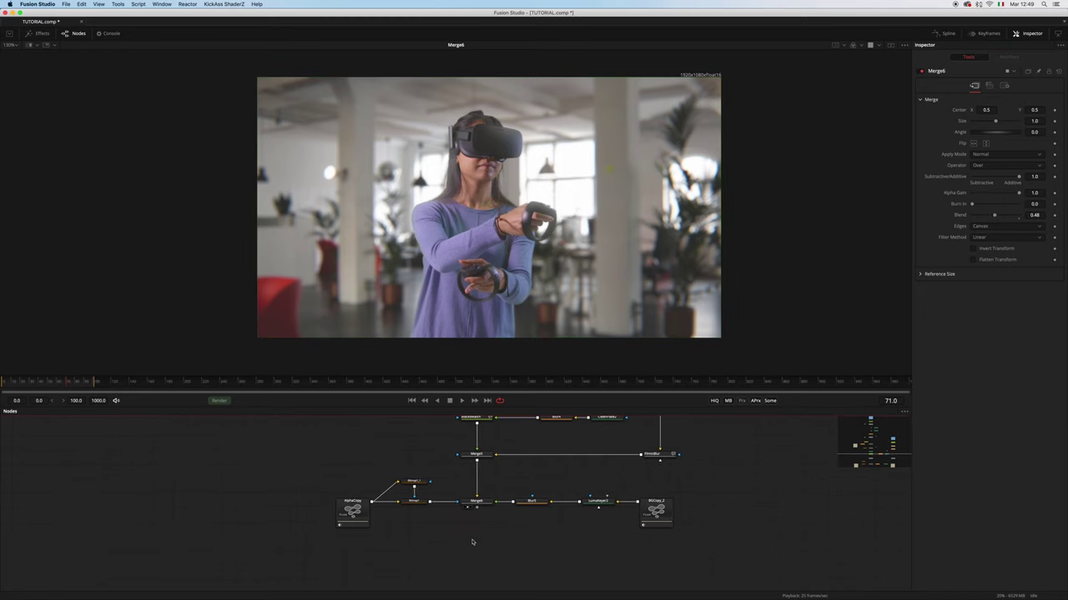
{"action": "scroll", "coordinate": [434, 526], "scroll_direction": "up", "scroll_amount": 2}
View the Bitmap1 matte, add an ExpoLightWrap node below the Bitmap nodes, and feed it from AlphaCopy.
{"action": "left_click_drag", "start_coordinate": [394, 456], "coordinate": [534, 265]}
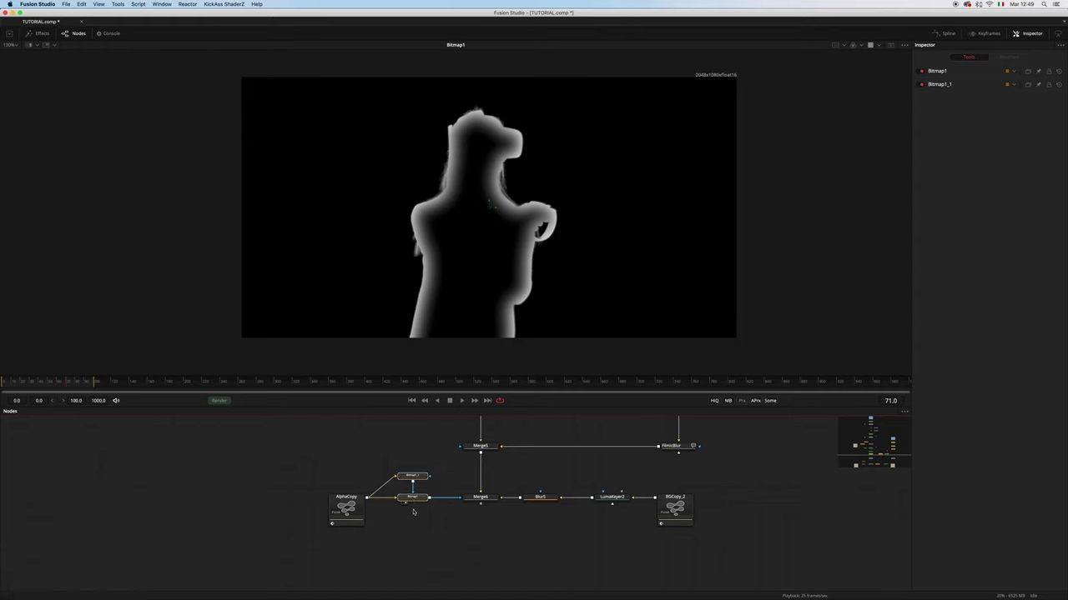
{"action": "left_click", "coordinate": [436, 565]}
{"action": "key", "text": "shift+space"}
{"action": "type", "text": "luma"}
{"action": "key", "text": "BackSpace"}
{"action": "key", "text": "BackSpace"}
{"action": "key", "text": "BackSpace"}
{"action": "key", "text": "BackSpace"}
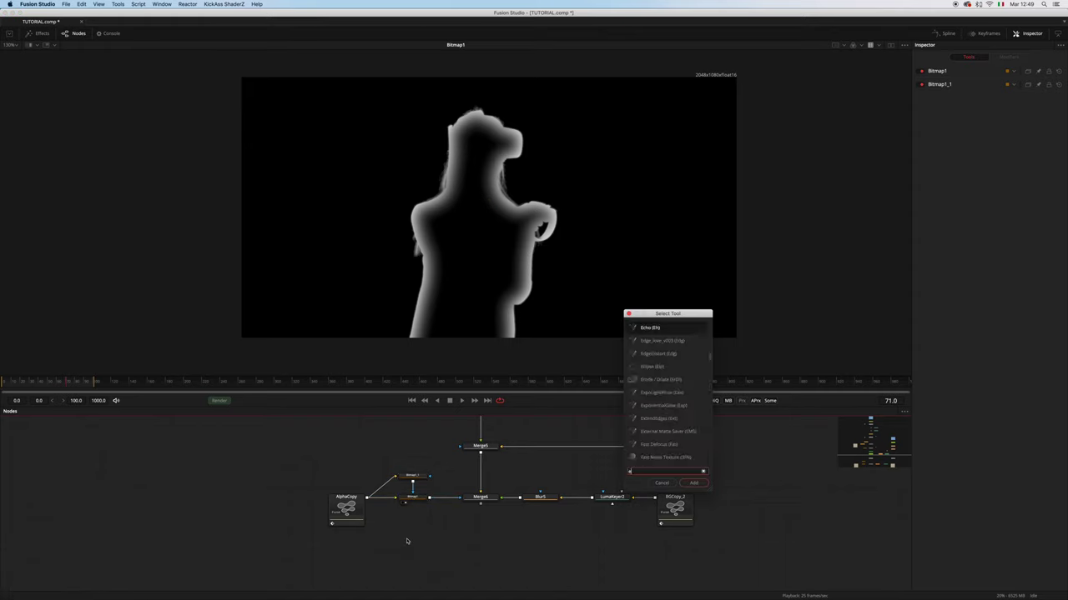
{"action": "type", "text": "ex"}
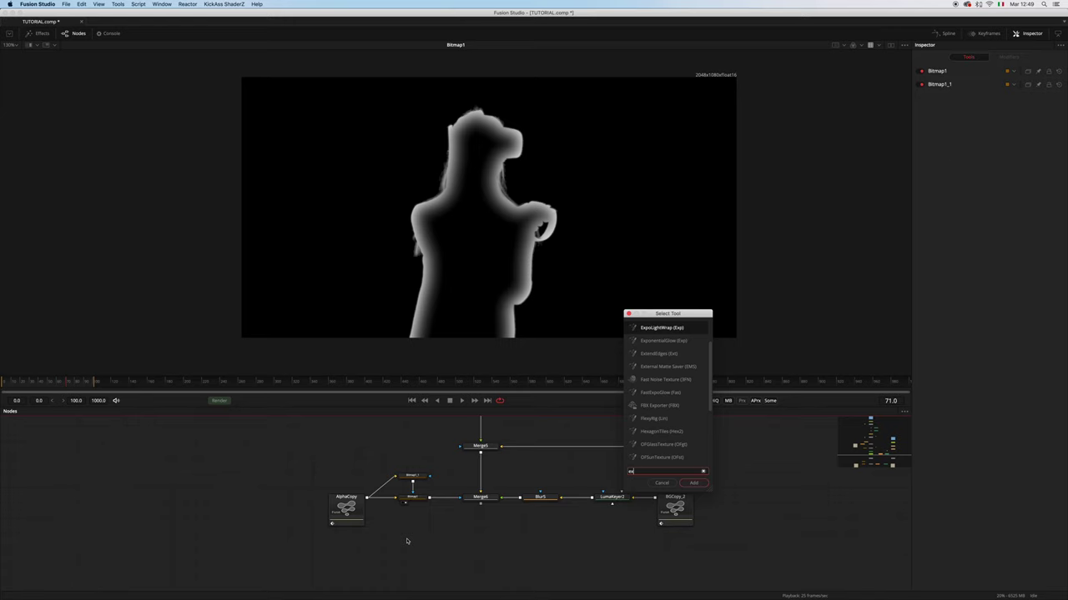
{"action": "key", "text": "Return"}
{"action": "left_click_drag", "start_coordinate": [368, 492], "coordinate": [404, 540]}
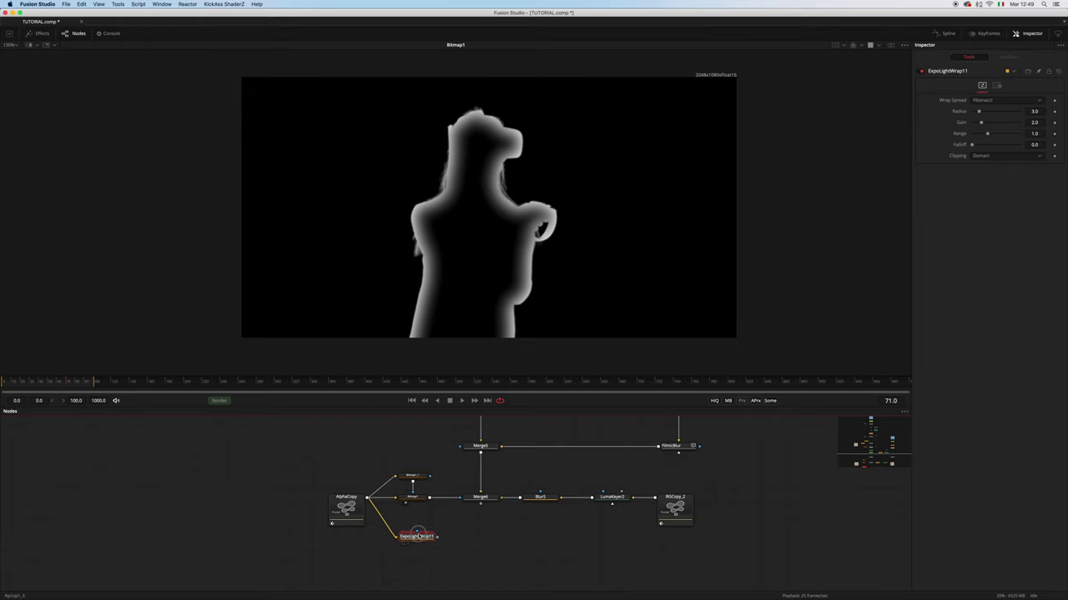
{"action": "left_click_drag", "start_coordinate": [417, 535], "coordinate": [414, 531]}
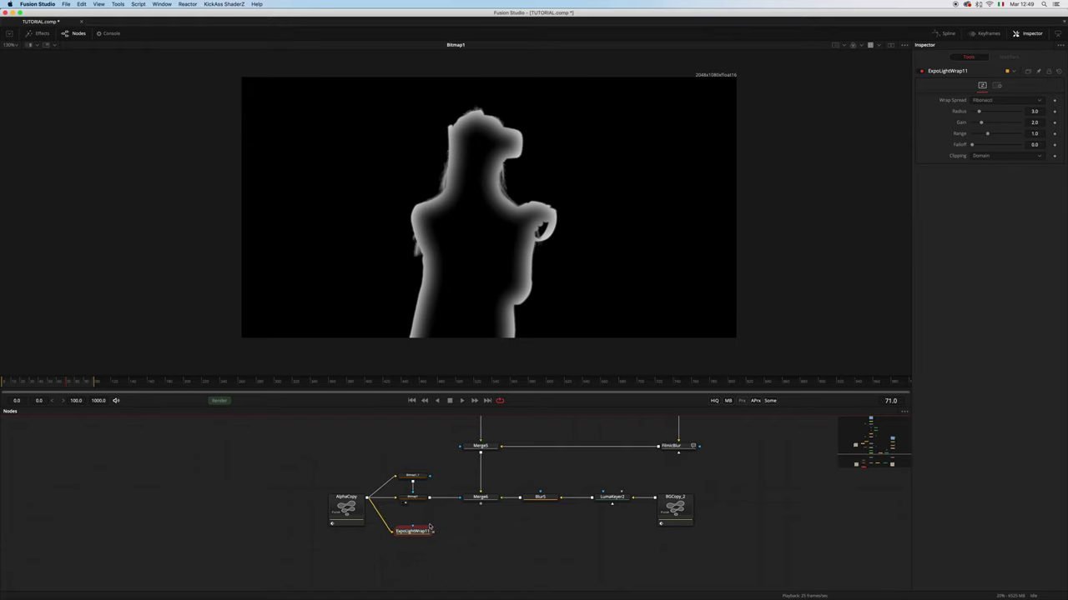
View the ExpoLightWrap matte, set its radius to 1.42, and compare it with the Bitmap1 matte.
{"action": "key", "text": "1"}
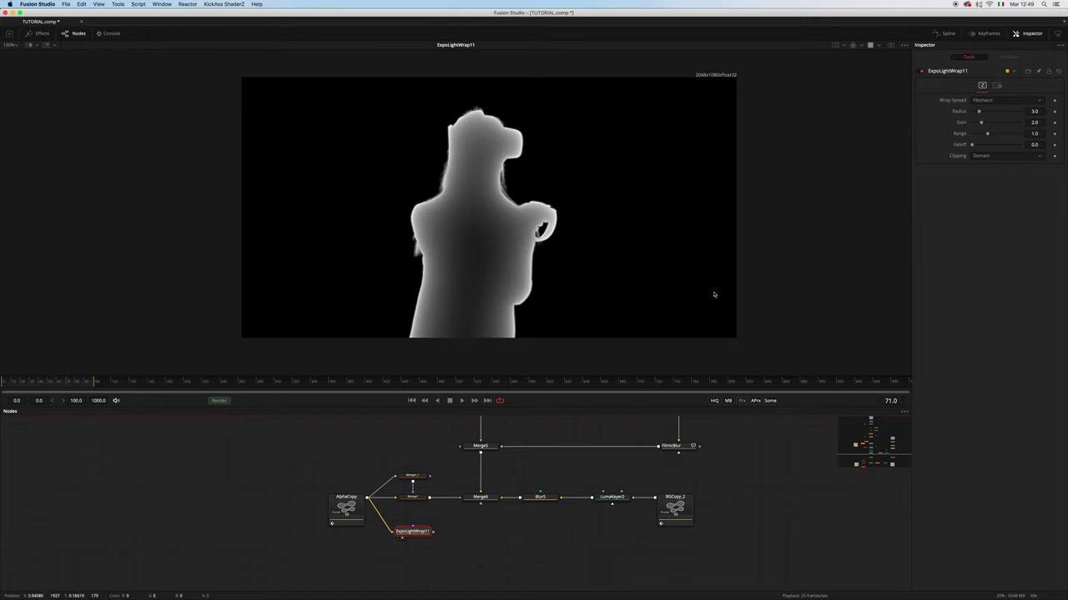
{"action": "left_click_drag", "start_coordinate": [979, 111], "coordinate": [975, 111]}
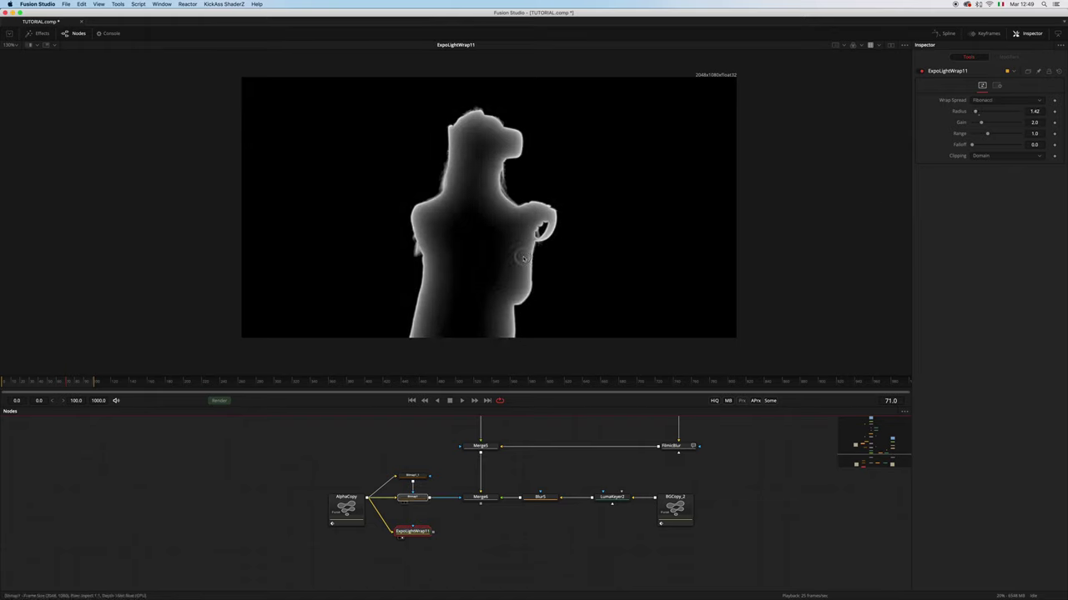
{"action": "key", "text": "1"}
{"action": "key", "text": "1"}
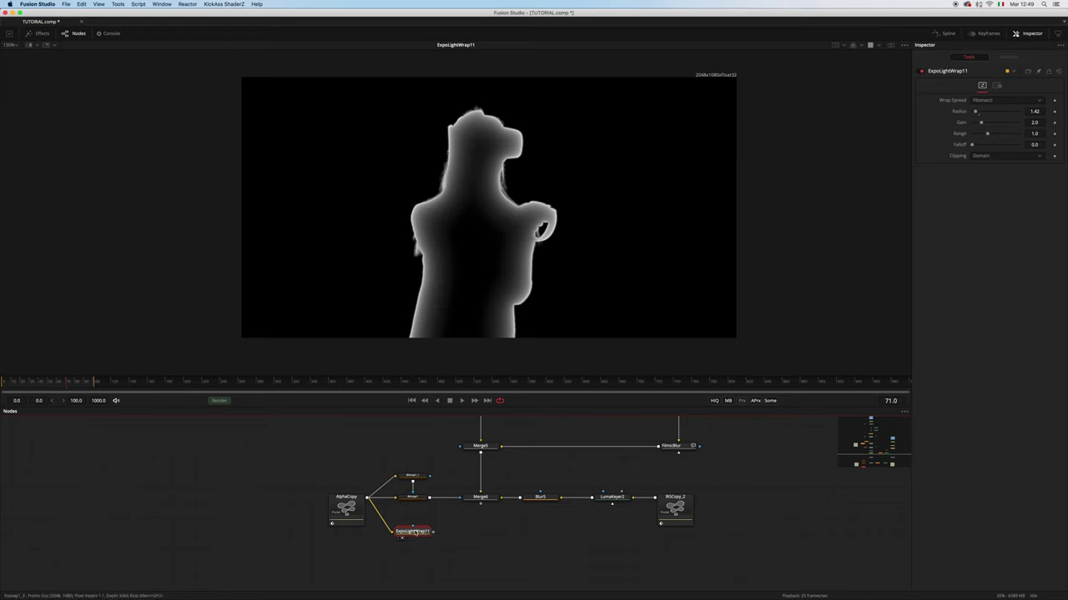
Replace the two Bitmap nodes with the ExpoLightWrap node as Merge6's effect mask, placing it in line with Merge6.
{"action": "left_click_drag", "start_coordinate": [434, 533], "coordinate": [458, 498]}
{"action": "left_click_drag", "start_coordinate": [400, 463], "coordinate": [432, 510]}
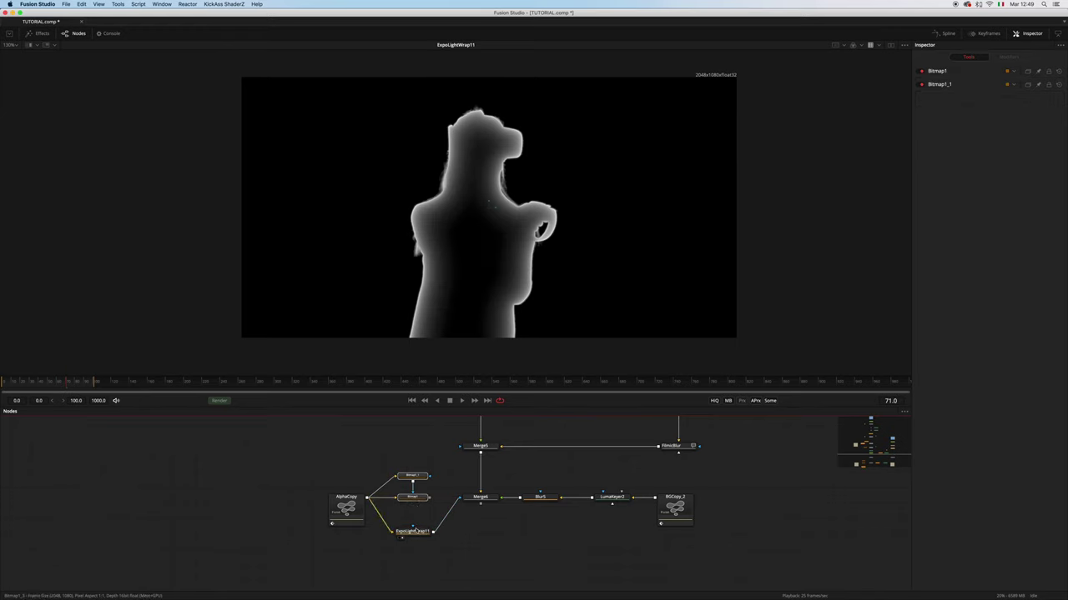
{"action": "key", "text": "Delete"}
{"action": "left_click_drag", "start_coordinate": [406, 531], "coordinate": [411, 498]}
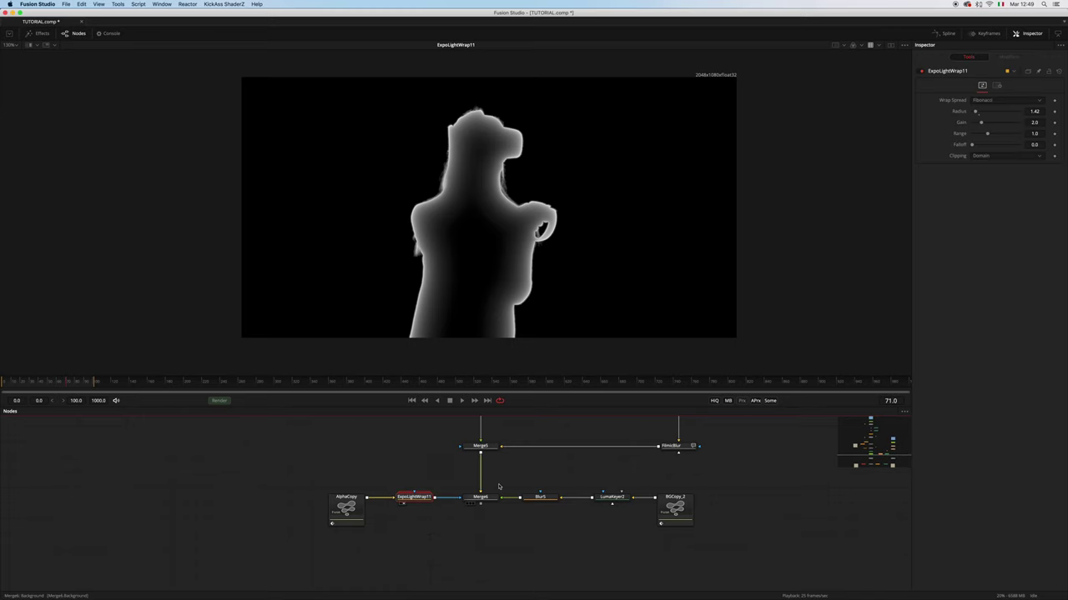
View Merge6, increase the ExpoLightWrap radius slightly, and set Merge6's blend to 0.22.
{"action": "left_click", "coordinate": [481, 502]}
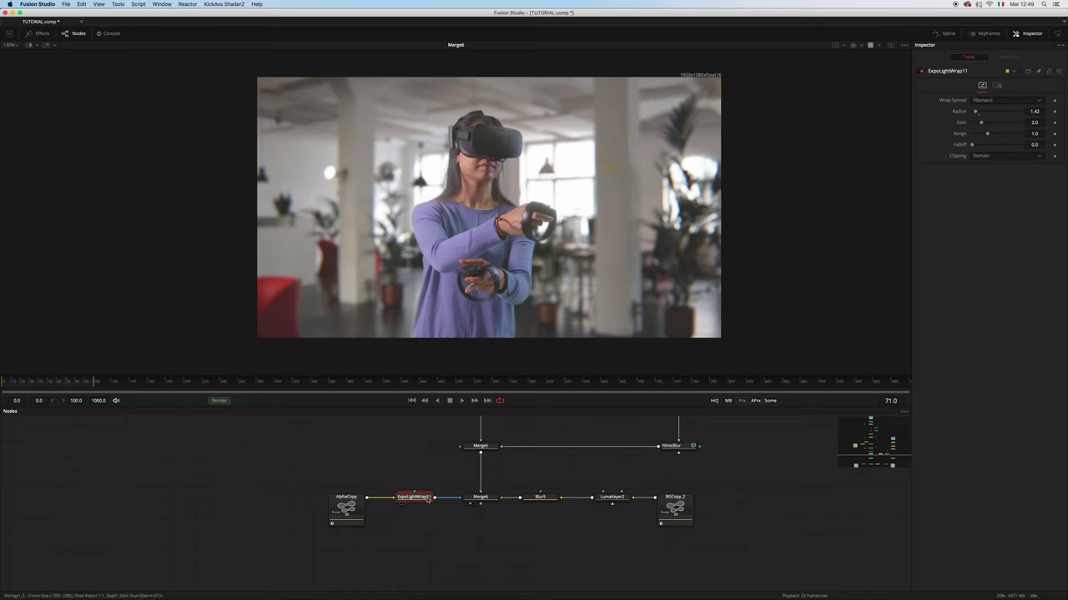
{"action": "left_click_drag", "start_coordinate": [977, 112], "coordinate": [981, 112]}
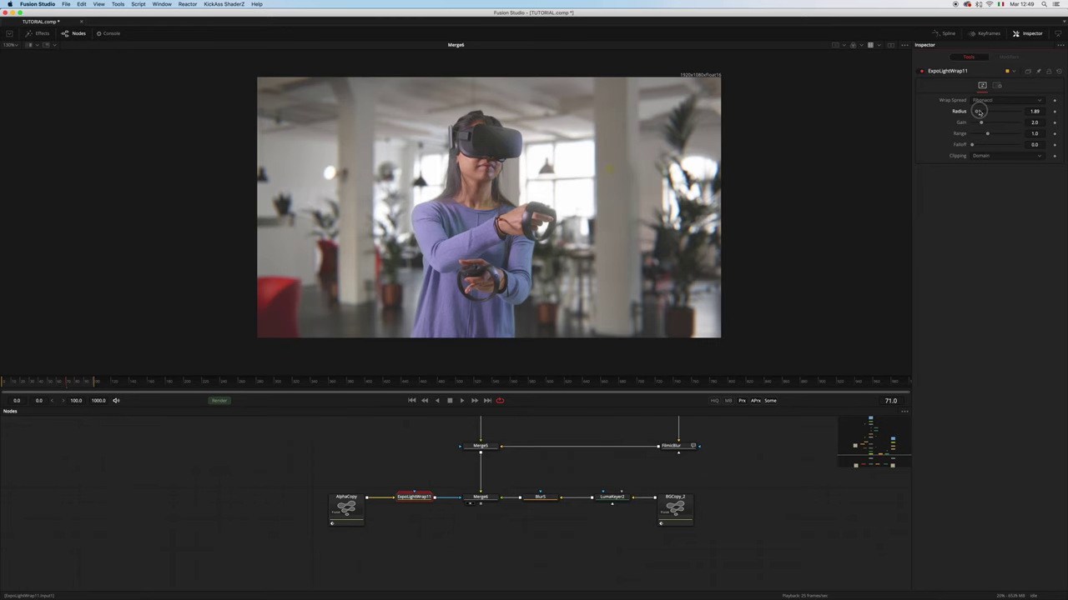
{"action": "left_click", "coordinate": [480, 497]}
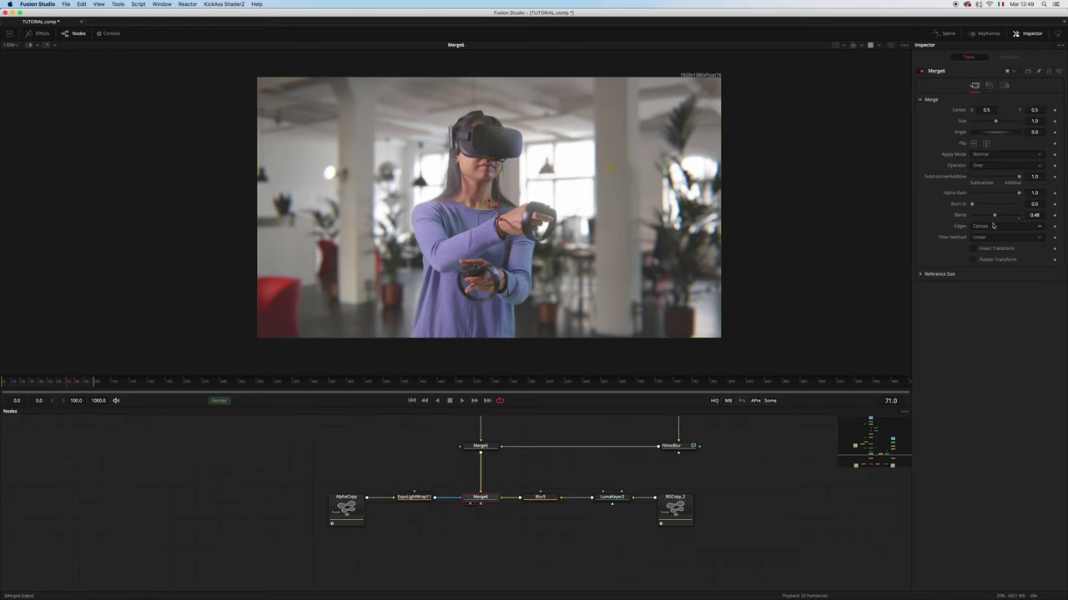
{"action": "left_click_drag", "start_coordinate": [995, 216], "coordinate": [982, 216]}
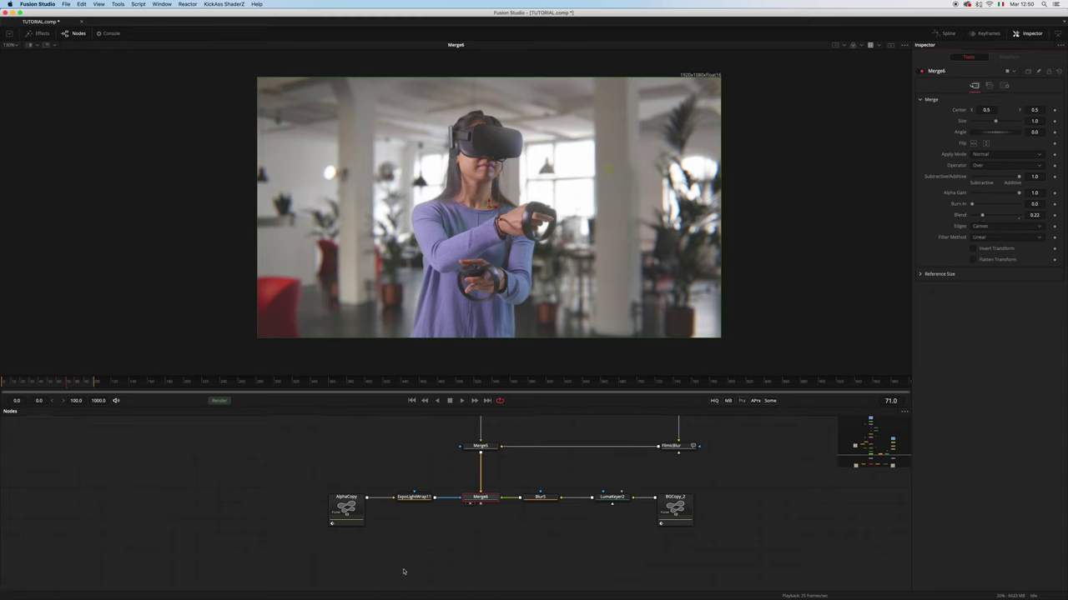
Add a Film Grain node directly below Merge6, feed it from Merge6, and view its result.
{"action": "scroll", "coordinate": [476, 250], "scroll_direction": "up", "scroll_amount": 4}
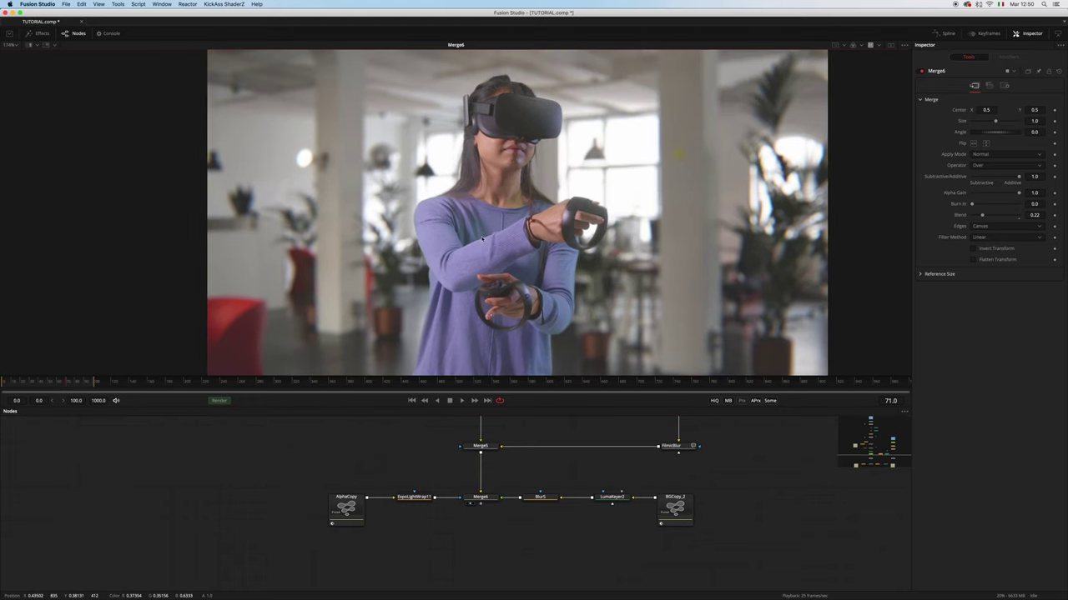
{"action": "scroll", "coordinate": [513, 197], "scroll_direction": "down", "scroll_amount": 2}
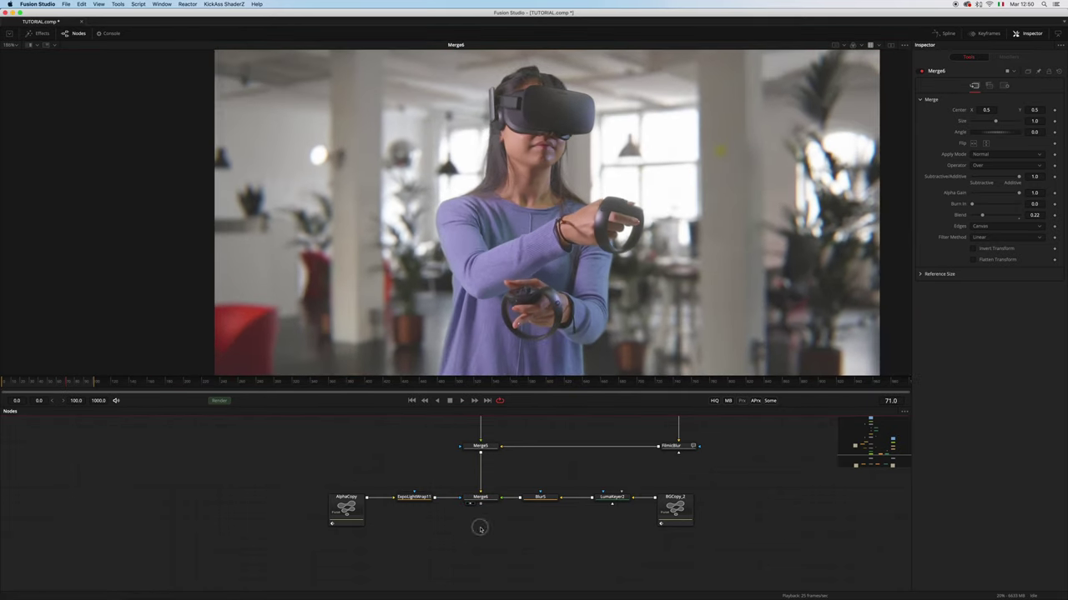
{"action": "key", "text": "shift+space"}
{"action": "type", "text": "ex"}
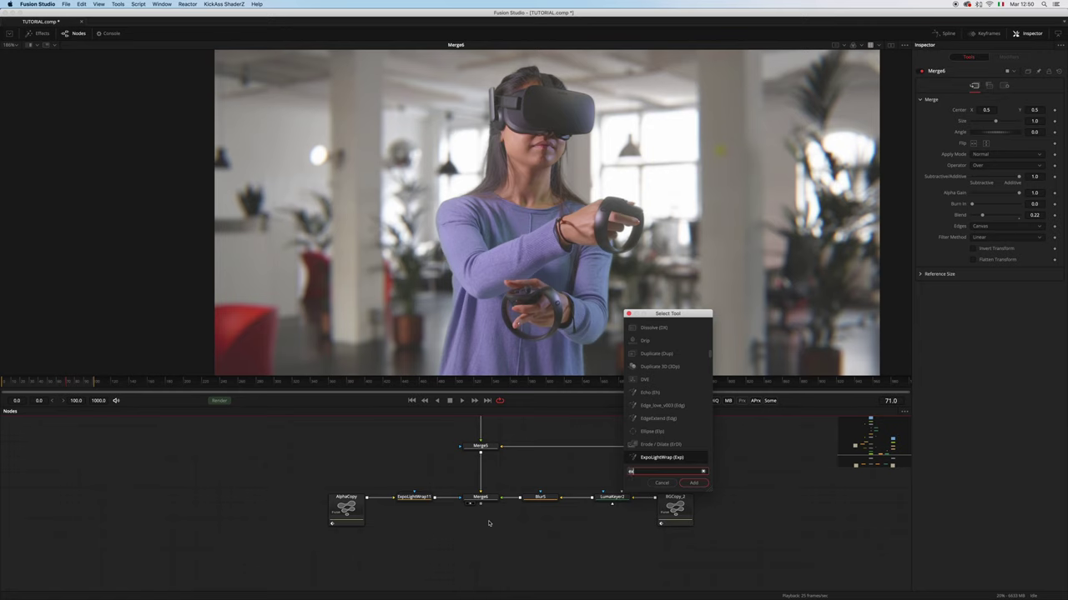
{"action": "key", "text": "BackSpace"}
{"action": "key", "text": "BackSpace"}
{"action": "type", "text": "film"}
{"action": "key", "text": "Return"}
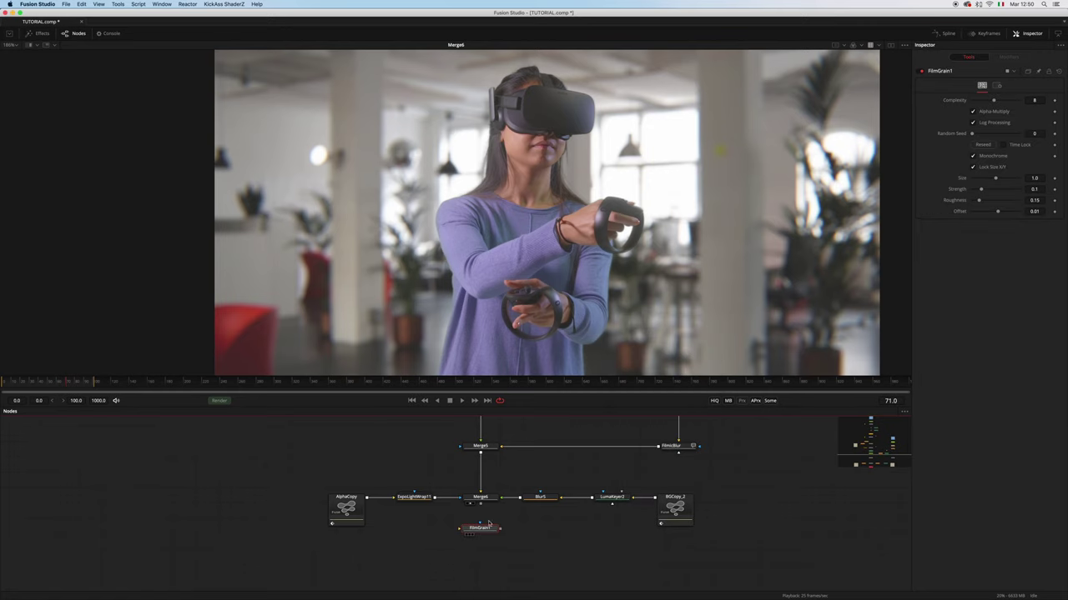
{"action": "left_click_drag", "start_coordinate": [480, 504], "coordinate": [477, 546]}
{"action": "key", "text": "1"}
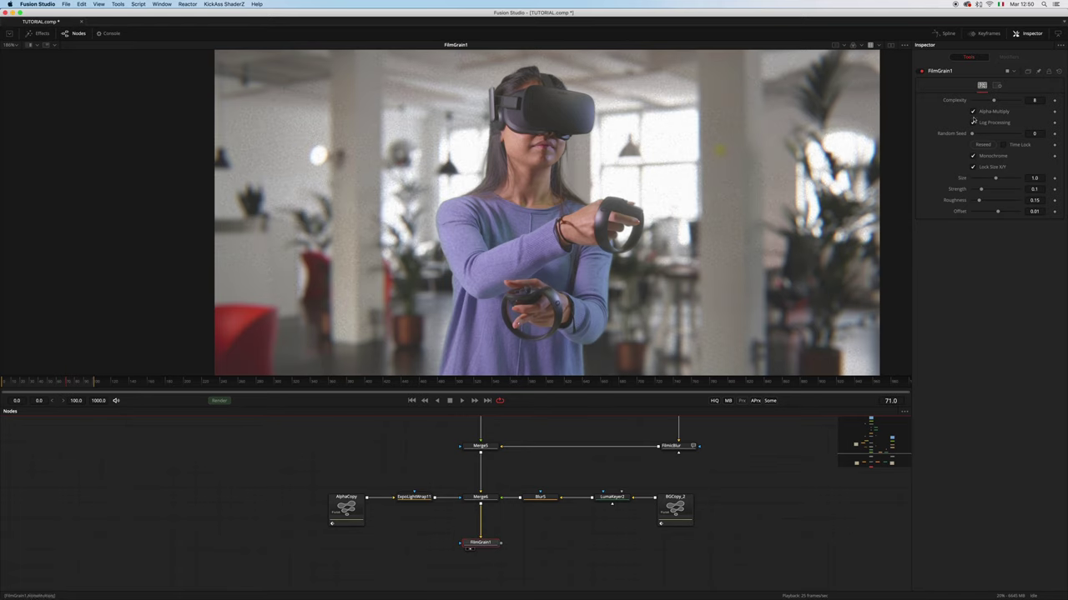
Turn off monochrome grain and set the master size to 0.27 and master strength to 0.0512.
{"action": "left_click", "coordinate": [972, 155]}
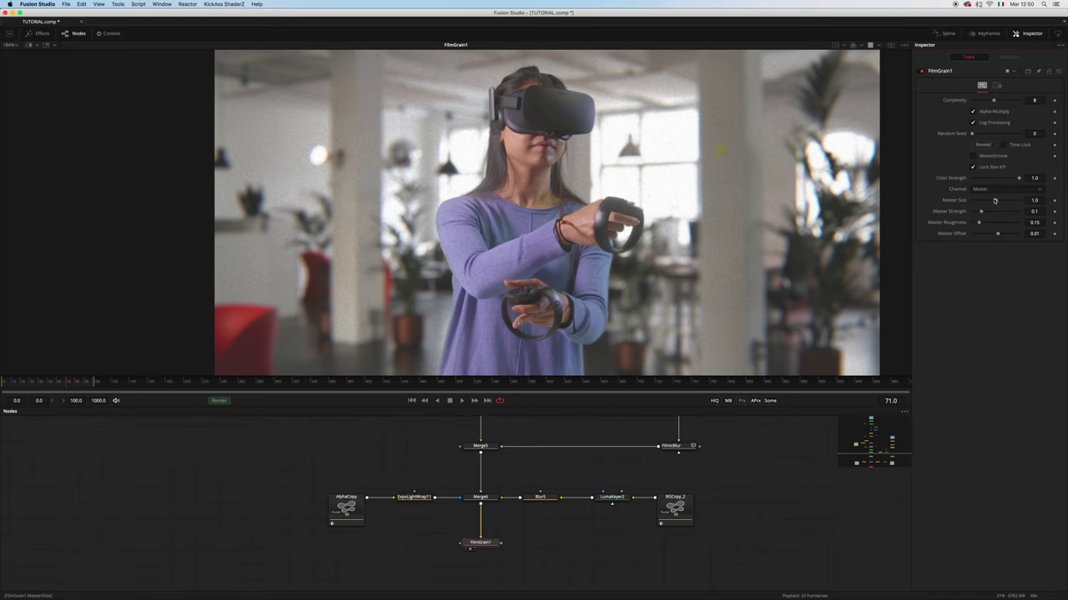
{"action": "mouse_move", "coordinate": [995, 200]}
{"action": "left_mouse_down"}
{"action": "mouse_move", "coordinate": [977, 201]}
{"action": "mouse_move", "coordinate": [980, 214]}
{"action": "left_mouse_up"}
{"action": "left_click_drag", "start_coordinate": [980, 213], "coordinate": [978, 214]}
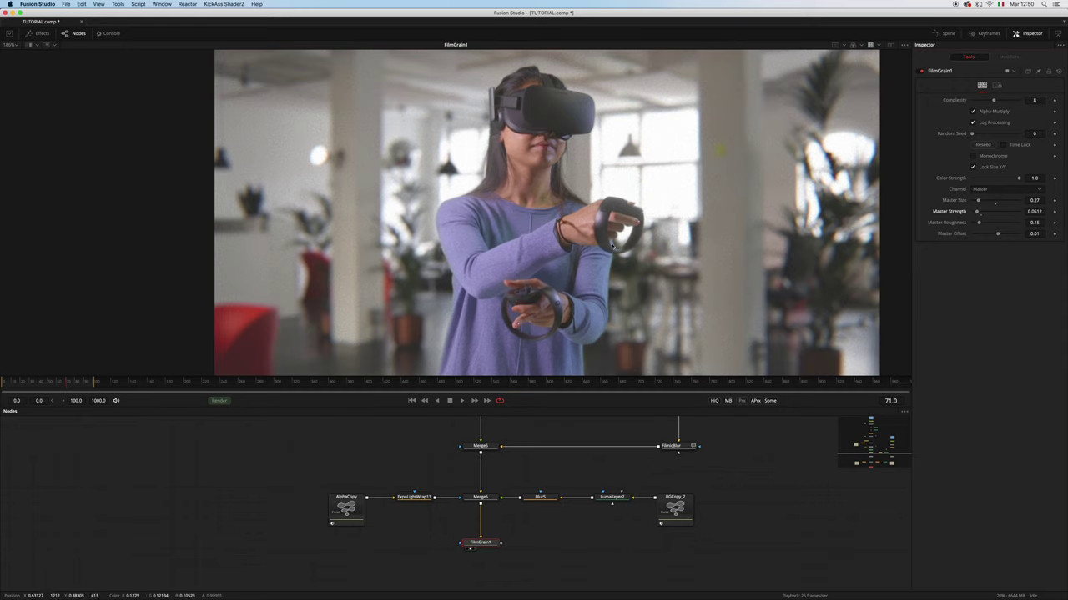
Examine the finished composite as a whole and during playback, then up close around the subject's face and hair.
{"action": "scroll", "coordinate": [559, 215], "scroll_direction": "down", "scroll_amount": 3}
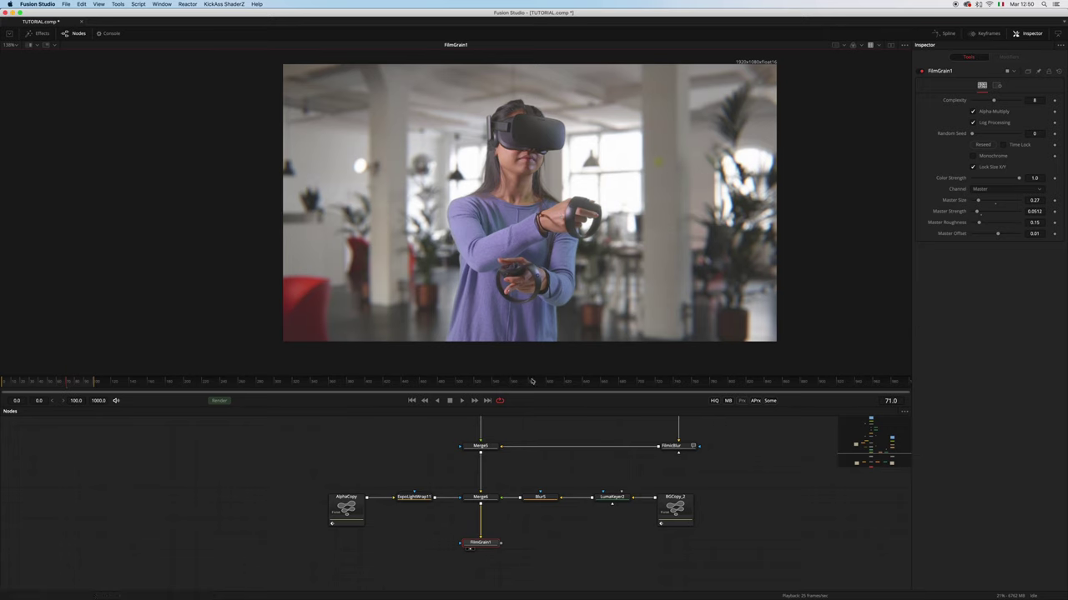
{"action": "left_click_drag", "start_coordinate": [560, 216], "coordinate": [551, 222]}
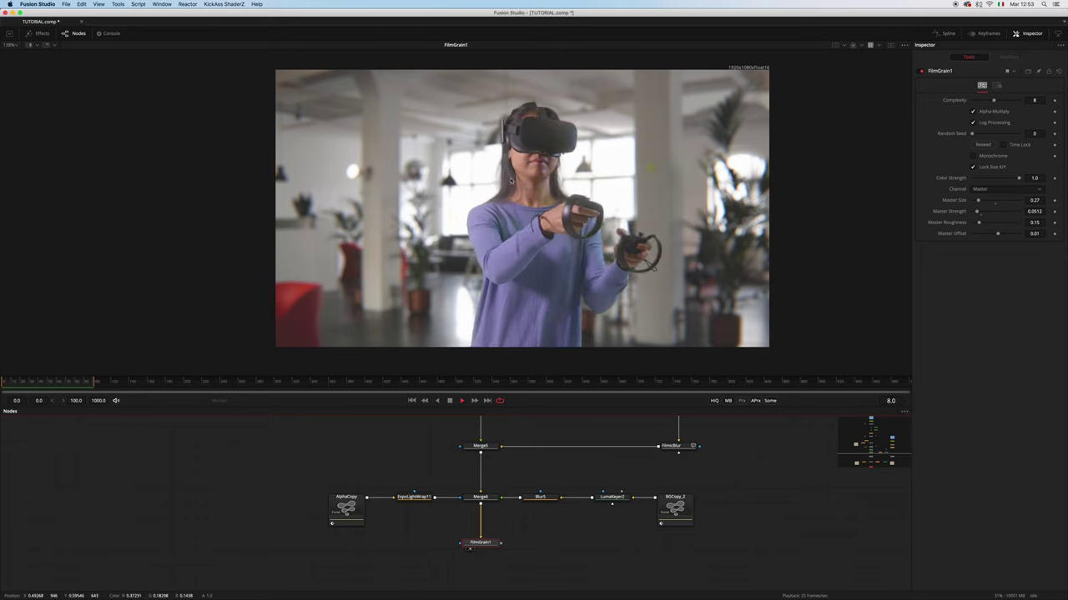
{"action": "scroll", "coordinate": [511, 180], "scroll_direction": "up", "scroll_amount": 6}
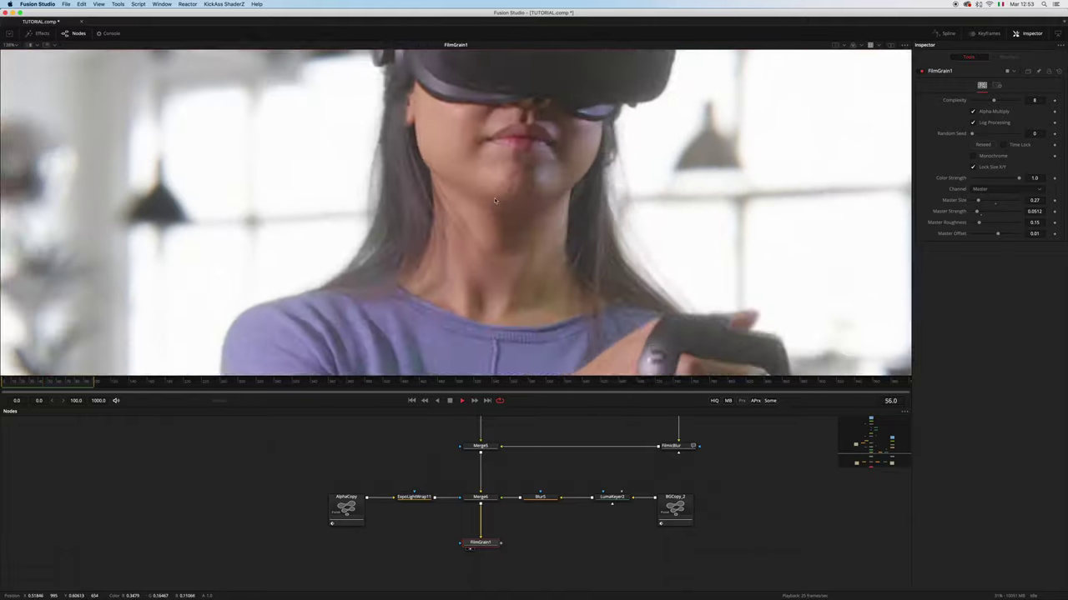
{"action": "scroll", "coordinate": [424, 208], "scroll_direction": "up", "scroll_amount": 2}
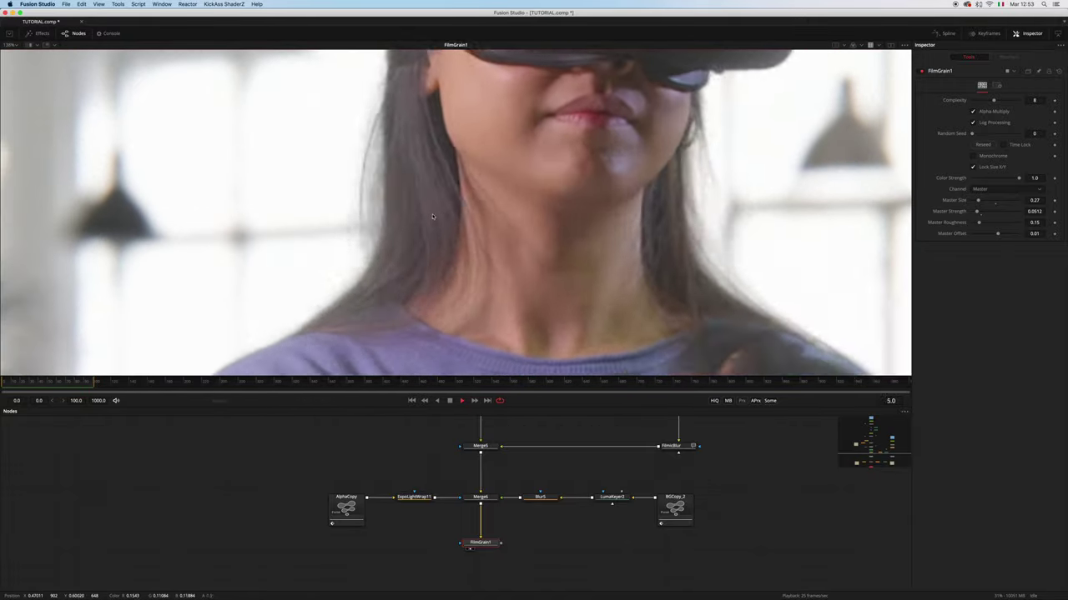